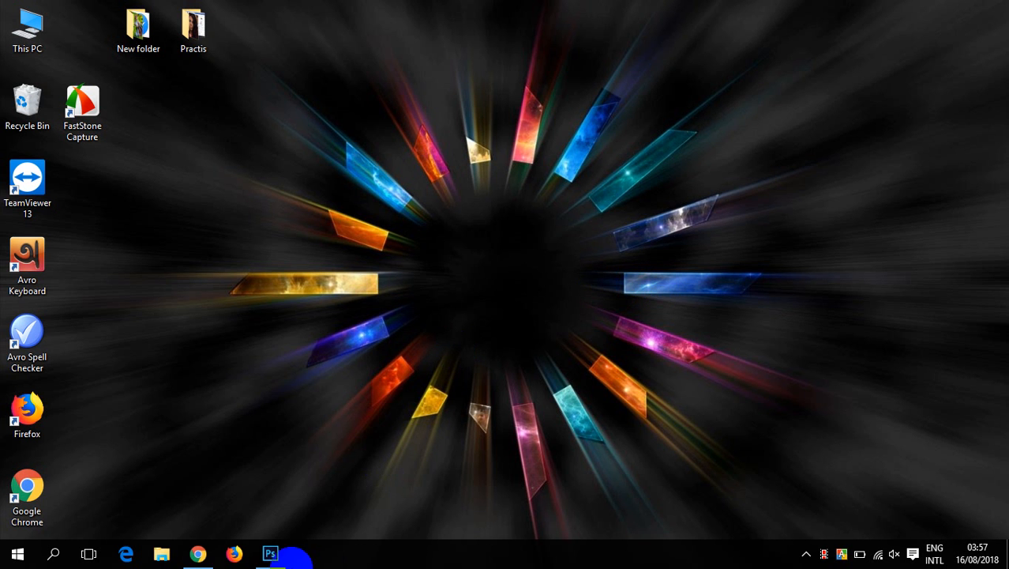
- Switch to Photoshop and choose the Eraser tool for sdfd.jpg with a brush size of 125 px
click(269, 552)
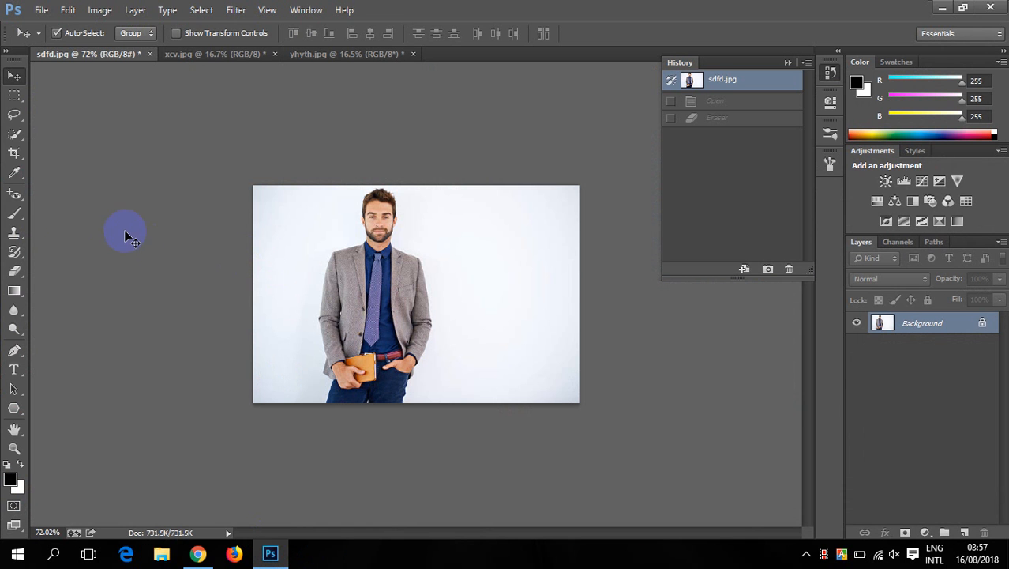
click(13, 273)
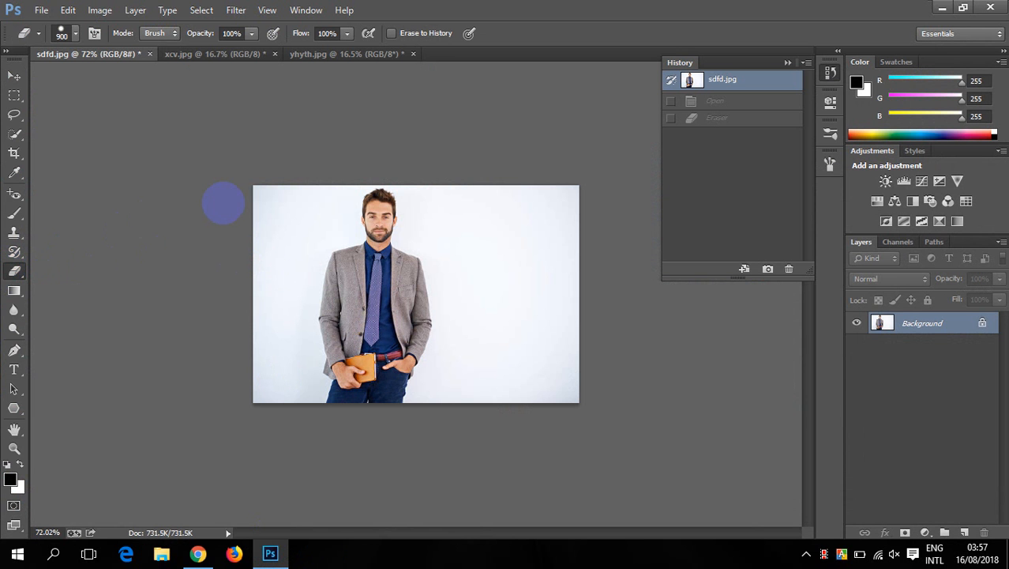
key(bracketleft)
key(bracketleft)
key(bracketleft)
key(bracketleft)
key(bracketleft)
key(bracketleft)
key(bracketleft)
key(bracketleft)
key(bracketleft)
key(bracketleft)
key(bracketleft)
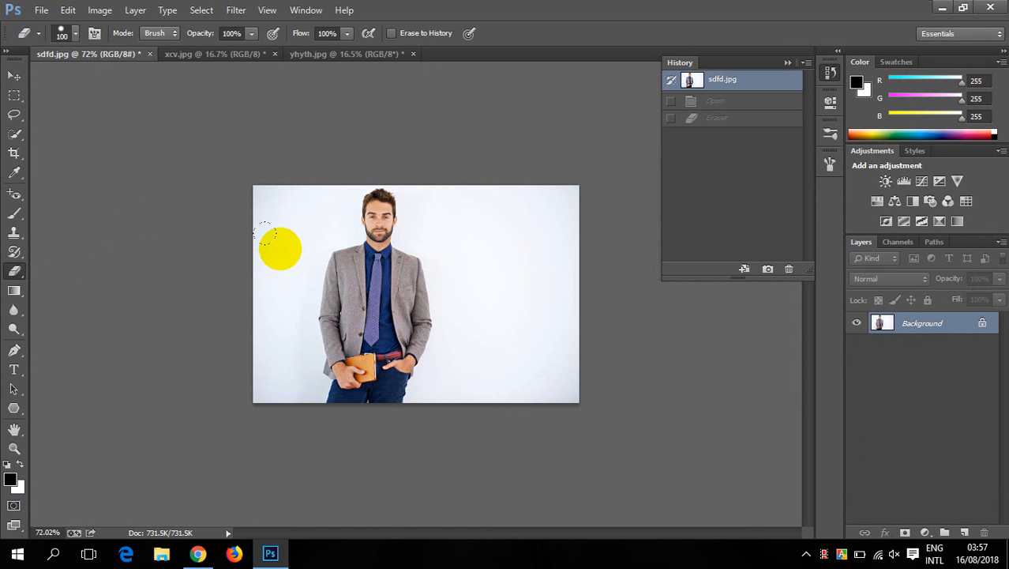
key(bracketright)
scroll(236, 185, up, 3)
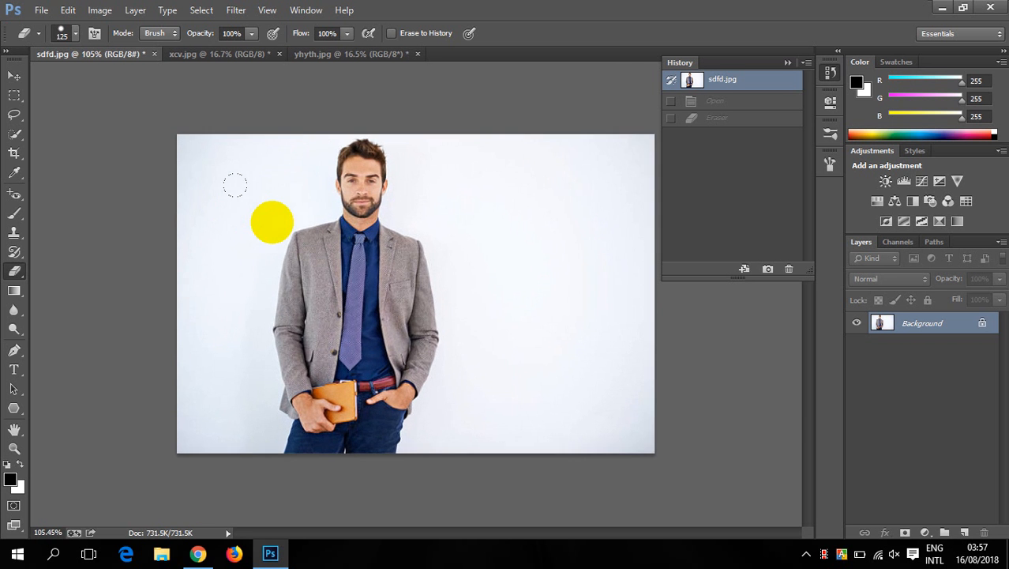
scroll(235, 185, up, 1)
scroll(248, 171, down, 2)
scroll(273, 180, up, 2)
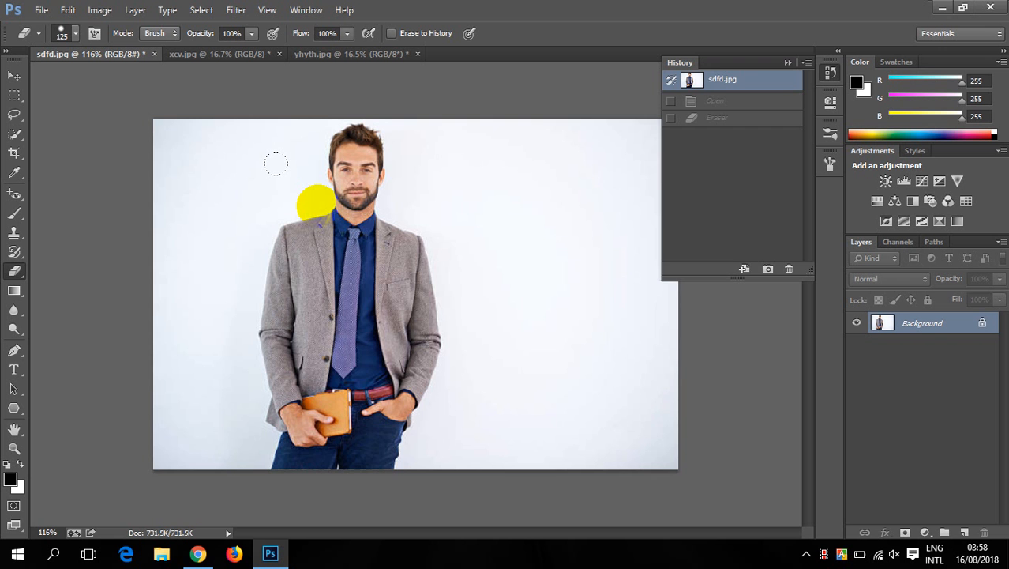
scroll(493, 180, down, 1)
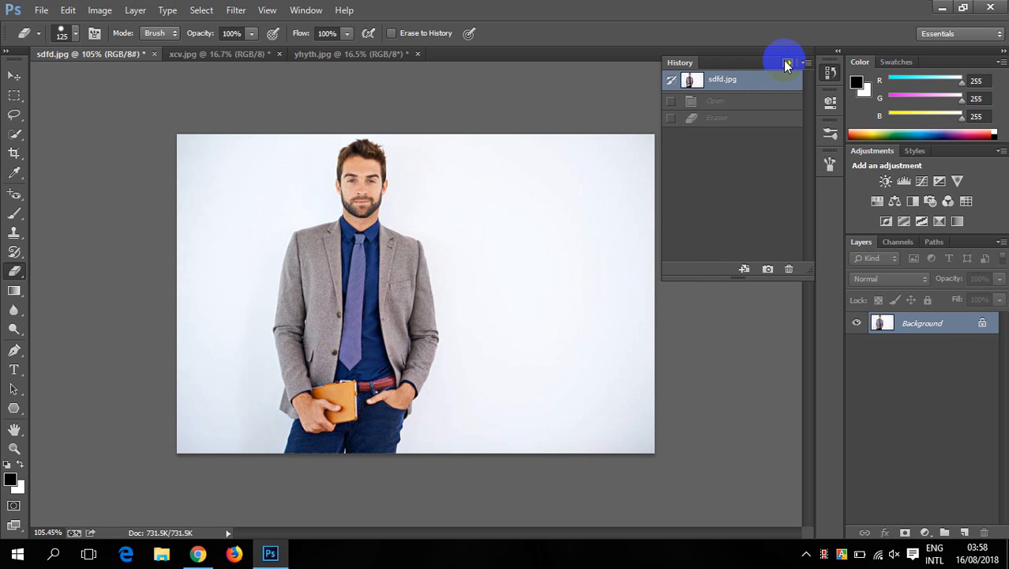
- Collapse the history list and choose the regular Eraser Tool from the eraser tool group
click(784, 60)
scroll(401, 194, up, 2)
scroll(399, 191, down, 1)
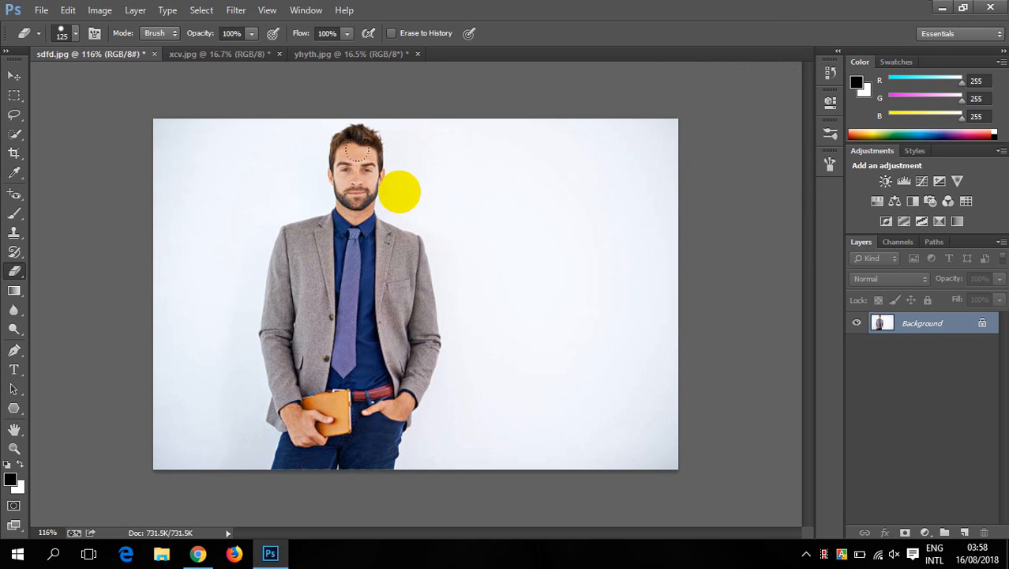
right_click(15, 270)
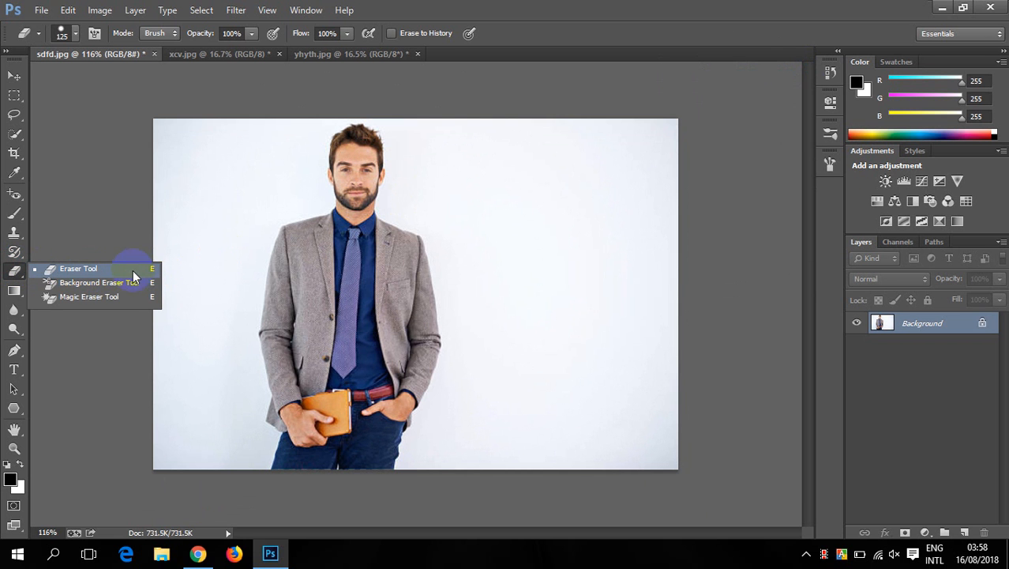
click(91, 270)
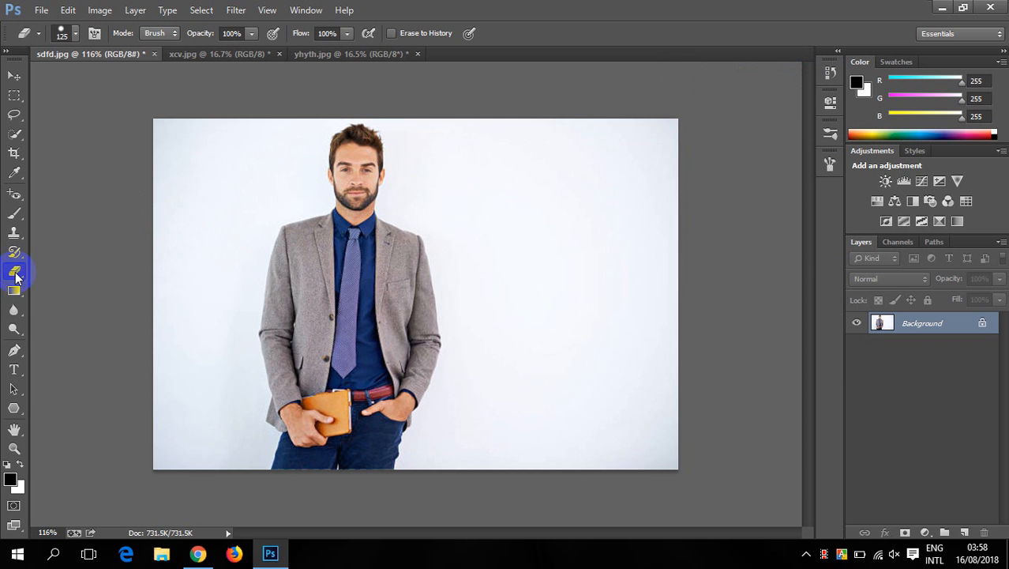
- Erase the whole photo on the locked Background layer and revert to the original sdfd.jpg snapshot
mouse_move(221, 190)
mouse_down()
mouse_move(237, 182)
mouse_move(198, 153)
mouse_move(518, 144)
mouse_move(139, 203)
mouse_move(653, 149)
mouse_move(158, 257)
mouse_move(669, 209)
mouse_move(289, 349)
mouse_move(710, 301)
mouse_move(696, 370)
mouse_move(183, 428)
mouse_move(669, 465)
mouse_move(559, 282)
mouse_move(351, 225)
mouse_move(386, 244)
mouse_up()
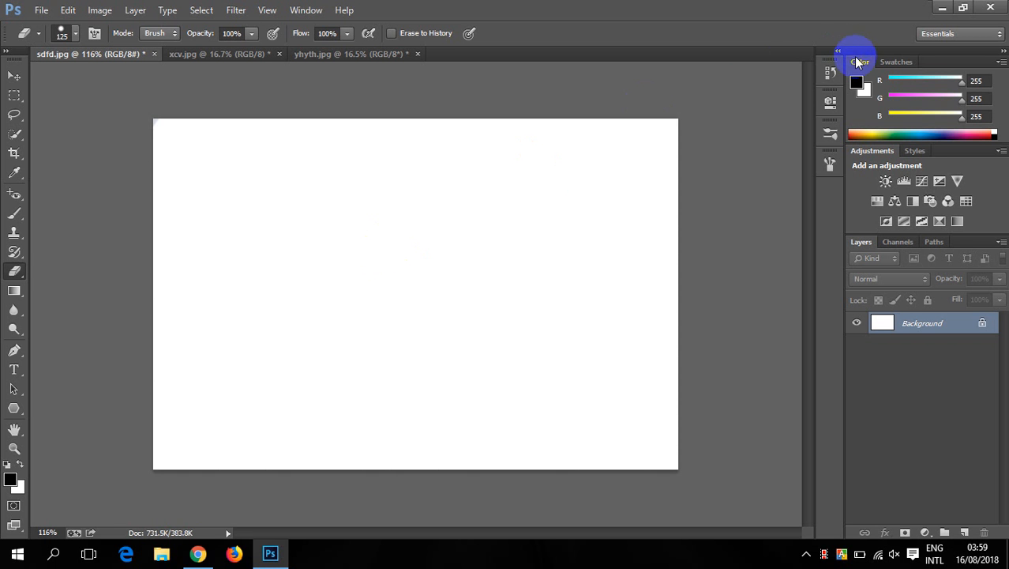
click(830, 72)
click(715, 79)
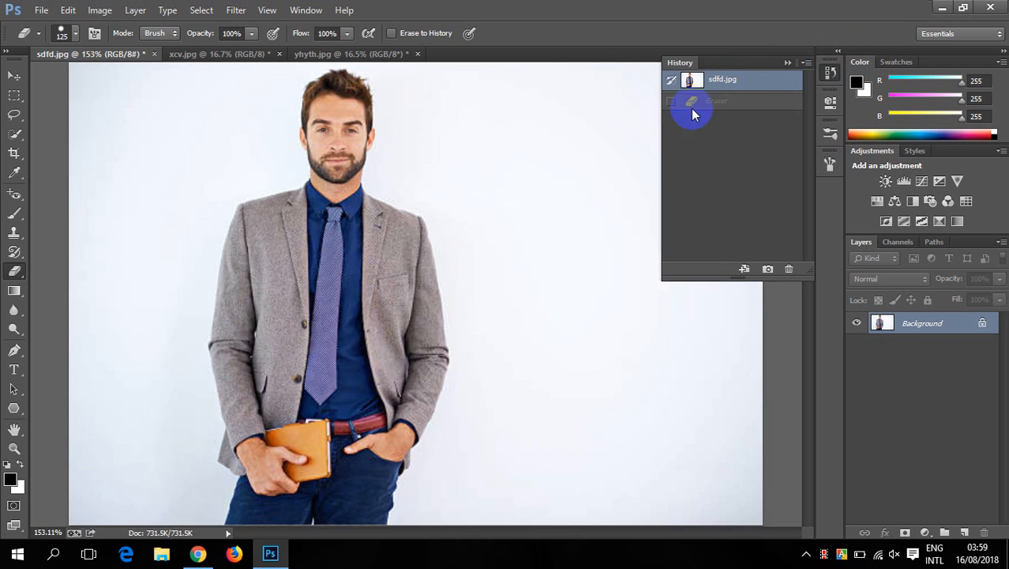
scroll(613, 150, down, 6)
click(787, 63)
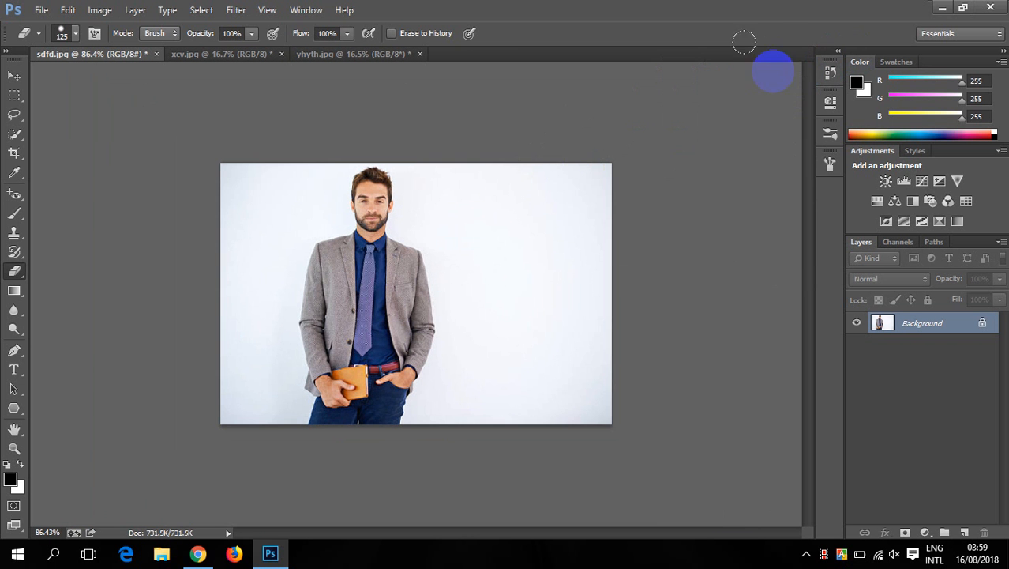
- Erase the upper part of the locked Background layer with a 70 px brush and undo the stroke
scroll(462, 211, up, 4)
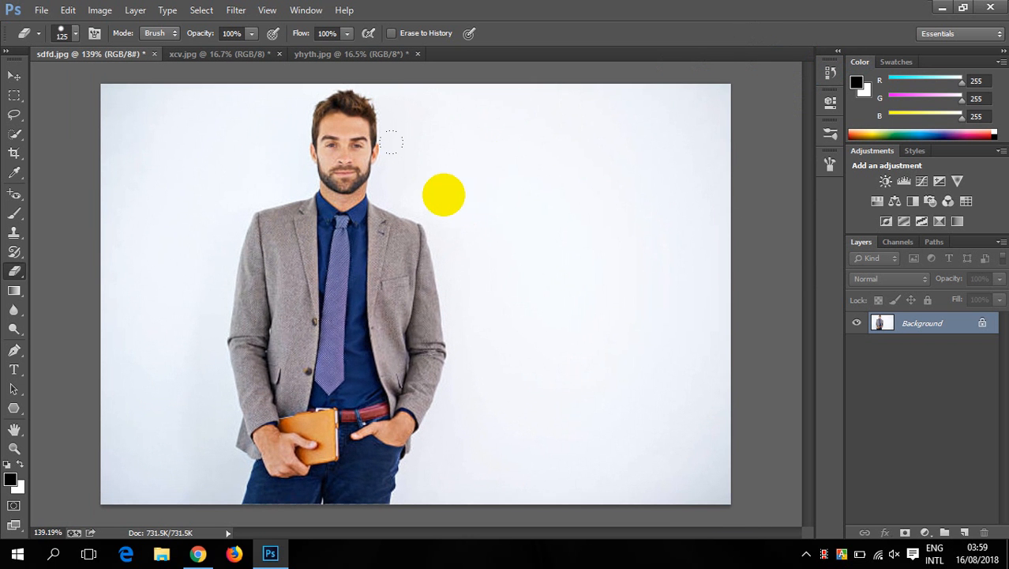
key(bracketleft)
key(bracketleft)
key(bracketleft)
key(bracketleft)
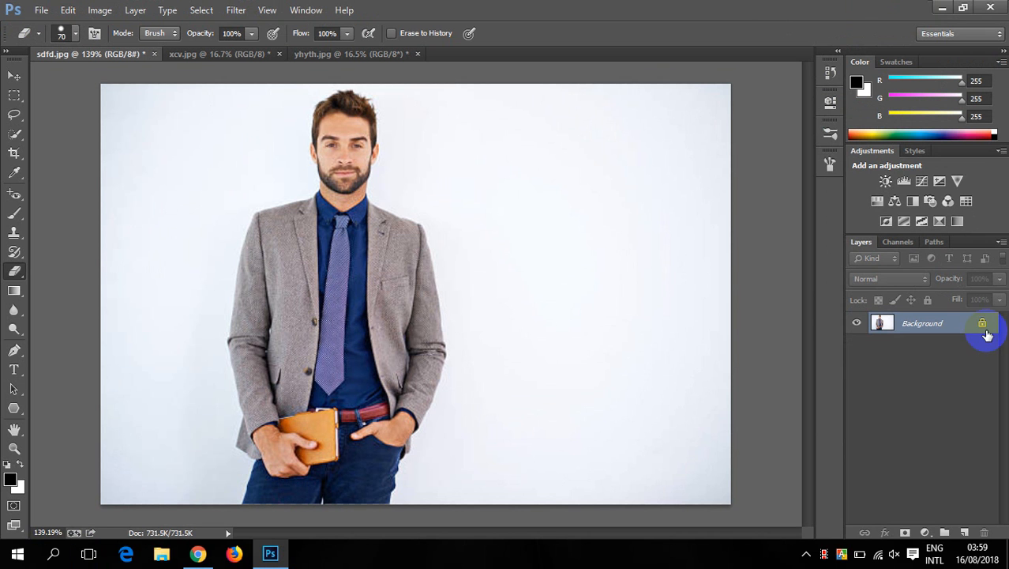
click(431, 100)
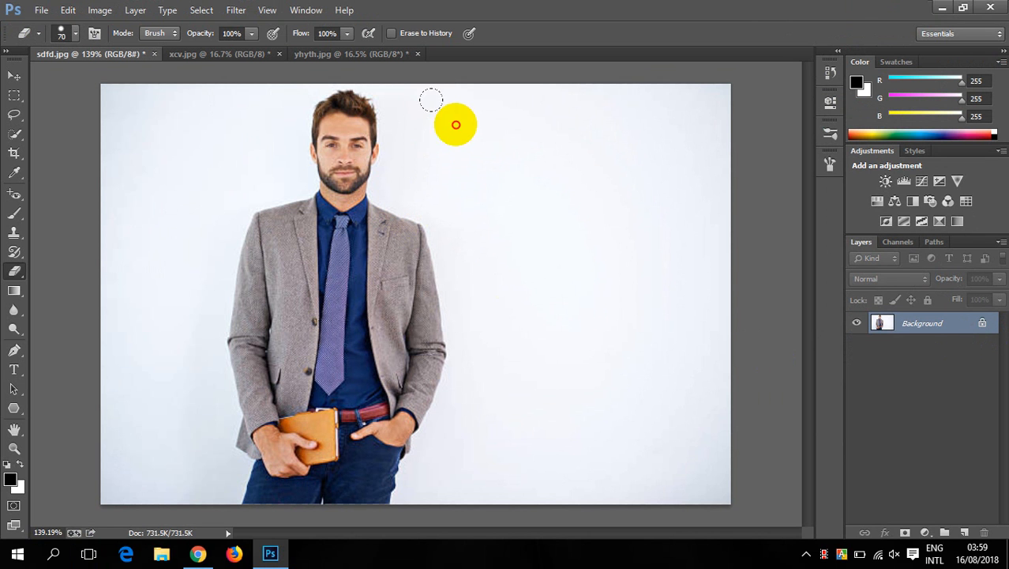
mouse_move(431, 101)
mouse_down()
mouse_move(310, 140)
mouse_move(215, 132)
mouse_move(494, 114)
mouse_move(451, 92)
mouse_move(196, 108)
mouse_move(142, 158)
mouse_move(627, 133)
mouse_move(238, 96)
mouse_move(133, 124)
mouse_move(159, 206)
mouse_move(413, 191)
mouse_move(695, 99)
mouse_move(355, 106)
mouse_move(108, 128)
mouse_move(79, 103)
mouse_up()
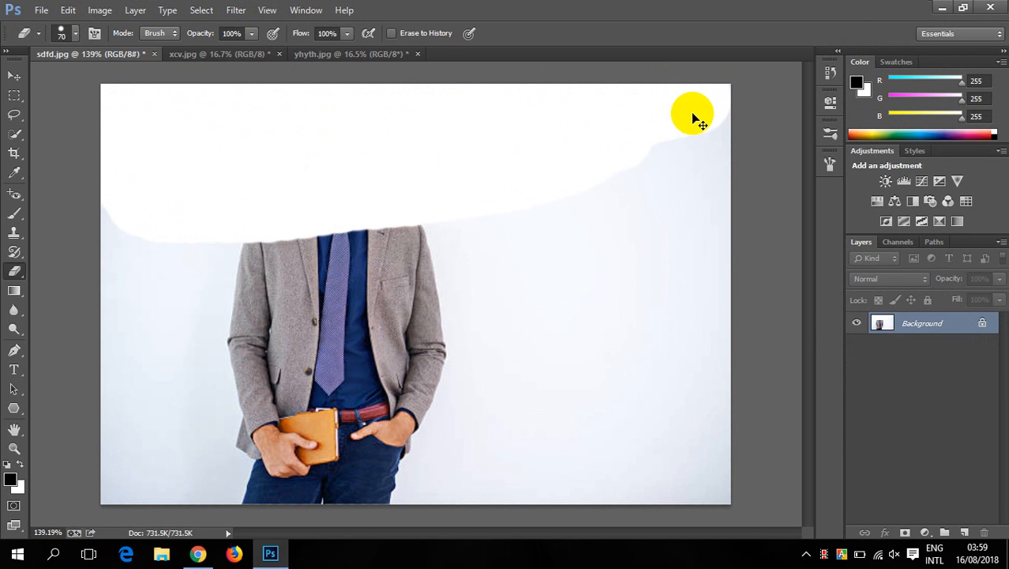
key(ctrl+alt+z)
- Show the history list and convert the locked Background into a regular layer named Layer 0
click(830, 73)
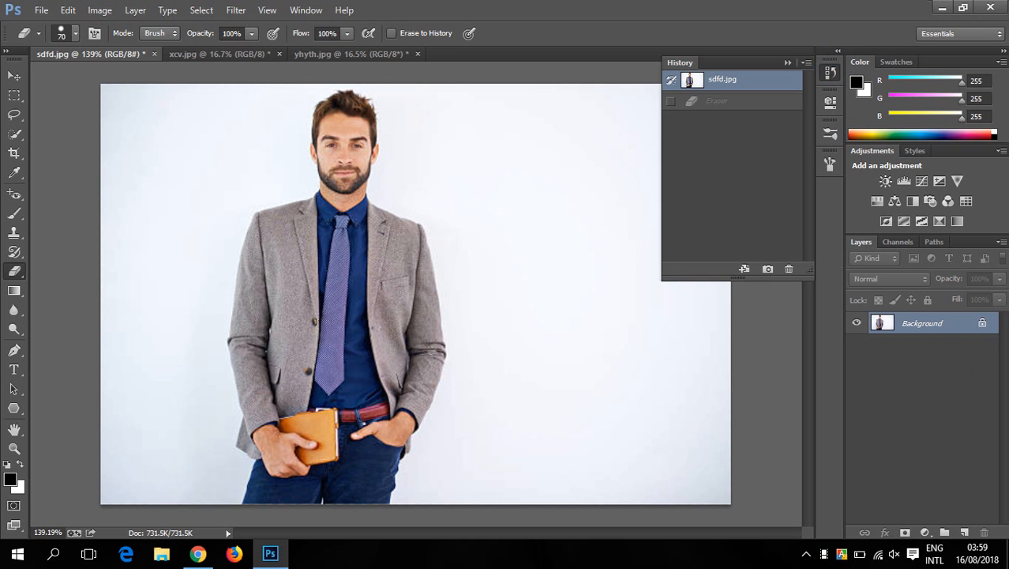
double_click(983, 324)
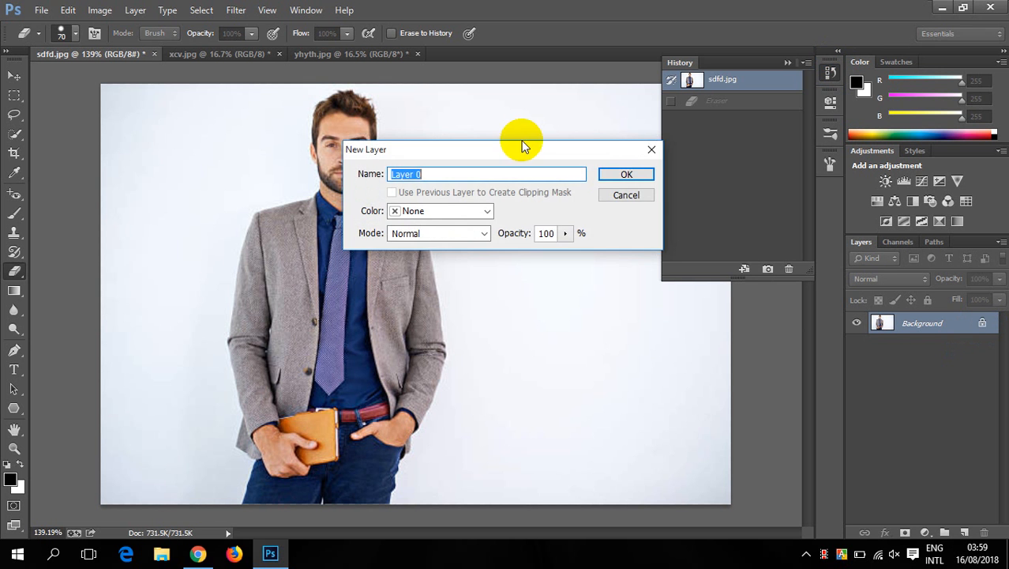
click(612, 173)
- Erase the backdrop around the man on Layer 0 with a 50 px eraser, cutting into the top of his hair
key(bracketleft)
key(bracketleft)
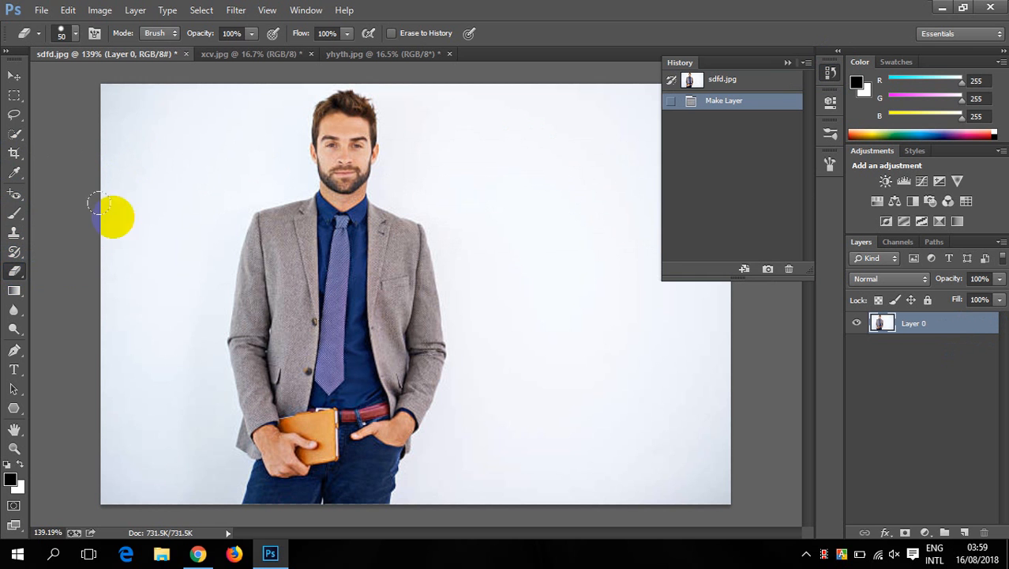
mouse_move(180, 97)
mouse_down()
mouse_move(92, 179)
mouse_move(131, 64)
mouse_move(67, 154)
mouse_move(98, 95)
mouse_move(100, 135)
mouse_move(213, 98)
mouse_move(231, 71)
mouse_move(136, 100)
mouse_move(269, 75)
mouse_move(205, 148)
mouse_move(115, 218)
mouse_move(157, 113)
mouse_move(131, 173)
mouse_move(118, 305)
mouse_move(193, 192)
mouse_move(199, 164)
mouse_move(207, 167)
mouse_move(82, 267)
mouse_move(188, 107)
mouse_move(96, 106)
mouse_move(146, 222)
mouse_move(160, 365)
mouse_move(181, 228)
mouse_move(173, 495)
mouse_move(145, 365)
mouse_move(123, 489)
mouse_move(101, 348)
mouse_move(109, 537)
mouse_move(131, 470)
mouse_move(190, 457)
mouse_move(195, 495)
mouse_move(194, 239)
mouse_move(214, 187)
mouse_move(271, 154)
mouse_move(274, 104)
mouse_move(294, 77)
mouse_move(495, 59)
mouse_move(525, 75)
mouse_move(389, 90)
mouse_move(628, 81)
mouse_move(618, 151)
mouse_move(671, 473)
mouse_up()
scroll(626, 401, down, 3)
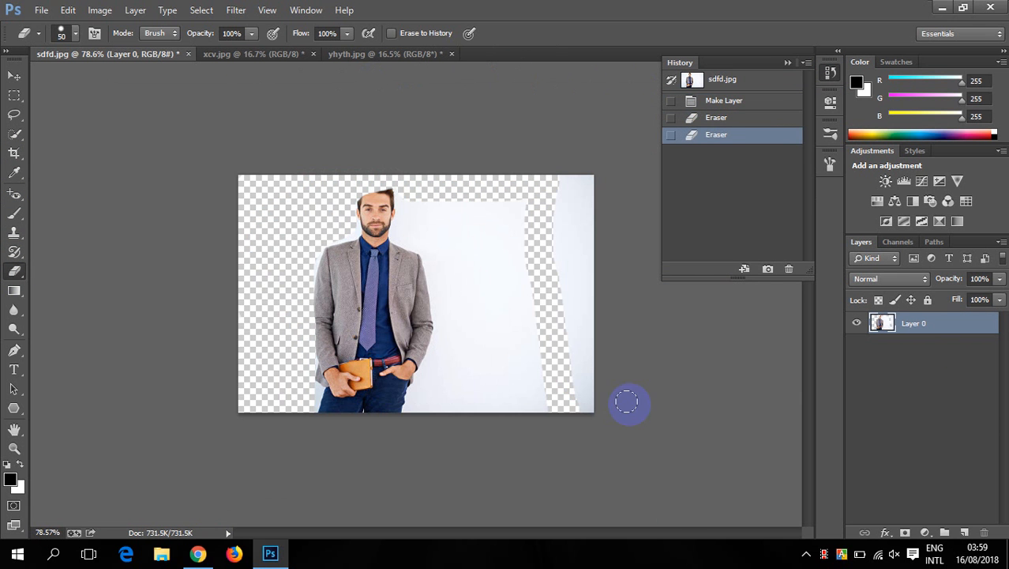
mouse_move(546, 181)
mouse_down()
mouse_move(613, 414)
mouse_move(540, 123)
mouse_move(591, 246)
mouse_move(591, 188)
mouse_move(579, 340)
mouse_move(530, 168)
mouse_move(525, 363)
mouse_move(501, 191)
mouse_move(533, 429)
mouse_move(472, 289)
mouse_move(501, 385)
mouse_move(451, 238)
mouse_move(421, 263)
mouse_move(412, 256)
mouse_move(428, 150)
mouse_move(422, 178)
mouse_move(390, 149)
mouse_move(390, 173)
mouse_move(444, 221)
mouse_move(538, 451)
mouse_move(570, 492)
mouse_move(508, 433)
mouse_move(455, 269)
mouse_move(473, 481)
mouse_move(447, 382)
mouse_move(589, 451)
mouse_move(577, 439)
mouse_move(452, 491)
mouse_move(444, 470)
mouse_move(531, 494)
mouse_move(515, 207)
mouse_move(502, 154)
mouse_move(406, 167)
mouse_move(381, 184)
mouse_move(384, 107)
mouse_move(356, 119)
mouse_up()
scroll(419, 262, up, 3)
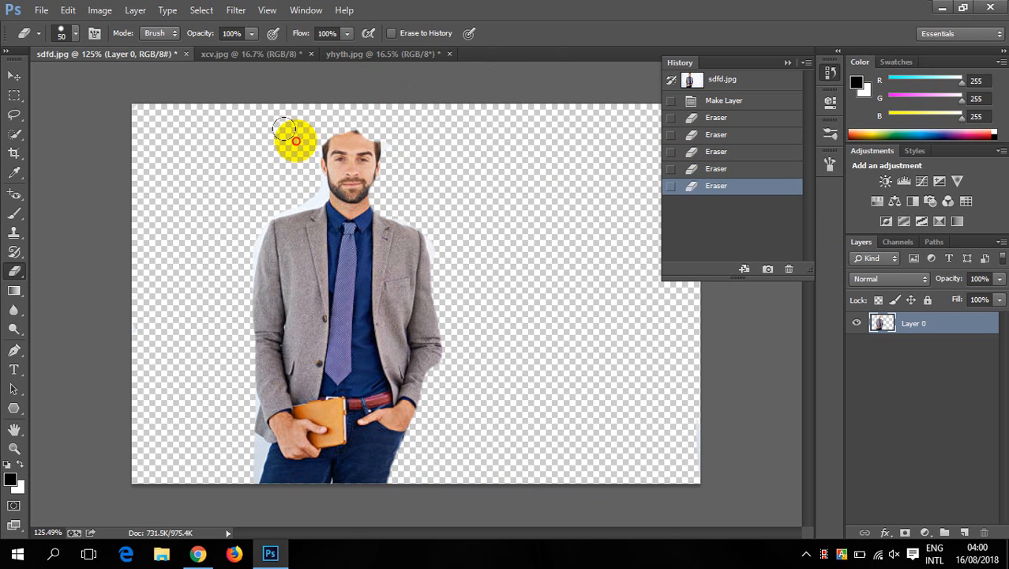
mouse_move(306, 172)
mouse_down()
mouse_move(236, 218)
mouse_move(216, 285)
mouse_move(212, 369)
mouse_move(238, 443)
mouse_move(221, 467)
mouse_up()
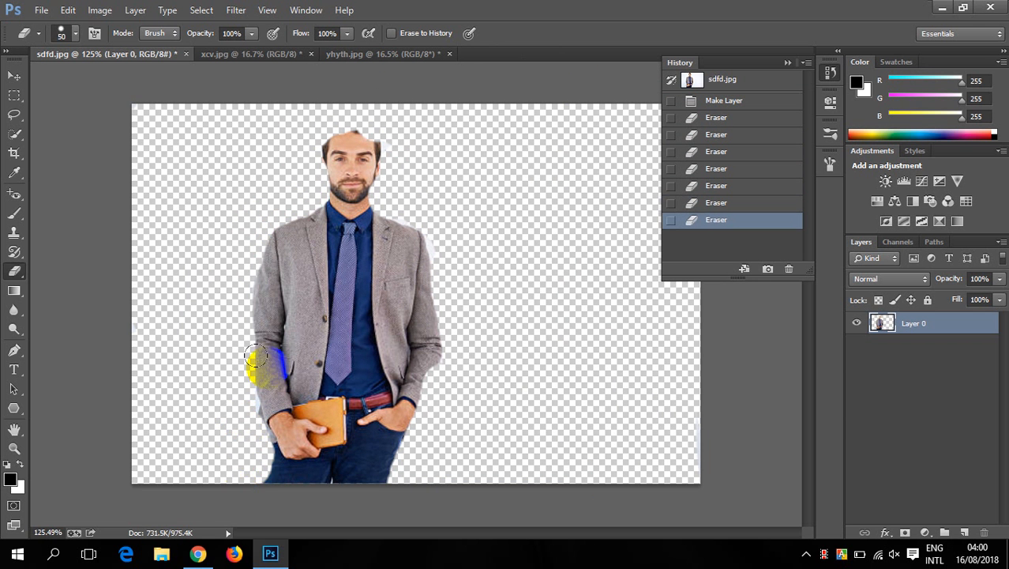
- Examine the erased edges around the man's head and jacket at different zoom levels
scroll(284, 342, up, 6)
scroll(333, 320, down, 6)
scroll(384, 180, up, 4)
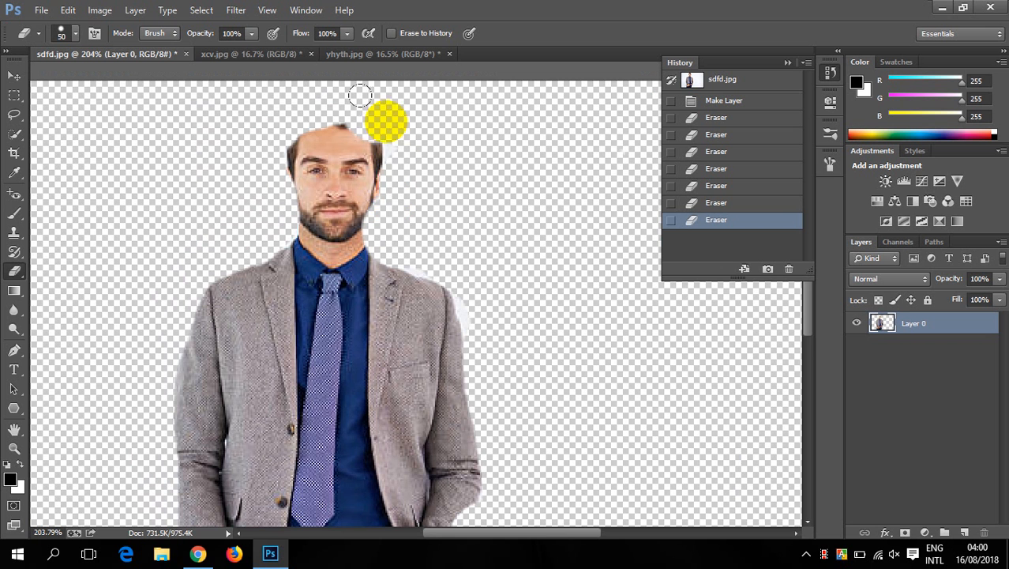
scroll(312, 127, down, 3)
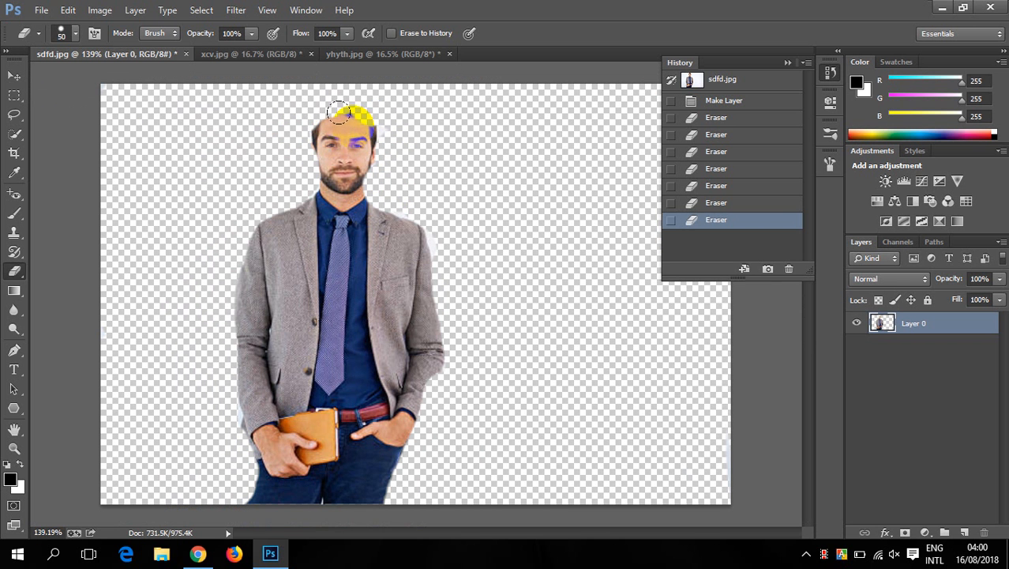
scroll(339, 99, up, 1)
scroll(335, 91, down, 1)
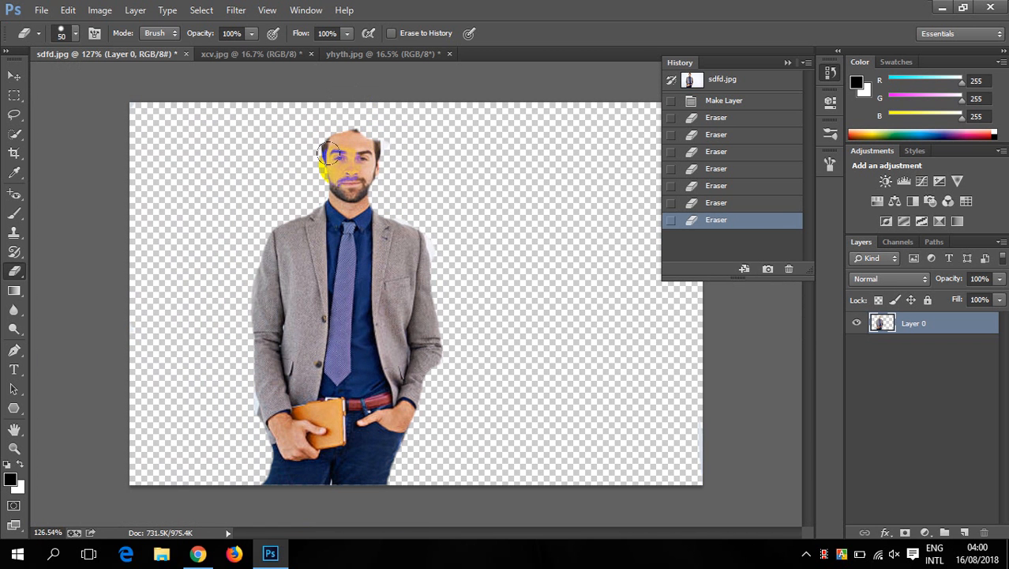
scroll(360, 131, up, 1)
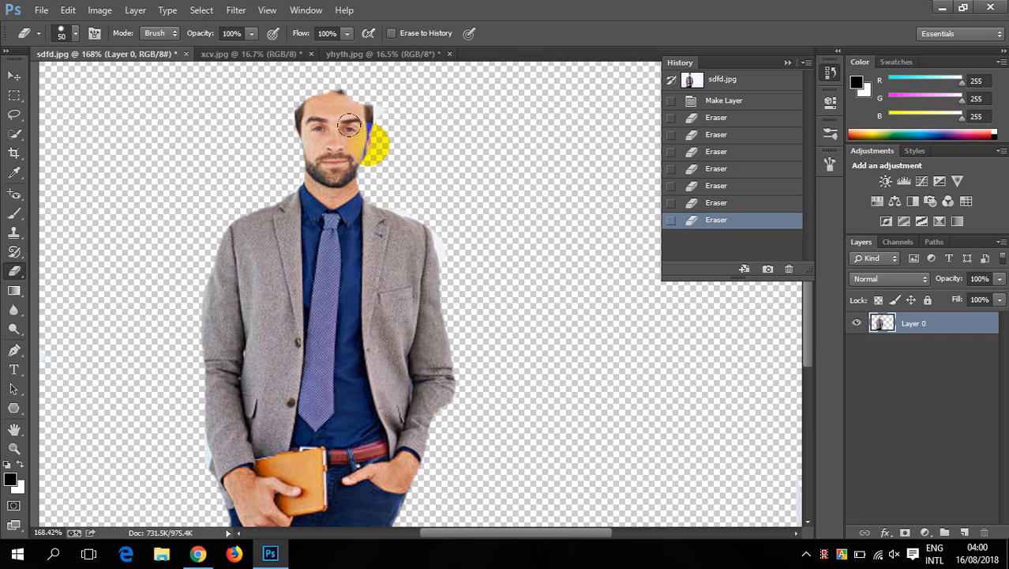
scroll(367, 136, down, 1)
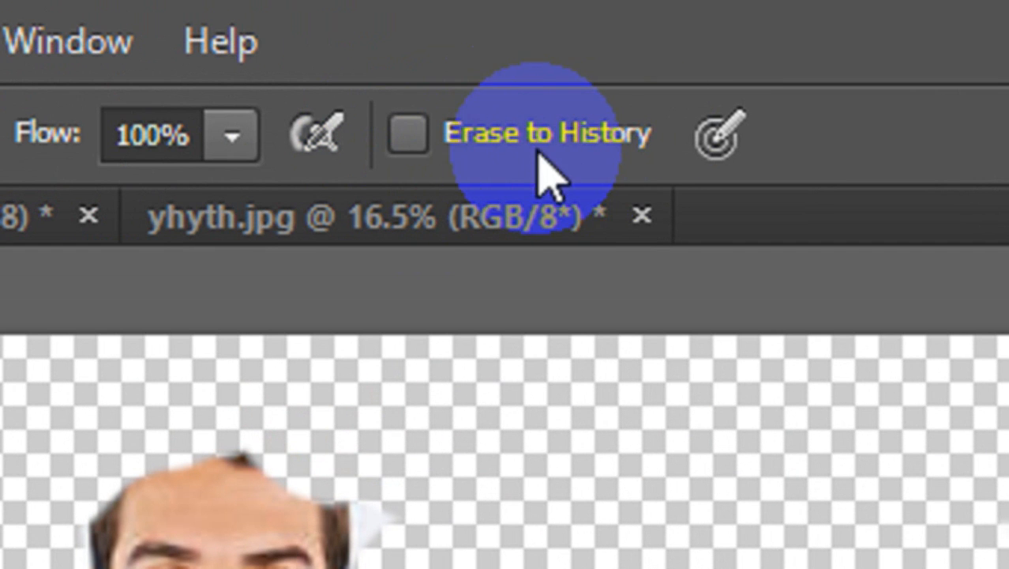
- Enable Erase to History and restore the man's hair, face edges and neck area, finishing with a 25 px brush
click(407, 135)
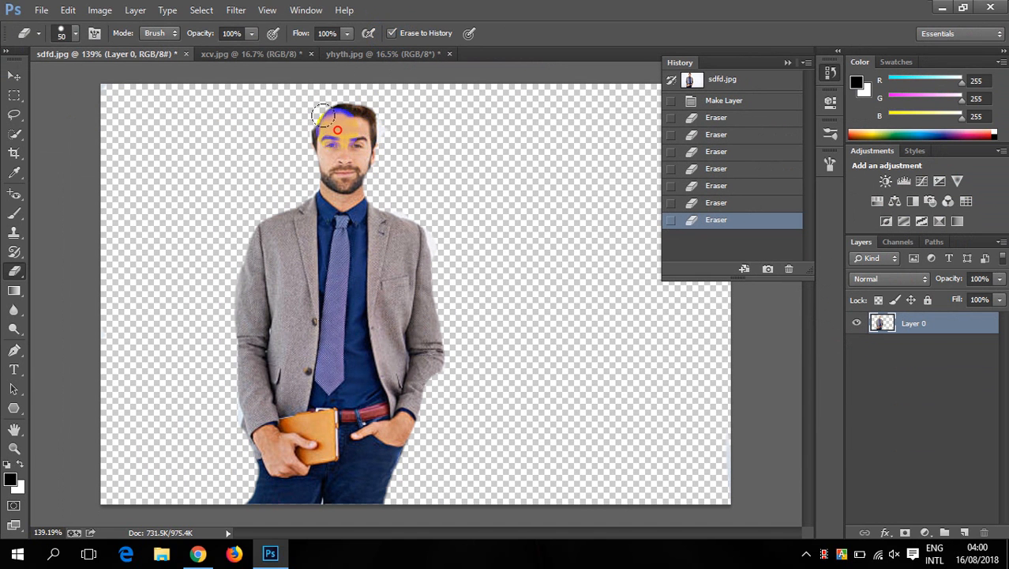
drag(313, 154, 336, 119)
key(ctrl+z)
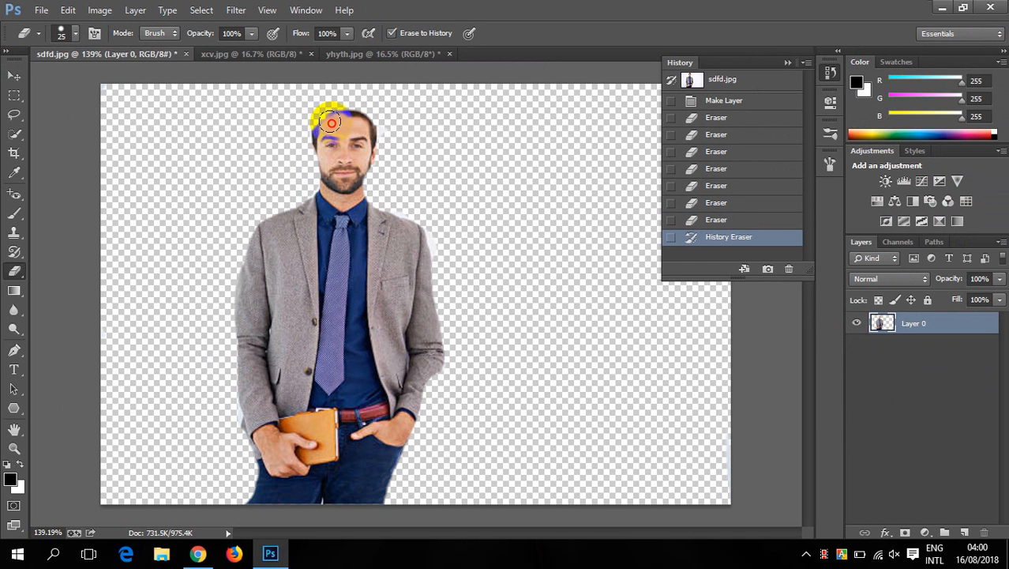
mouse_move(323, 130)
mouse_down()
mouse_move(353, 110)
mouse_move(362, 116)
mouse_move(357, 172)
mouse_up()
click(359, 202)
click(331, 184)
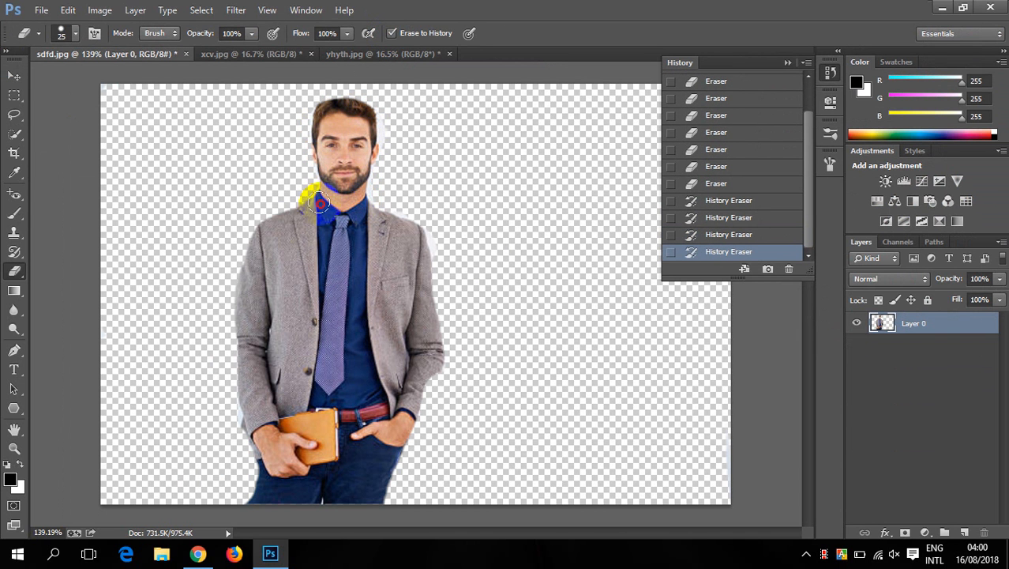
drag(319, 202, 298, 207)
- Restore the erased backdrop on the photo's left side with the history eraser, enlarging the brush to 45 px
mouse_move(244, 446)
mouse_down()
mouse_move(241, 508)
mouse_move(237, 348)
mouse_move(253, 245)
mouse_move(288, 195)
mouse_move(269, 221)
mouse_move(260, 190)
mouse_move(199, 226)
mouse_move(147, 173)
mouse_move(157, 171)
mouse_move(180, 246)
mouse_move(236, 188)
mouse_move(211, 179)
mouse_move(219, 124)
mouse_move(295, 103)
mouse_move(135, 144)
mouse_move(127, 277)
mouse_move(91, 124)
mouse_move(155, 387)
mouse_move(202, 278)
mouse_move(164, 166)
mouse_up()
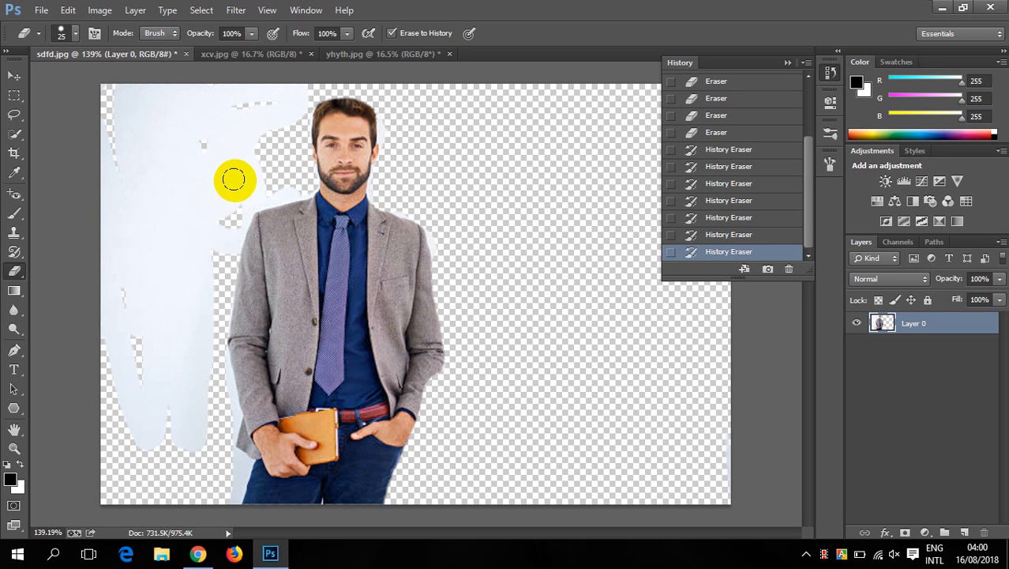
key(bracketright)
key(bracketright)
mouse_move(225, 140)
mouse_down()
mouse_move(135, 101)
mouse_move(175, 408)
mouse_move(209, 510)
mouse_move(83, 354)
mouse_move(160, 424)
mouse_up()
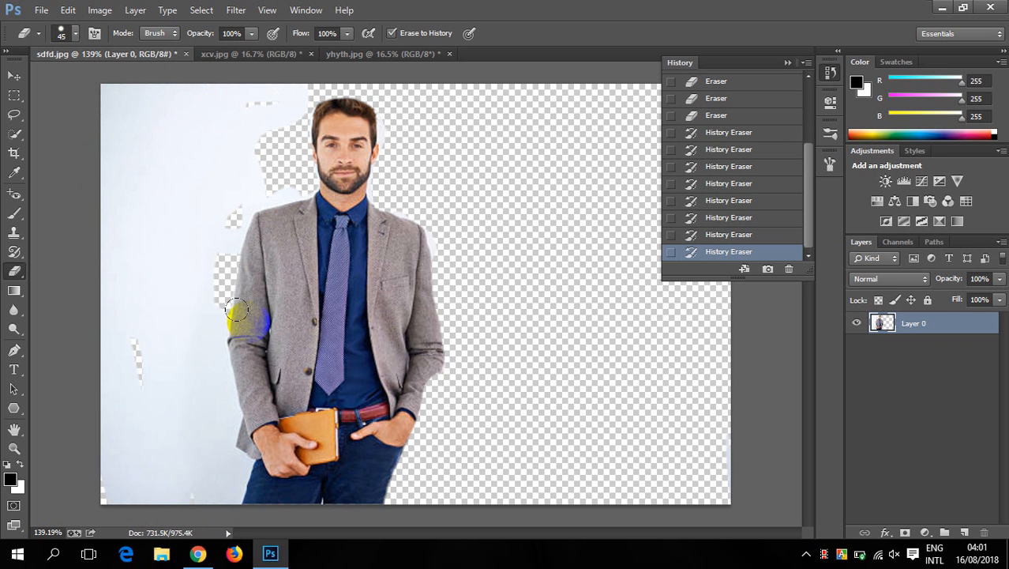
- Restore parts of the erased backdrop on the photo's right side with the 45 px history eraser
scroll(395, 241, up, 3)
scroll(443, 180, down, 4)
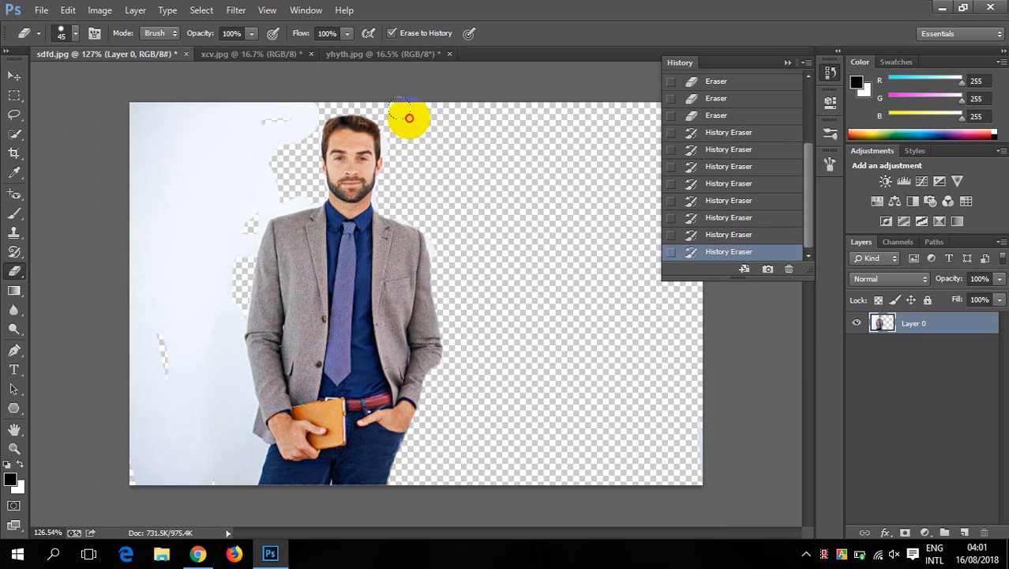
mouse_move(409, 118)
mouse_down()
mouse_move(464, 157)
mouse_move(523, 244)
mouse_move(328, 36)
mouse_move(593, 166)
mouse_move(640, 221)
mouse_move(657, 336)
mouse_up()
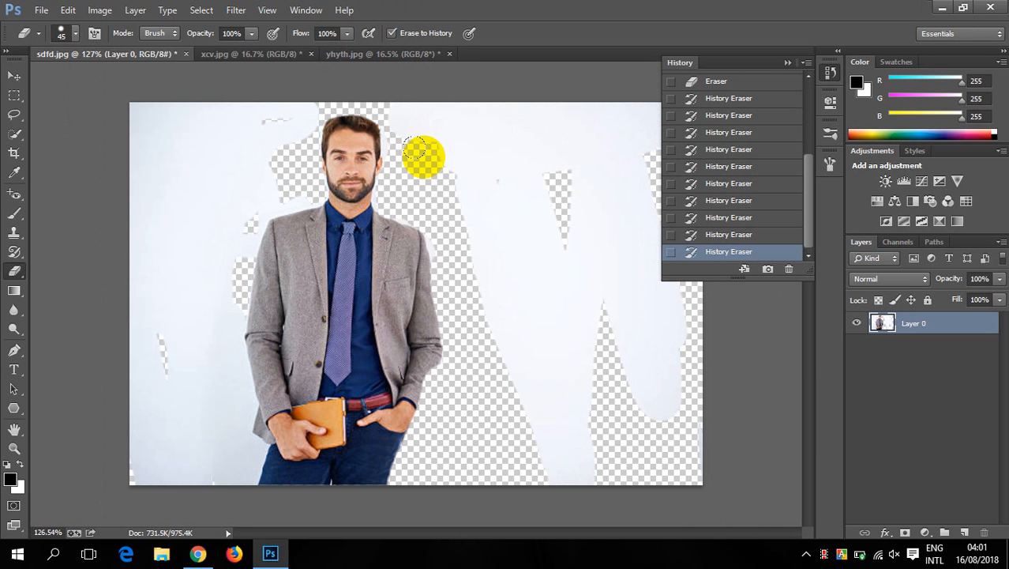
mouse_move(414, 148)
mouse_down()
mouse_move(407, 157)
mouse_move(462, 206)
mouse_move(464, 224)
mouse_up()
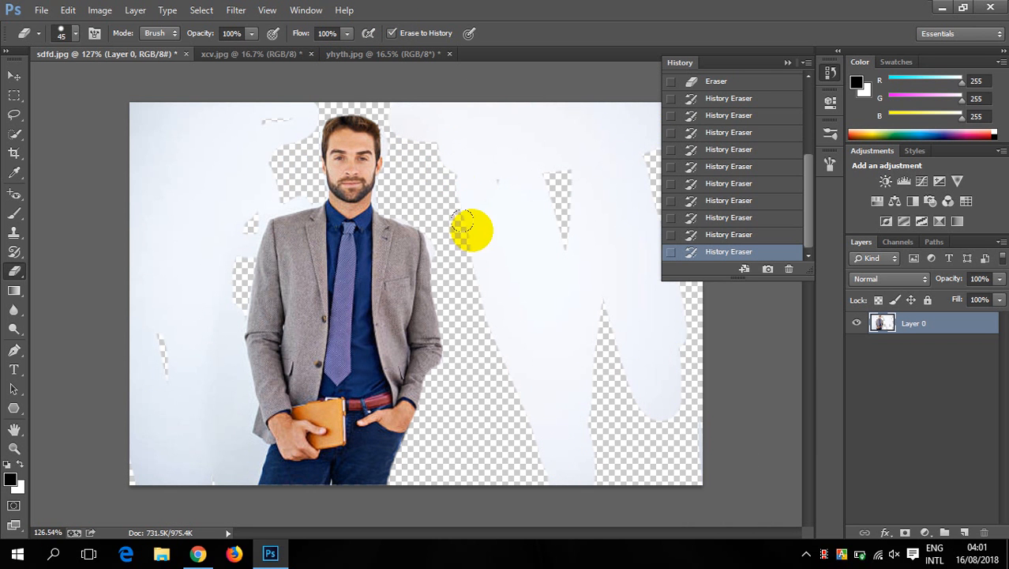
scroll(462, 220, up, 1)
click(473, 204)
- Revert the portrait to its original sdfd.jpg history snapshot and turn off Erase to History
click(746, 82)
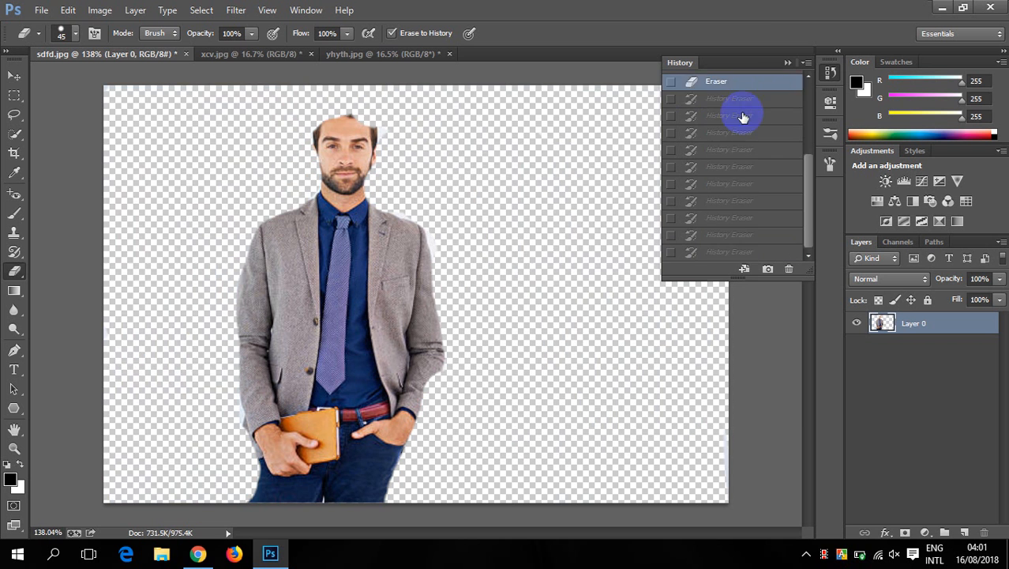
scroll(732, 90, up, 2)
click(722, 80)
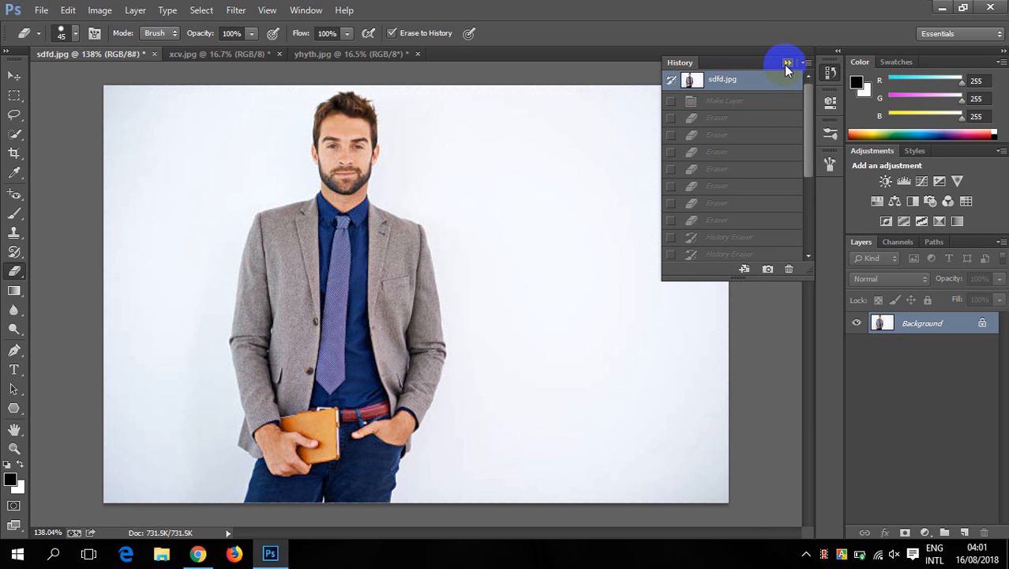
click(787, 62)
drag(418, 149, 414, 144)
click(391, 33)
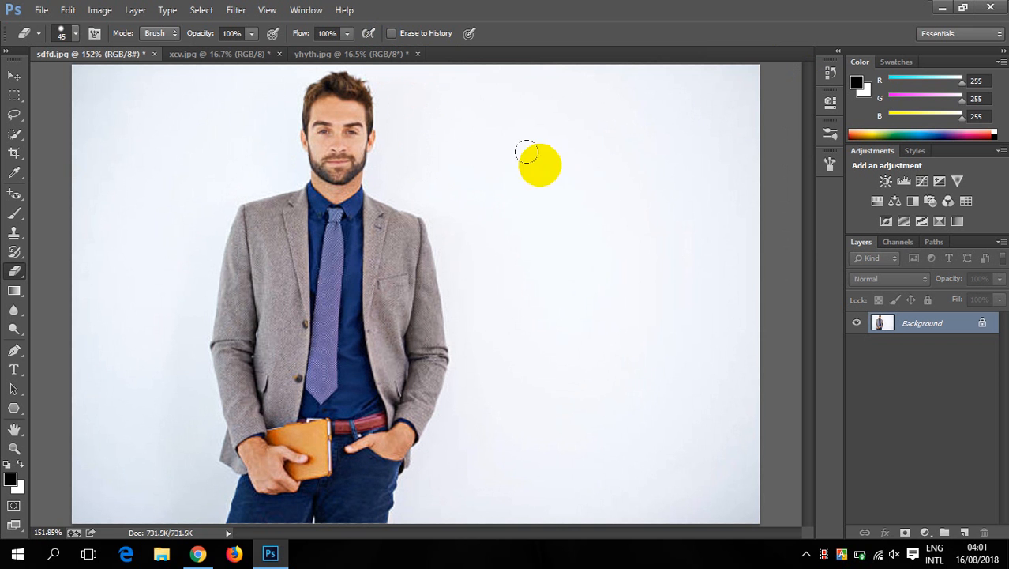
- Erase over the backdrop and across the man's face on the locked Background, and convert that layer to Layer 0
mouse_move(527, 153)
mouse_down()
mouse_move(530, 222)
mouse_move(505, 133)
mouse_move(316, 139)
mouse_up()
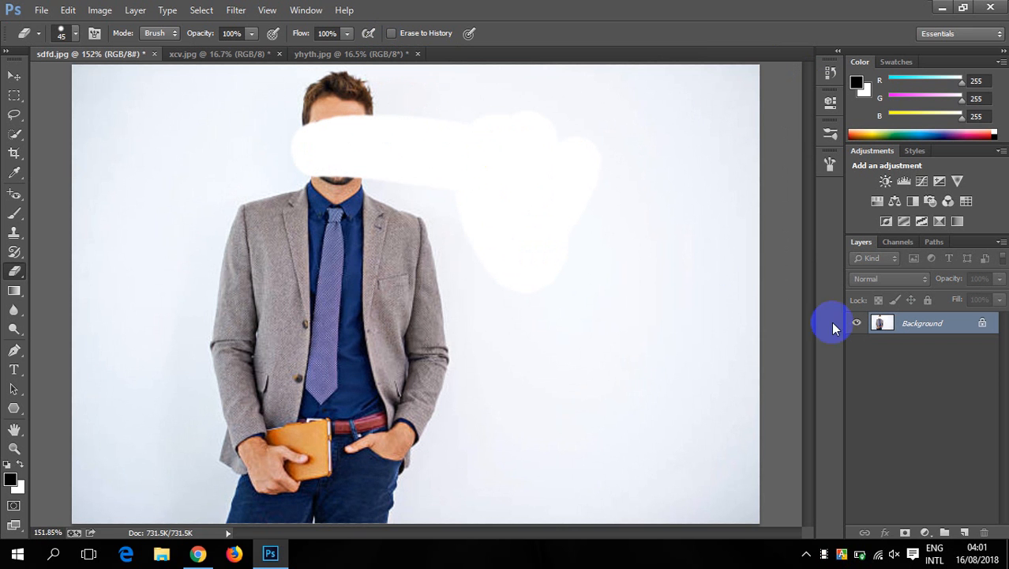
double_click(982, 327)
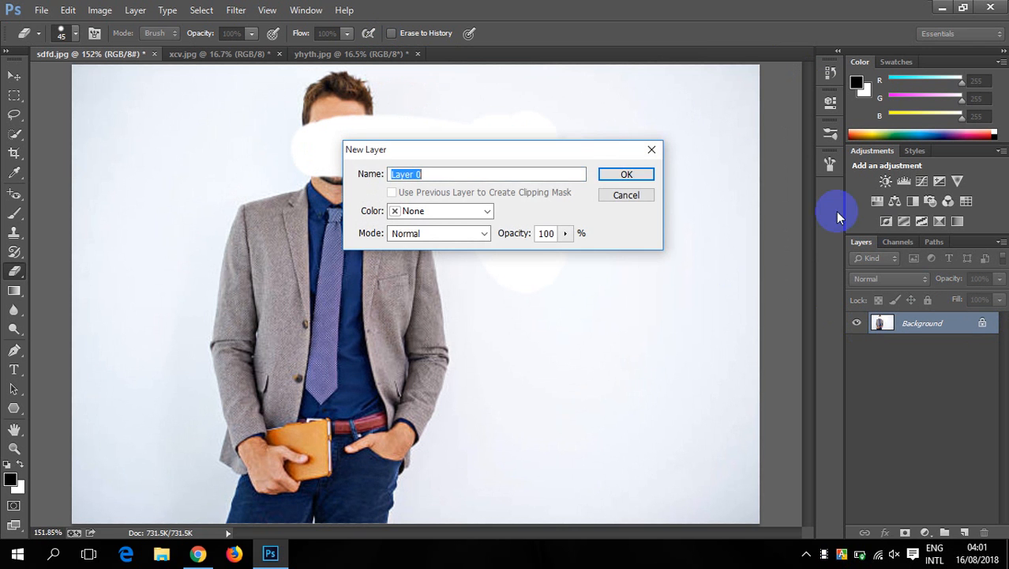
click(631, 182)
- Erase backdrop areas on Layer 0, restore the man's face from history, and erase his head and upper body
mouse_move(581, 181)
mouse_down()
mouse_move(353, 102)
mouse_move(386, 150)
mouse_move(408, 120)
mouse_move(509, 260)
mouse_move(529, 210)
mouse_move(460, 226)
mouse_move(398, 202)
mouse_move(413, 186)
mouse_move(440, 229)
mouse_move(374, 187)
mouse_move(279, 148)
mouse_move(263, 195)
mouse_move(326, 153)
mouse_move(406, 174)
mouse_move(299, 187)
mouse_move(350, 100)
mouse_move(399, 63)
mouse_up()
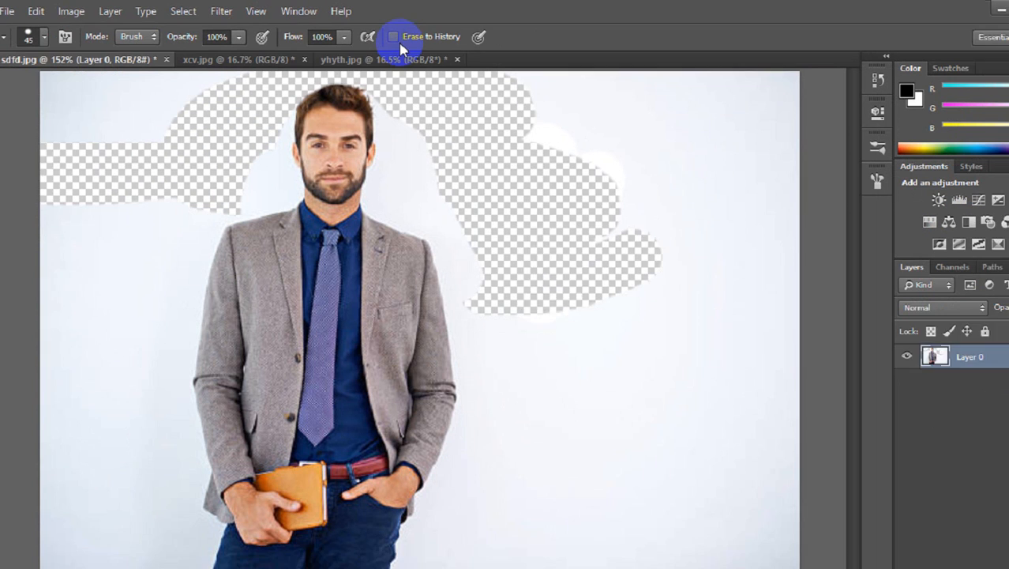
click(336, 128)
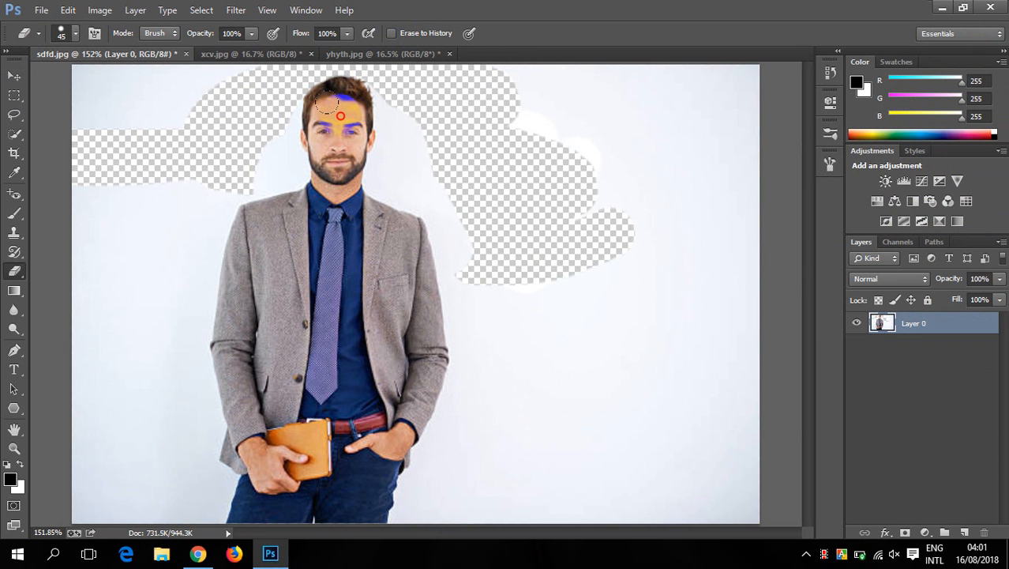
mouse_move(327, 102)
mouse_down()
mouse_move(350, 101)
mouse_move(272, 130)
mouse_move(316, 130)
mouse_move(337, 215)
mouse_move(344, 83)
mouse_move(412, 117)
mouse_move(453, 217)
mouse_move(371, 273)
mouse_move(162, 202)
mouse_move(279, 269)
mouse_move(516, 187)
mouse_move(471, 196)
mouse_move(490, 175)
mouse_move(440, 183)
mouse_up()
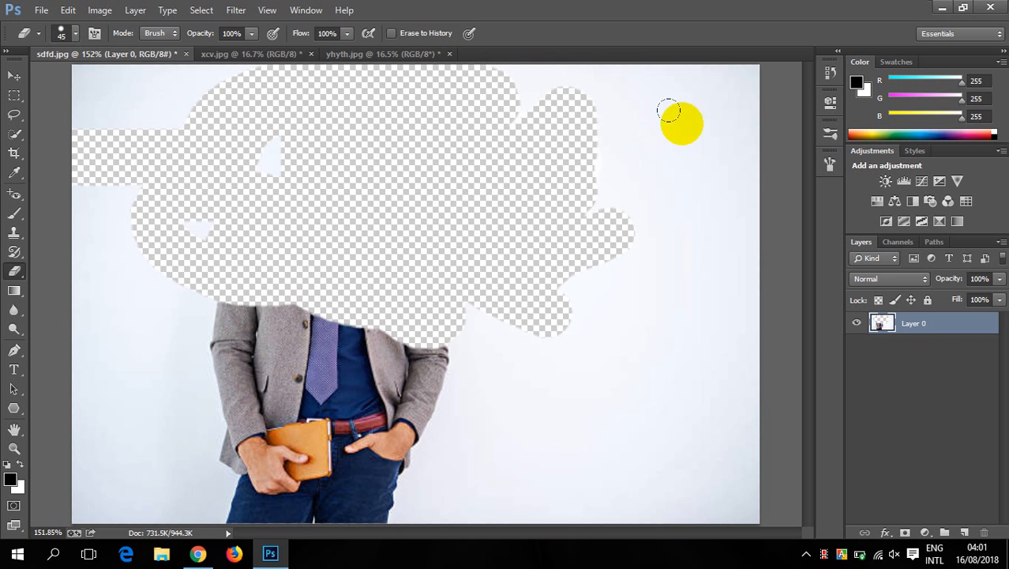
- Revert the portrait to its original sdfd.jpg snapshot in the history once more
click(831, 79)
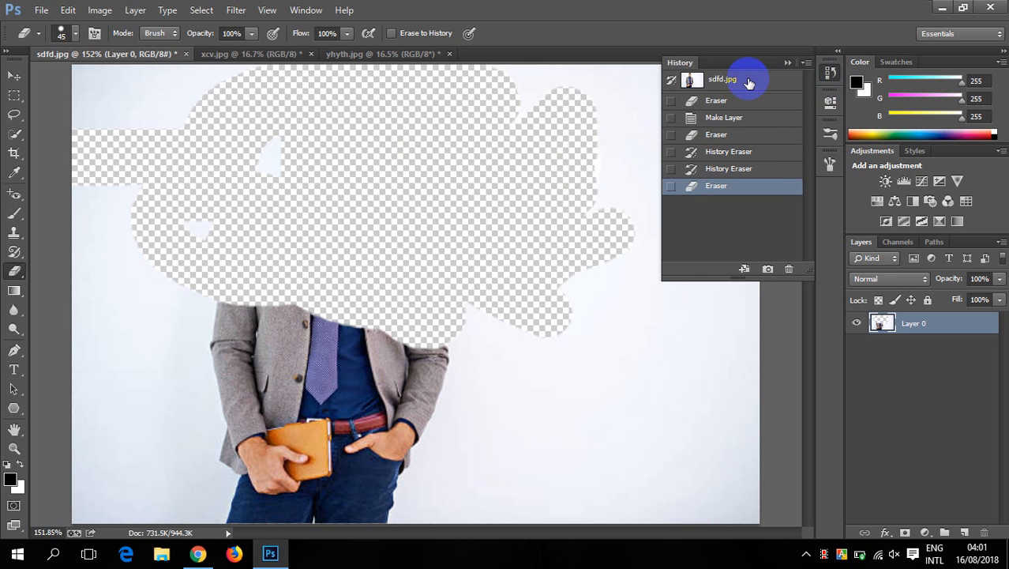
click(734, 79)
scroll(631, 111, up, 3)
click(379, 117)
scroll(409, 145, down, 4)
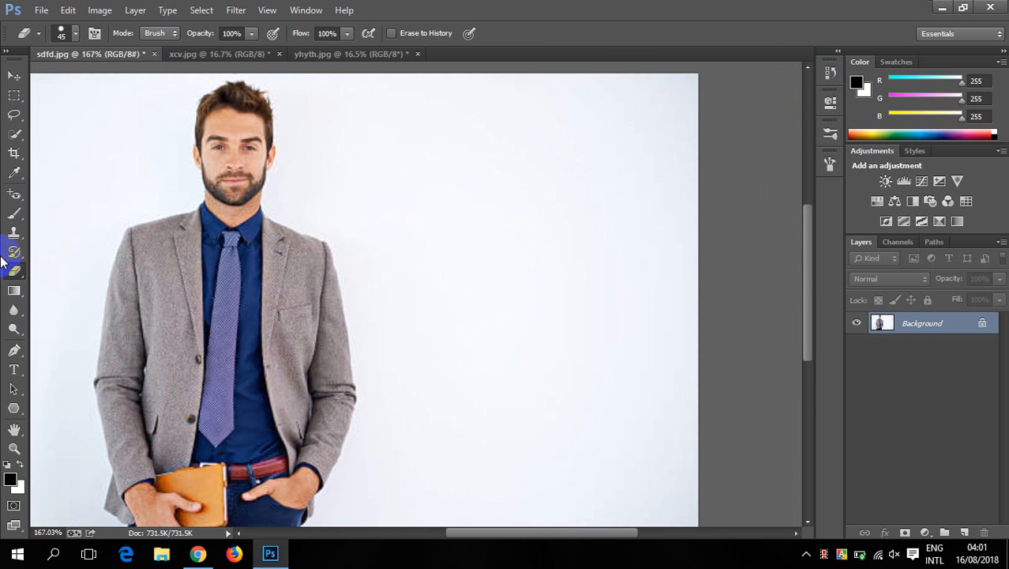
- Convert the Background to Layer 0 and erase large parts of the backdrop right of the man with the 45 px Eraser
click(15, 275)
click(135, 269)
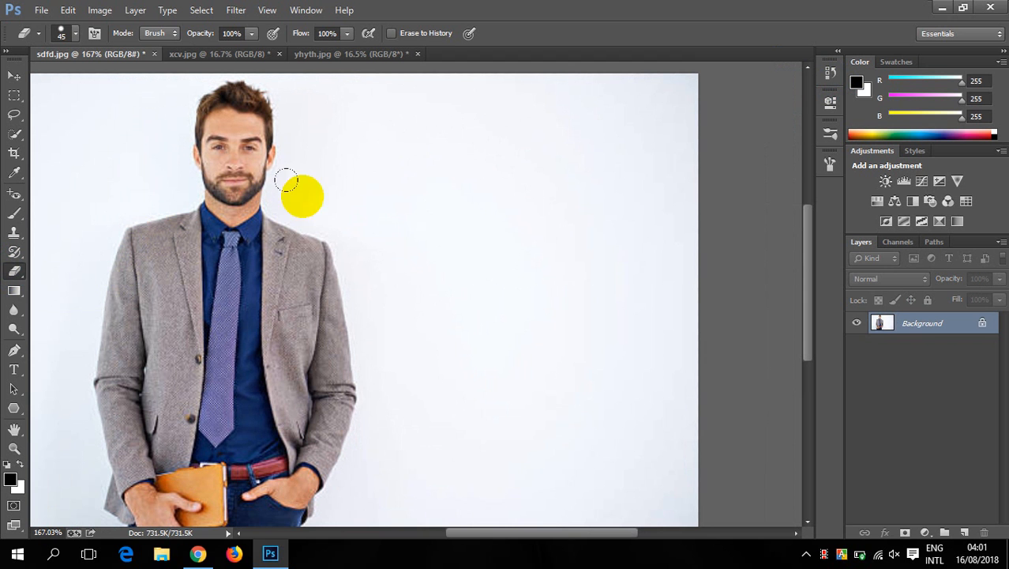
double_click(983, 324)
click(628, 171)
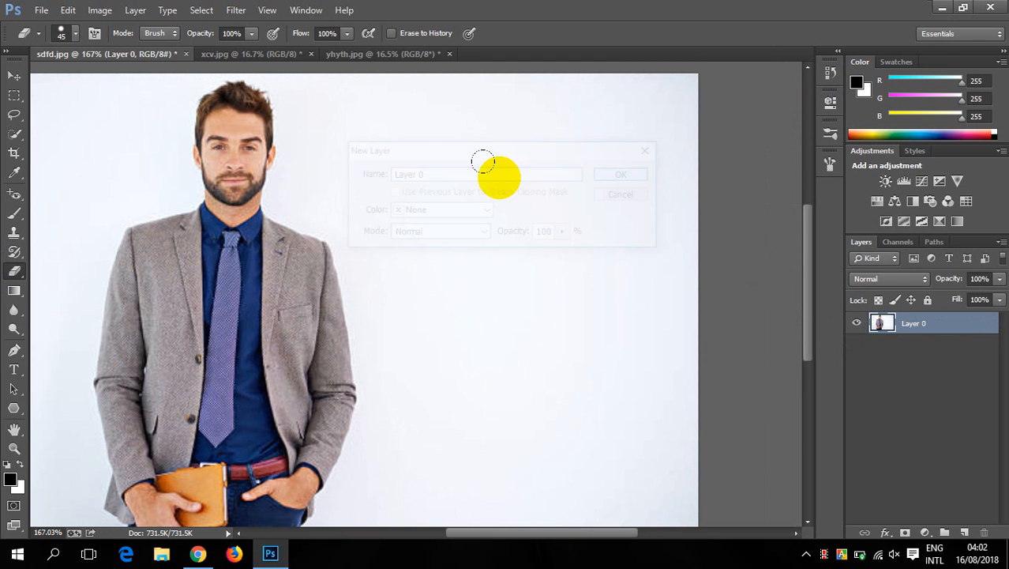
mouse_move(381, 139)
mouse_down()
mouse_move(526, 169)
mouse_move(536, 140)
mouse_move(626, 108)
mouse_move(660, 162)
mouse_move(448, 316)
mouse_move(547, 272)
mouse_move(676, 315)
mouse_move(661, 329)
mouse_move(520, 347)
mouse_up()
scroll(449, 277, up, 3)
scroll(464, 288, down, 6)
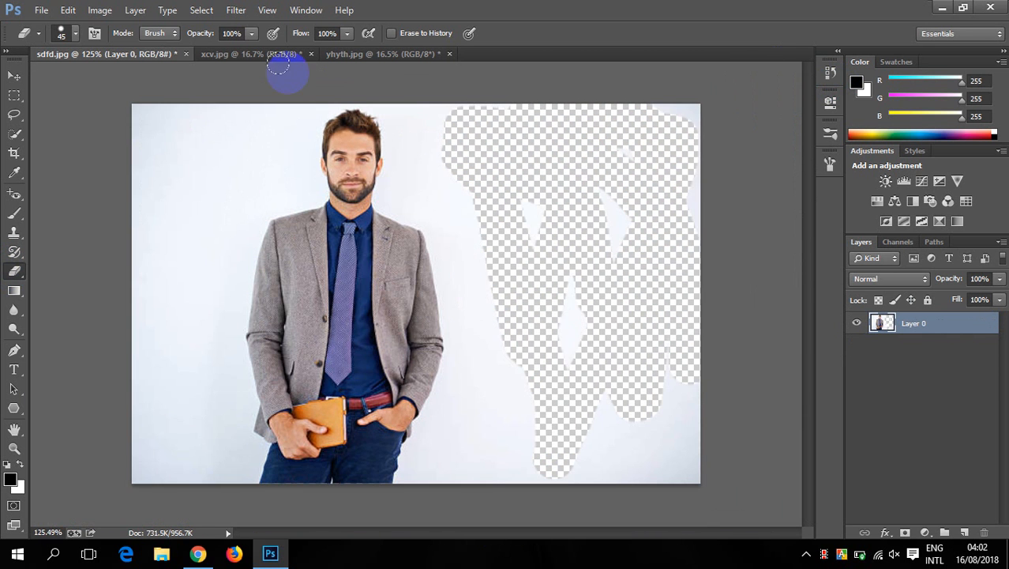
- Choose the Background Eraser tool, switch to the yhyth.jpg portrait, and enlarge the brush to 1000 px
click(255, 55)
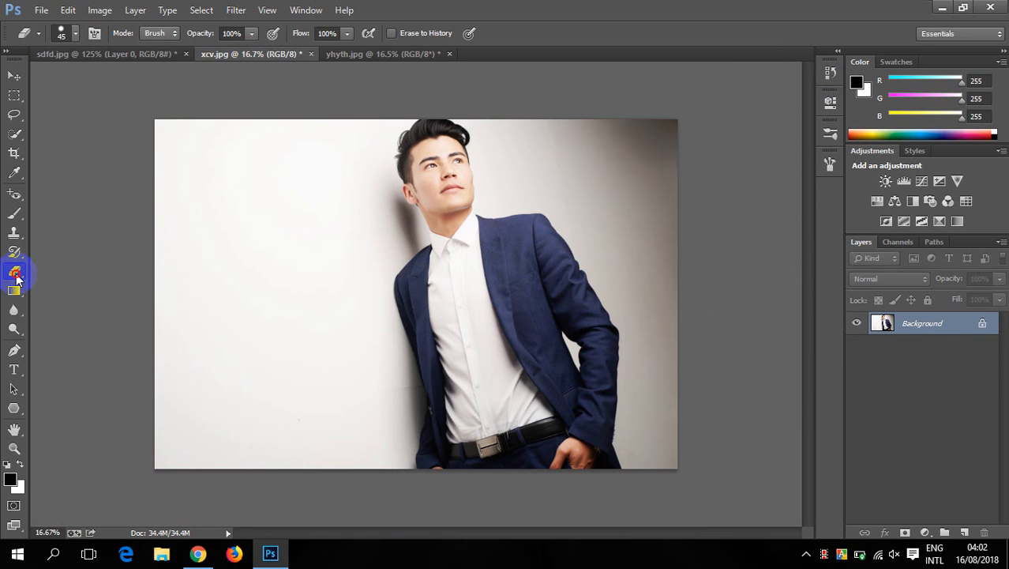
mouse_move(16, 275)
mouse_down()
mouse_move(37, 298)
mouse_move(93, 289)
mouse_up()
click(383, 54)
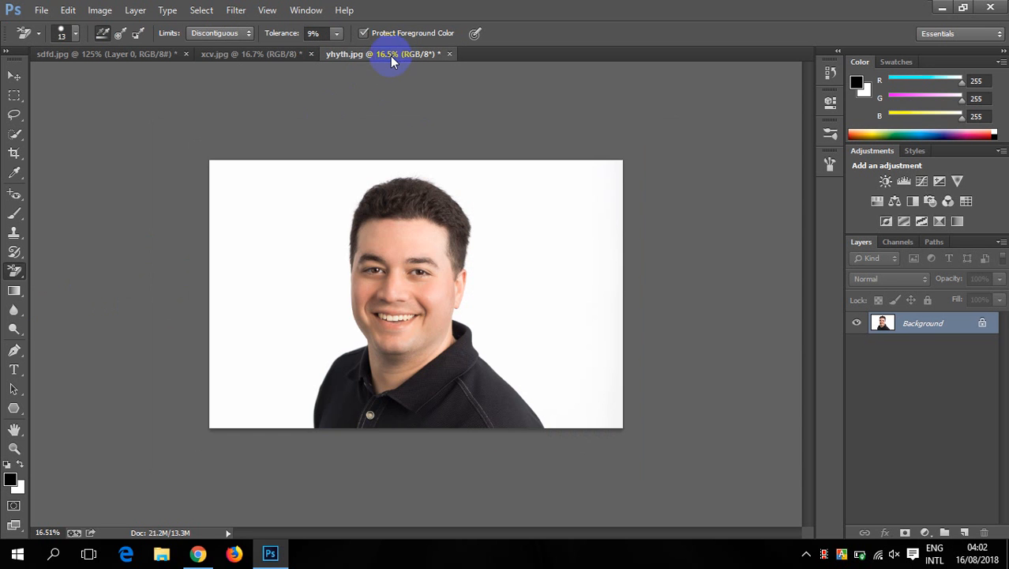
scroll(297, 199, up, 2)
key(bracketright)
key(bracketright)
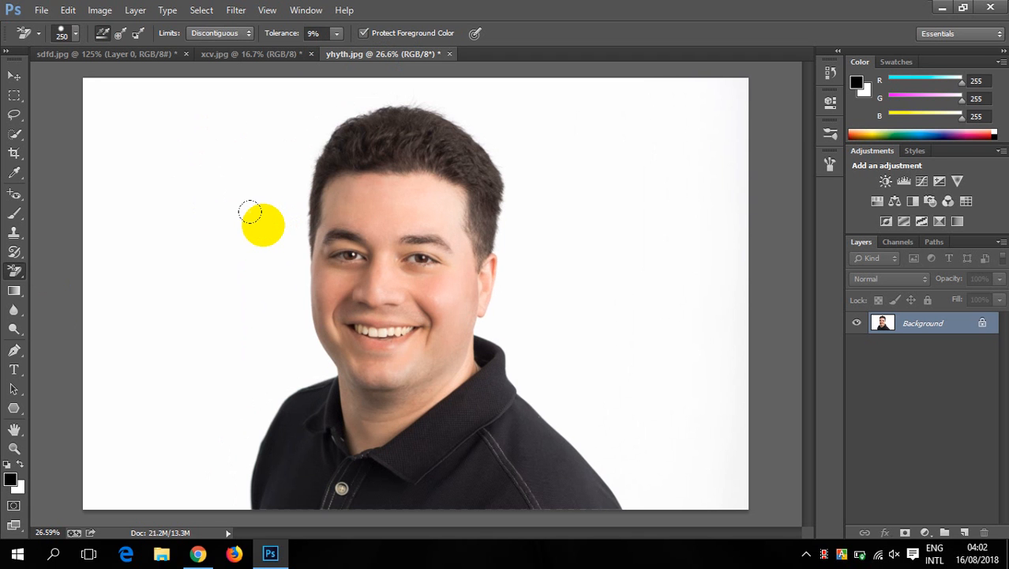
key(bracketright)
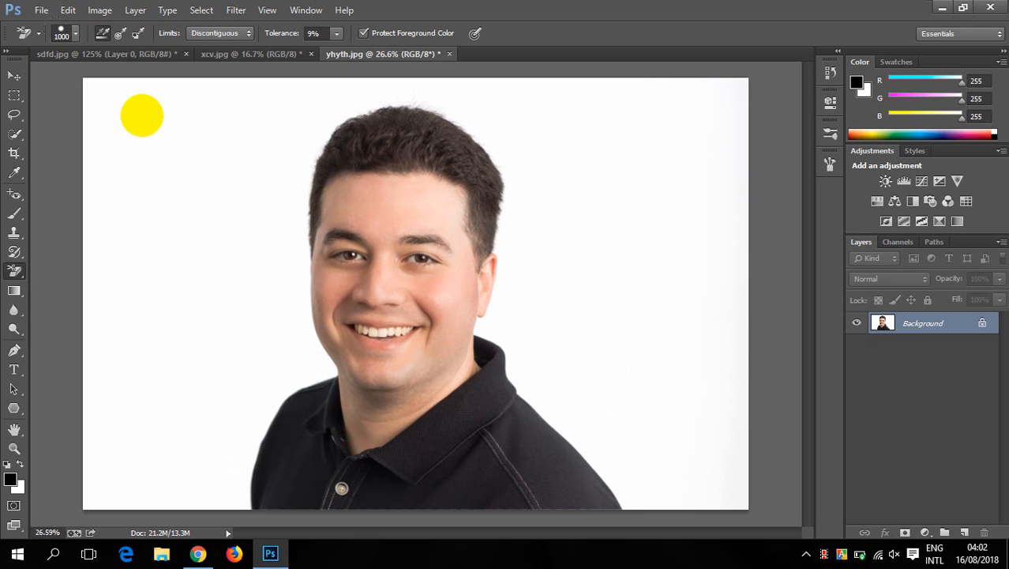
- Erase the white backdrop beside the man's hair and in the photo's upper-left corner with the 1000 px background eraser
scroll(124, 150, down, 3)
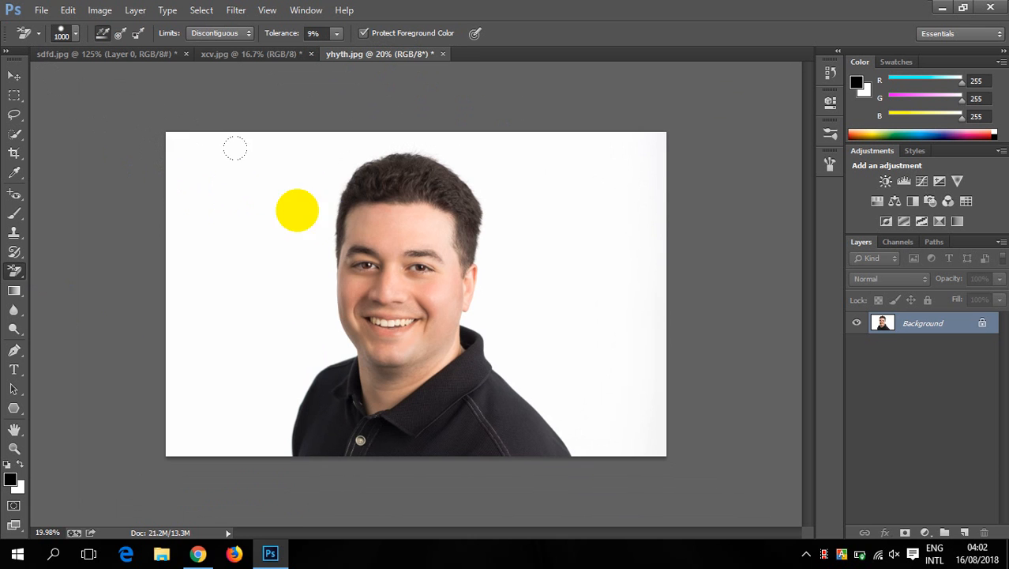
click(314, 212)
scroll(316, 211, up, 3)
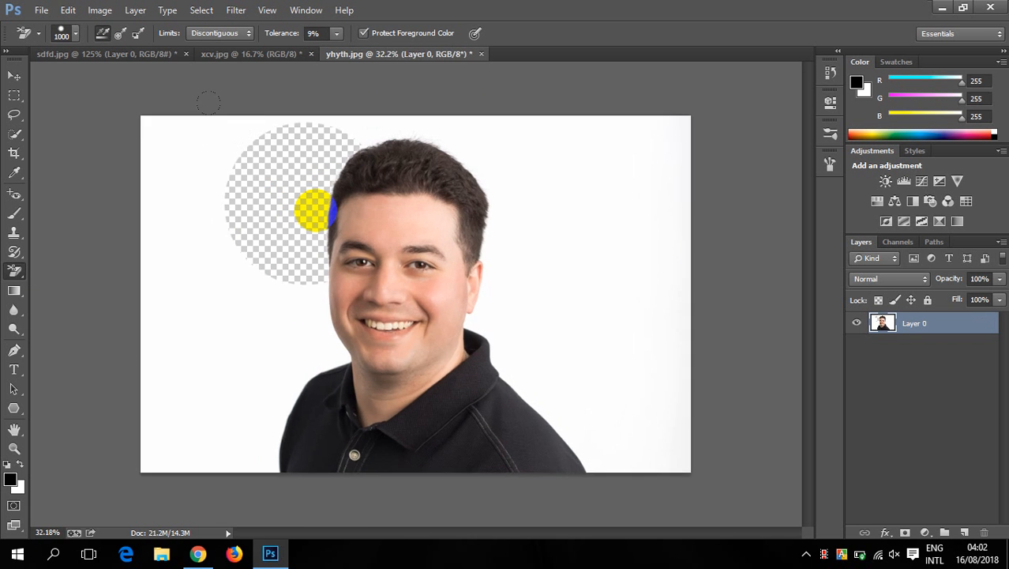
drag(294, 194, 312, 283)
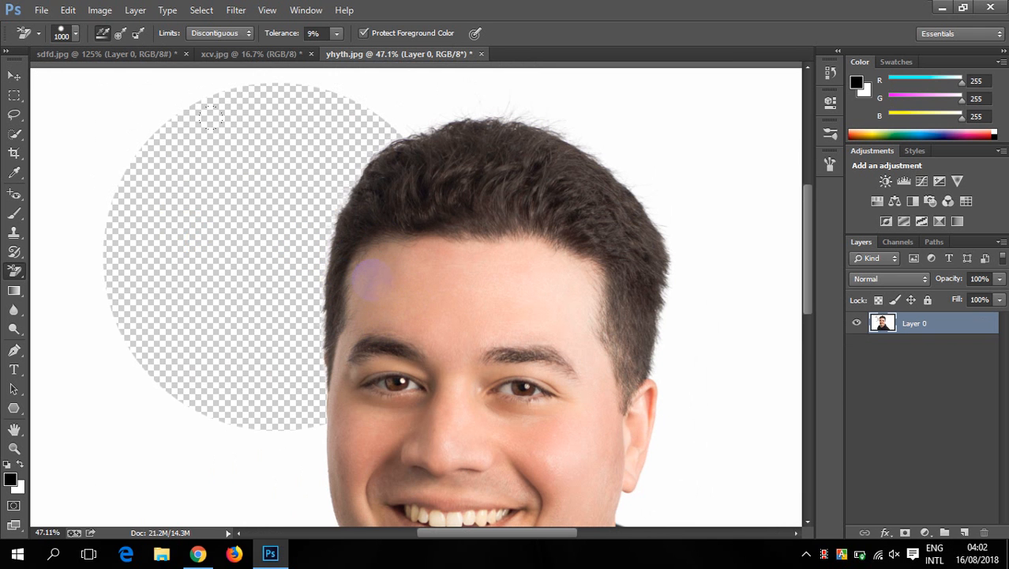
scroll(369, 277, down, 5)
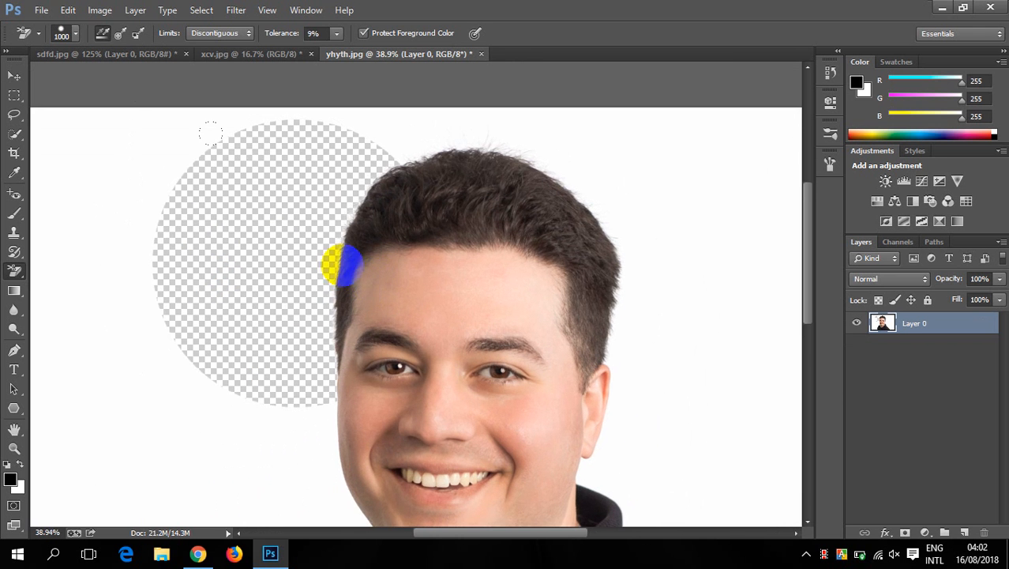
scroll(288, 256, up, 6)
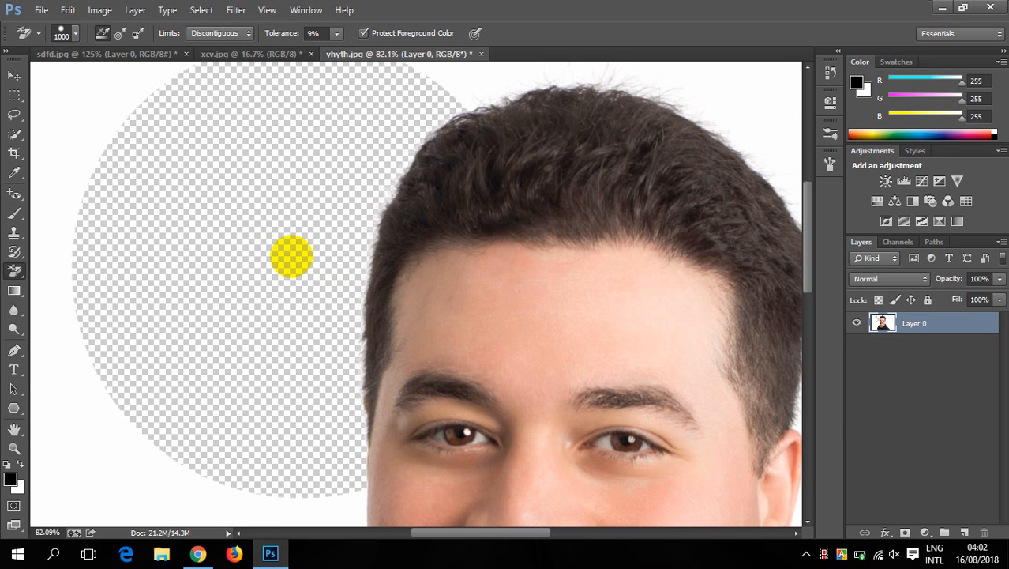
scroll(318, 259, down, 7)
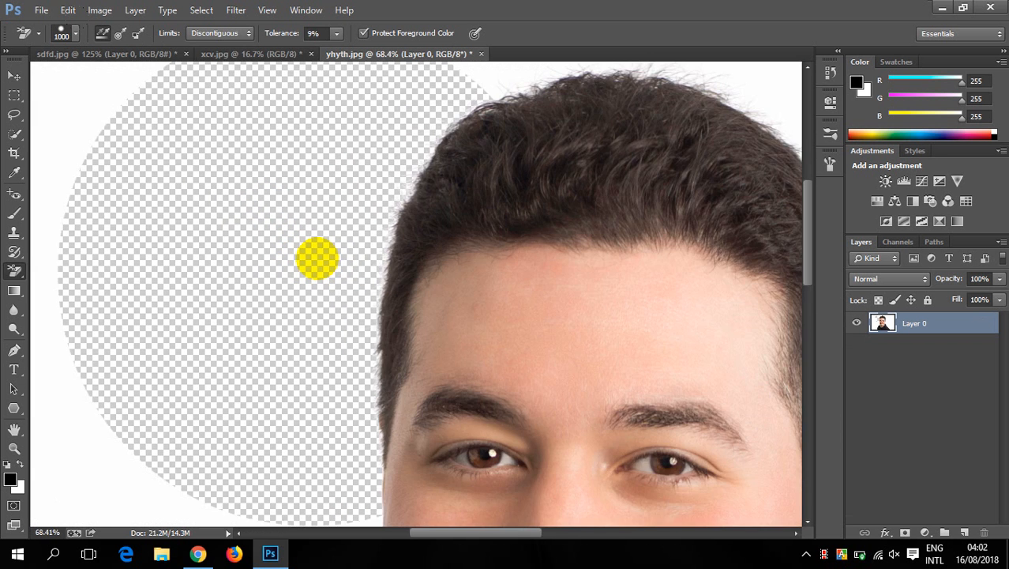
scroll(310, 247, up, 1)
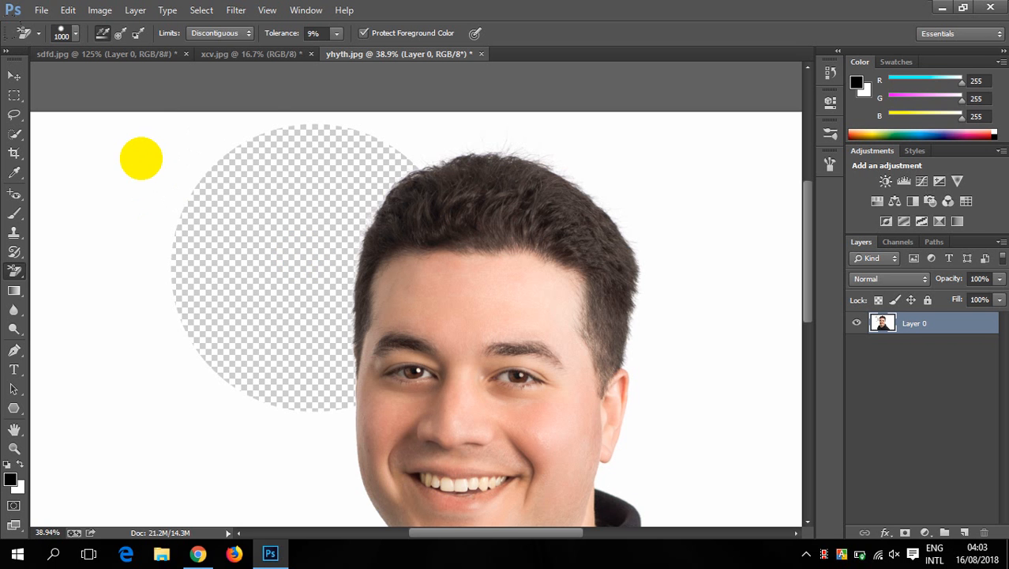
click(141, 151)
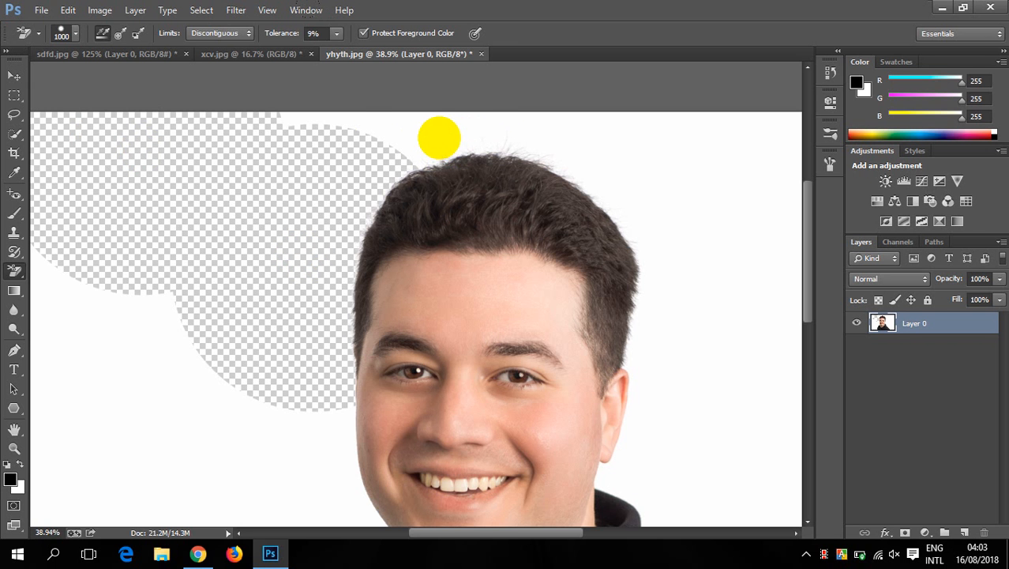
- Try the background eraser above the head, on the forehead skin and on the hair, and undo these erasures
click(437, 136)
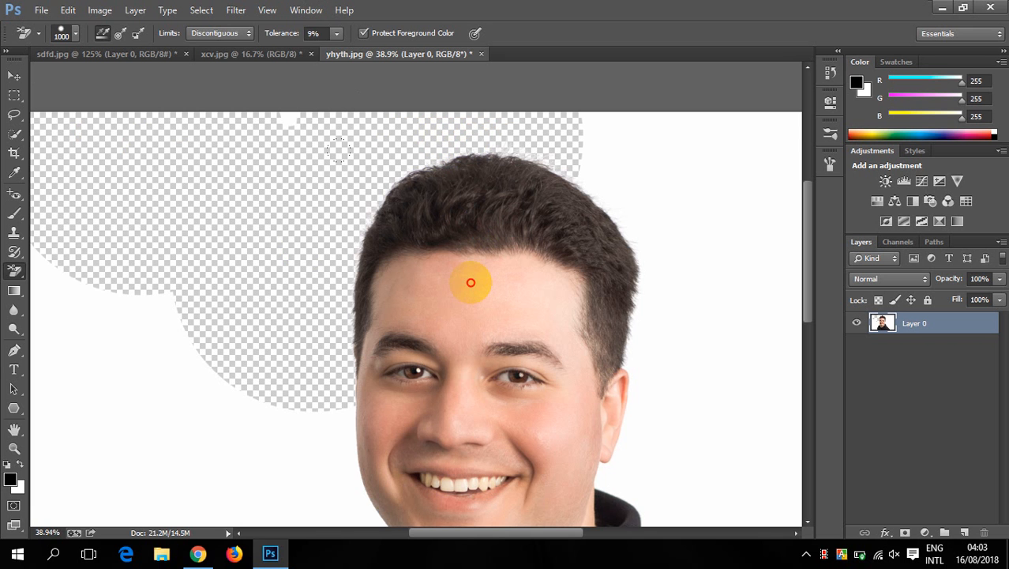
click(470, 282)
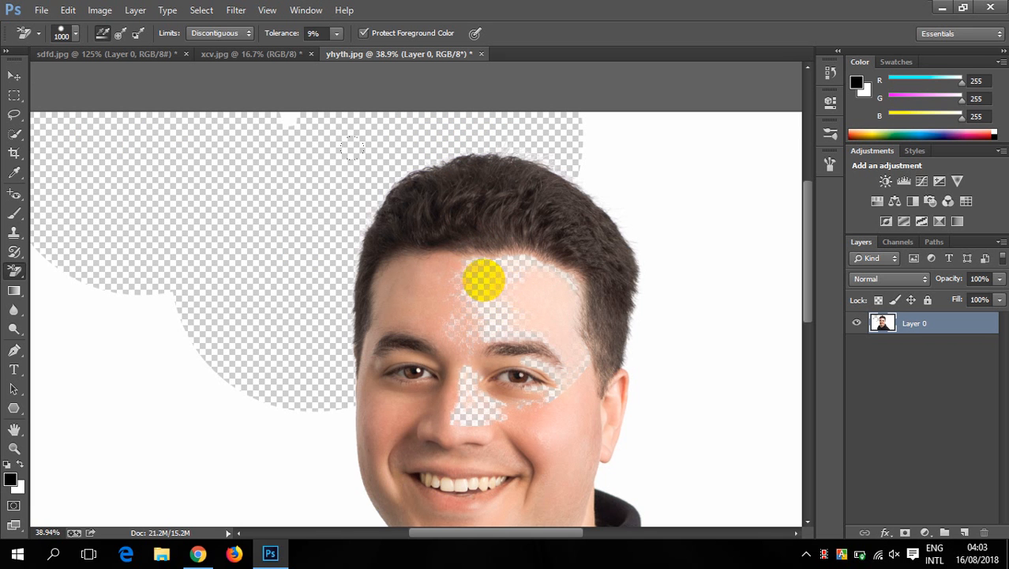
click(416, 275)
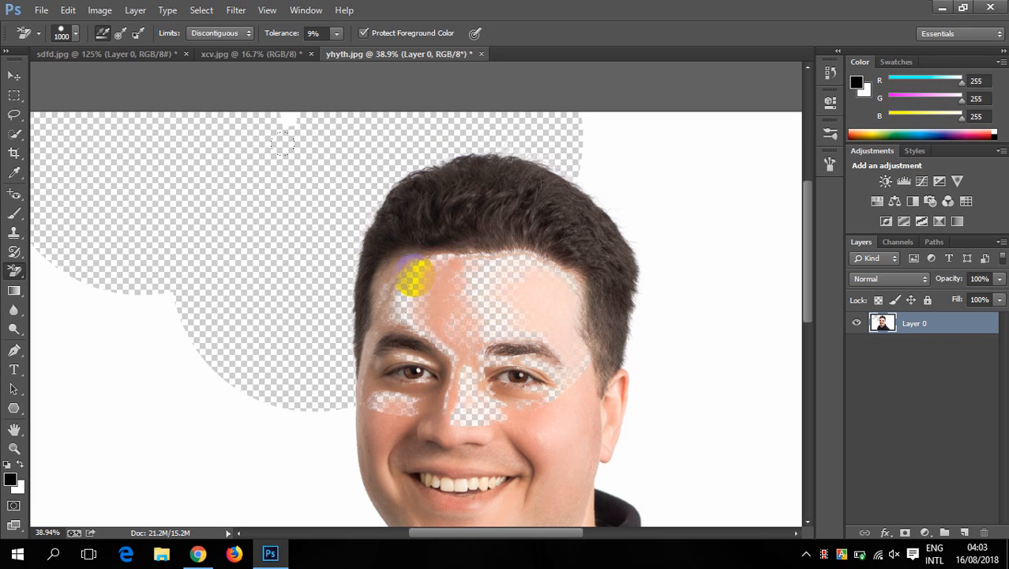
mouse_move(457, 218)
mouse_down()
mouse_move(423, 204)
mouse_move(457, 181)
mouse_up()
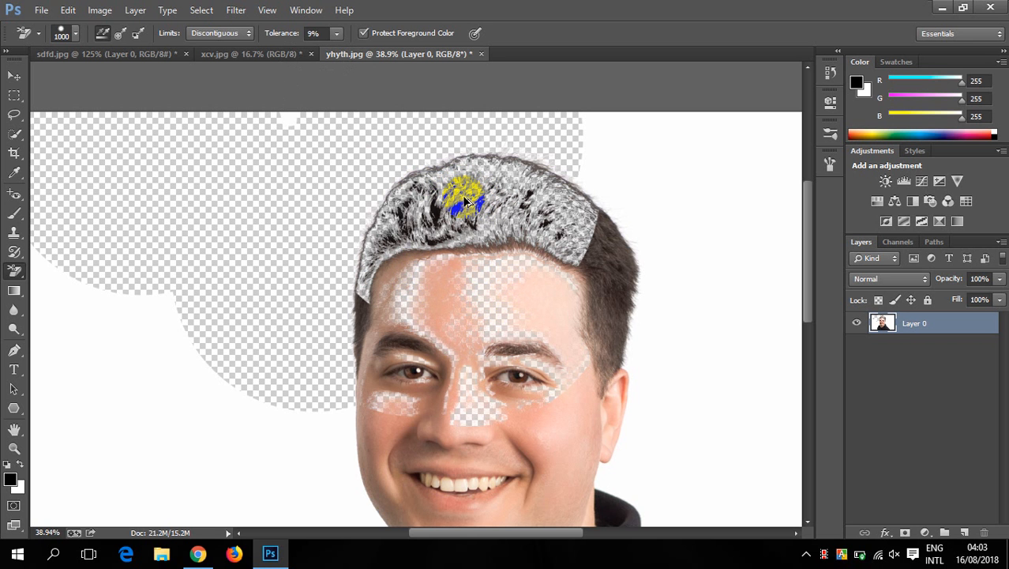
key(ctrl+alt+z)
key(ctrl+alt+z)
key(ctrl+alt+z)
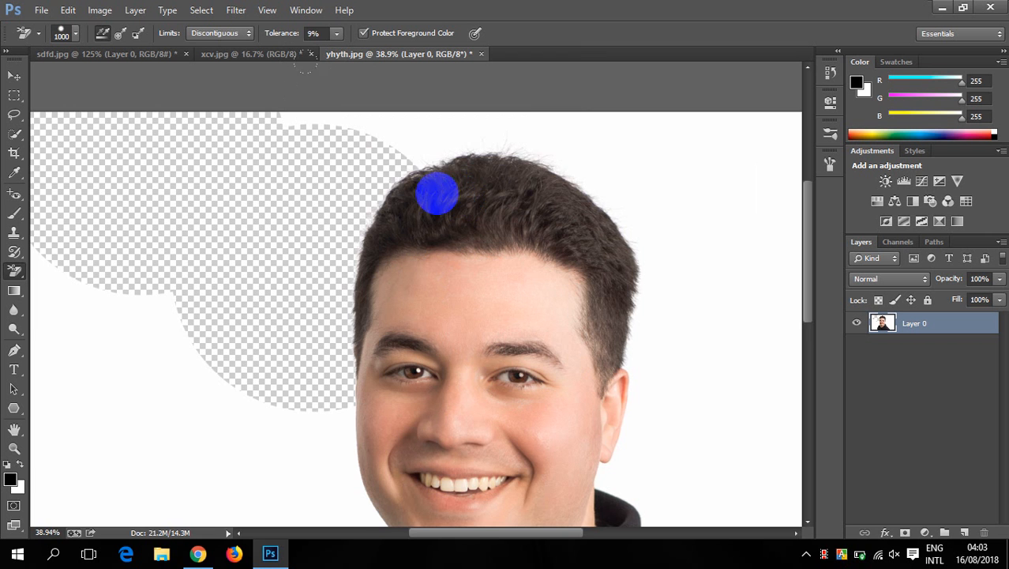
- Erase the remaining white backdrop around the man's head and shoulders with the 1000 px background eraser
scroll(436, 193, down, 4)
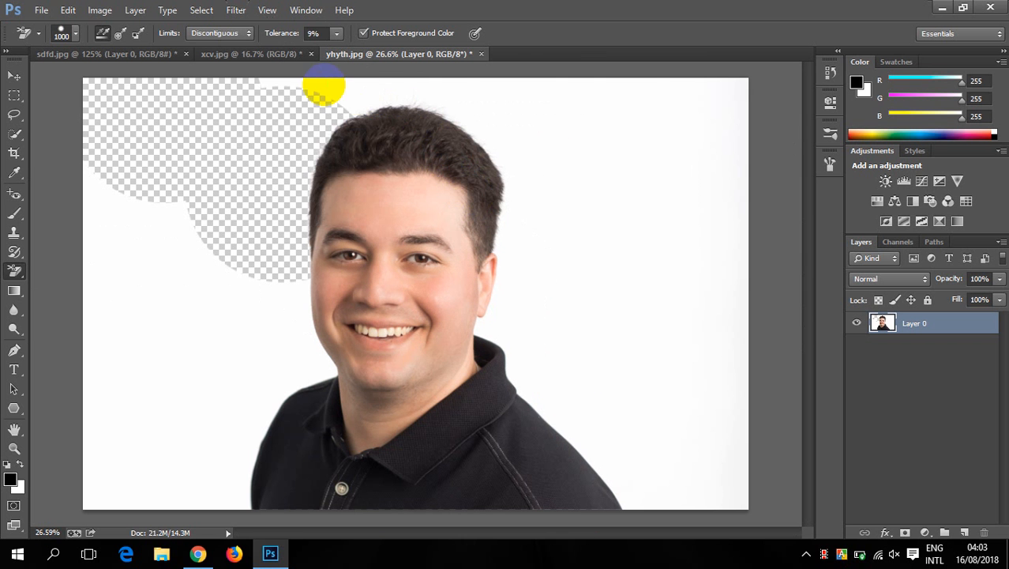
mouse_move(323, 87)
mouse_down()
mouse_move(616, 107)
mouse_move(699, 128)
mouse_move(694, 108)
mouse_move(669, 278)
mouse_move(556, 217)
mouse_move(528, 338)
mouse_move(650, 420)
mouse_move(719, 453)
mouse_move(717, 360)
mouse_move(717, 445)
mouse_move(692, 477)
mouse_up()
mouse_move(293, 342)
mouse_down()
mouse_move(162, 367)
mouse_move(266, 311)
mouse_move(207, 388)
mouse_move(129, 456)
mouse_move(237, 479)
mouse_move(243, 500)
mouse_move(225, 475)
mouse_up()
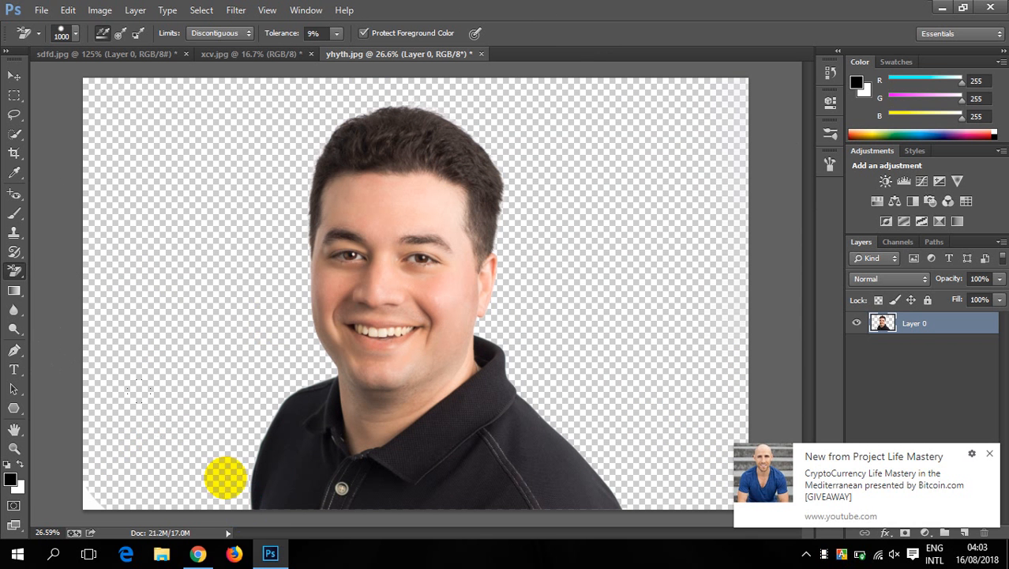
- Dismiss the notification and examine the cutout's edges around the man's hair, face and shoulders
click(992, 454)
scroll(491, 212, down, 3)
scroll(493, 213, up, 4)
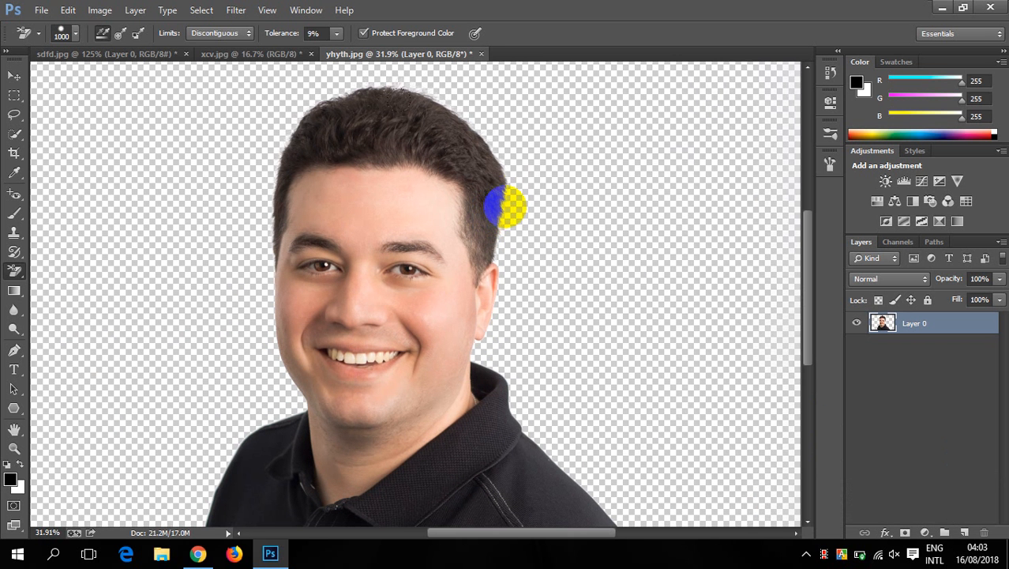
mouse_move(512, 166)
mouse_down()
mouse_move(446, 101)
mouse_move(384, 79)
mouse_up()
scroll(410, 219, down, 6)
scroll(410, 219, up, 4)
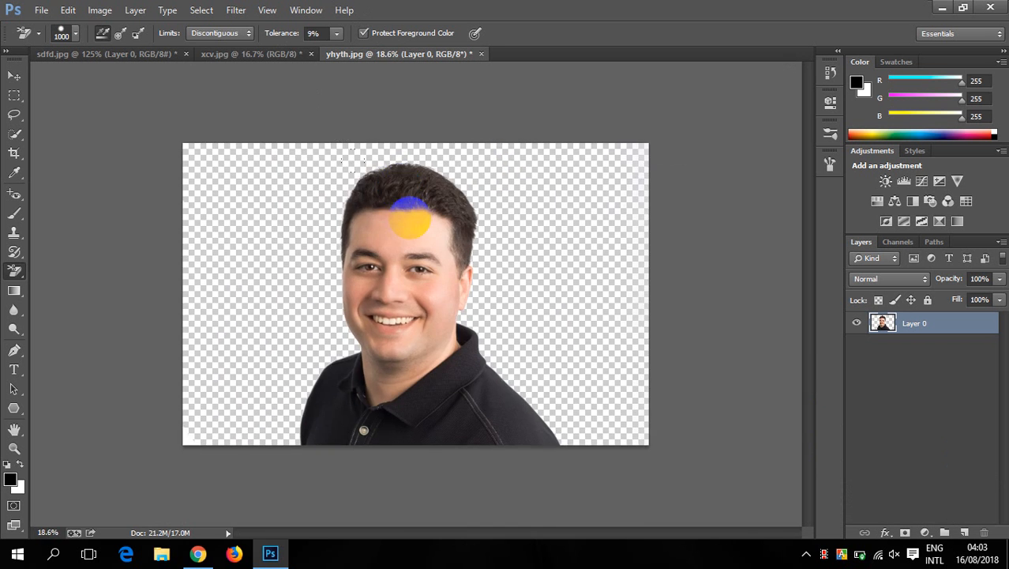
scroll(410, 219, down, 1)
- Set the background eraser tolerance to 7% and restore the portrait to its original yhyth.jpg history snapshot
click(335, 34)
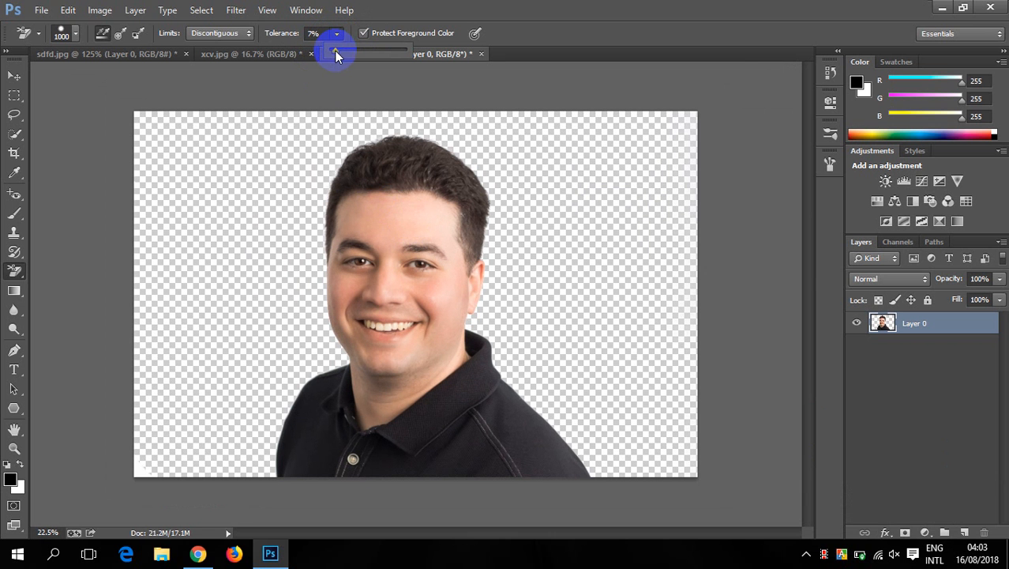
click(830, 71)
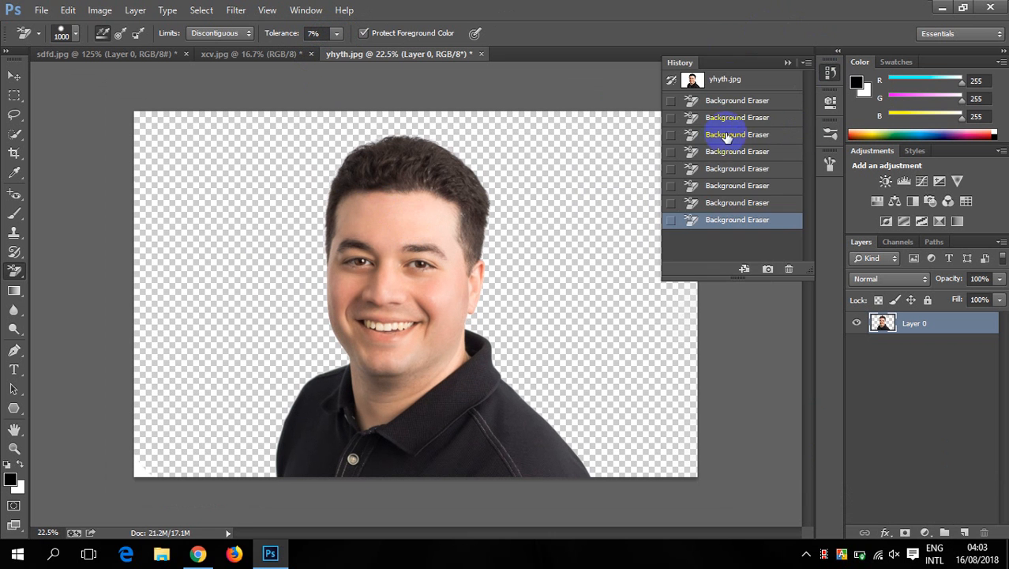
click(750, 80)
click(786, 61)
- Try the background eraser at 68% tolerance beside the man's hair and forehead, and examine the erased area up close
click(330, 36)
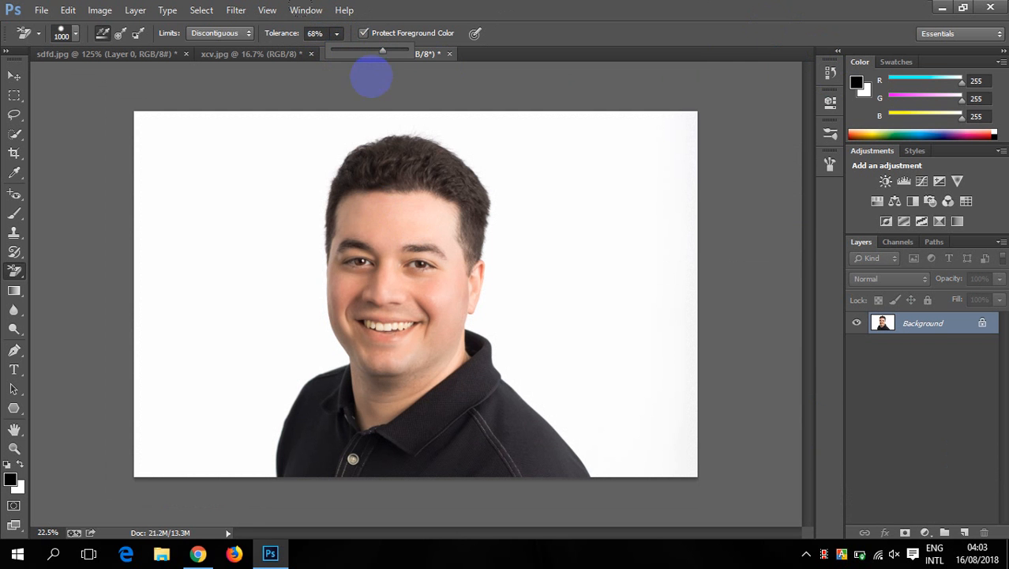
click(319, 208)
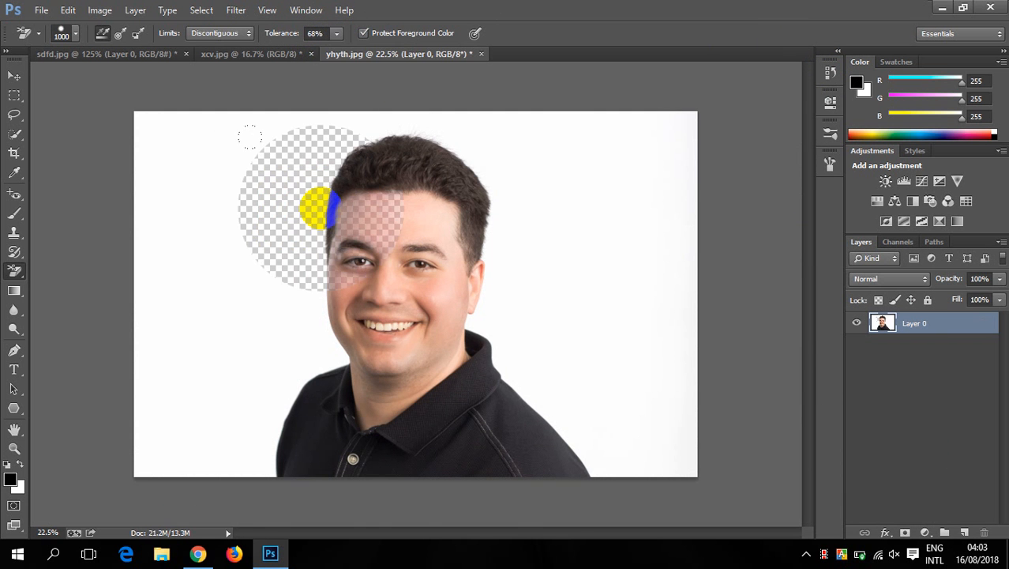
scroll(309, 210, up, 3)
scroll(424, 216, down, 3)
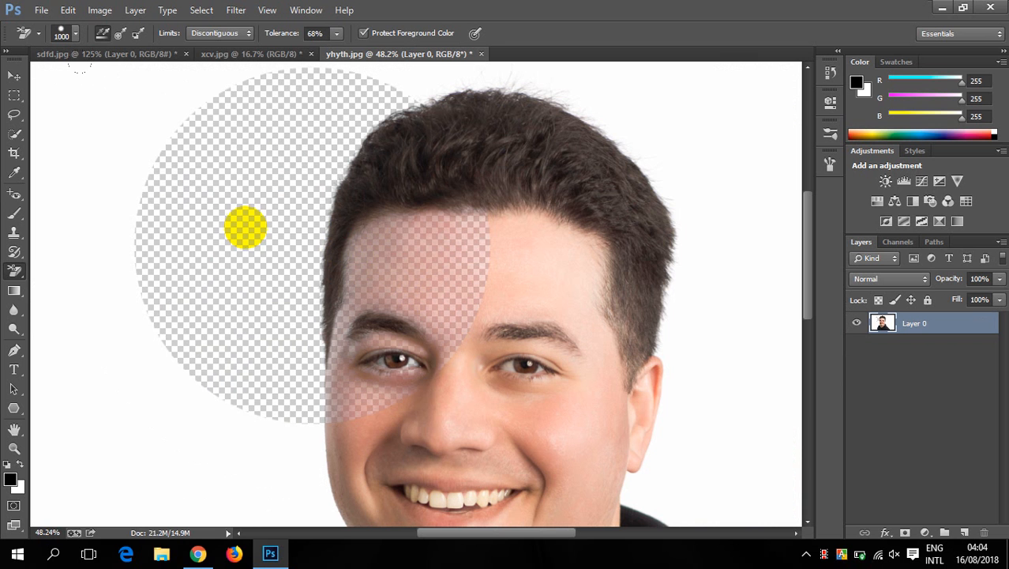
click(169, 94)
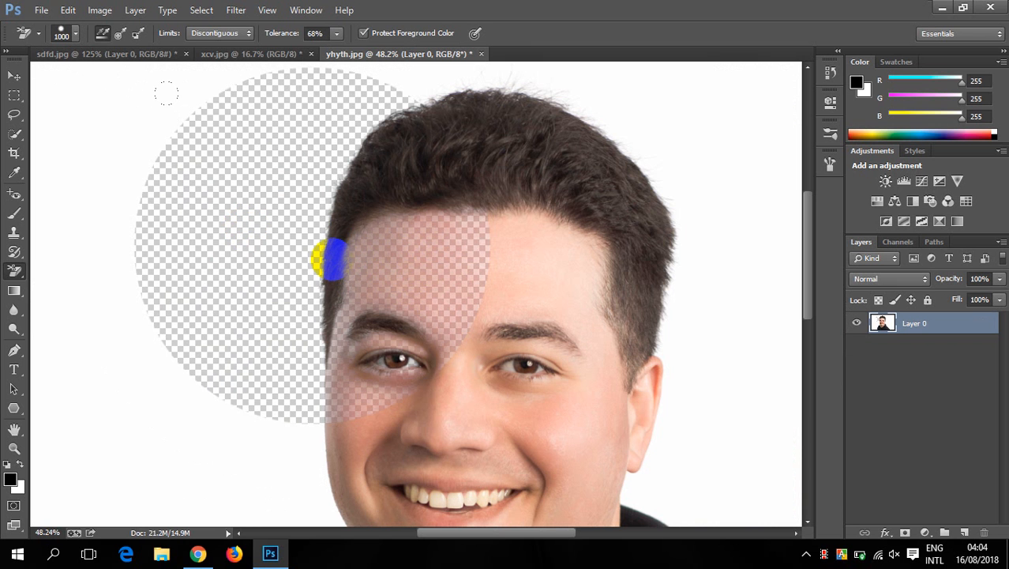
right_click(14, 271)
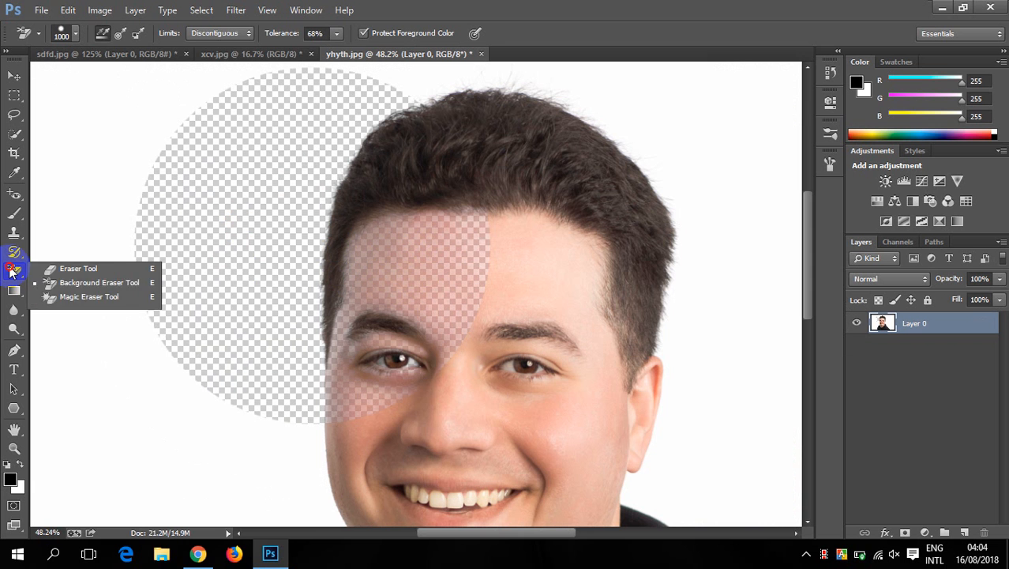
click(94, 282)
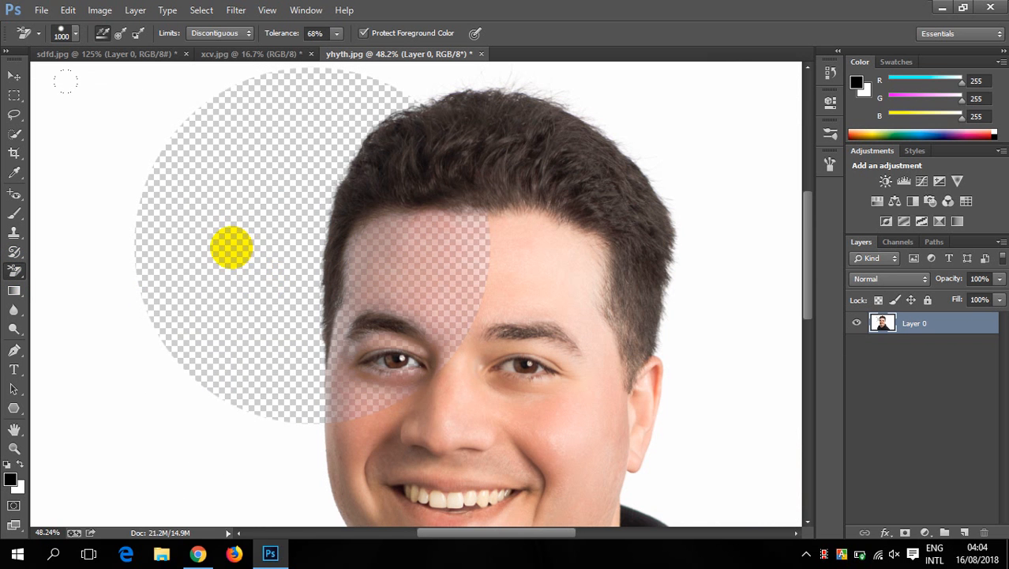
- Revert the portrait to its original state and set the background eraser tolerance to 7%
key(F12)
click(333, 36)
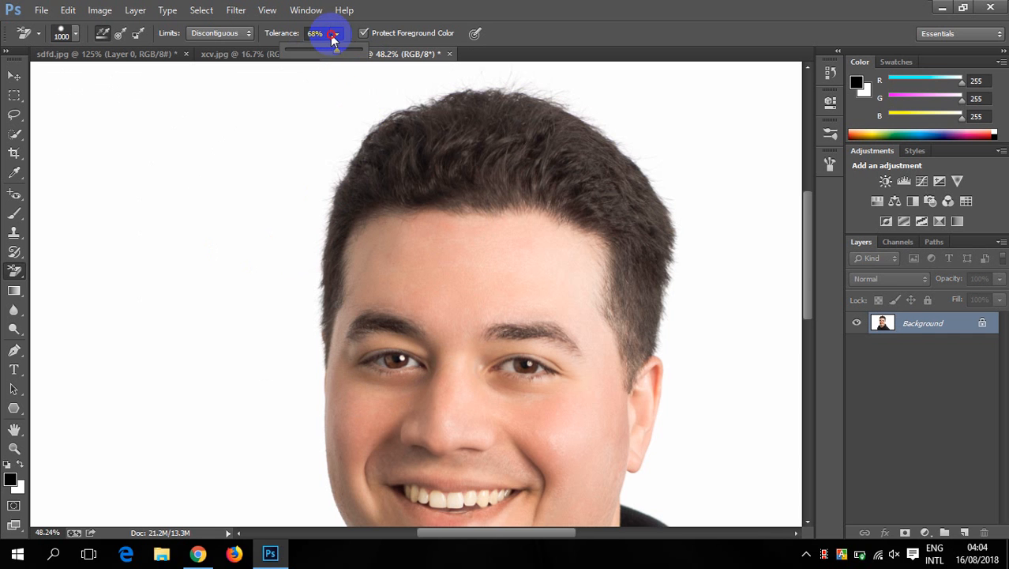
drag(327, 51, 273, 57)
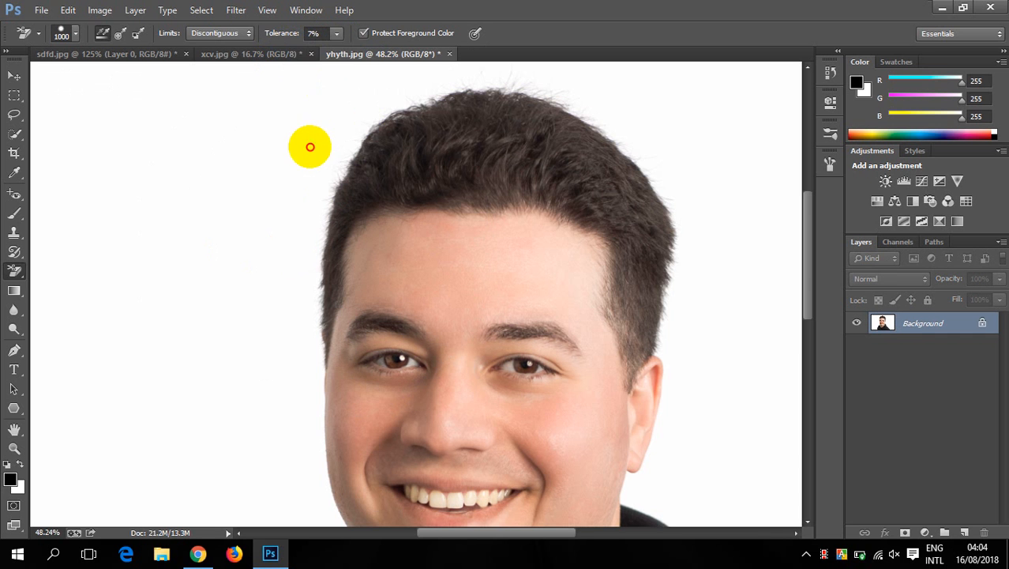
- Erase the white backdrop on both sides of the man's hair at 7% tolerance, keeping the limits on Discontiguous
click(309, 147)
click(225, 320)
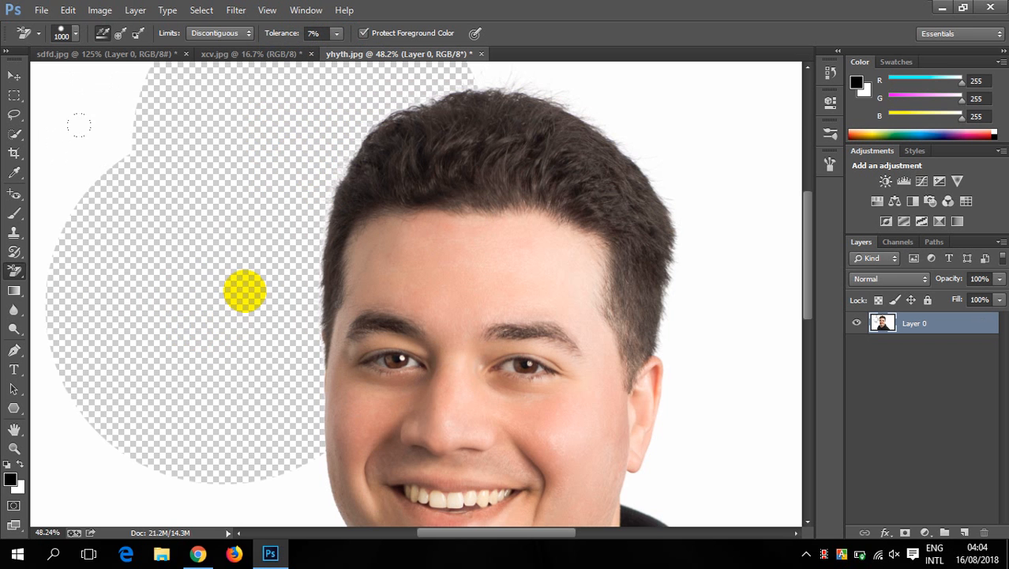
click(658, 141)
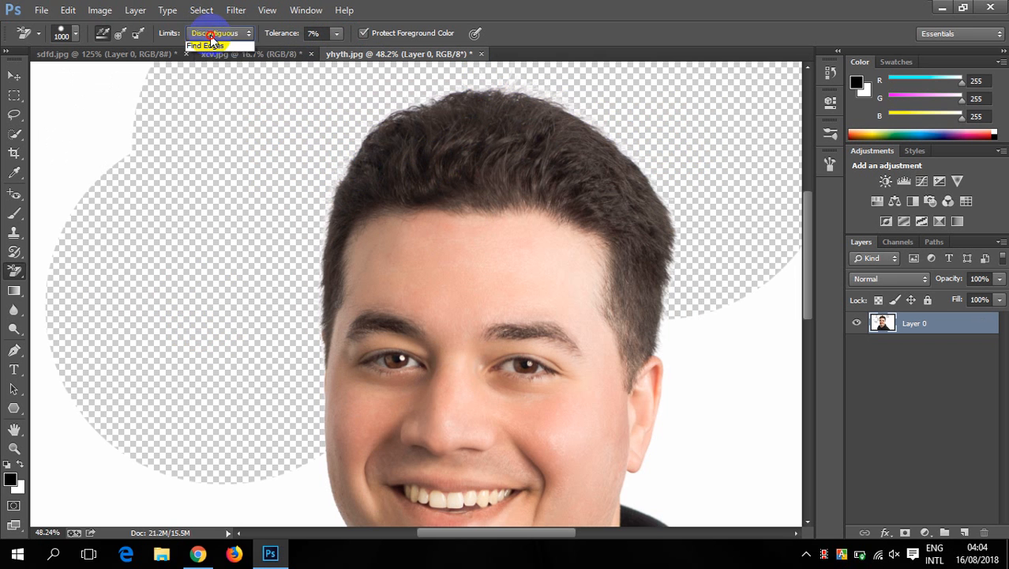
click(211, 37)
click(248, 48)
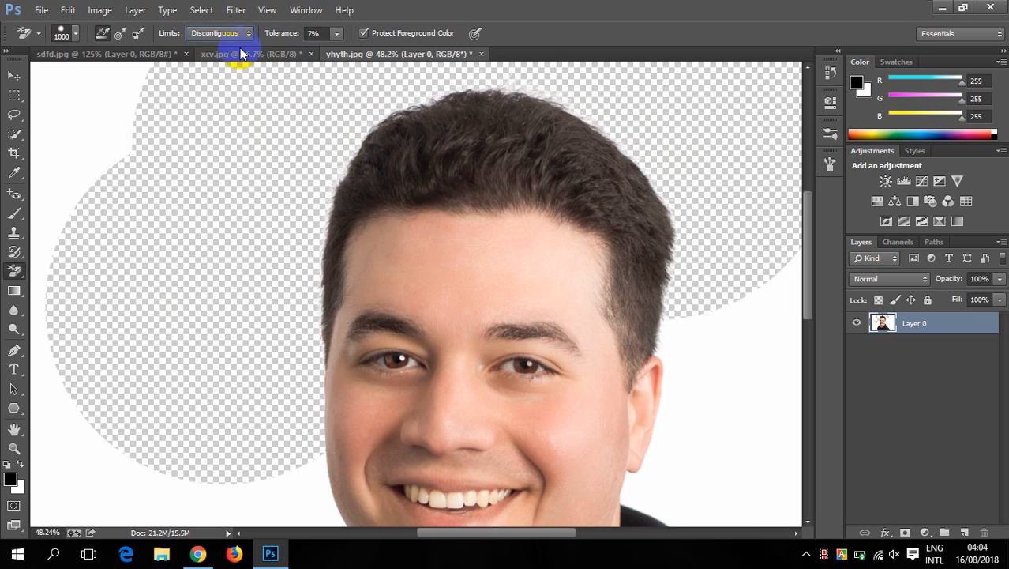
- Restore the portrait's original history snapshot and set the background eraser limits to Contiguous
click(830, 73)
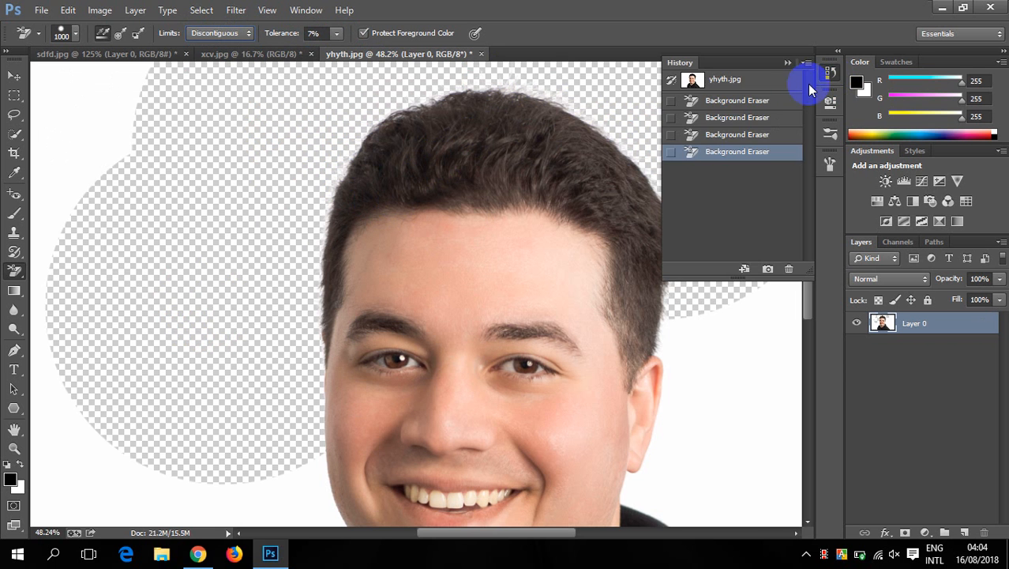
click(760, 74)
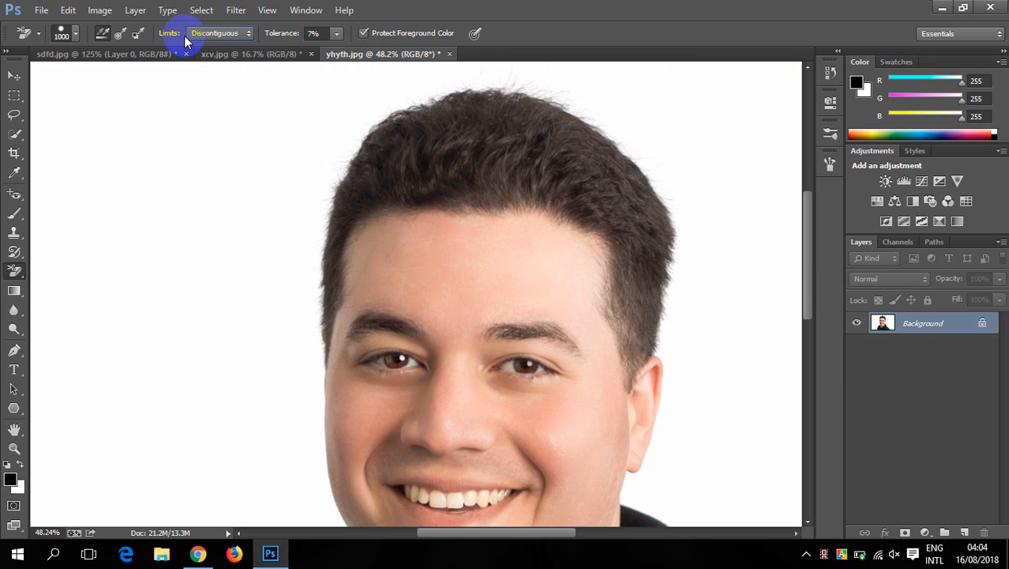
click(213, 36)
click(216, 58)
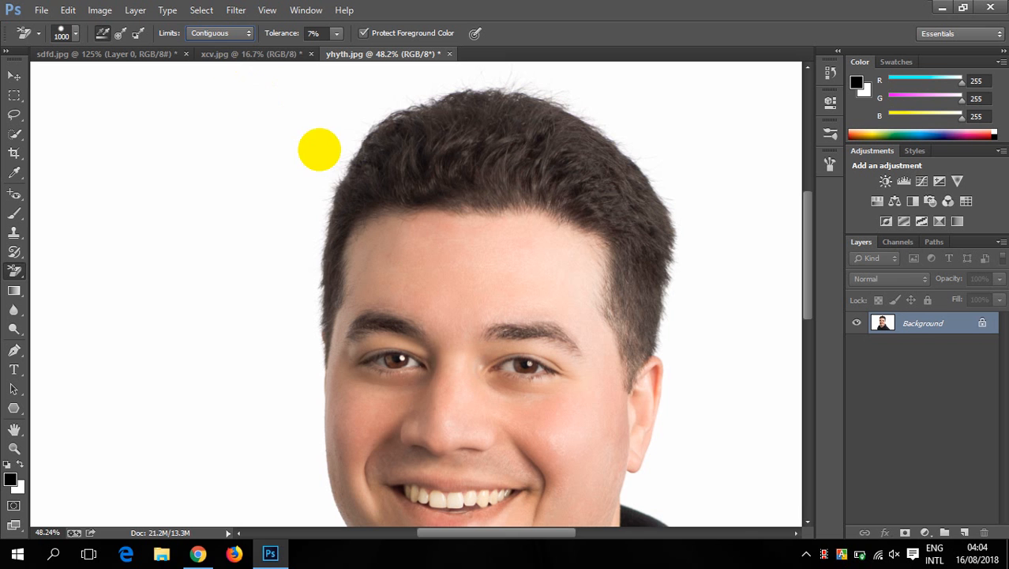
- Erase the white backdrop above and on both sides of the man's head with the Contiguous limits
click(314, 142)
click(624, 101)
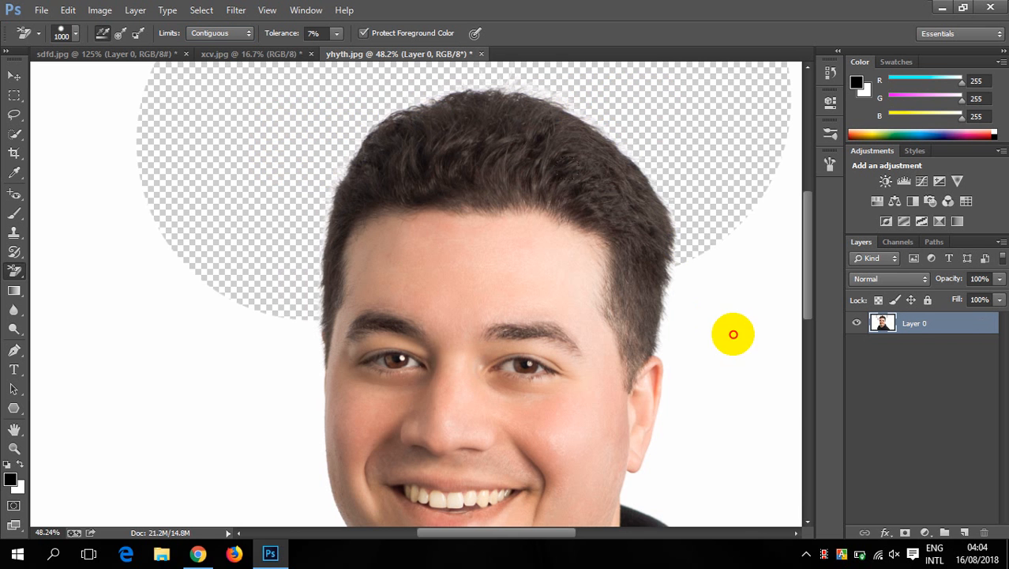
click(710, 333)
click(185, 291)
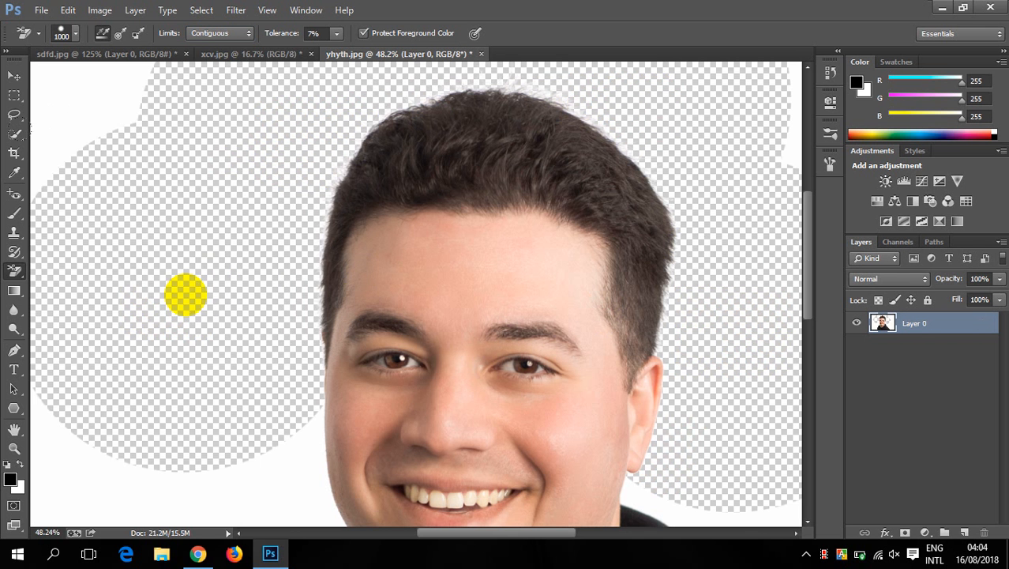
click(107, 126)
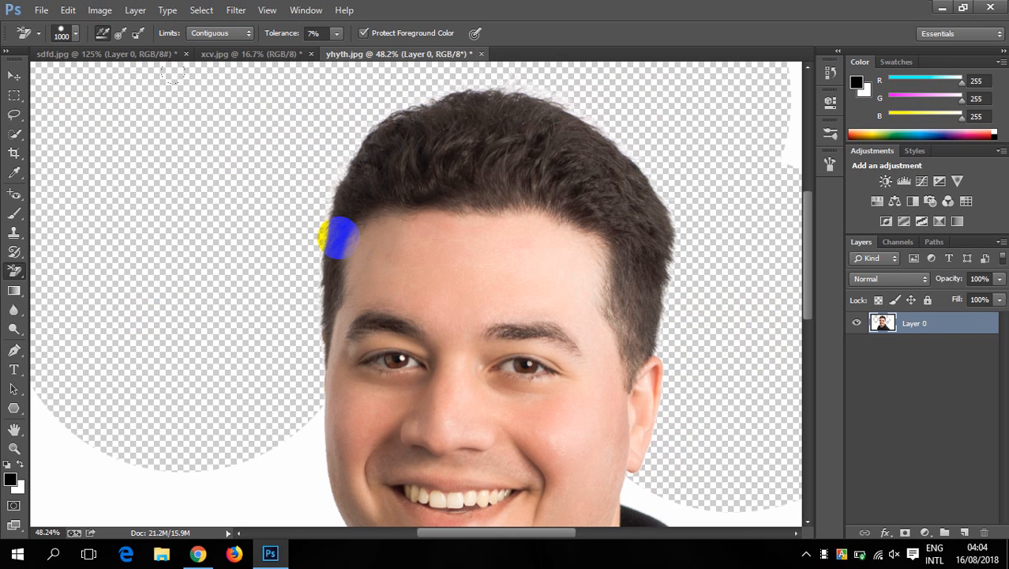
- Set the background eraser limits to Find Edges and erase the white backdrop beside the man's neck and shoulders
click(221, 33)
click(211, 72)
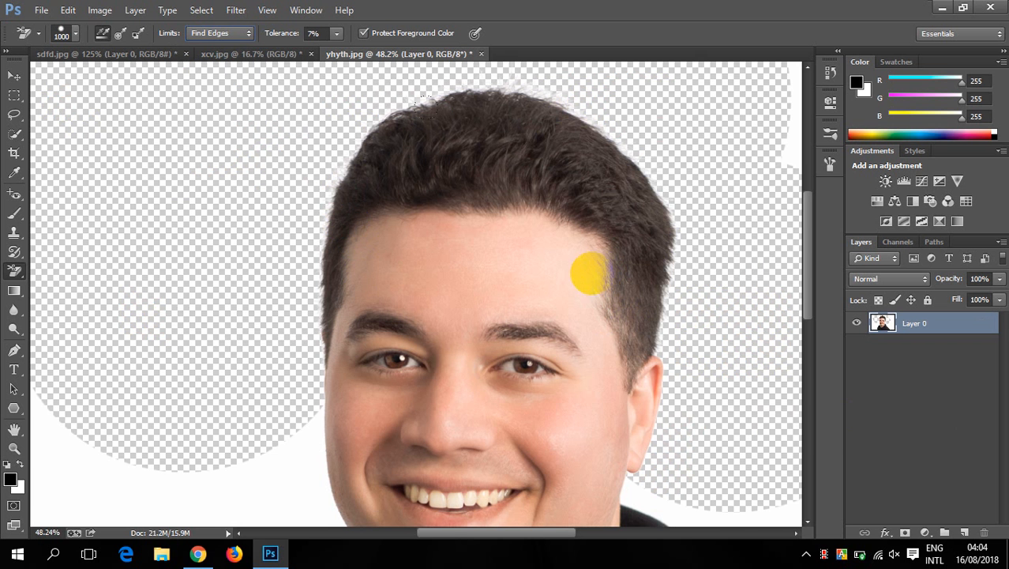
mouse_move(473, 346)
mouse_down()
mouse_move(492, 127)
mouse_move(506, 90)
mouse_up()
click(270, 308)
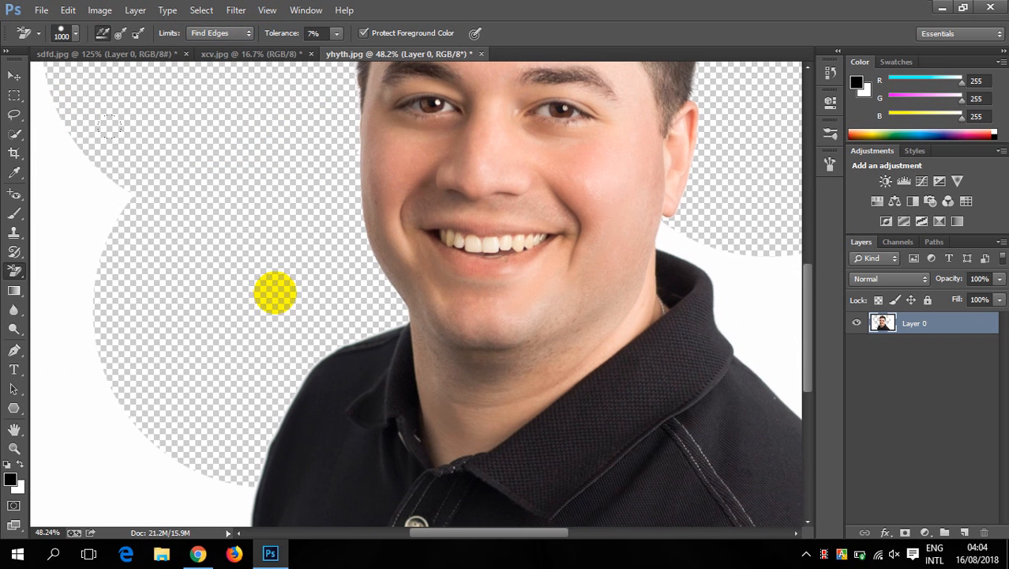
click(87, 223)
click(726, 302)
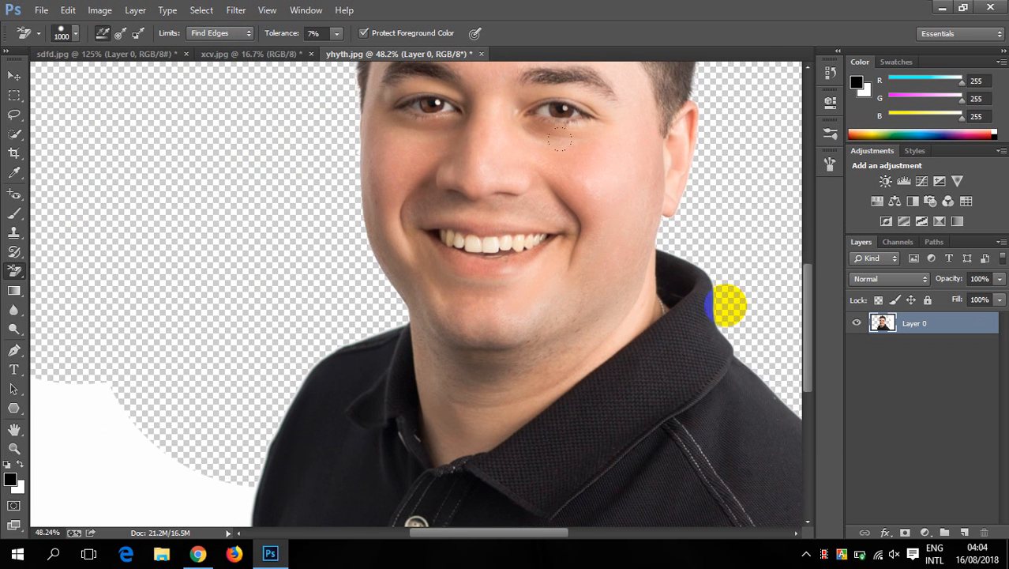
- Erase the white backdrop in the photo's lower-left corner and along its right side with the Find Edges limits
key(ctrl+0)
click(242, 476)
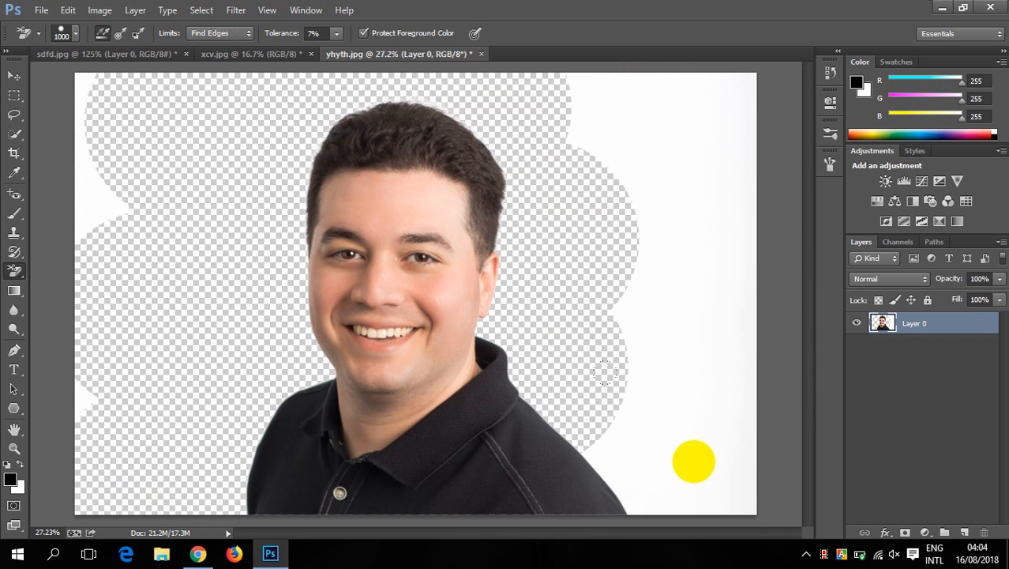
click(692, 456)
mouse_move(696, 198)
mouse_down()
mouse_move(605, 117)
mouse_move(579, 115)
mouse_move(653, 98)
mouse_move(755, 95)
mouse_move(688, 93)
mouse_move(646, 426)
mouse_move(608, 266)
mouse_move(627, 317)
mouse_move(640, 369)
mouse_up()
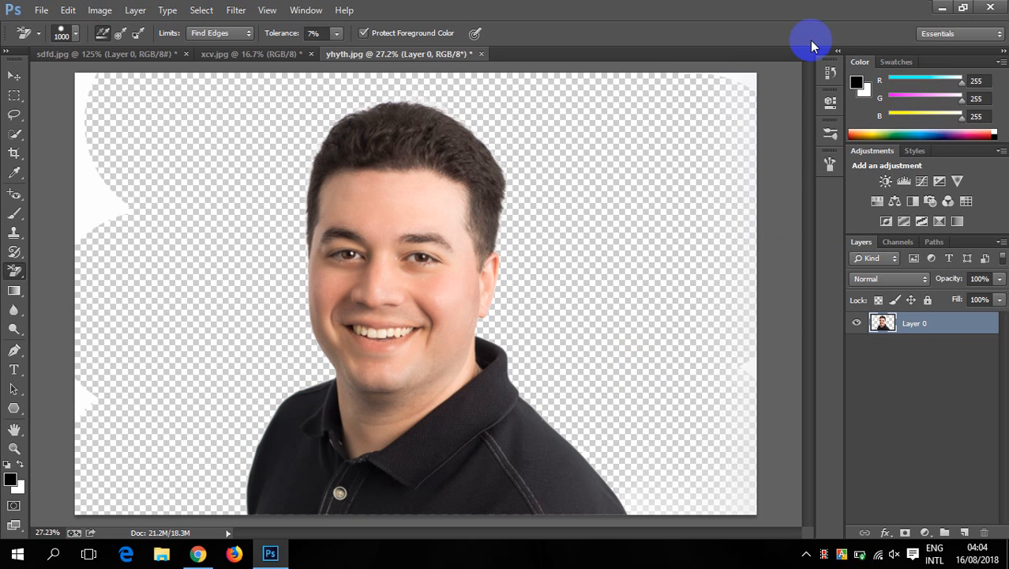
- Restore the portrait to its original yhyth.jpg snapshot from the history
click(830, 76)
click(722, 87)
scroll(735, 118, up, 3)
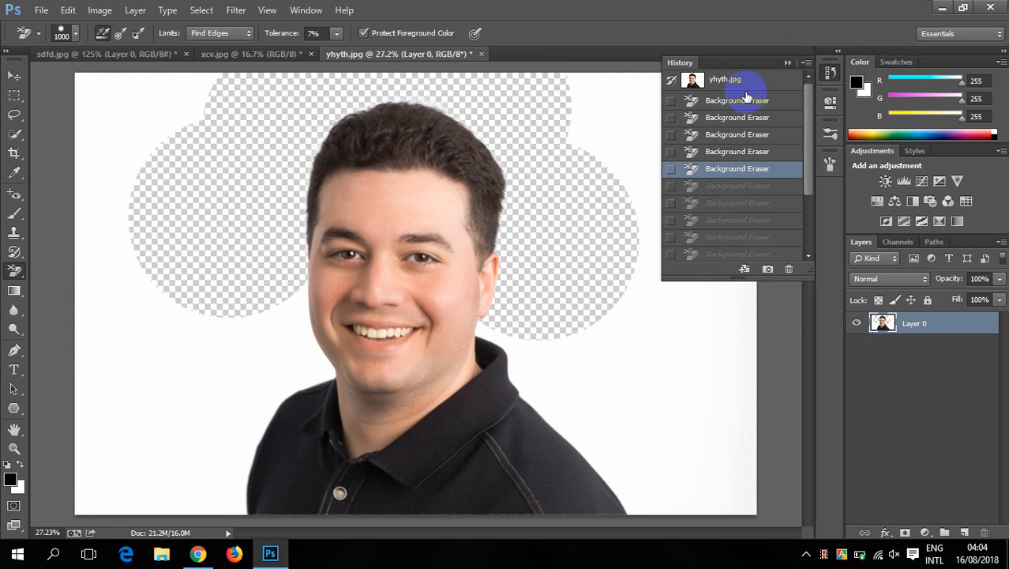
click(751, 82)
click(787, 63)
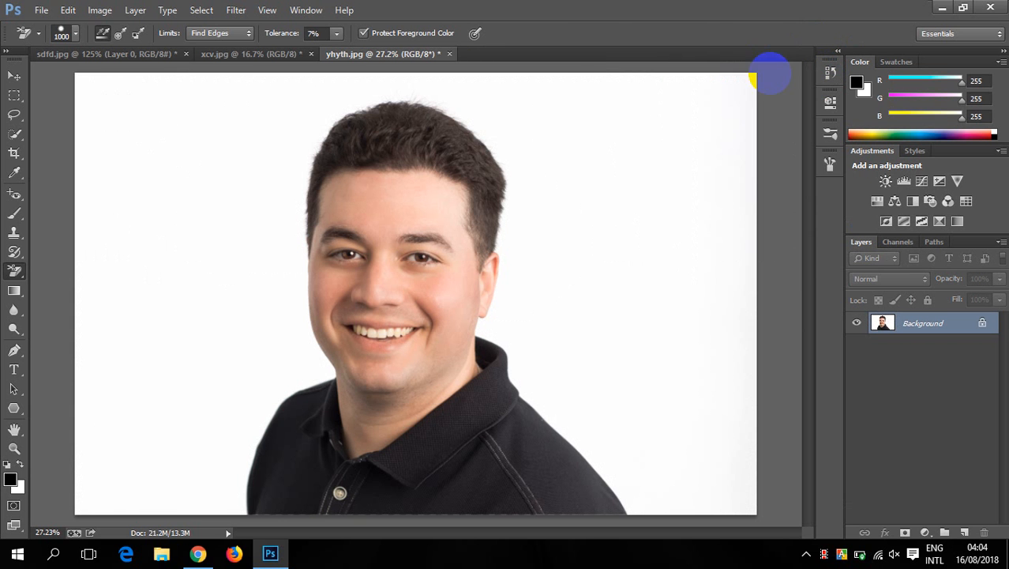
- Choose the Magic Eraser tool and erase the portrait's white backdrop, undoing the erasure once and repeating it
scroll(525, 175, down, 5)
scroll(294, 231, up, 4)
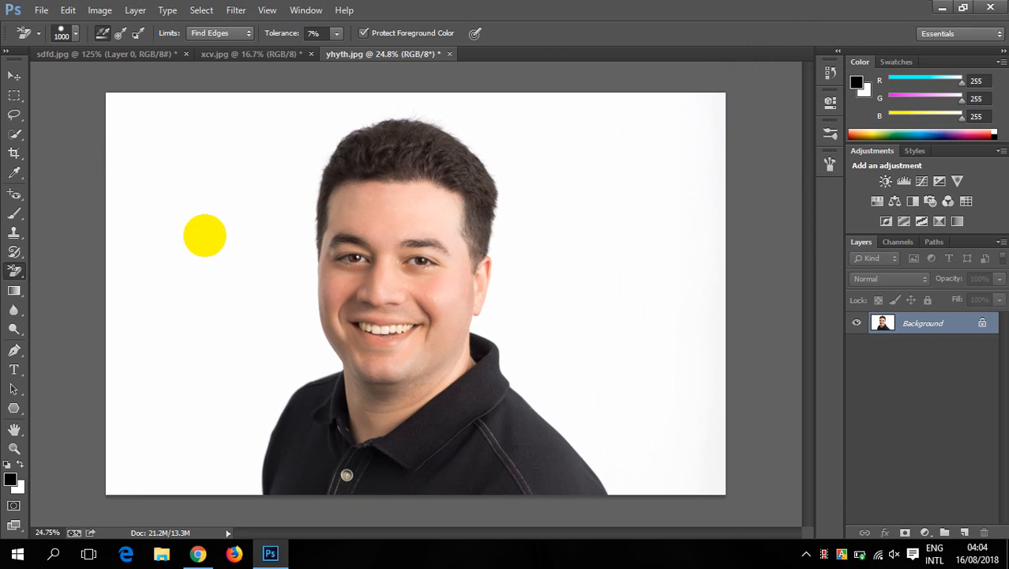
right_click(9, 271)
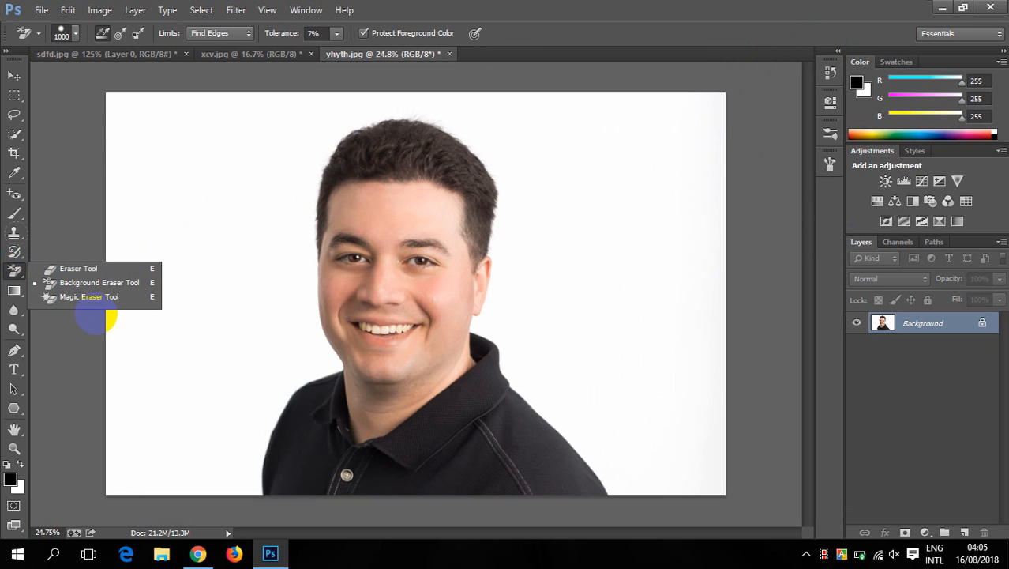
click(93, 299)
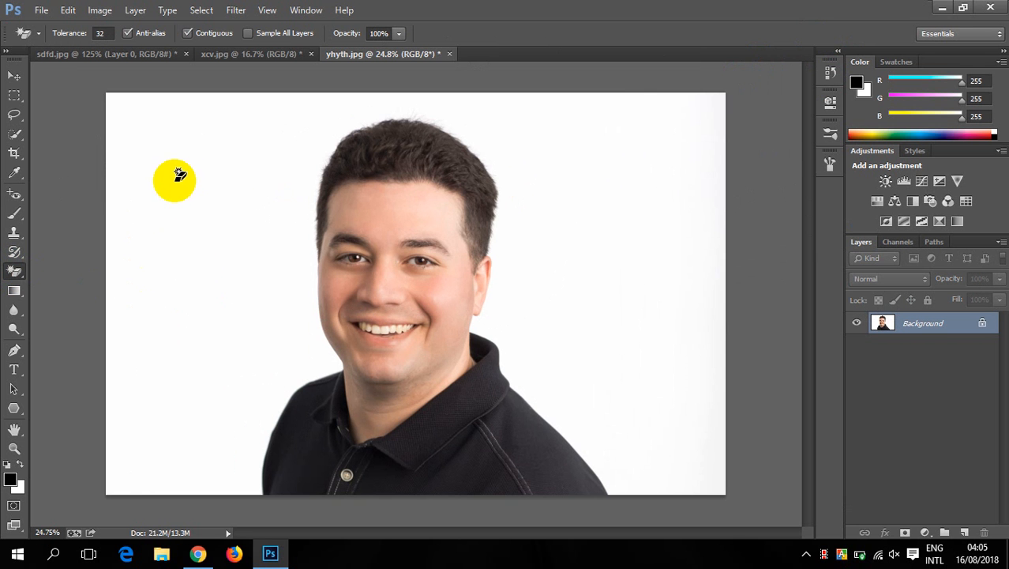
click(153, 174)
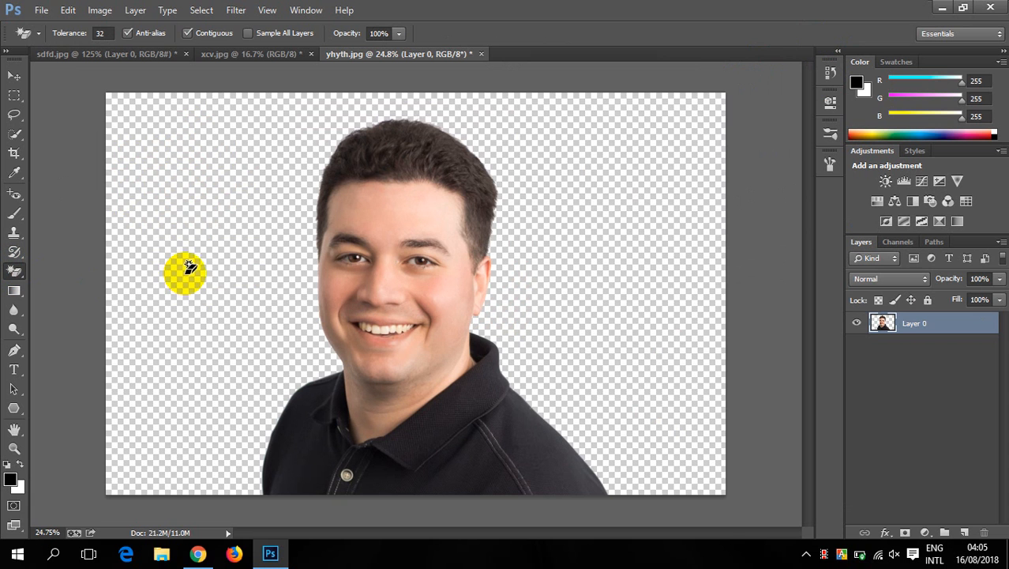
key(ctrl+z)
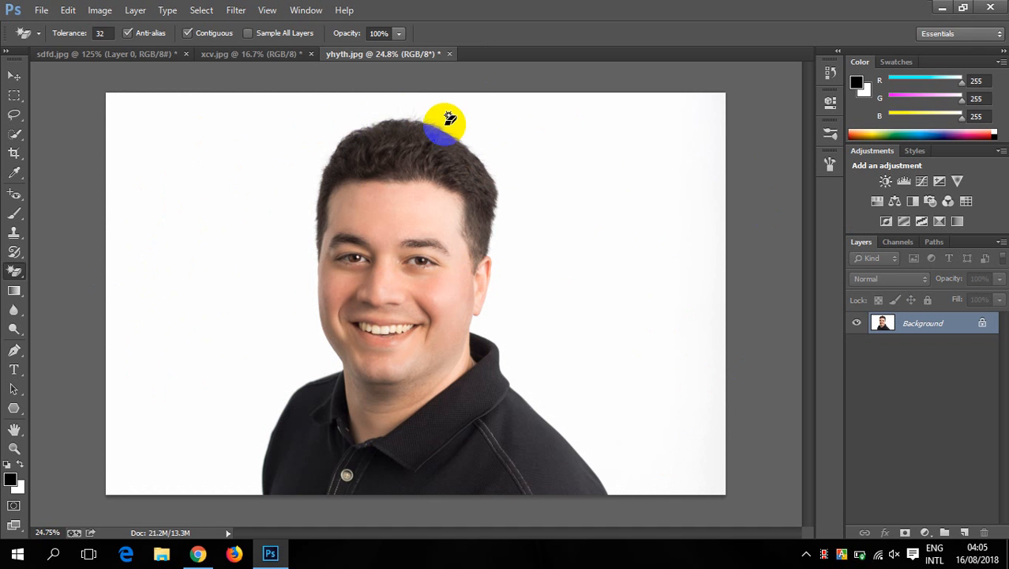
click(161, 191)
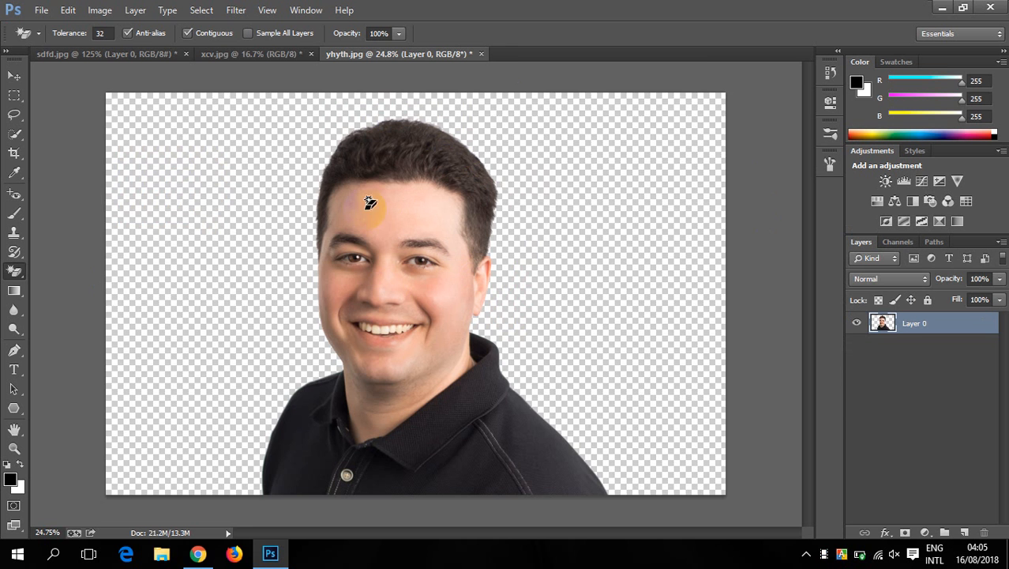
- Switch to xcv.jpg and erase the light wall beside the man with the Magic Eraser, undoing the erasure once and repeating it
click(225, 52)
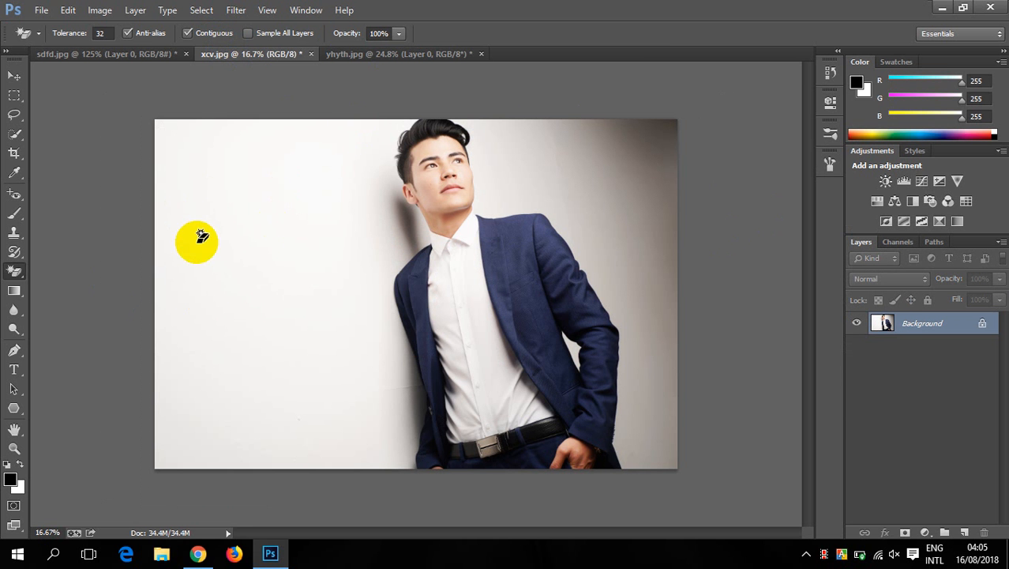
click(176, 209)
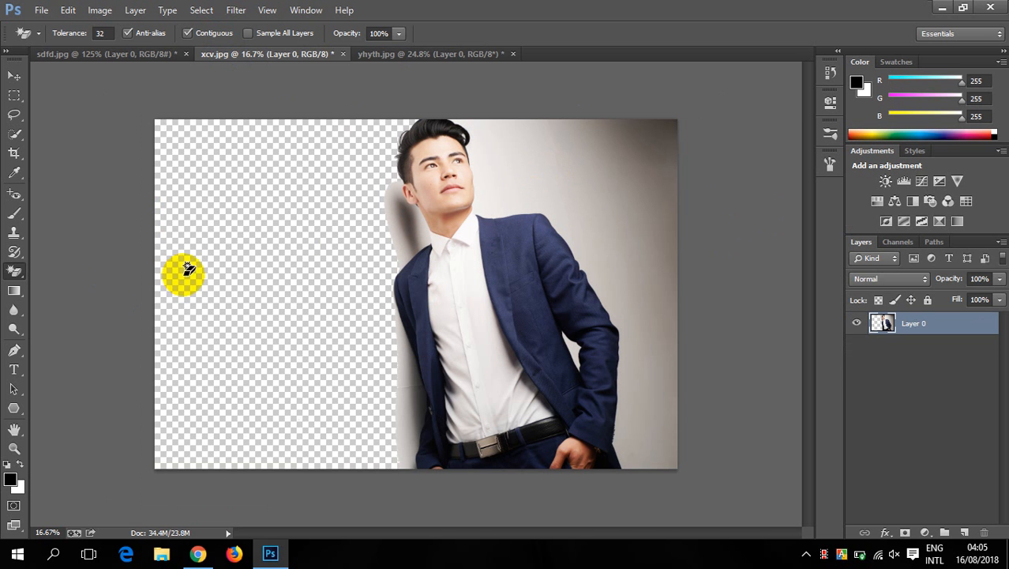
key(ctrl+z)
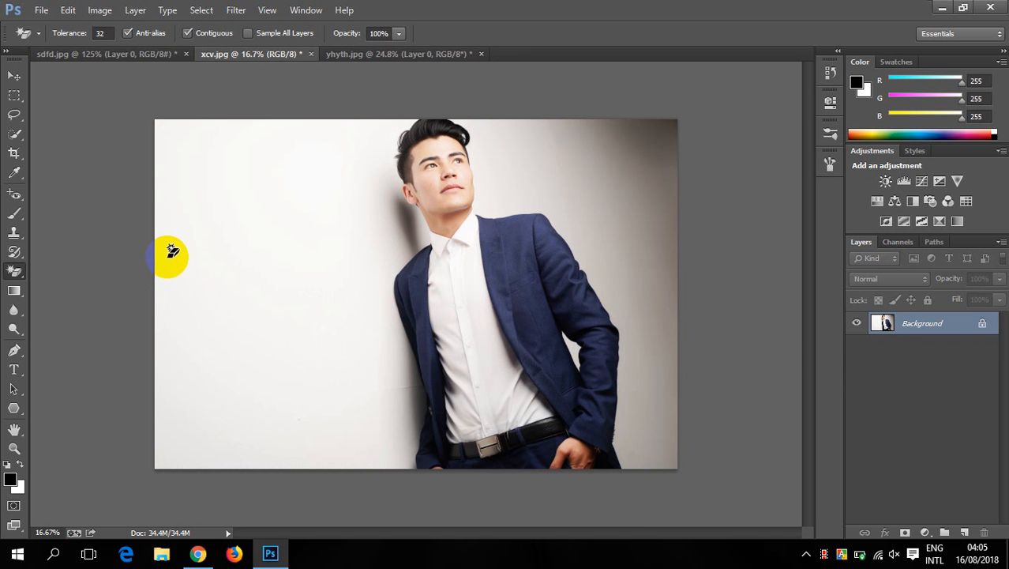
scroll(172, 251, up, 7)
scroll(98, 244, down, 4)
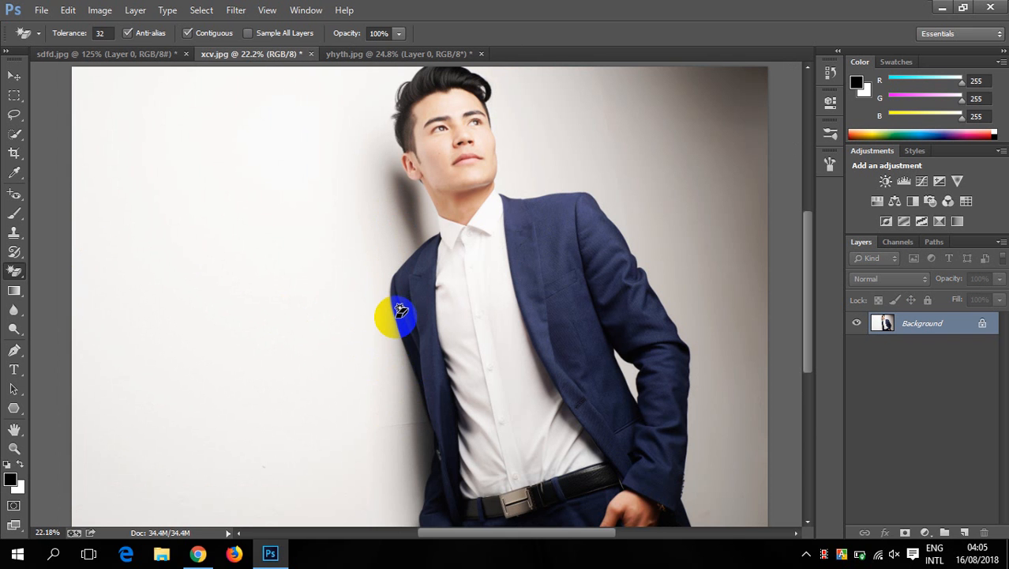
scroll(400, 304, down, 1)
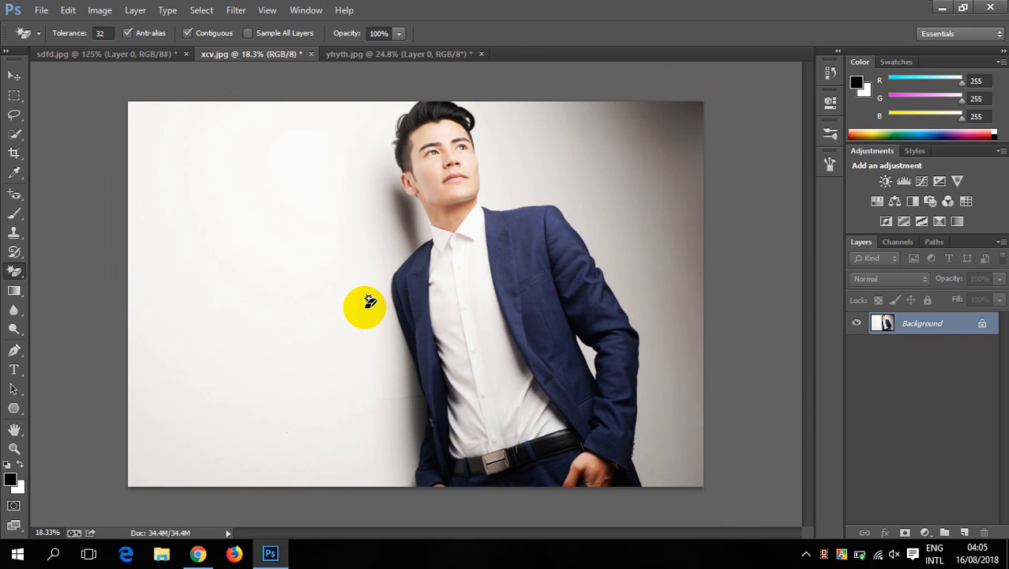
click(142, 280)
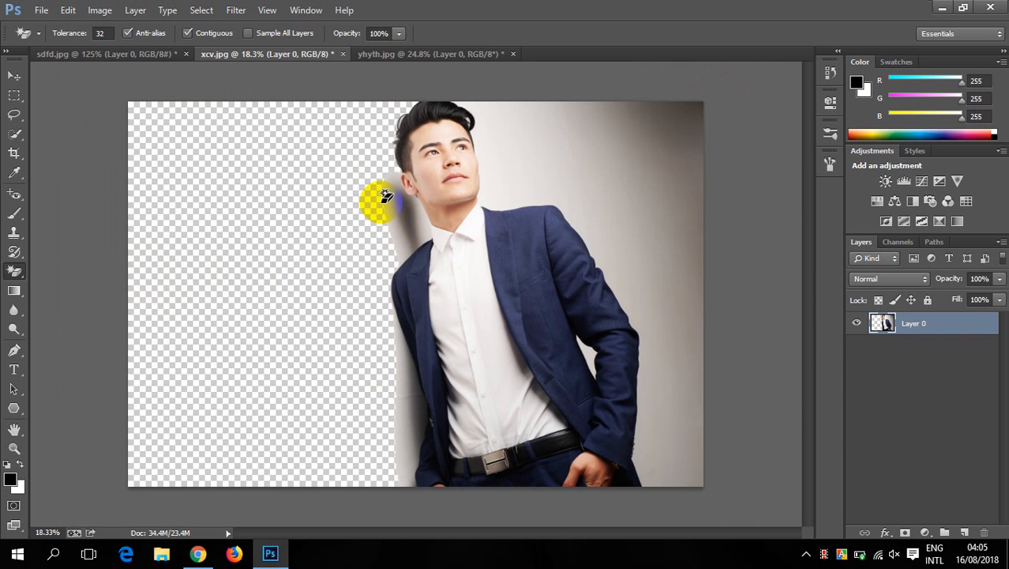
- Erase the grey wall shadow between the man's ear, neck and shoulder with the Magic Eraser
click(406, 246)
scroll(405, 246, up, 3)
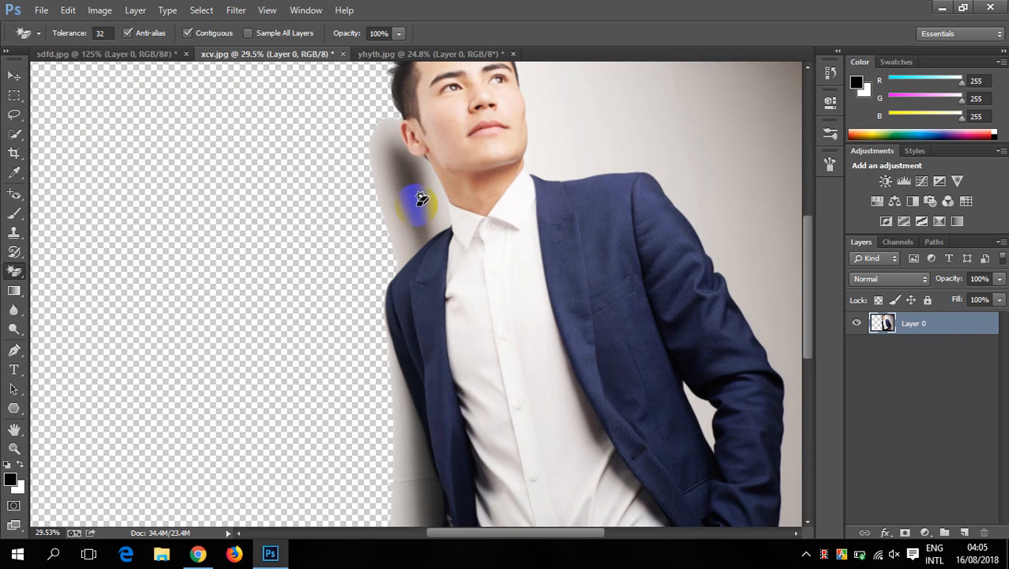
scroll(405, 224, down, 3)
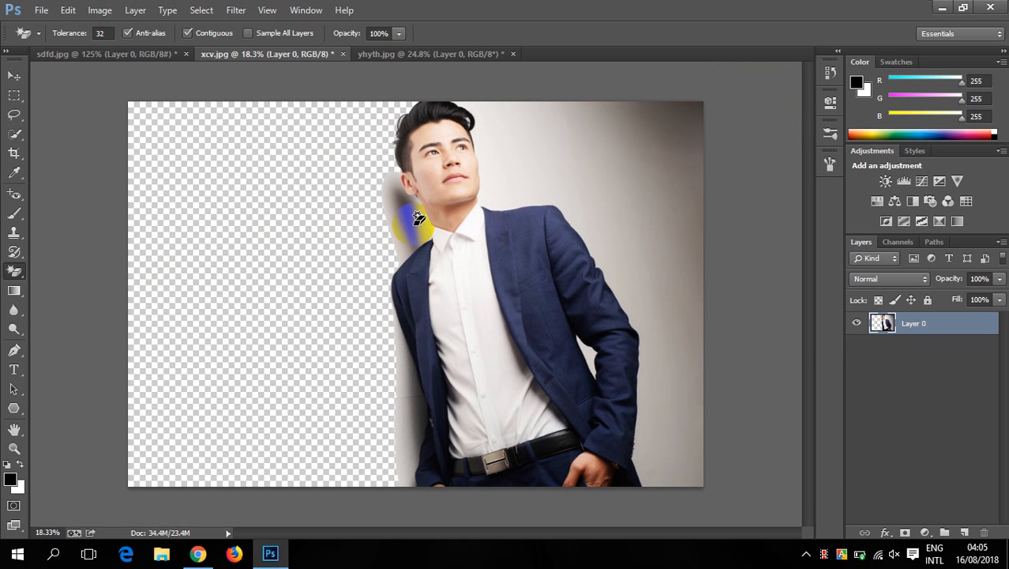
scroll(417, 218, up, 2)
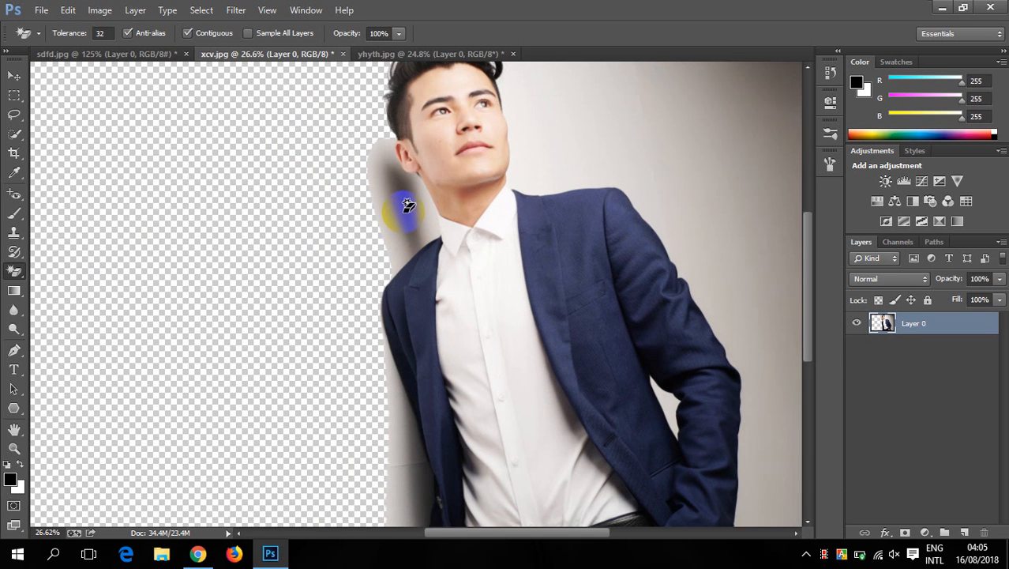
scroll(408, 203, up, 7)
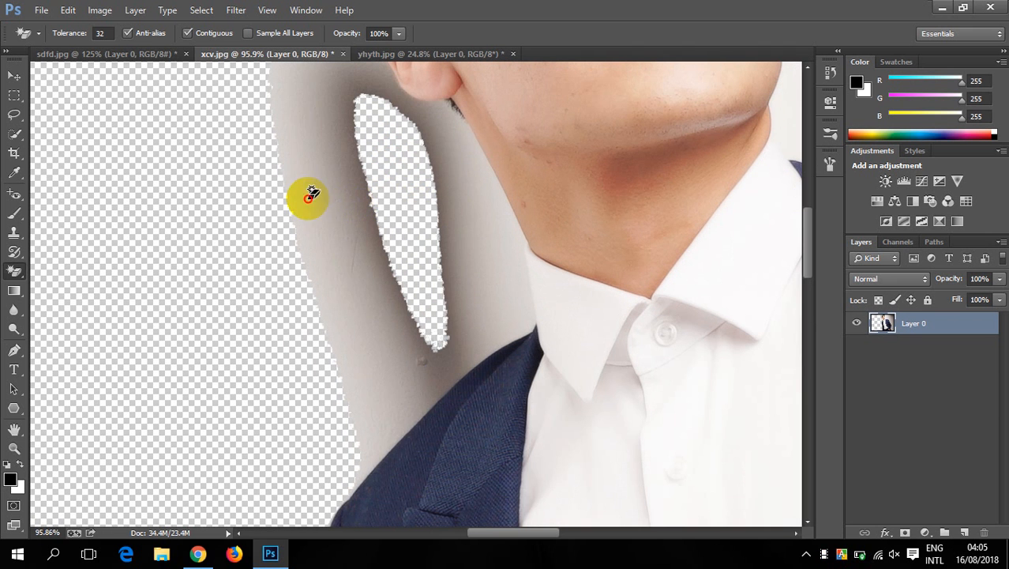
click(308, 198)
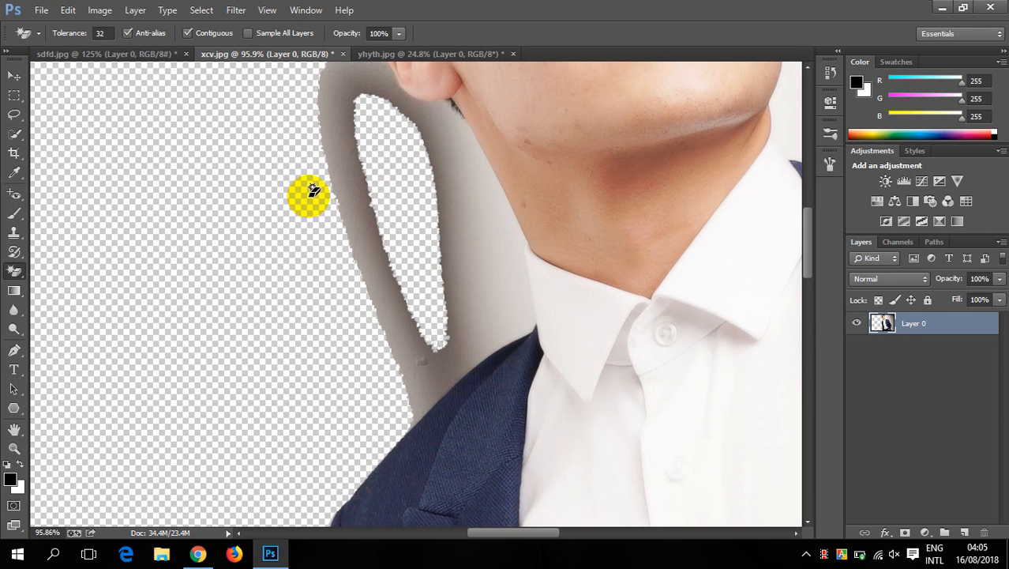
click(335, 187)
click(364, 180)
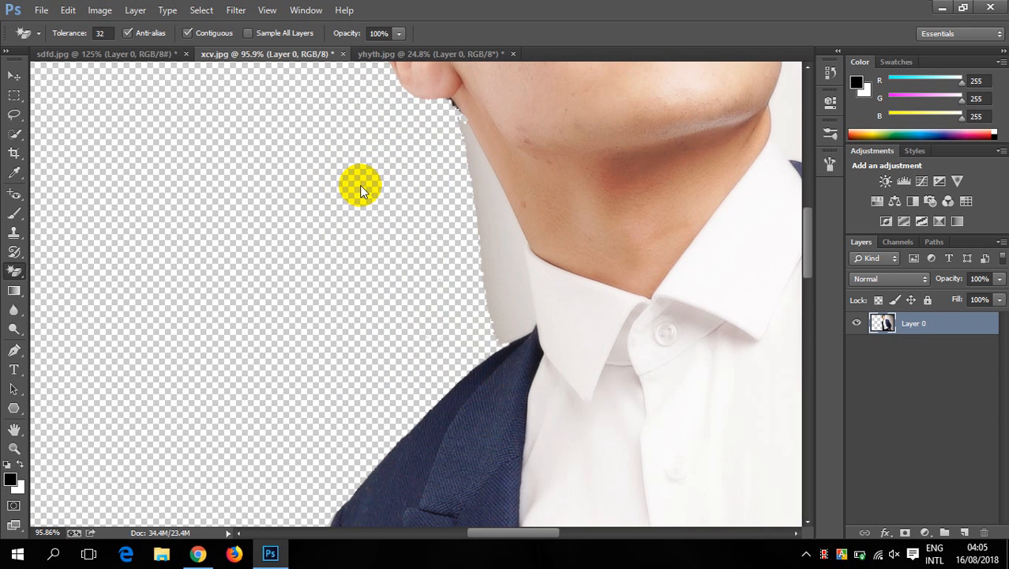
scroll(360, 207, down, 8)
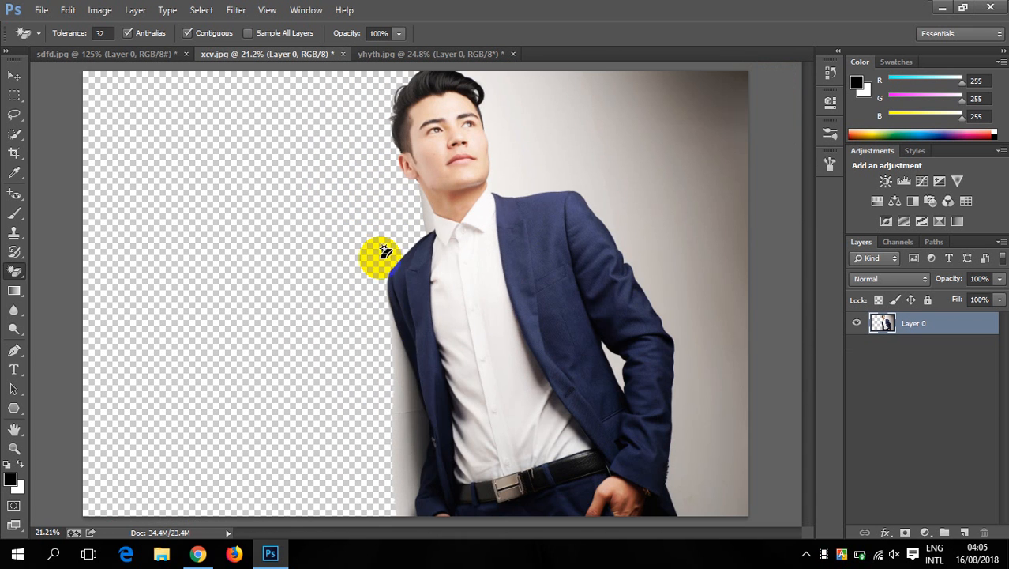
- Erase the wall strip beside the man's lower jacket and the grey backdrop on the photo's right side
click(414, 415)
click(397, 435)
click(714, 97)
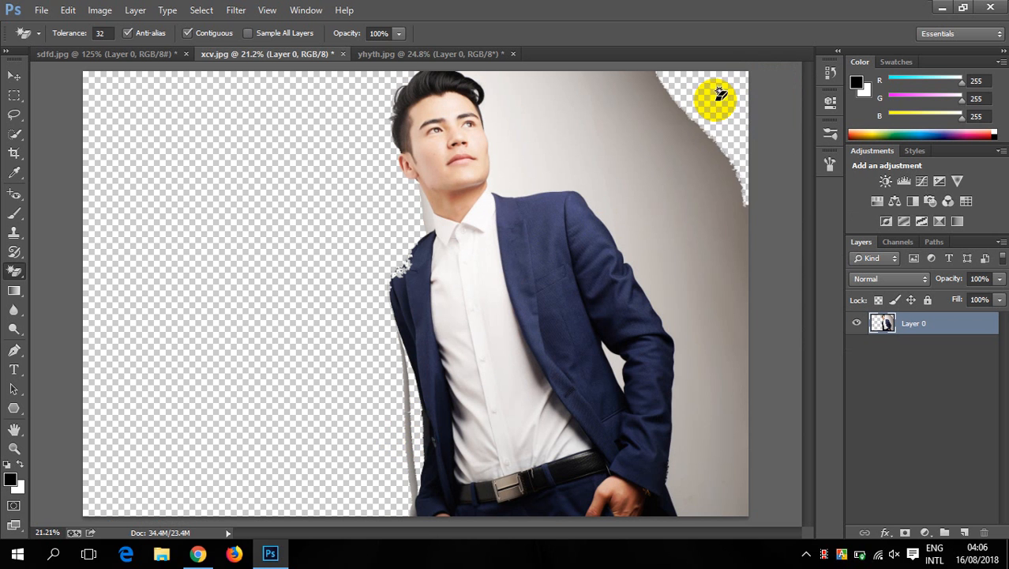
click(615, 116)
click(715, 212)
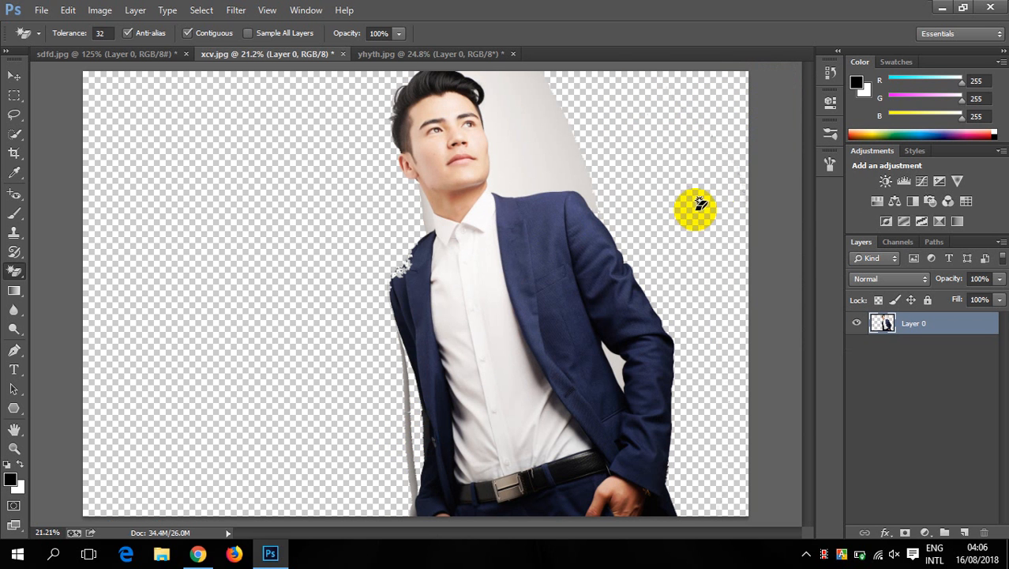
click(553, 145)
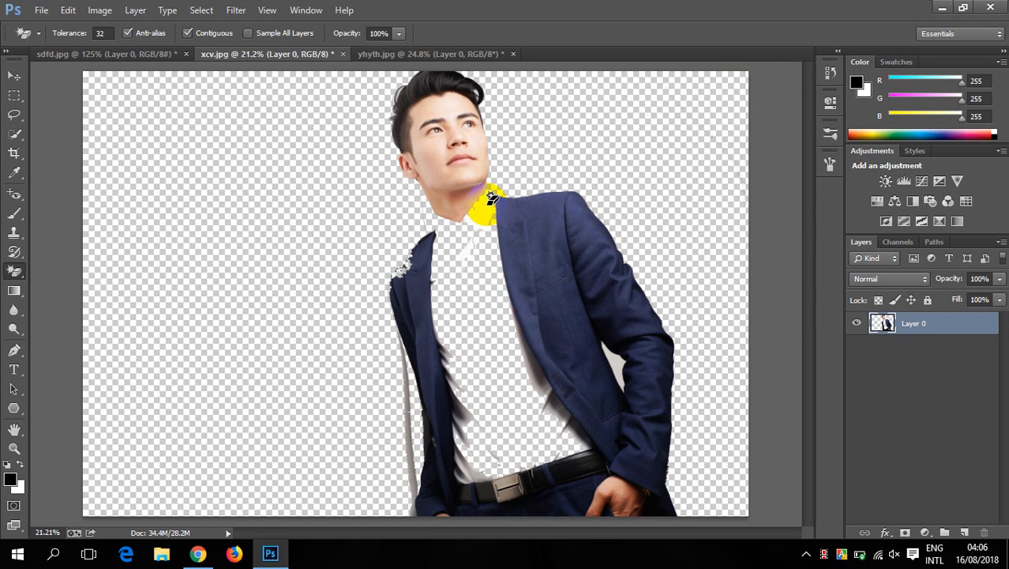
- Switch to the yhyth.jpg portrait and restore its original snapshot from the history
click(143, 52)
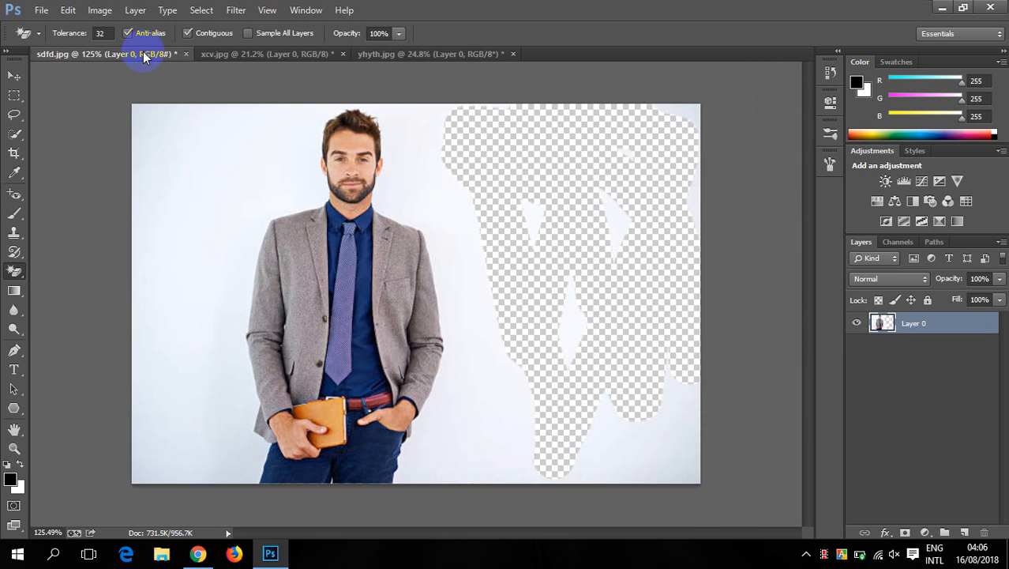
click(398, 55)
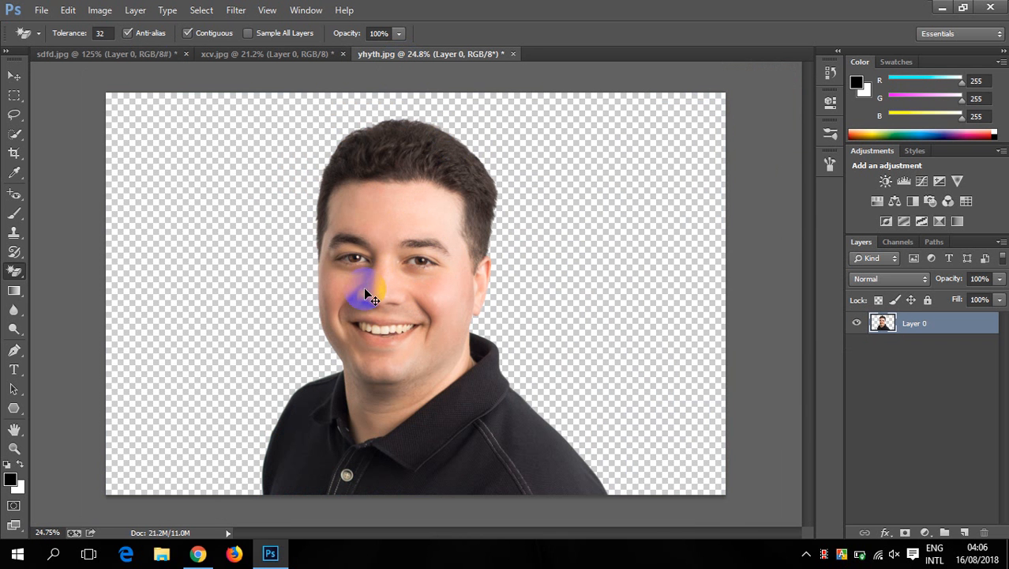
click(830, 72)
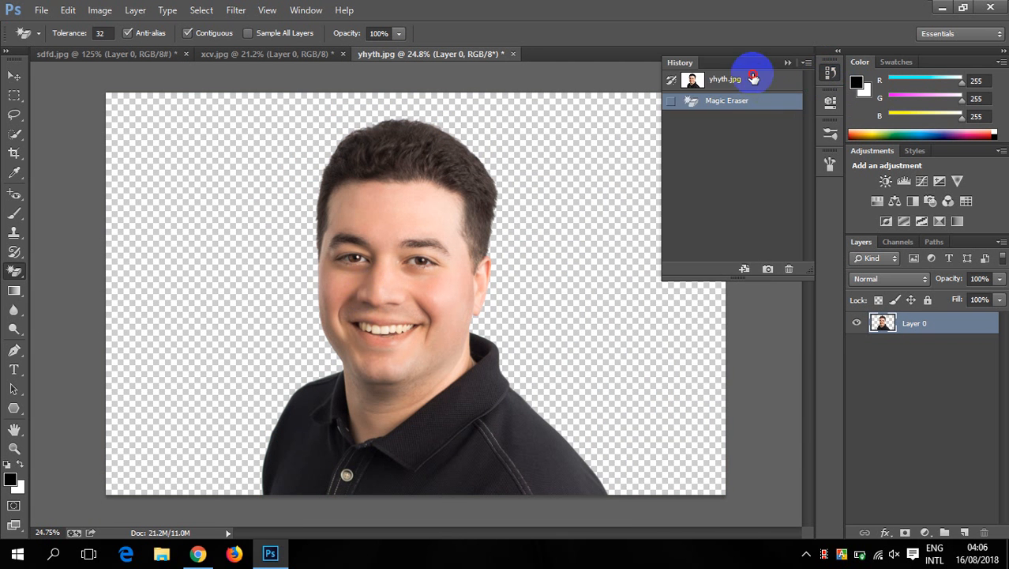
click(749, 79)
click(787, 61)
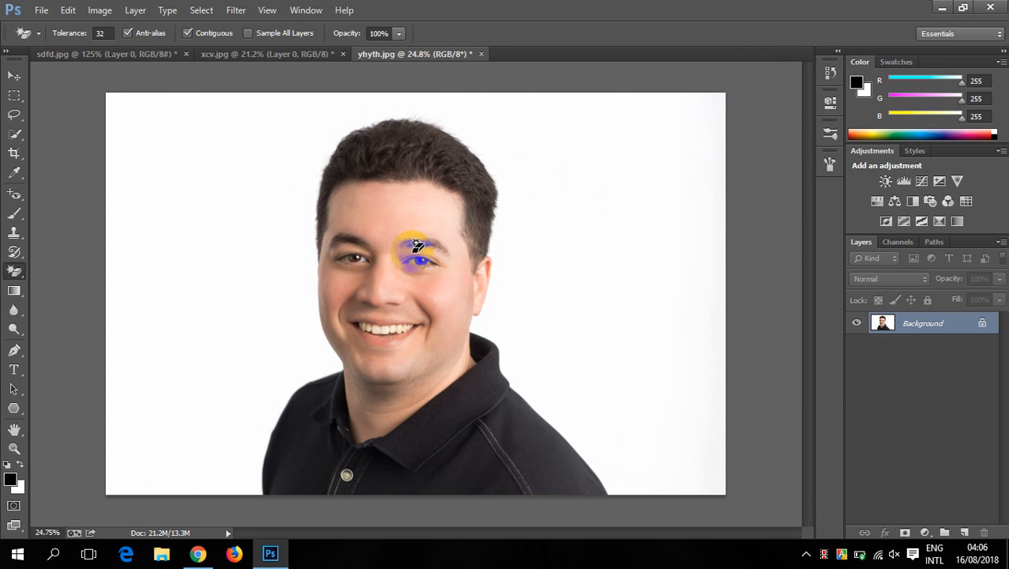
- Erase the portrait's white backdrop with the Magic Eraser, enable Sample All Layers, and undo the erasure
click(239, 205)
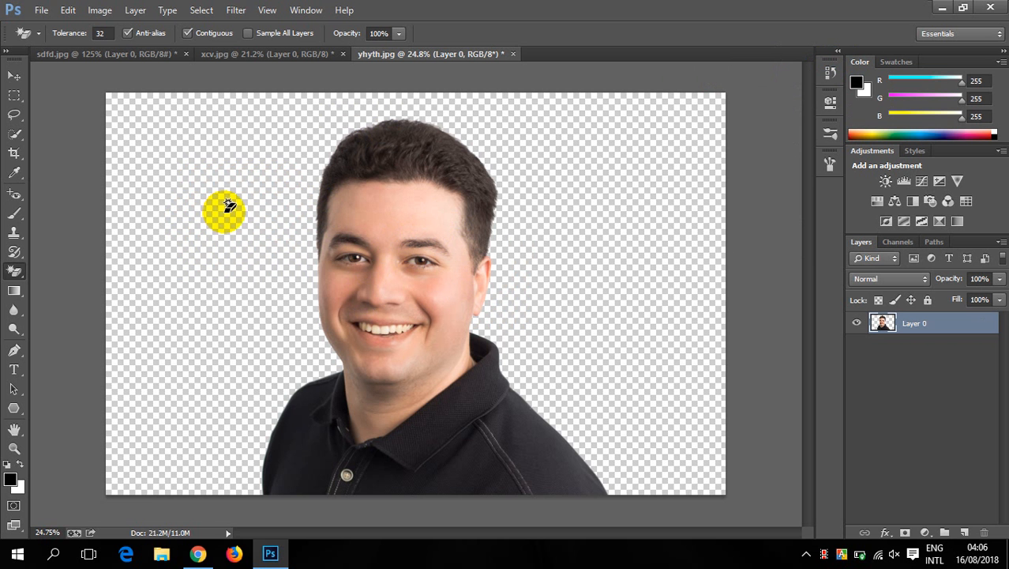
click(248, 34)
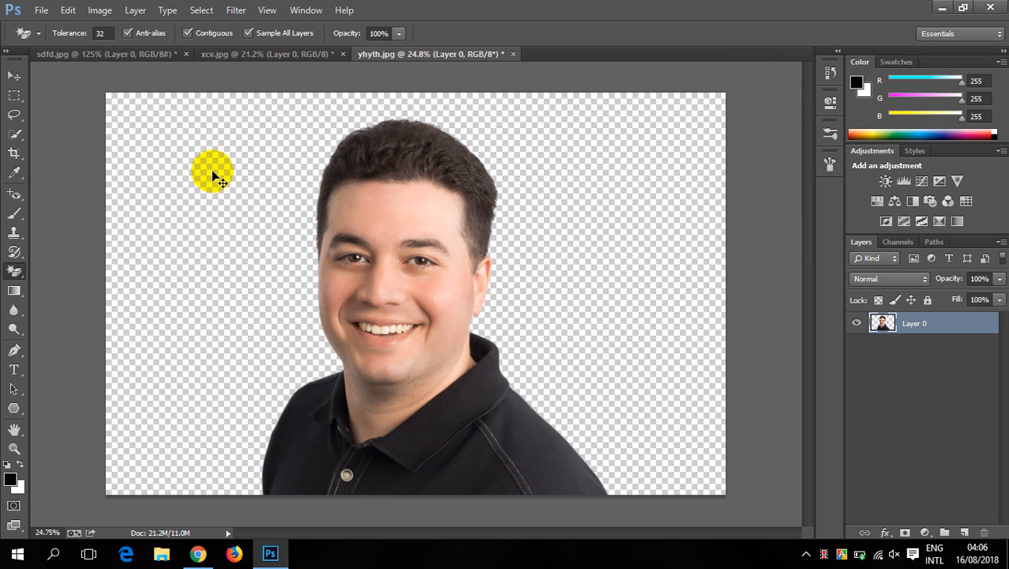
key(ctrl+z)
key(ctrl+z)
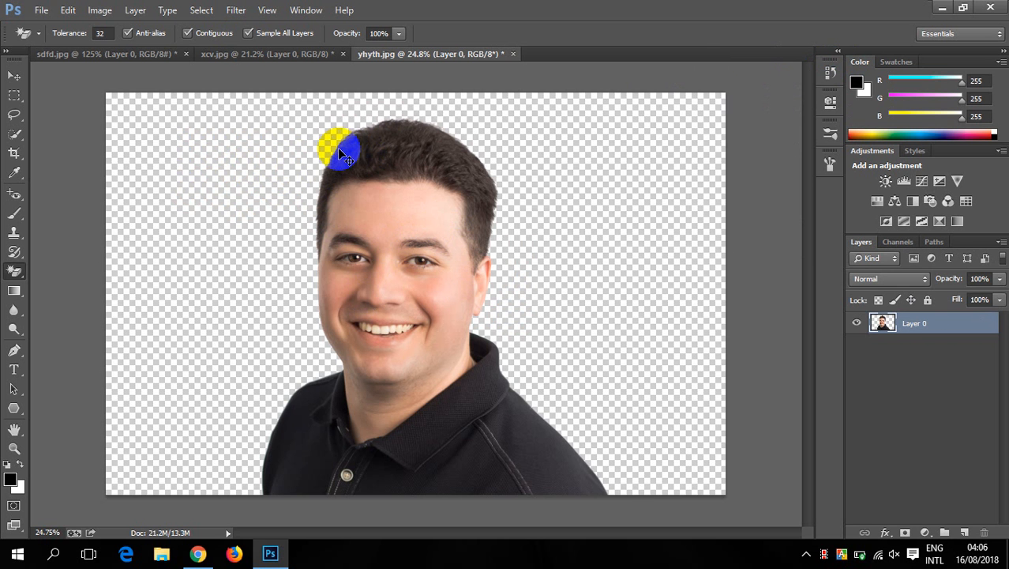
key(ctrl+z)
- Choose the Background Eraser tool in xcv.jpg and close that document without saving its changes
click(277, 55)
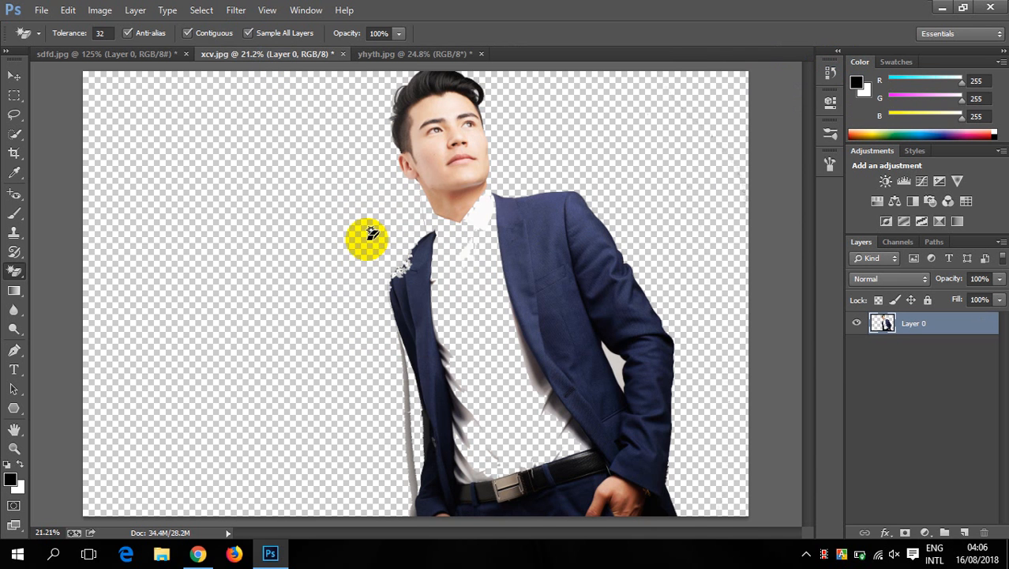
click(21, 271)
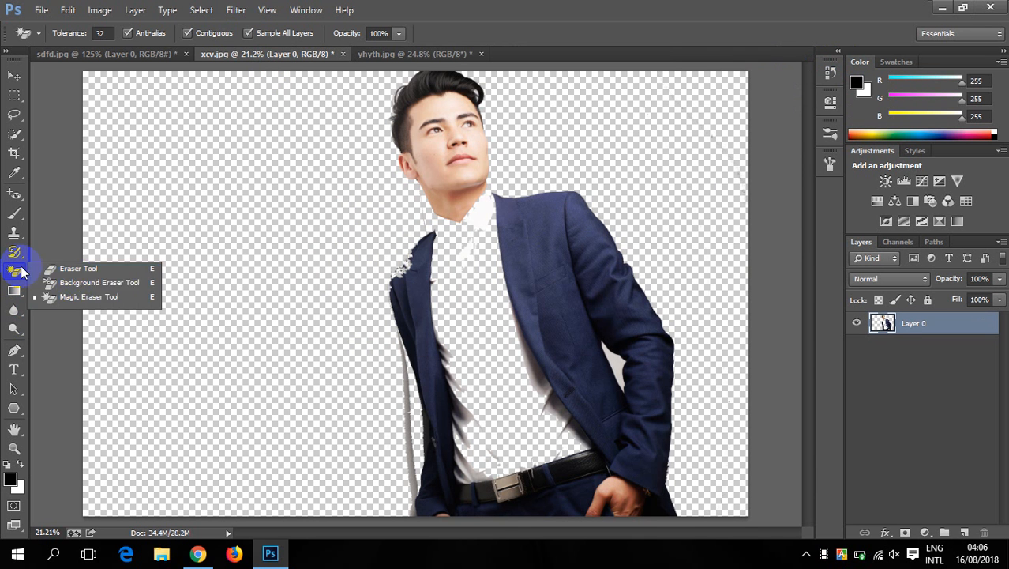
click(101, 281)
scroll(280, 215, down, 4)
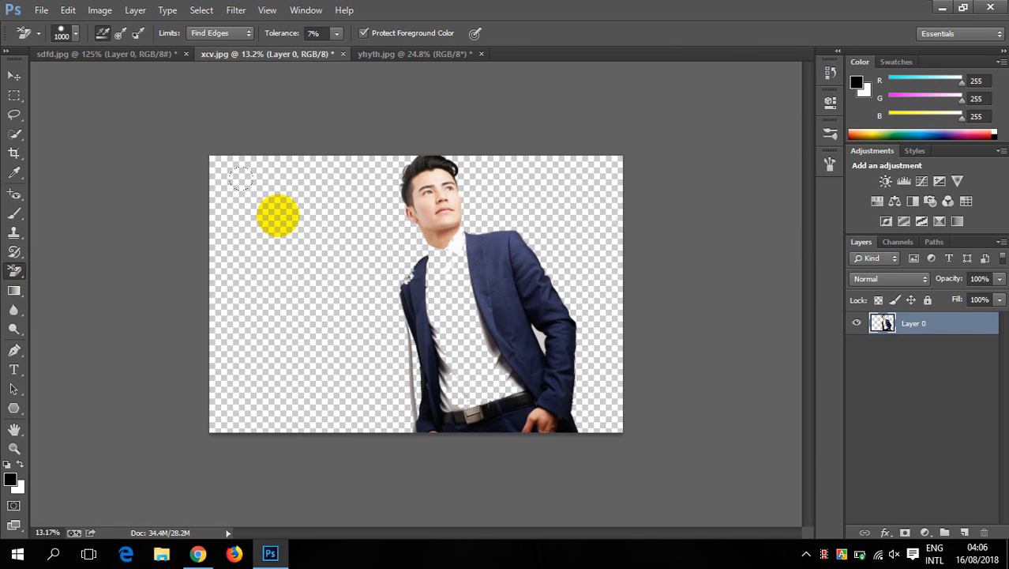
click(345, 54)
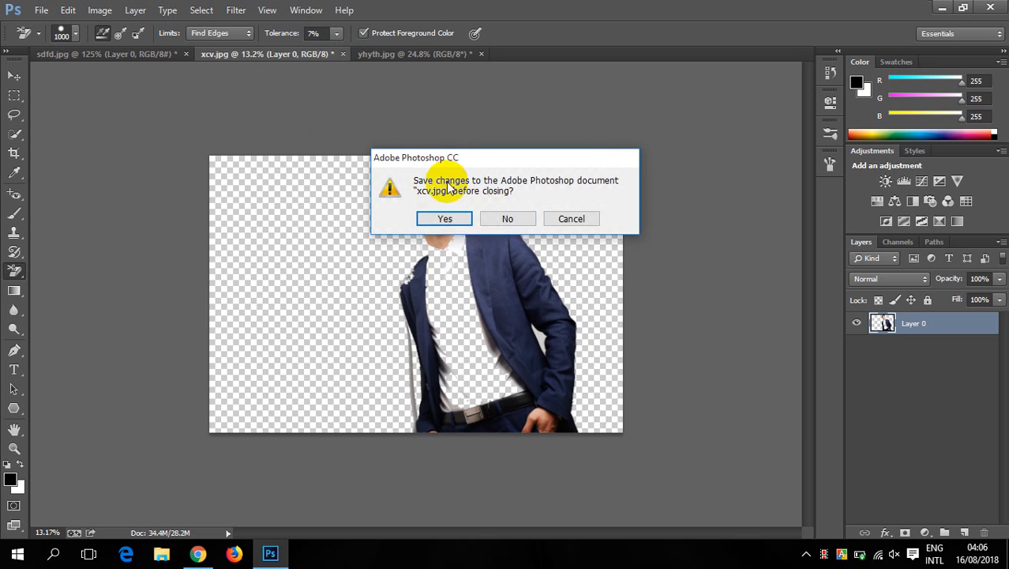
click(502, 215)
- Open the frozen lake photo ghjyhjyh.JPG from the Downloads folder
key(ctrl+o)
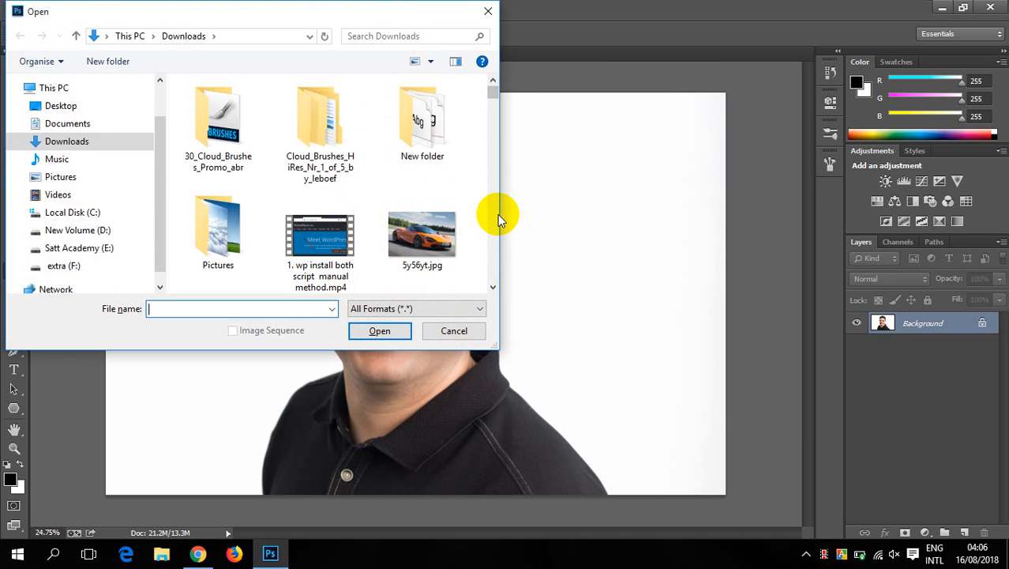
scroll(409, 245, down, 2)
scroll(409, 245, down, 3)
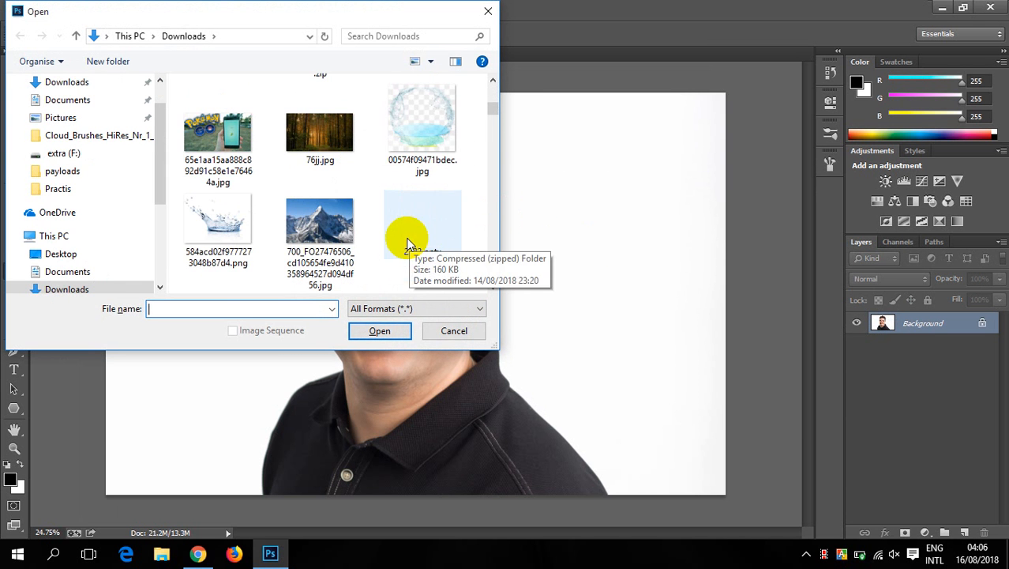
scroll(403, 240, down, 10)
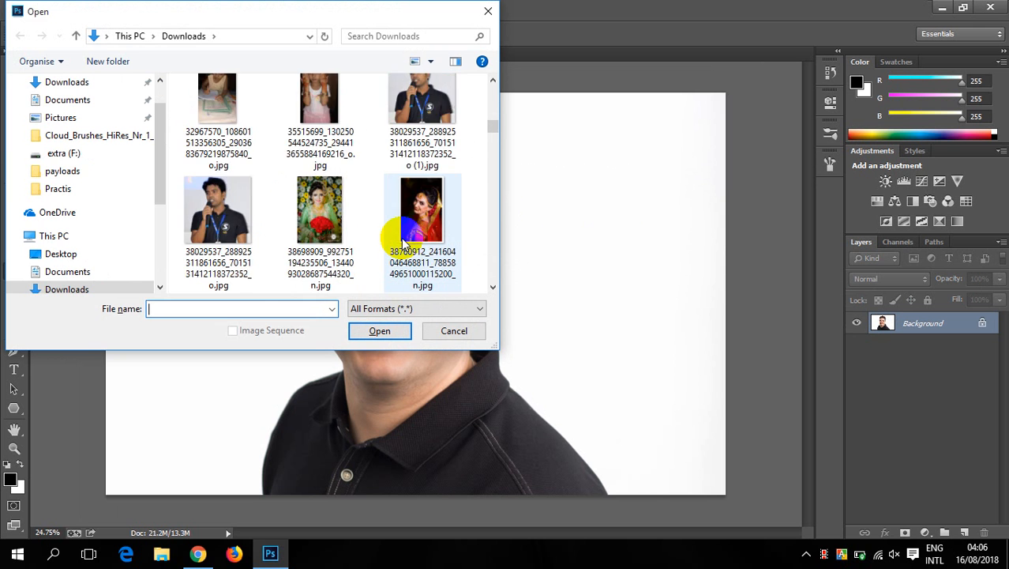
scroll(403, 242, down, 3)
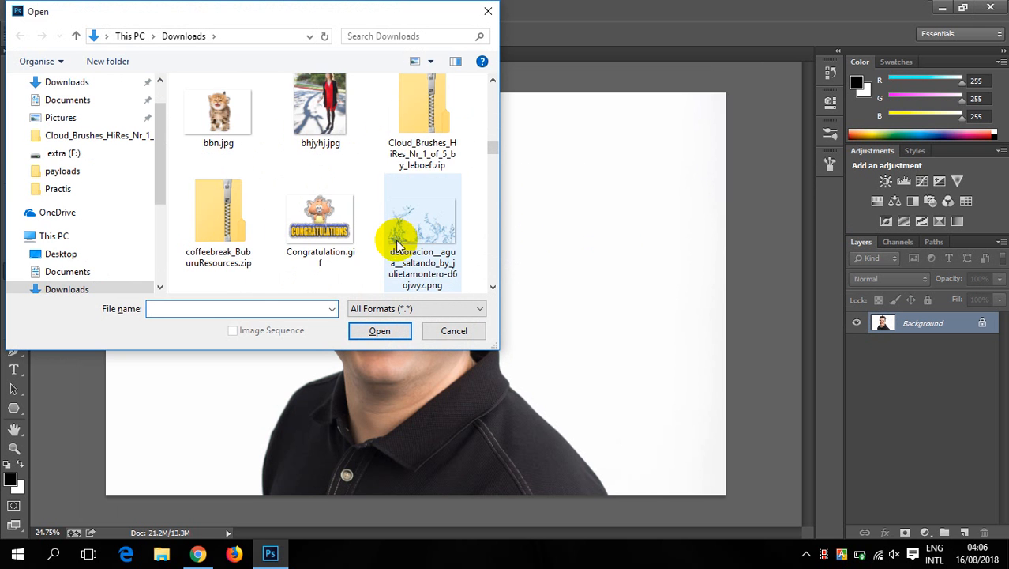
scroll(391, 243, down, 6)
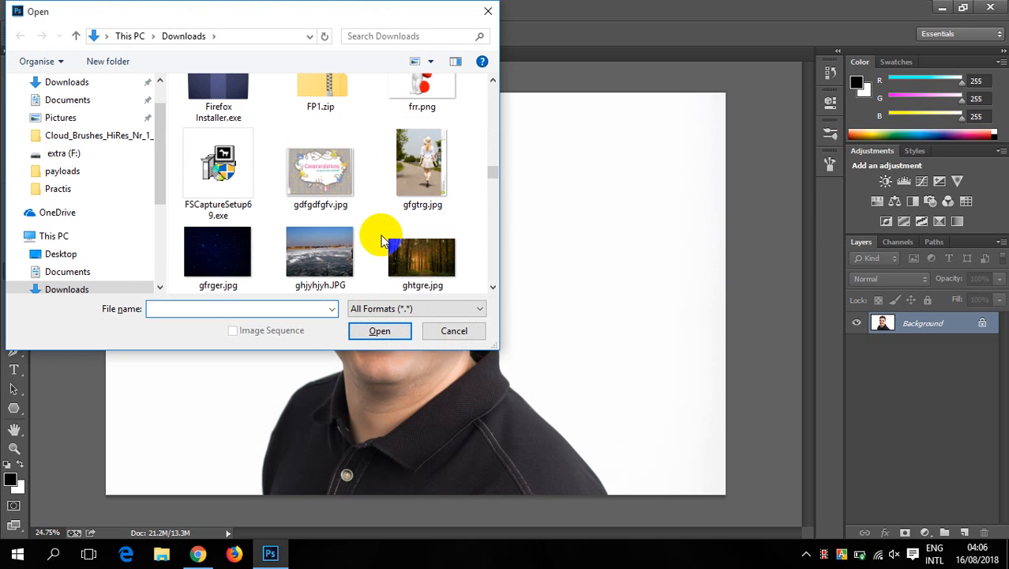
double_click(314, 248)
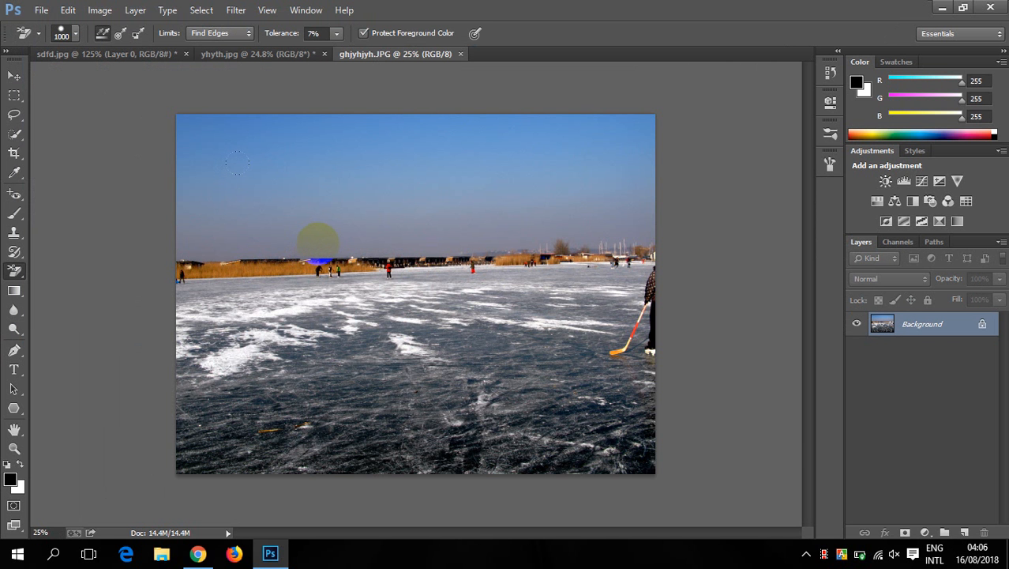
- Convert the lake photo's locked Background into a regular layer with the default settings
scroll(334, 244, down, 2)
scroll(336, 242, up, 2)
scroll(336, 241, down, 1)
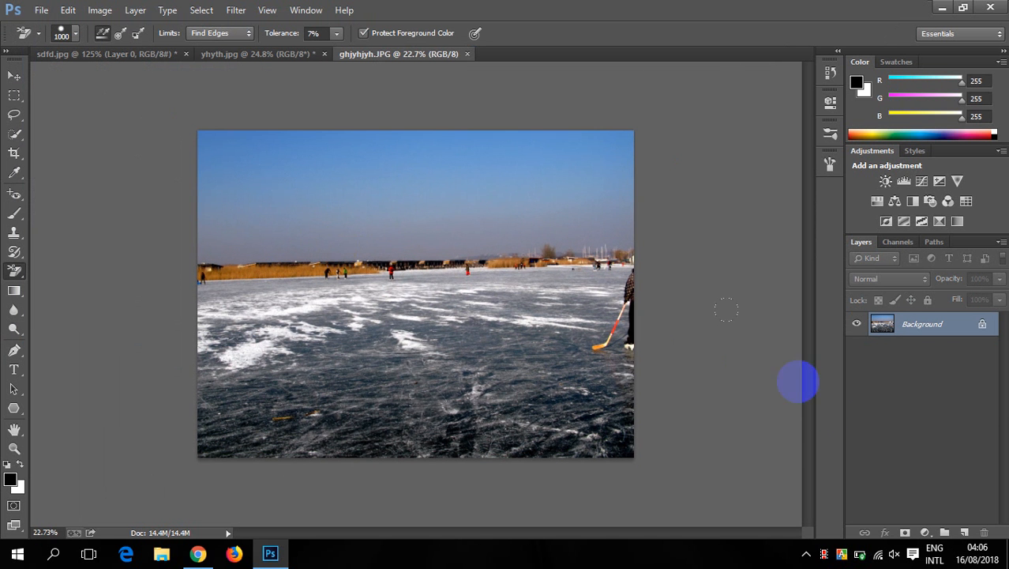
double_click(984, 326)
click(628, 171)
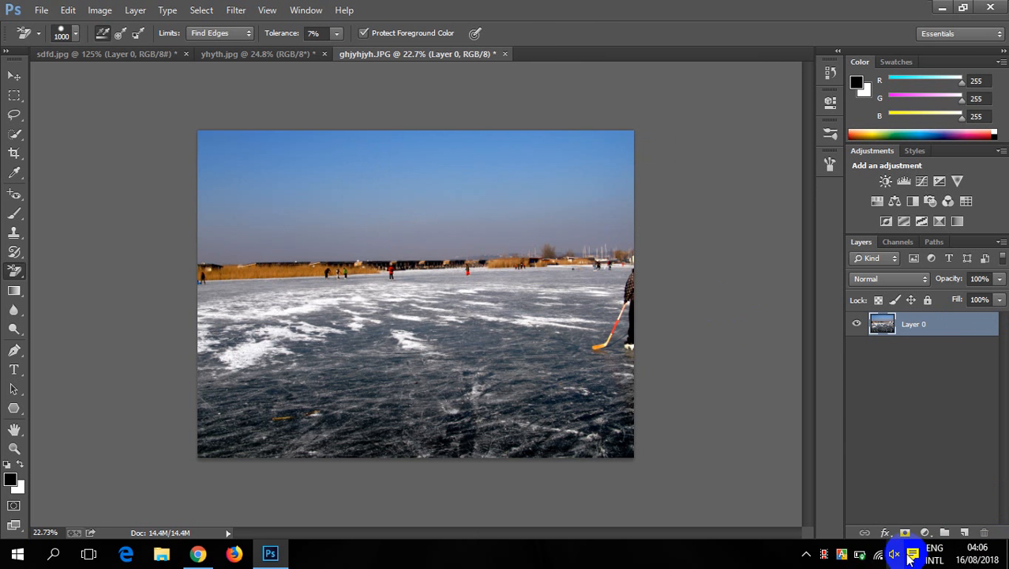
- Duplicate the lake photo layer, hide the original Layer 0, and add a new empty layer above the copy
key(ctrl+j)
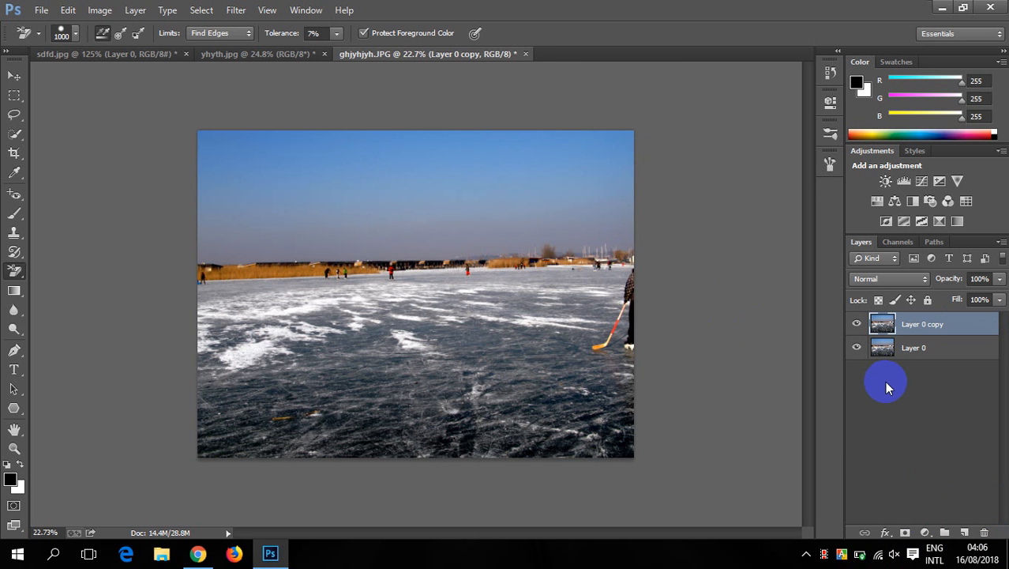
click(856, 347)
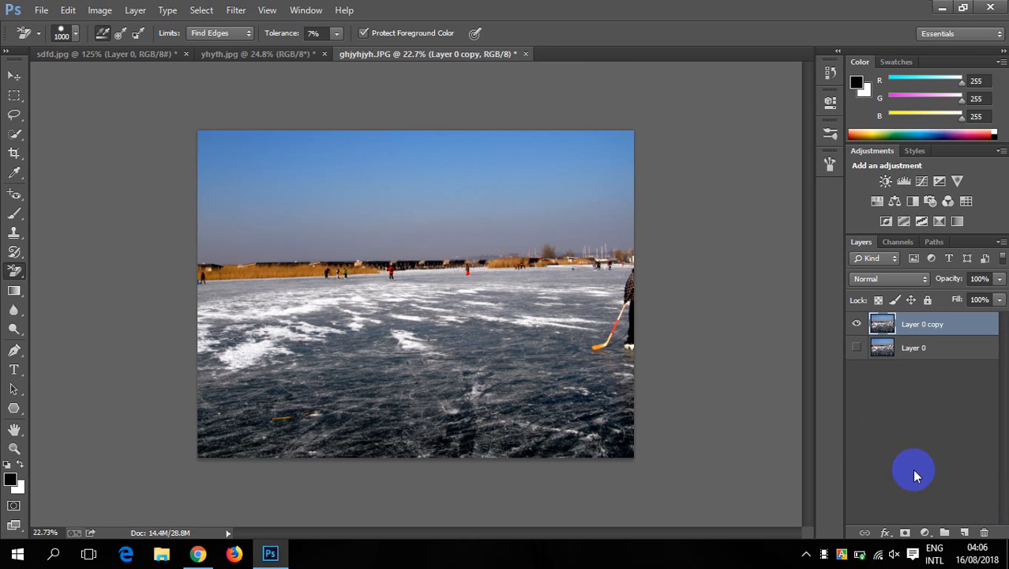
click(966, 532)
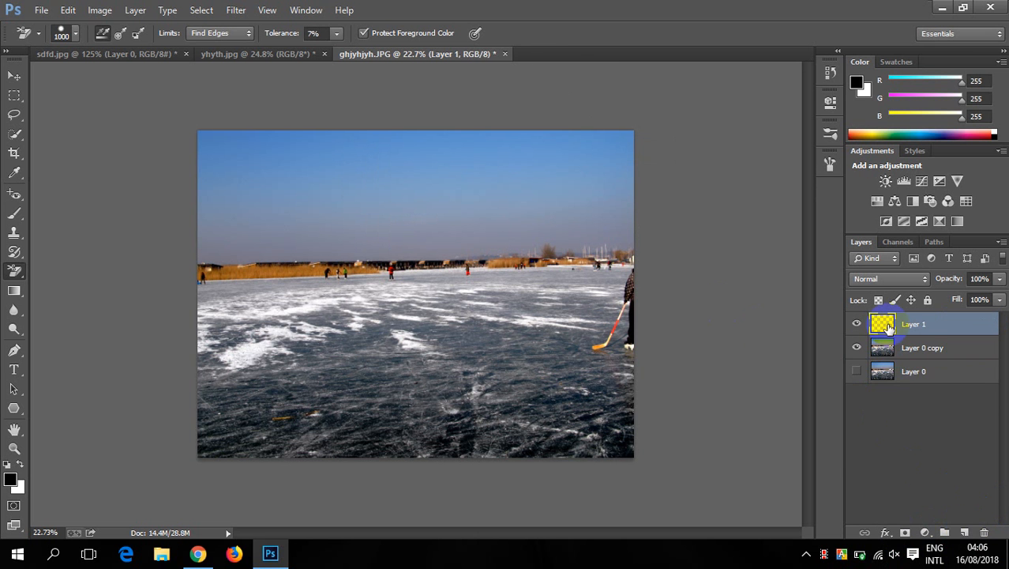
- Set the foreground color to bright blue 0060f0
click(11, 479)
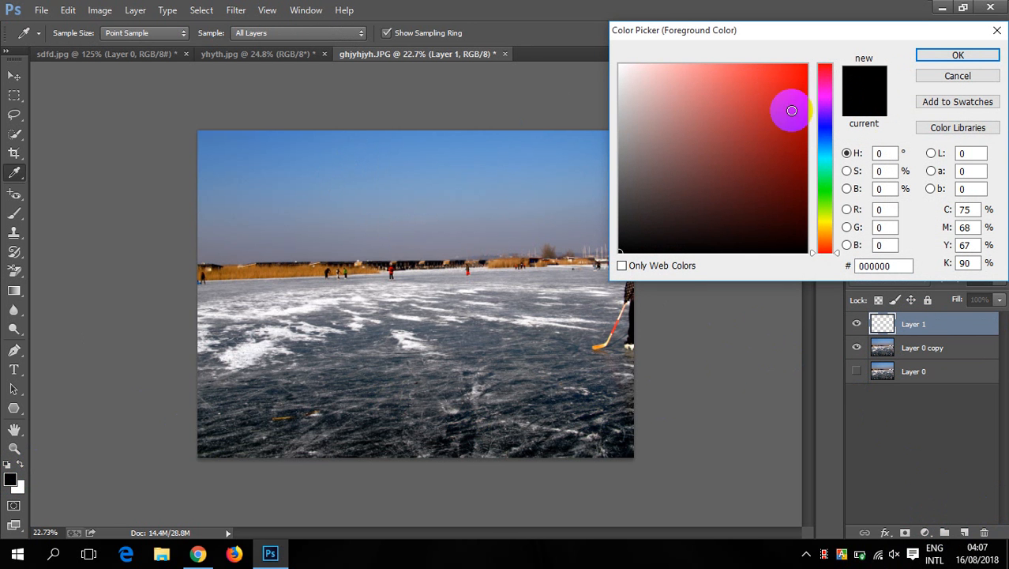
drag(826, 168, 826, 75)
click(795, 122)
click(826, 151)
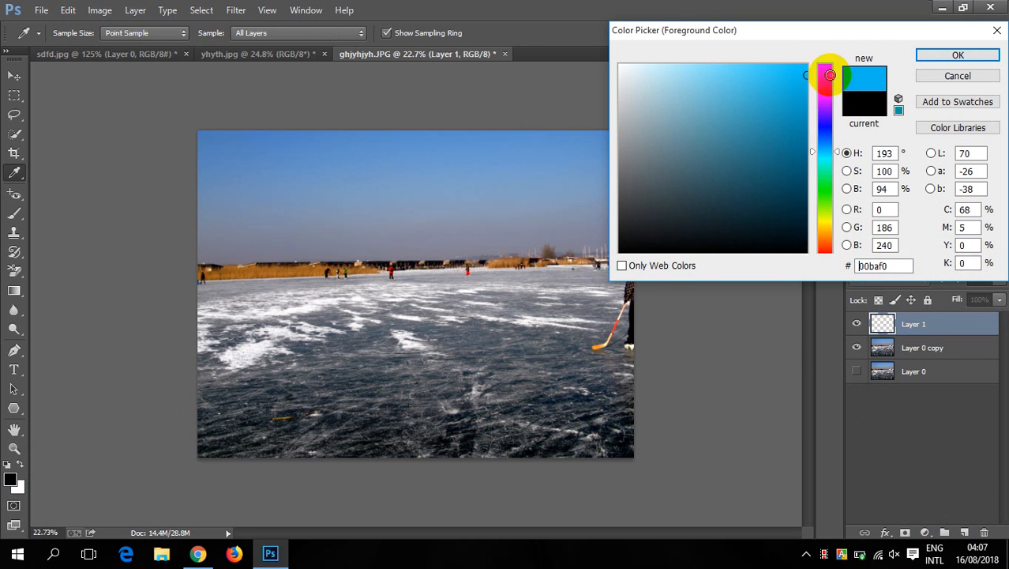
click(824, 137)
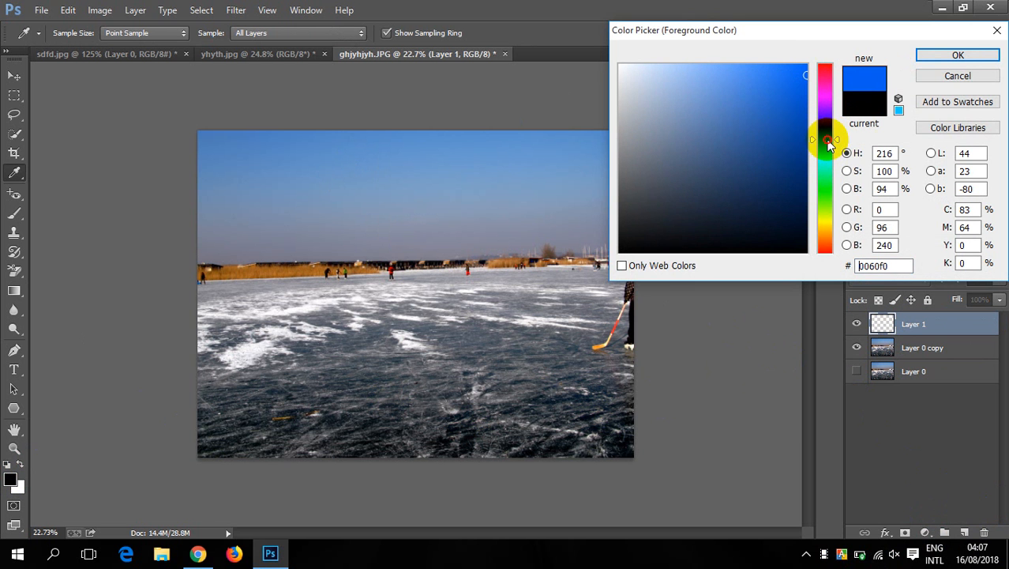
click(940, 56)
key(e)
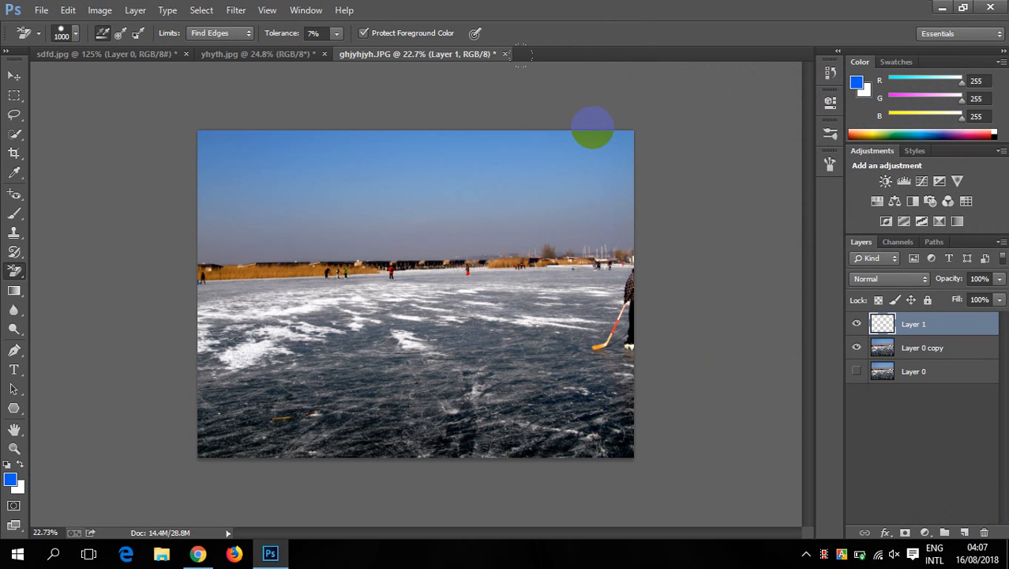
- Fill Layer 1 with the foreground blue and try the Background Eraser on it
key(alt+BackSpace)
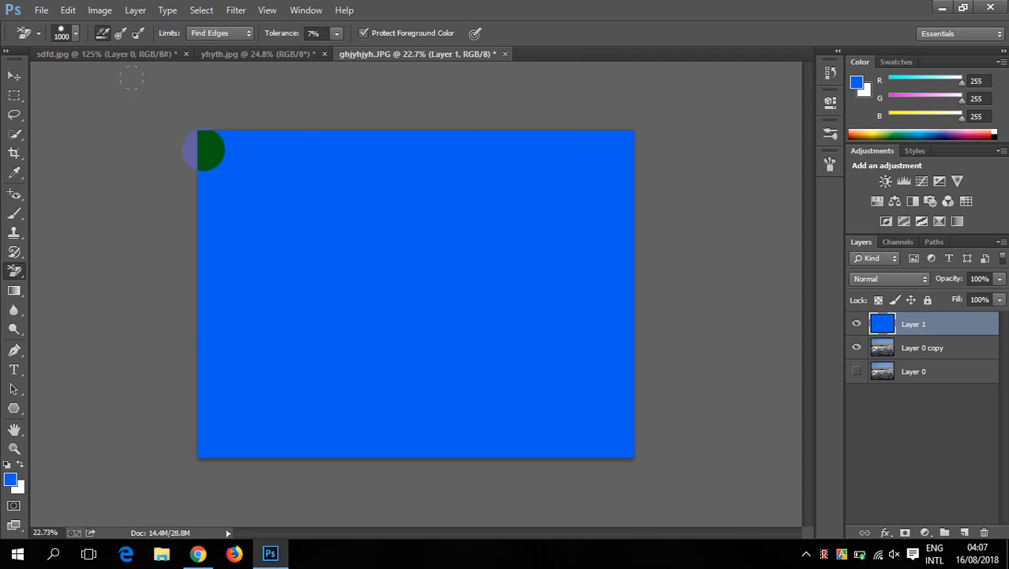
click(11, 273)
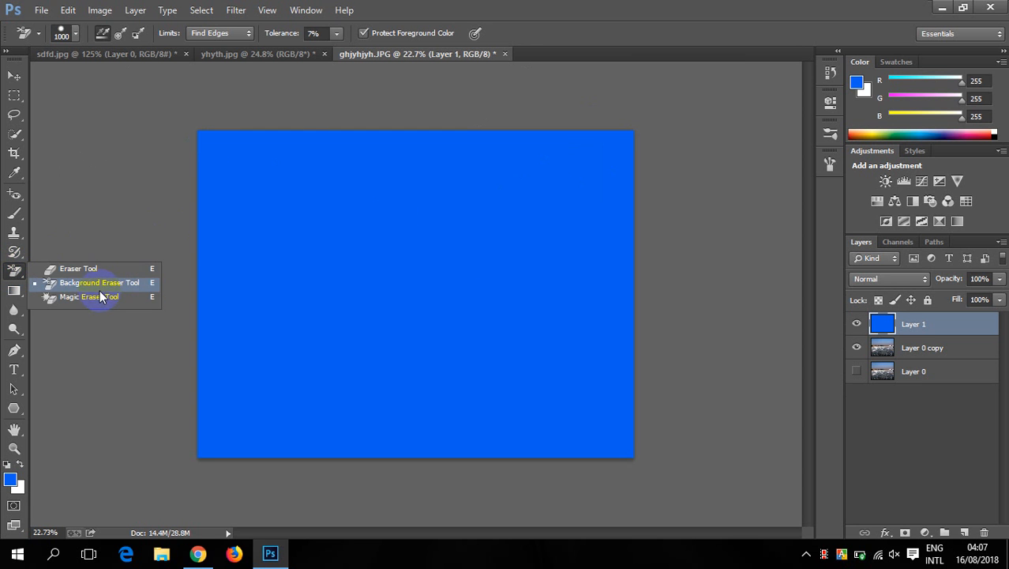
click(103, 283)
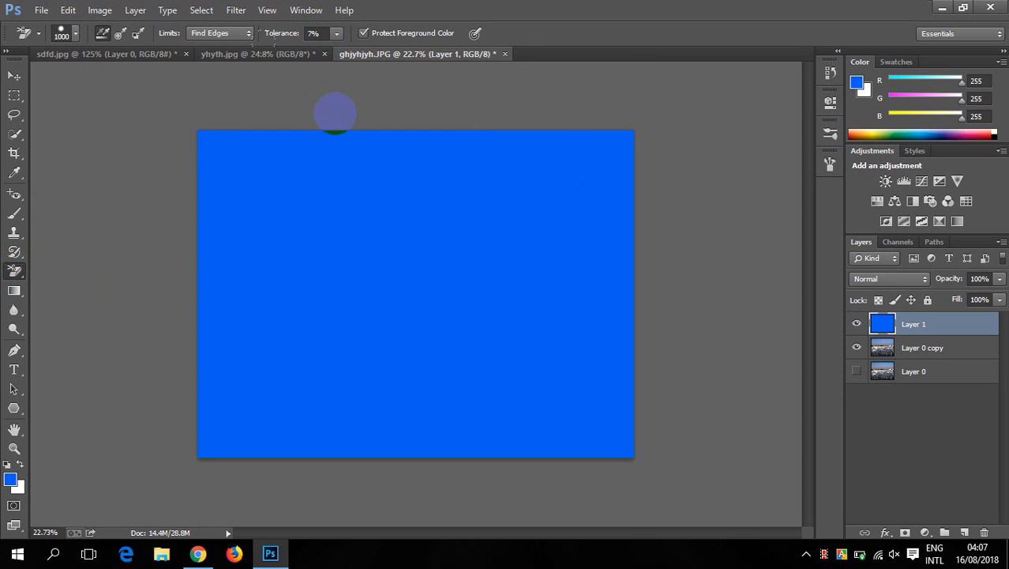
mouse_move(325, 274)
mouse_down()
mouse_move(309, 259)
mouse_move(312, 246)
mouse_up()
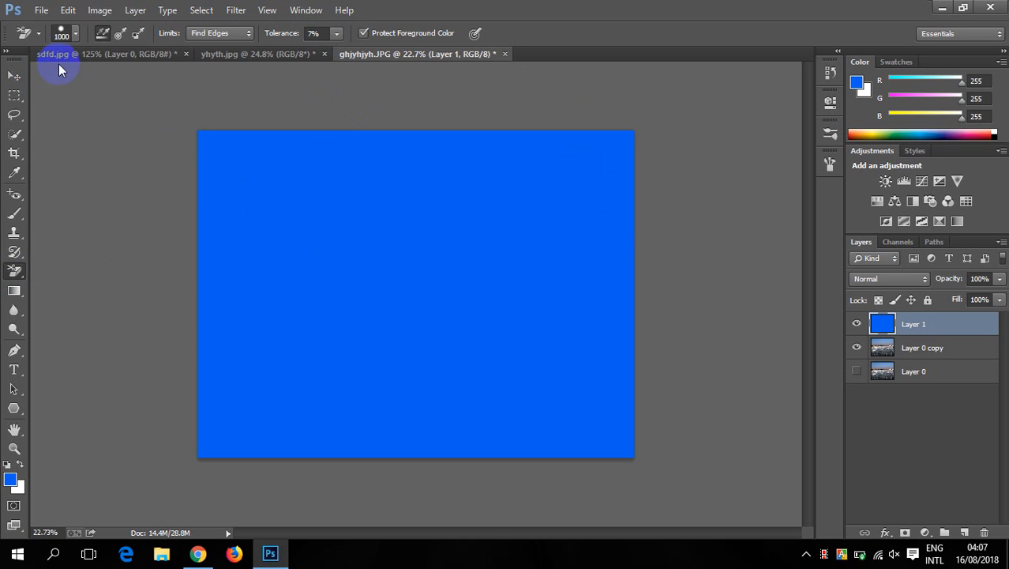
- Set the Background Eraser brush to 0% hardness and a size of 191 px
click(64, 33)
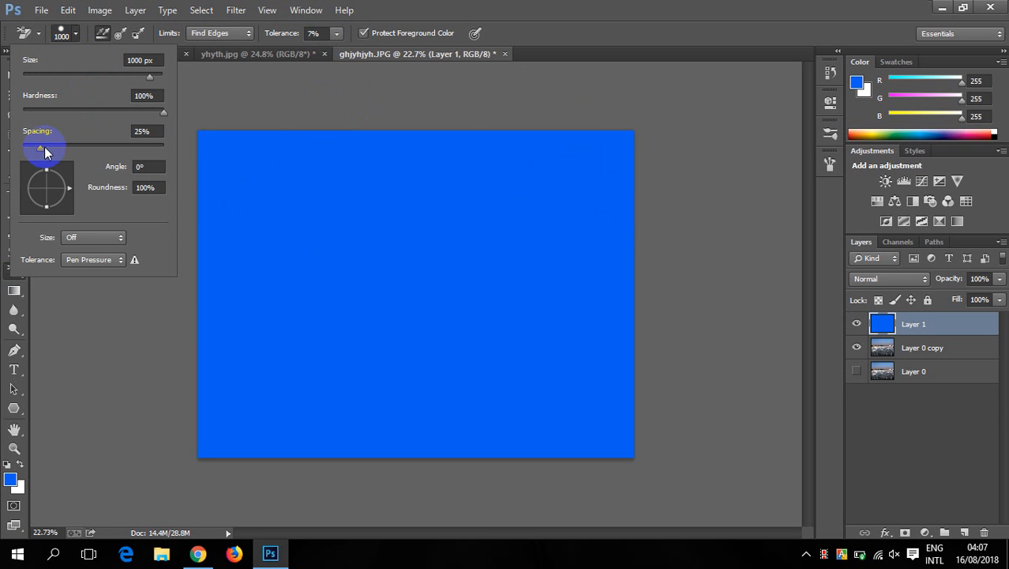
drag(163, 115, 84, 119)
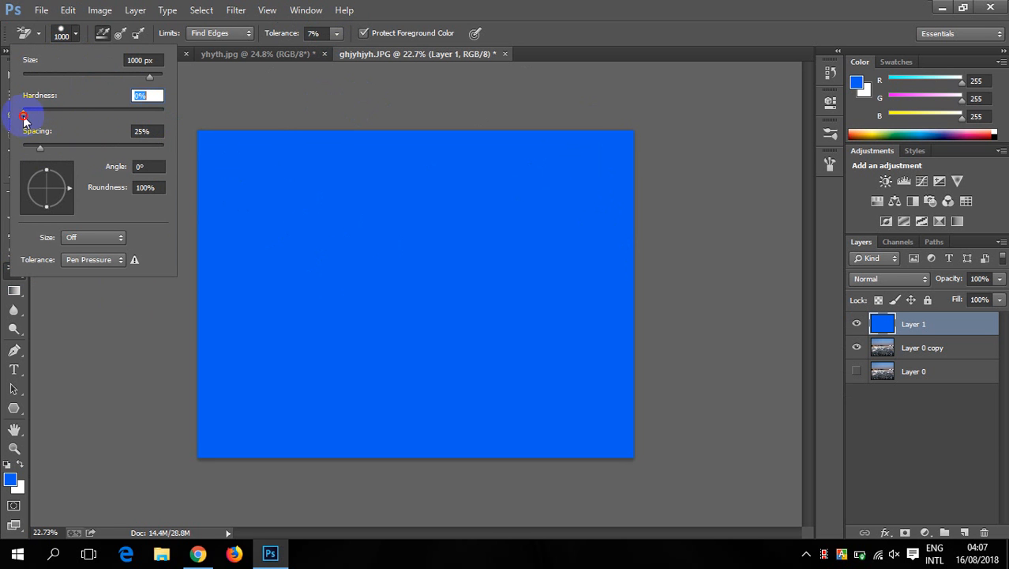
drag(145, 81, 125, 81)
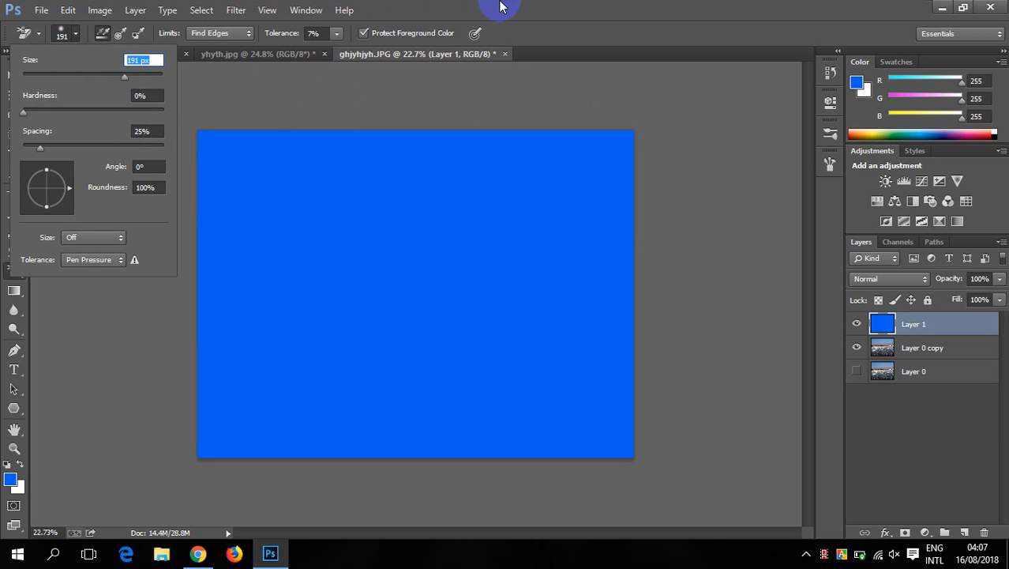
key(Return)
- Try the Background Eraser on Layer 0 copy, then reselect Layer 1 and set the eraser's Limits to Discontiguous
click(916, 347)
click(607, 258)
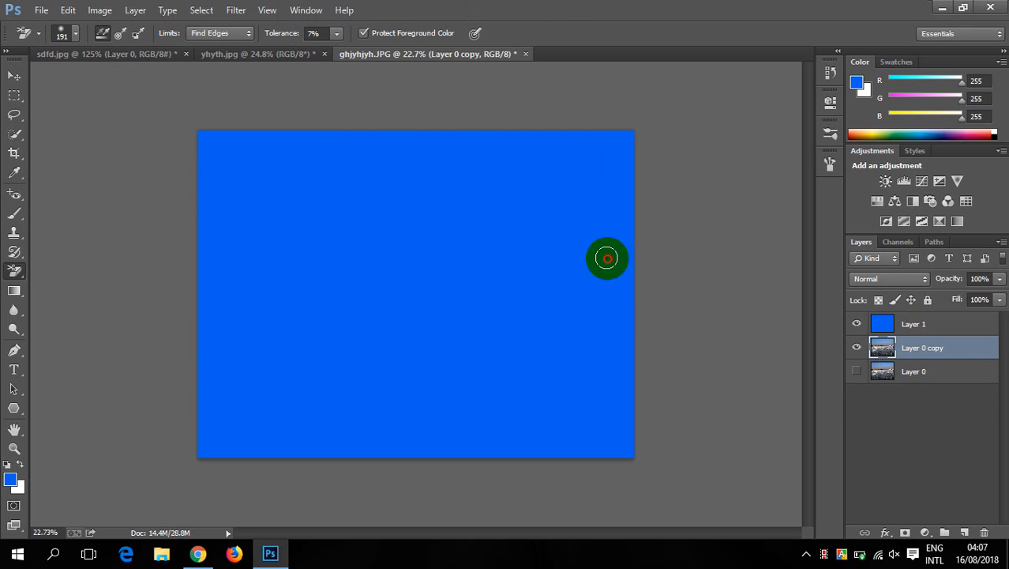
click(915, 324)
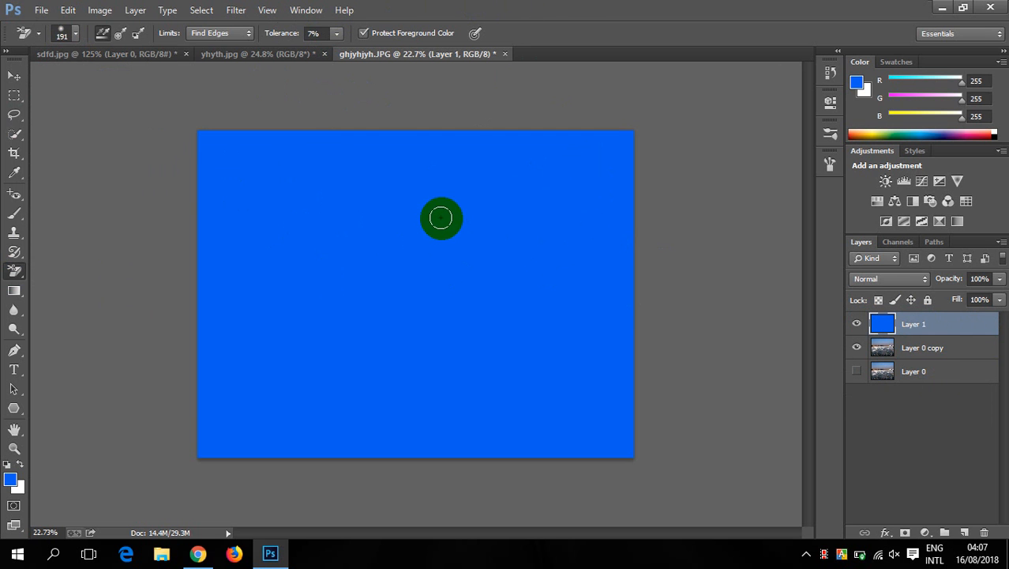
click(222, 33)
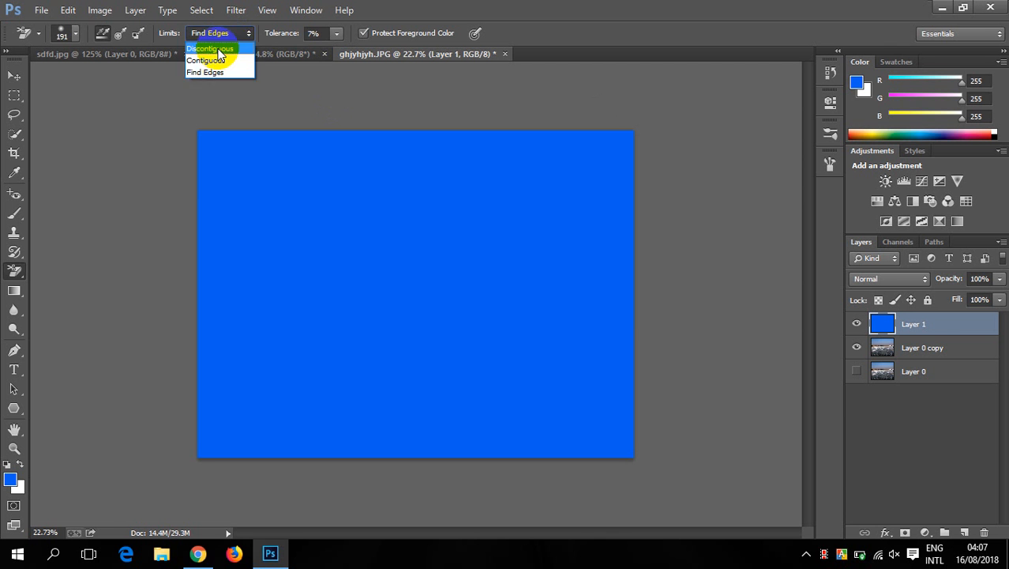
click(213, 49)
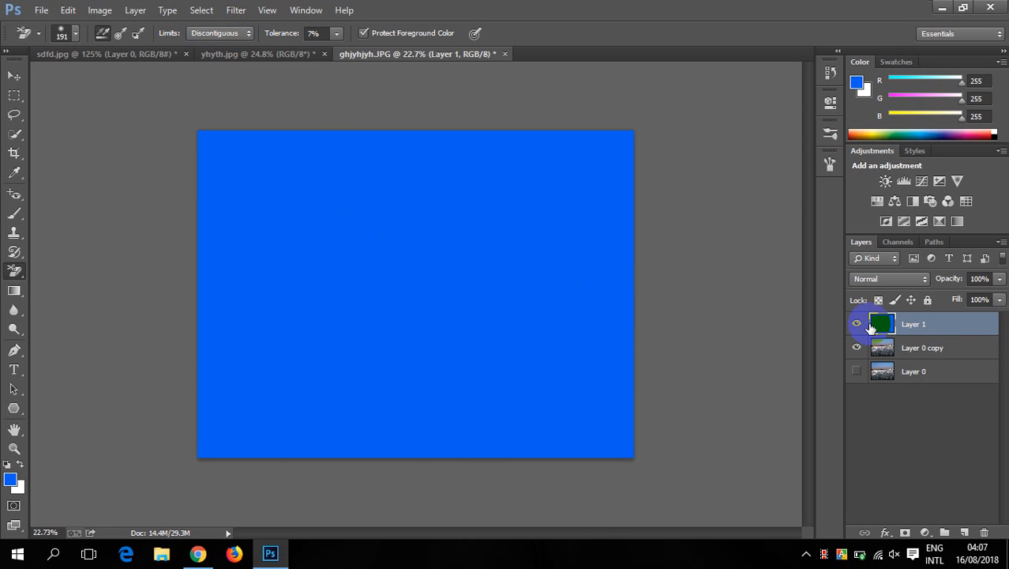
- Hide and delete the blue Layer 1, and fill Layer 0 copy with the foreground blue
click(857, 324)
click(918, 350)
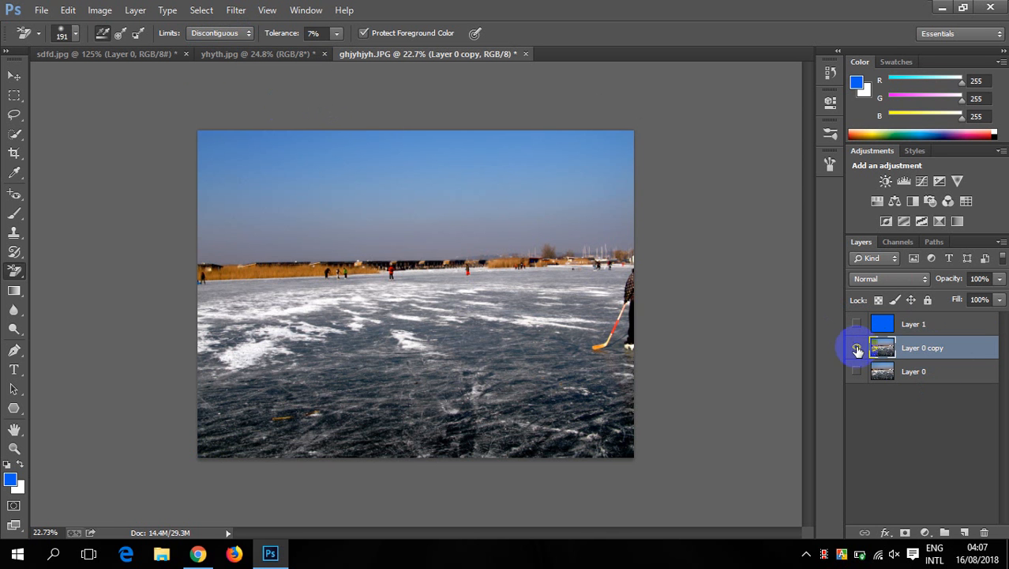
click(908, 324)
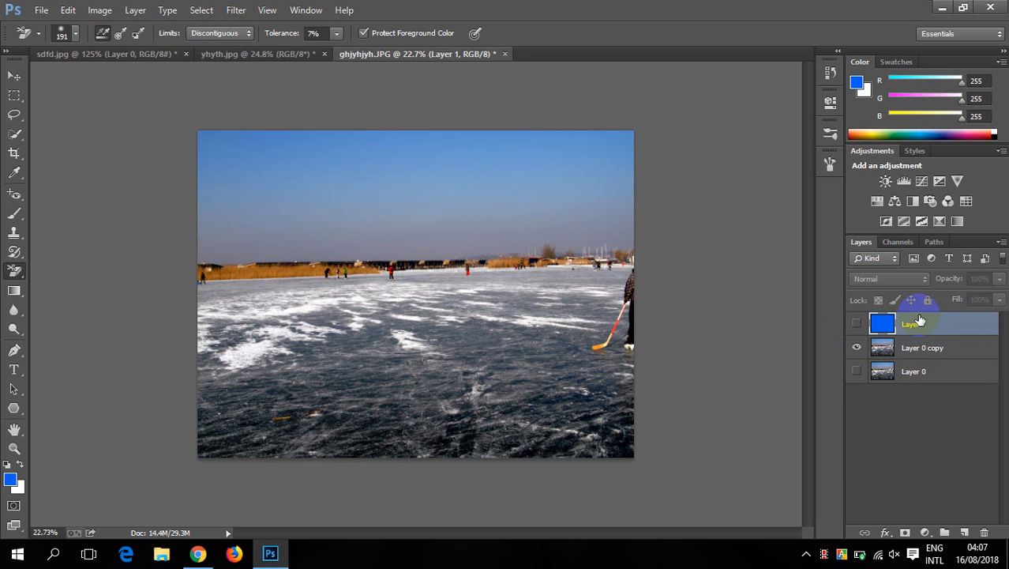
key(Delete)
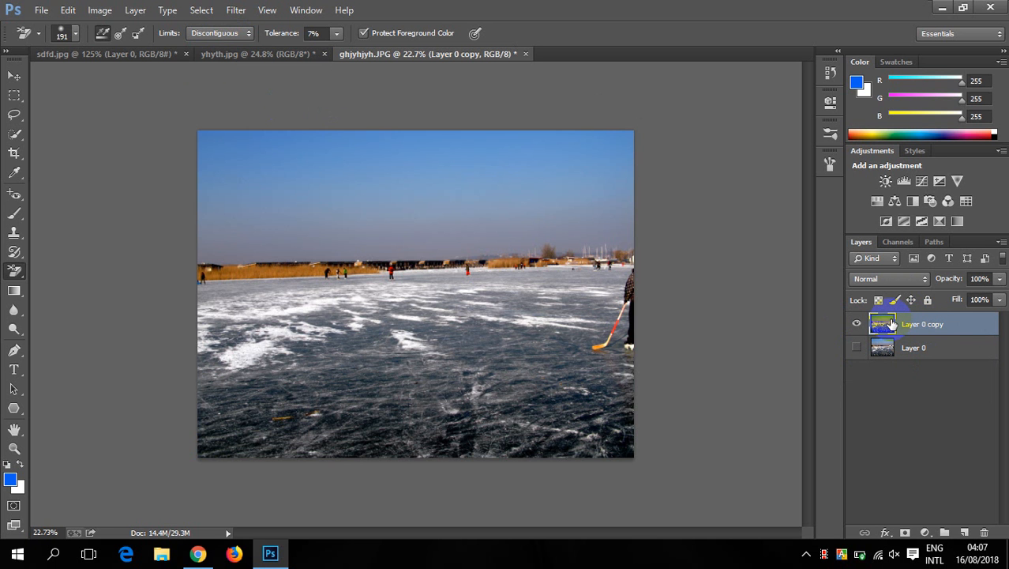
key(alt+BackSpace)
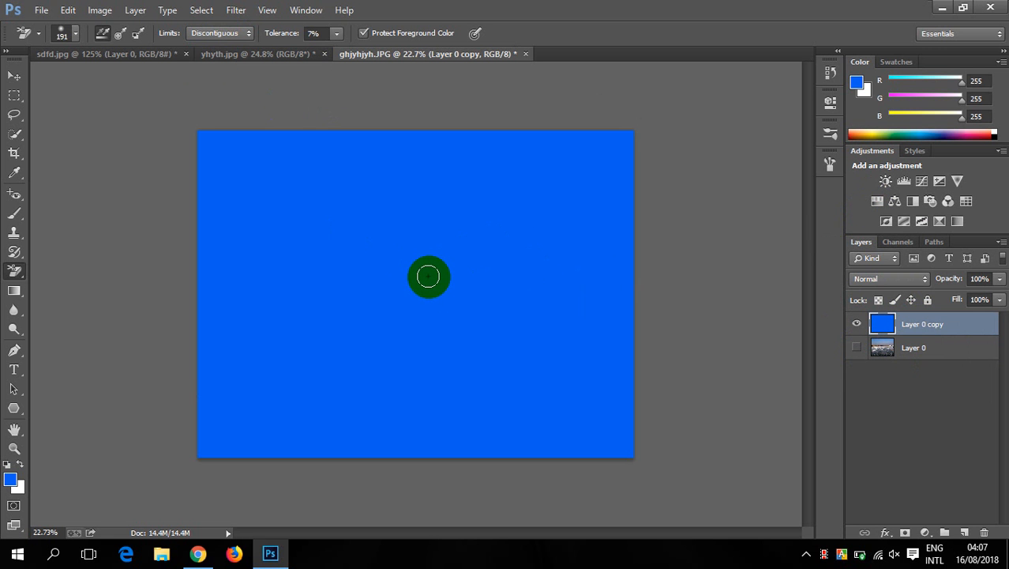
- Enlarge the Background Eraser brush to 700 px and try erasing the blue-filled Layer 0 copy
key(bracketright)
key(bracketright)
key(bracketright)
key(bracketright)
key(bracketright)
key(bracketright)
key(bracketright)
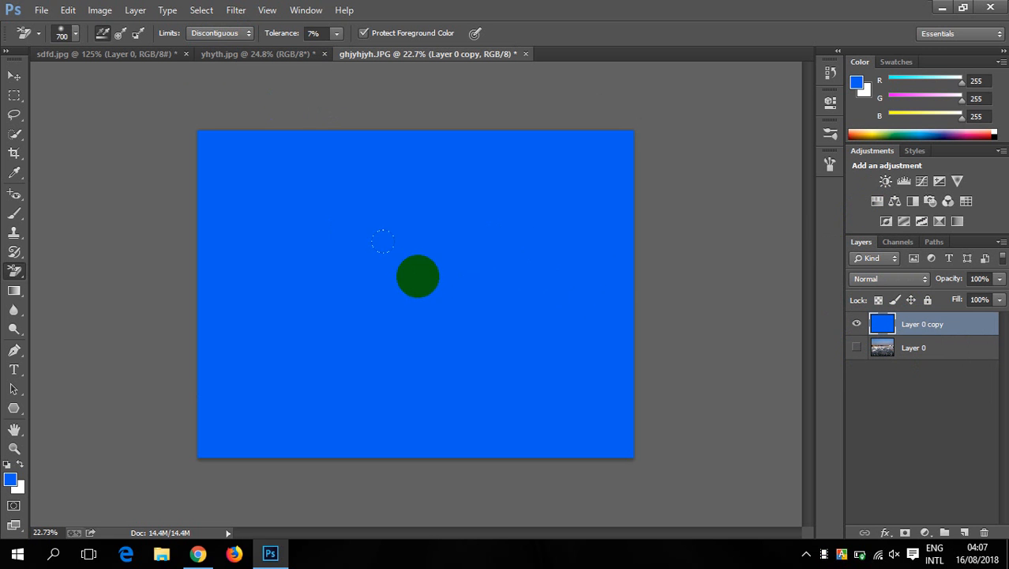
click(19, 271)
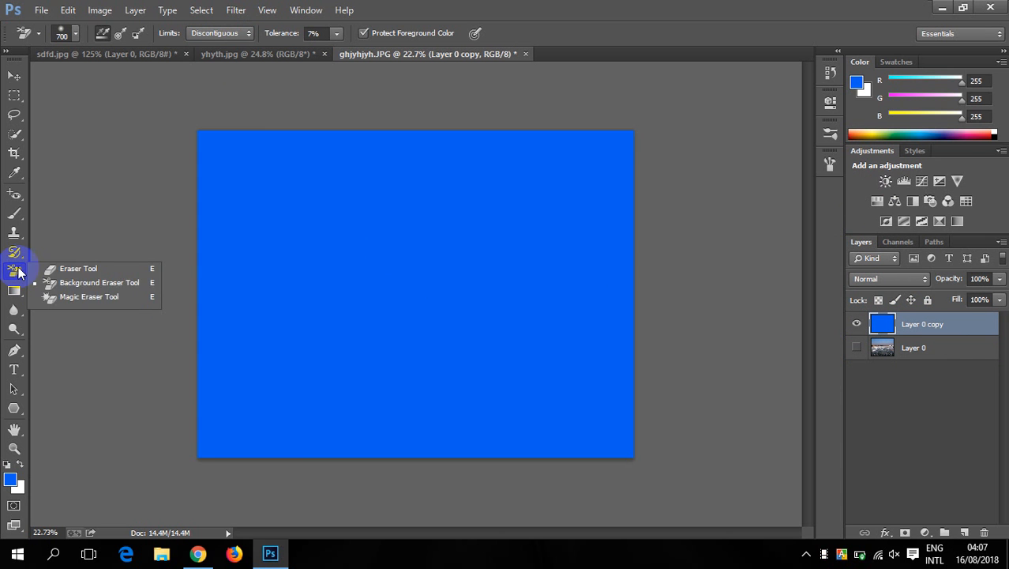
click(90, 285)
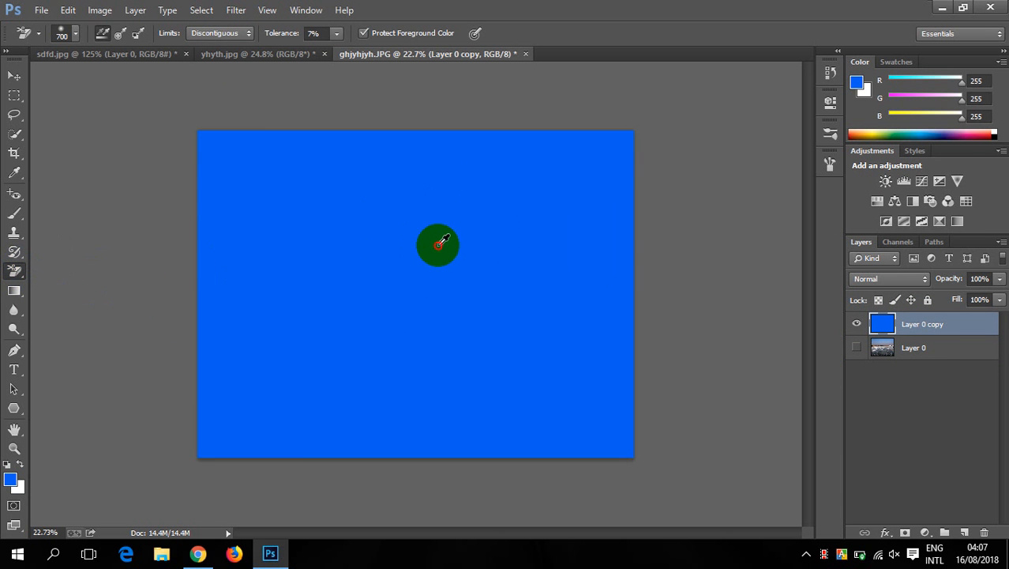
alt+click(435, 246)
alt+drag(432, 246, 469, 241)
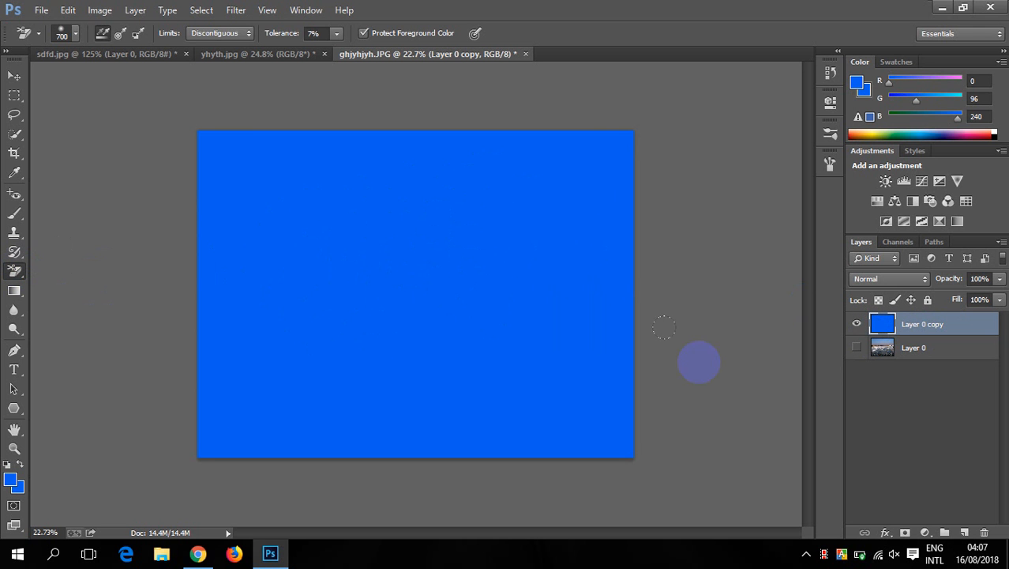
- Set the background color to white
click(19, 490)
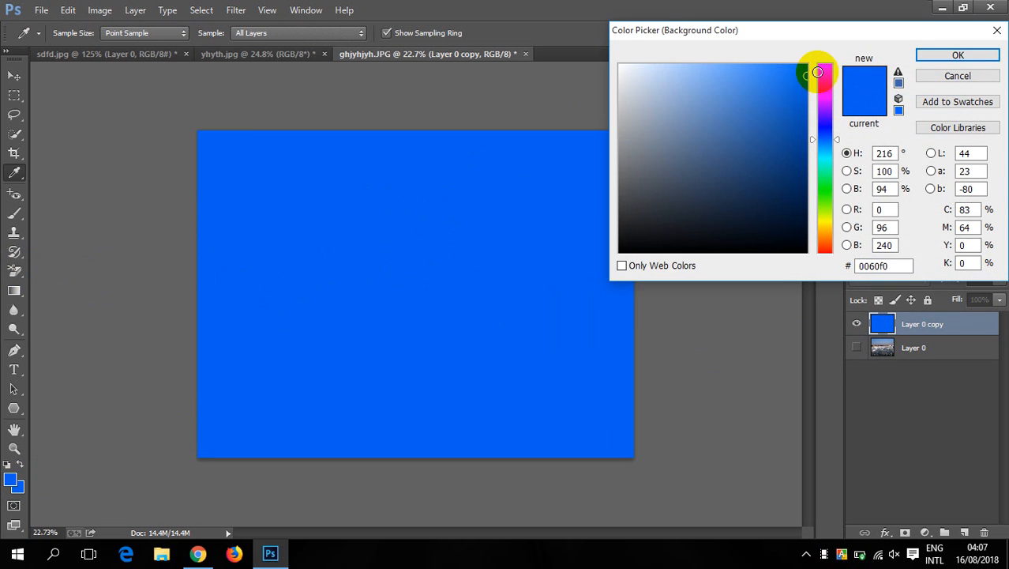
click(621, 65)
click(937, 59)
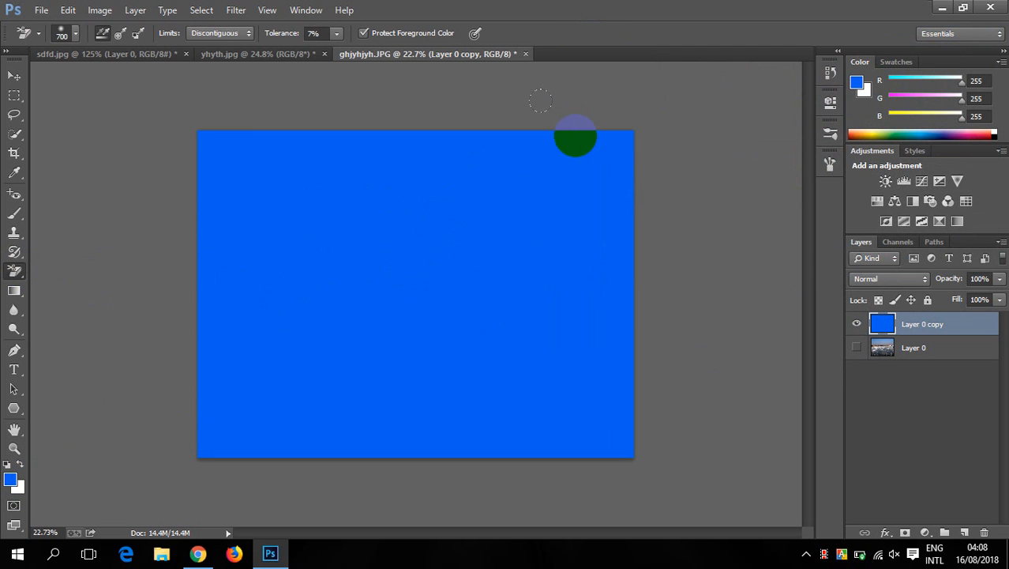
- Try an eraser Tolerance of 27%, and revert the document to its New Layer history state
click(336, 35)
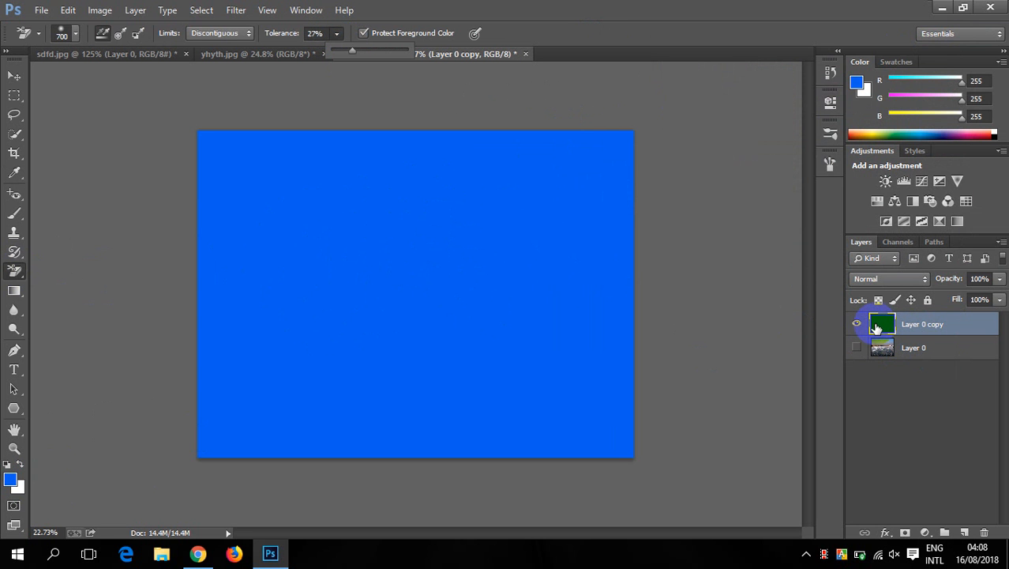
click(829, 73)
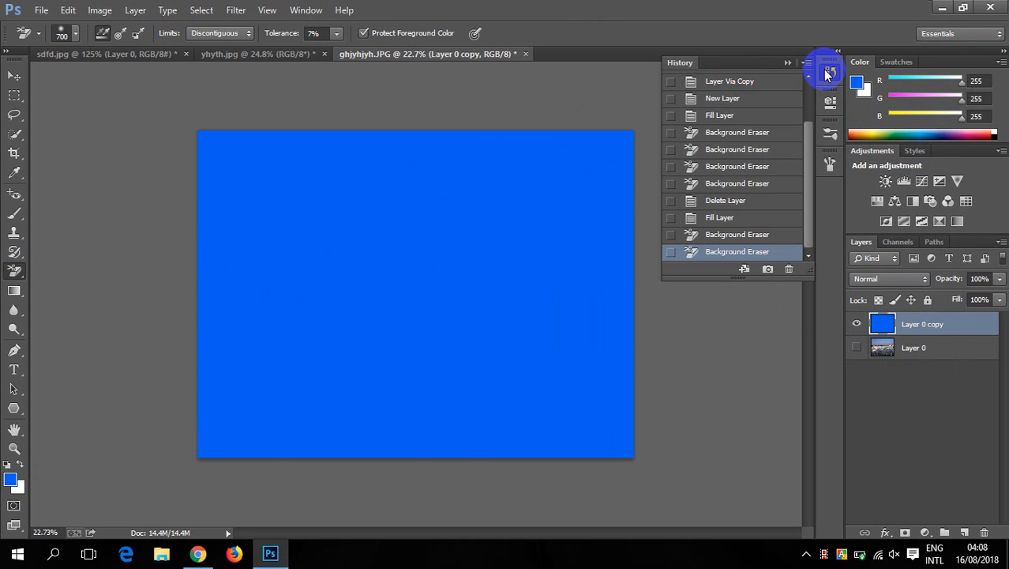
click(710, 101)
- Erase a patch of ice in the middle of Layer 0 copy with the Background Eraser, and collapse the document history
drag(498, 263, 513, 285)
click(900, 347)
mouse_move(433, 275)
mouse_down()
mouse_move(510, 305)
mouse_move(468, 324)
mouse_move(545, 348)
mouse_up()
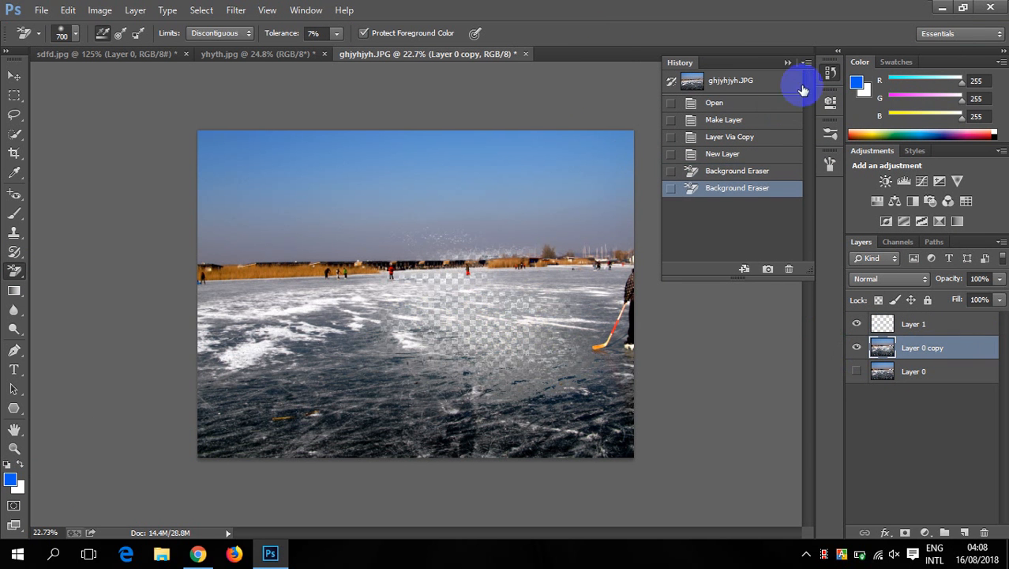
click(787, 62)
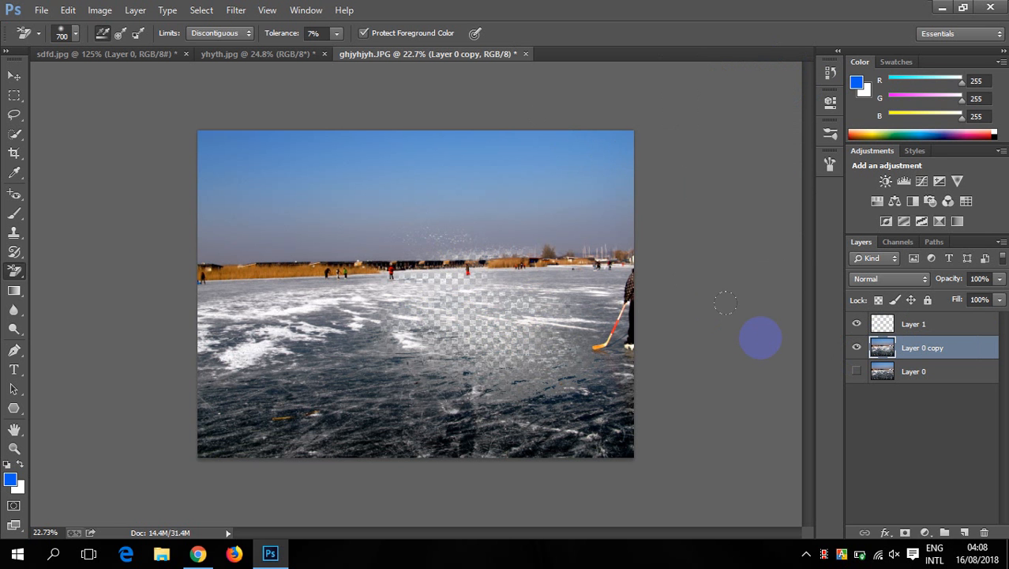
- Move Layer 1 beneath Layer 0 copy and fill it with the foreground blue
scroll(624, 320, down, 2)
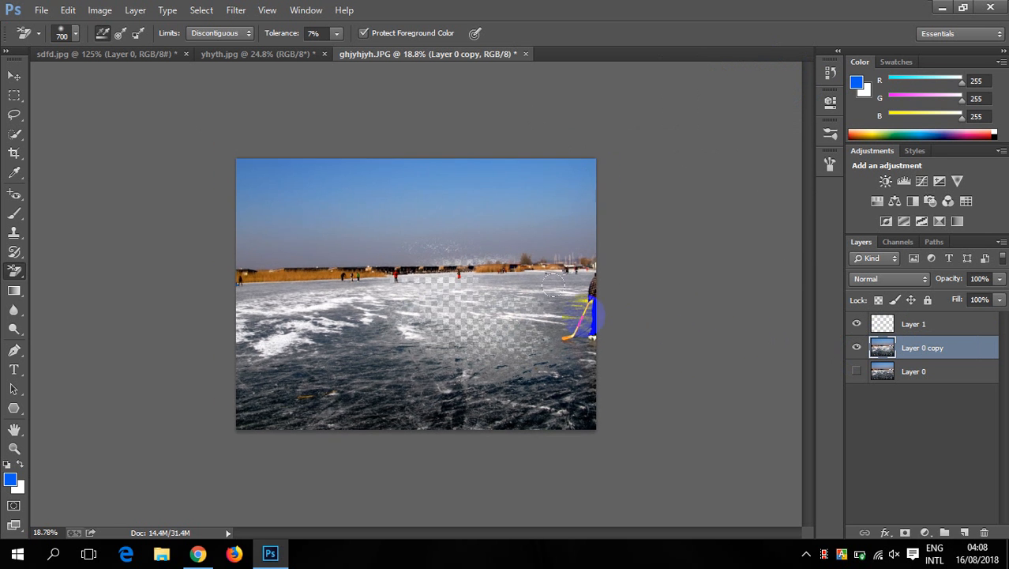
scroll(604, 316, up, 3)
scroll(602, 312, down, 3)
scroll(599, 308, up, 2)
scroll(596, 304, up, 1)
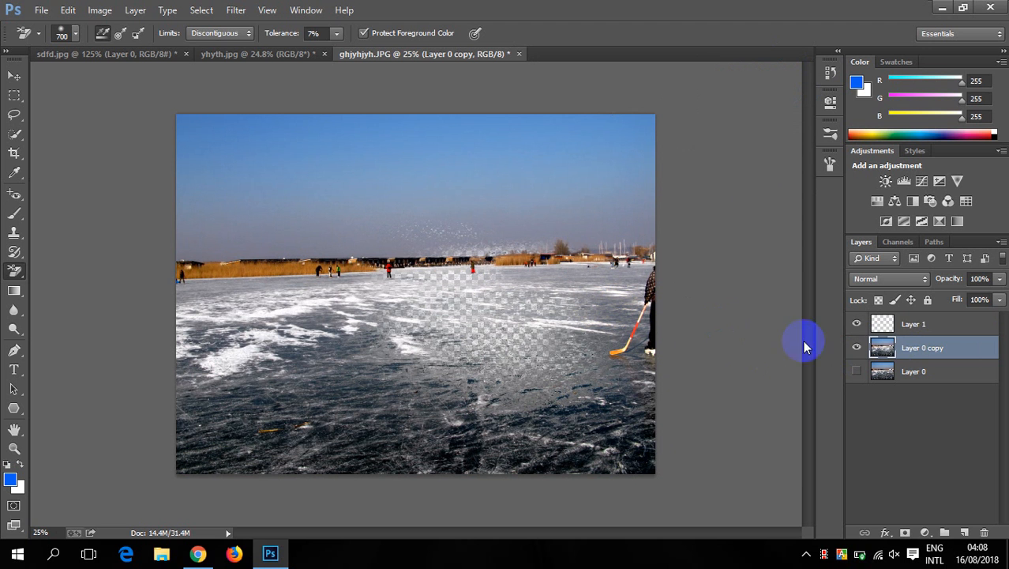
drag(918, 346, 919, 359)
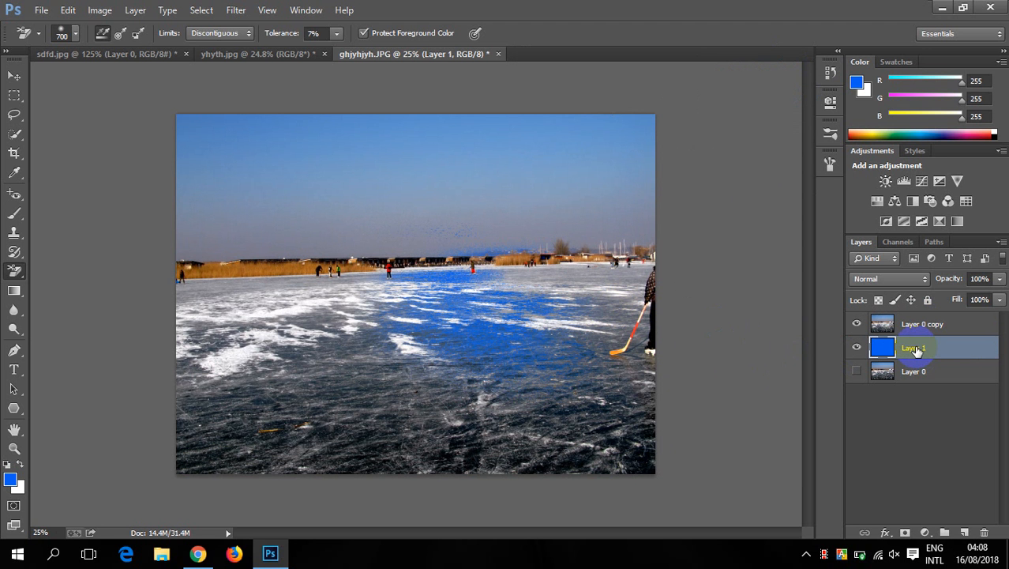
- Hide Layer 0 copy to view the blue Layer 1, and make Layer 0 copy active and visible again
click(10, 482)
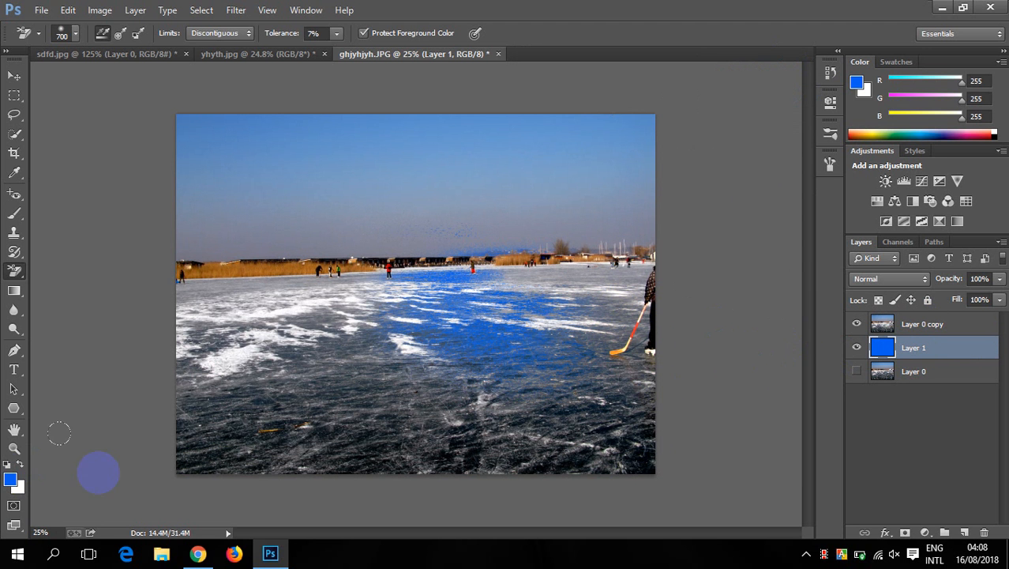
click(857, 324)
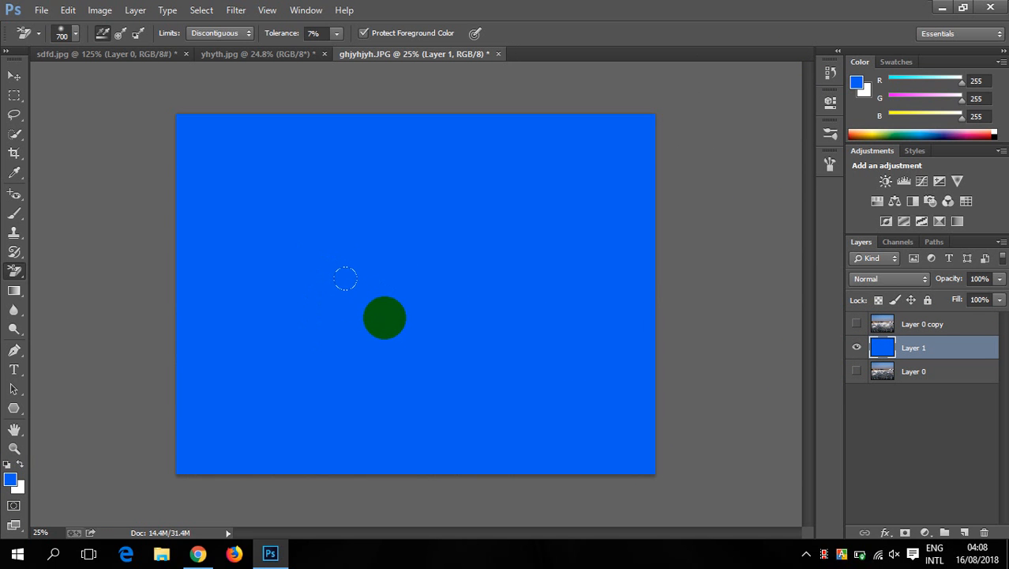
click(950, 325)
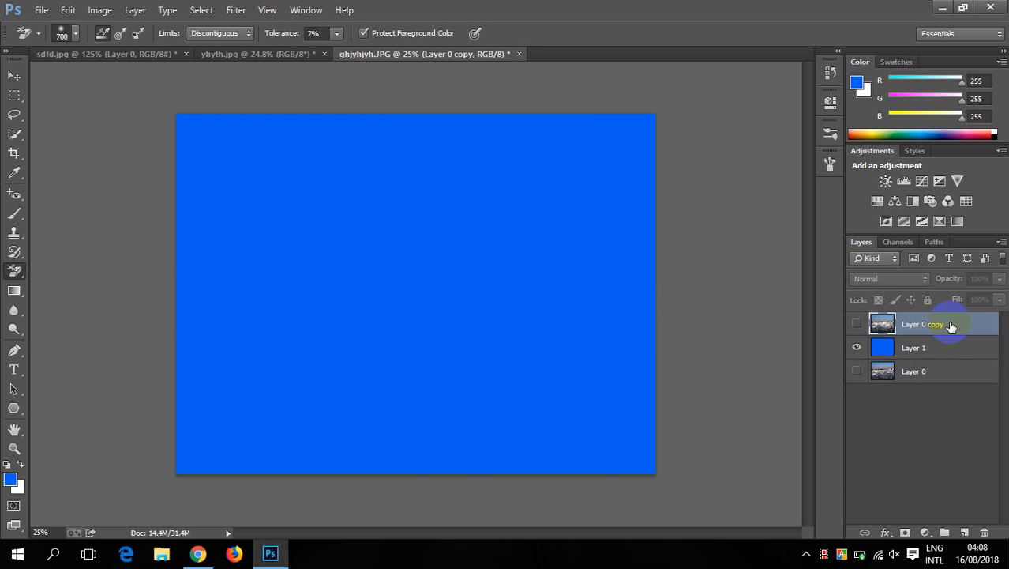
click(857, 324)
scroll(430, 294, up, 1)
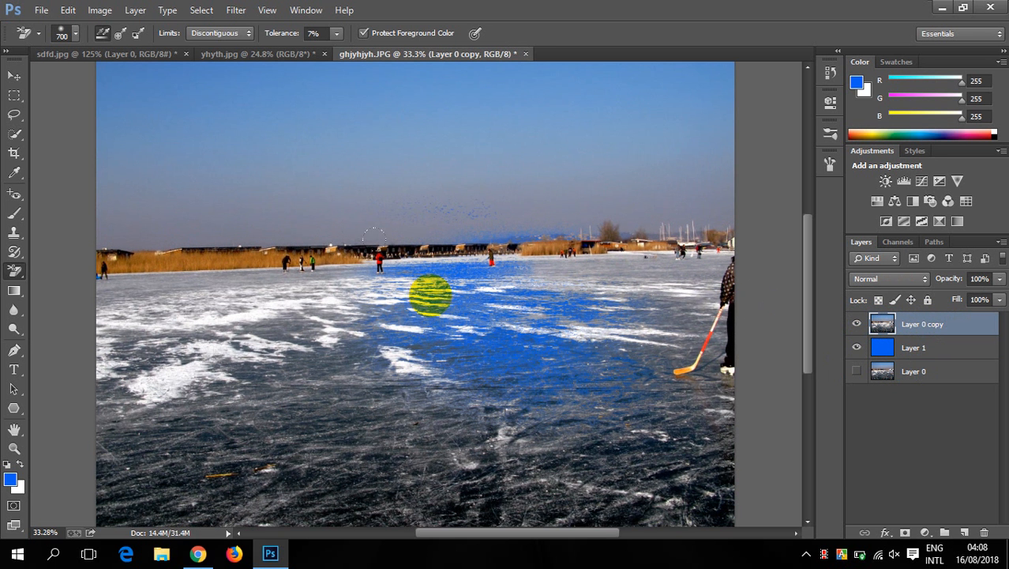
scroll(430, 294, up, 1)
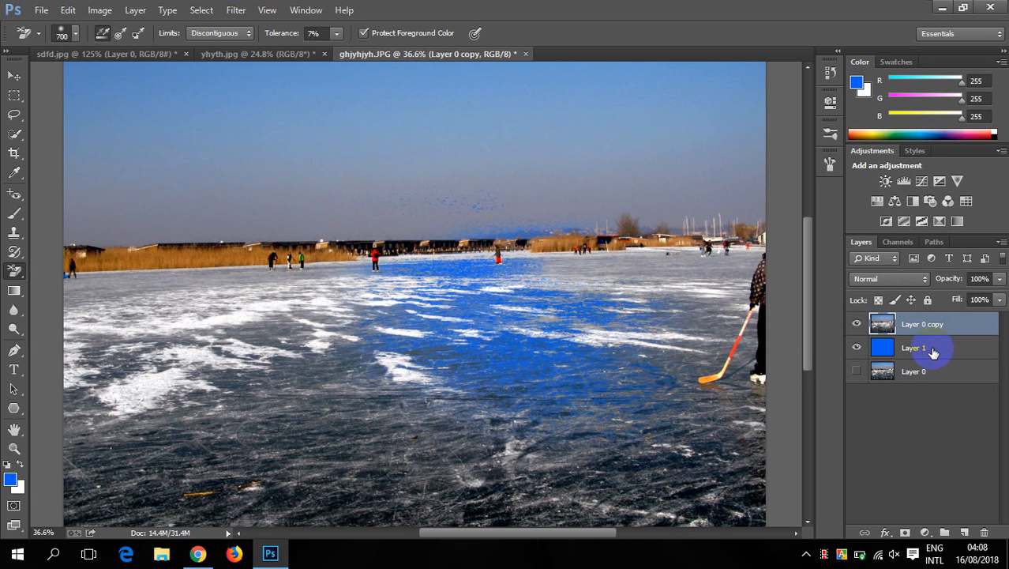
- Set the Background Eraser's tolerance to 6%, its brush hardness to 1% and its spacing to 18%
click(335, 37)
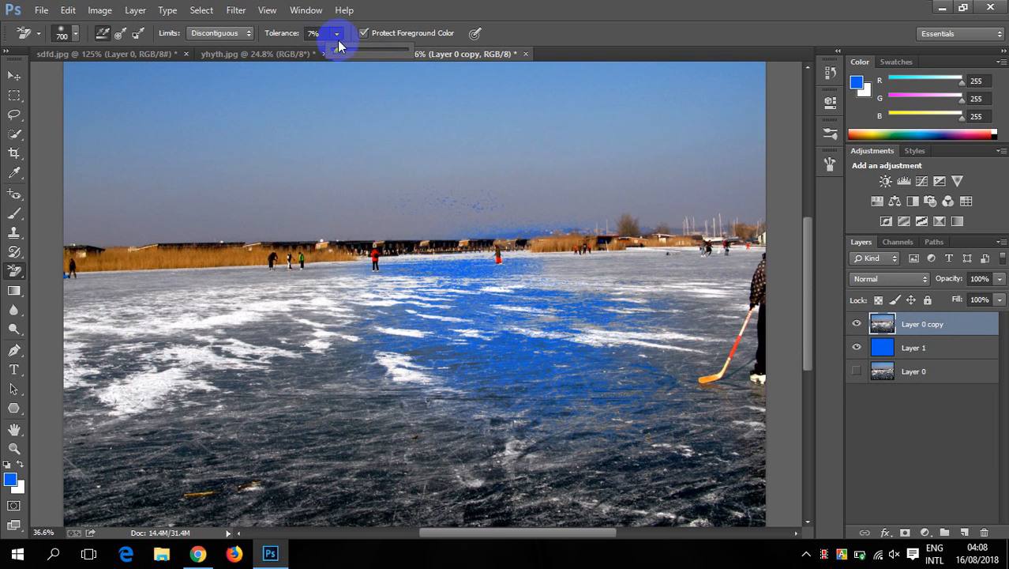
drag(338, 55, 333, 56)
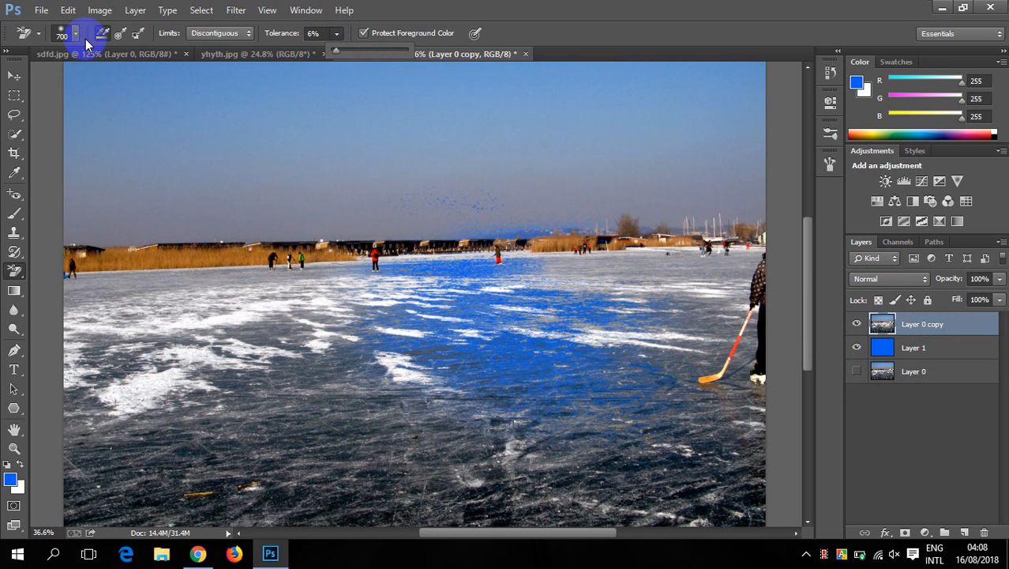
click(76, 33)
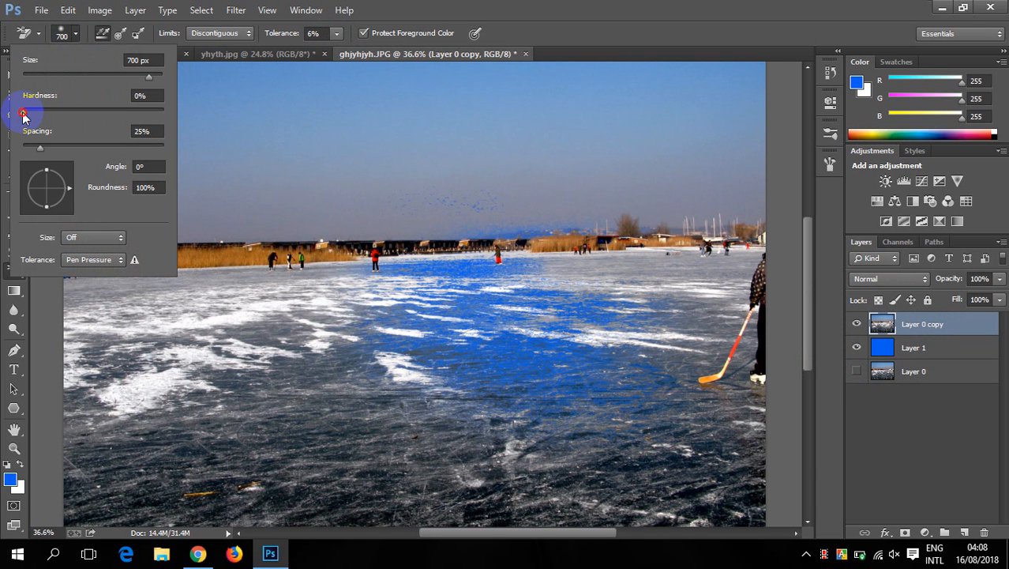
drag(20, 114, 28, 119)
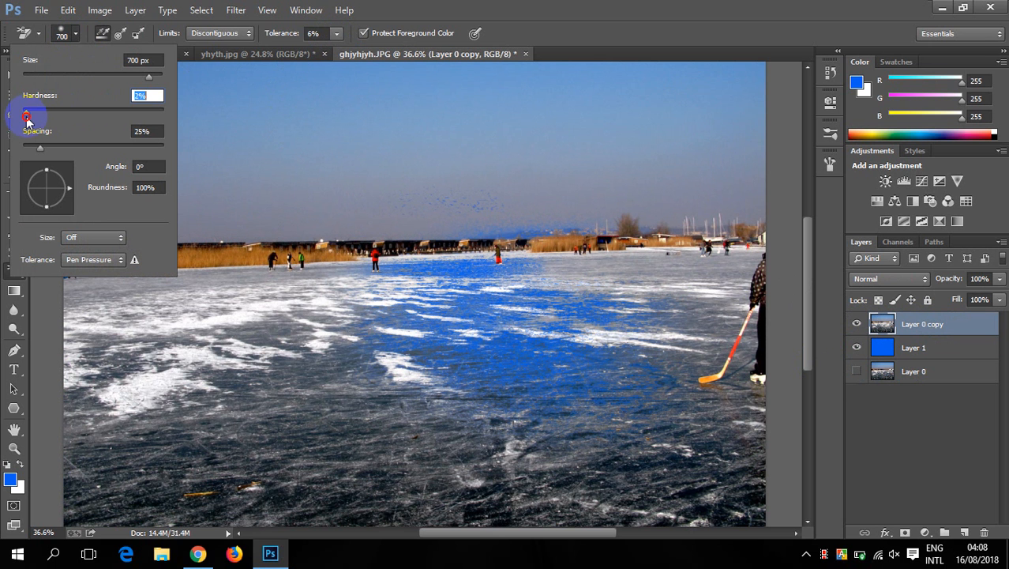
click(37, 148)
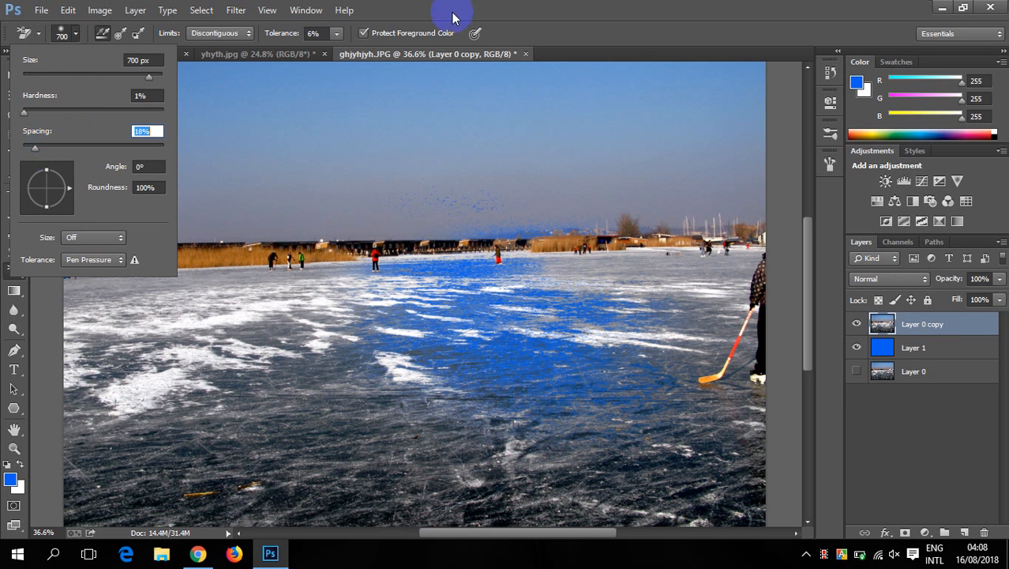
click(530, 11)
- Erase most of the frozen lake surface and a band of sky above the horizon on Layer 0 copy with the Background Eraser
mouse_move(203, 322)
mouse_down()
mouse_move(301, 312)
mouse_move(350, 343)
mouse_up()
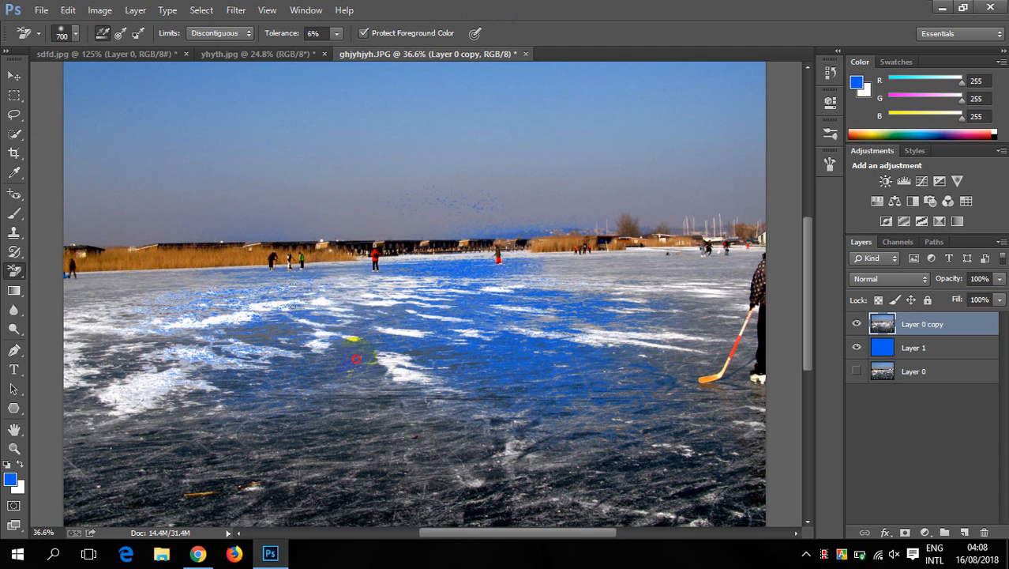
mouse_move(97, 176)
mouse_down()
mouse_move(653, 203)
mouse_move(616, 270)
mouse_move(705, 345)
mouse_move(695, 347)
mouse_up()
drag(502, 401, 485, 246)
scroll(481, 265, down, 4)
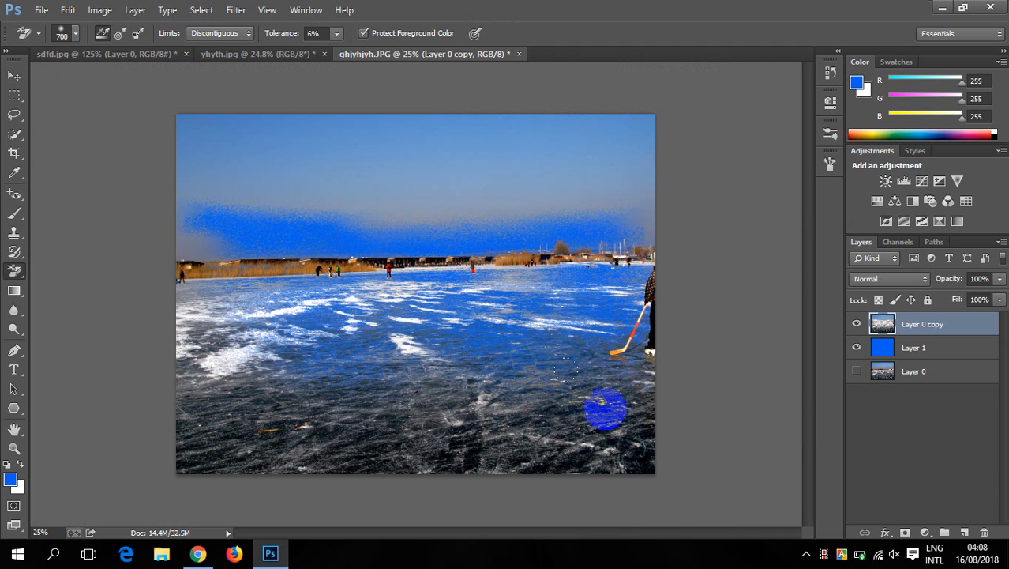
mouse_move(73, 388)
mouse_down()
mouse_move(200, 387)
mouse_move(208, 450)
mouse_move(214, 442)
mouse_move(206, 445)
mouse_move(238, 467)
mouse_move(177, 466)
mouse_move(666, 412)
mouse_up()
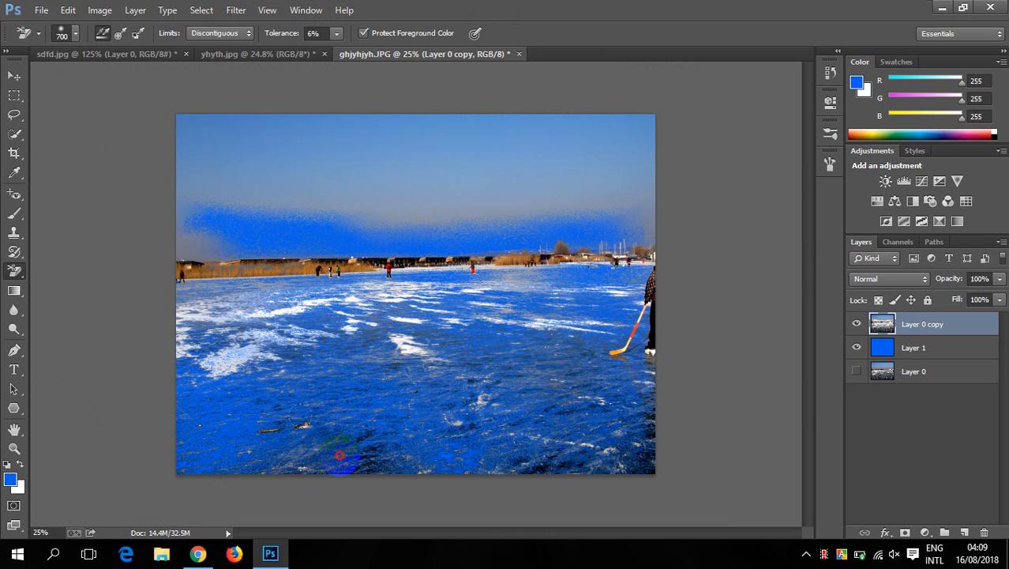
scroll(395, 336, down, 1)
scroll(395, 336, up, 1)
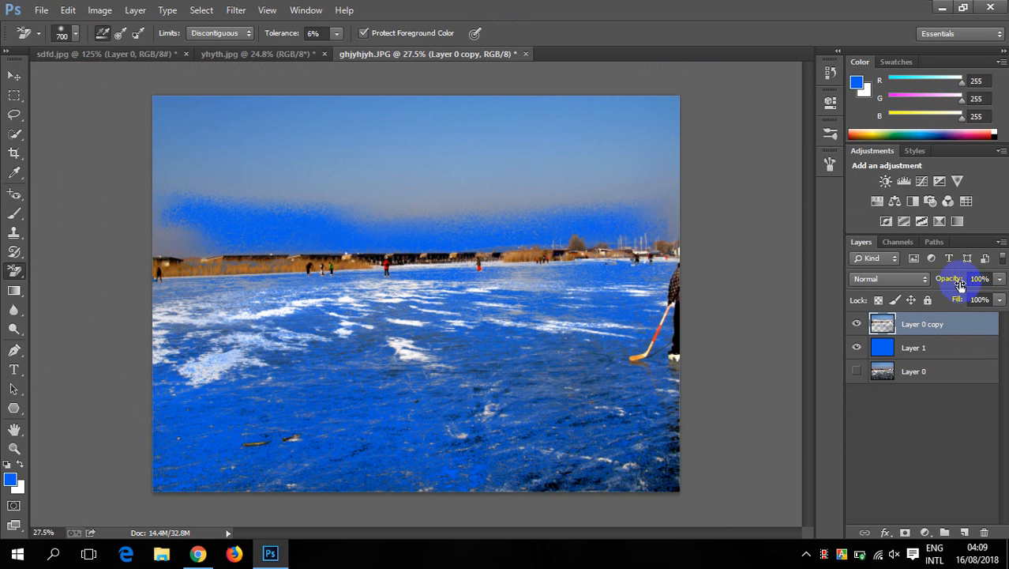
- Try 57% opacity on Layer 0 copy and restore its full opacity, and set Layer 1's opacity to 98%
drag(935, 282, 920, 282)
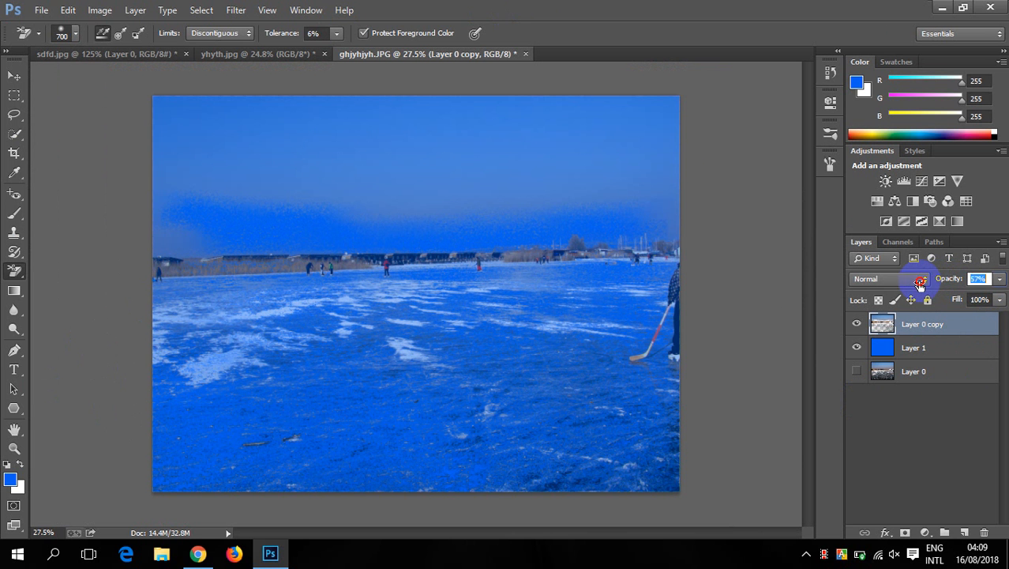
click(928, 349)
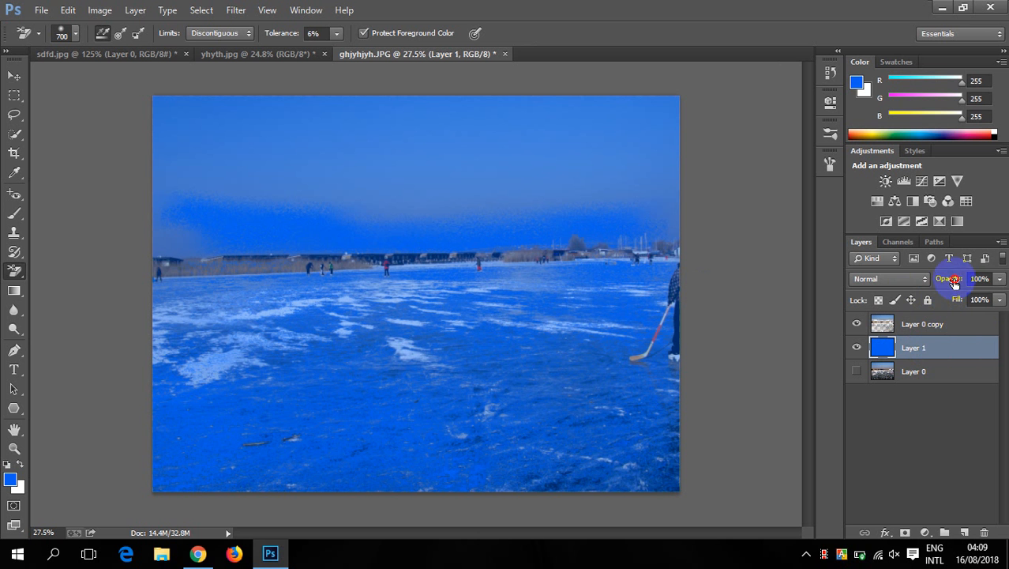
drag(943, 283, 978, 278)
click(936, 328)
click(935, 354)
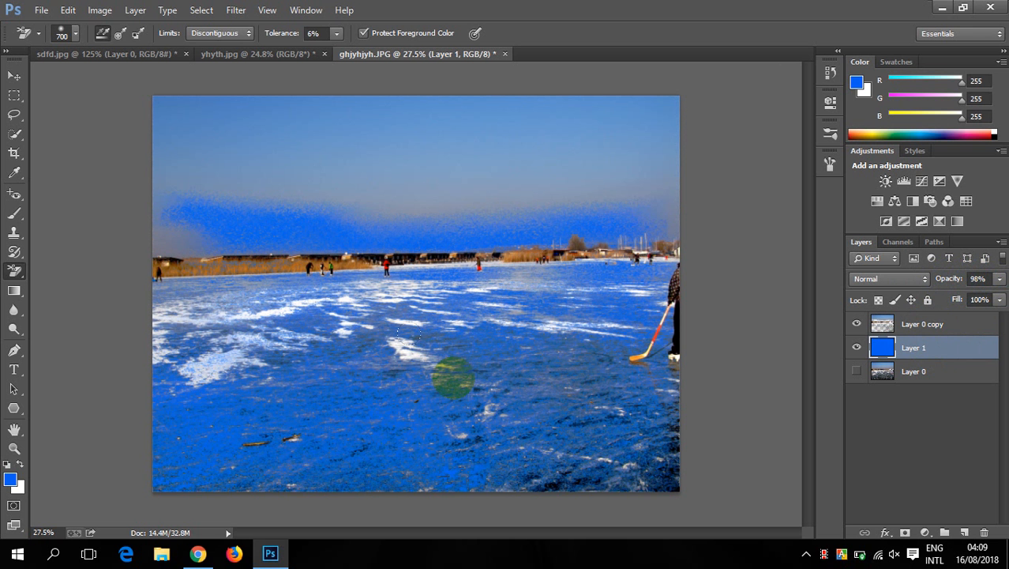
- Compare the original photo, the blue layer and the erased copy by hiding and showing the three layers, leaving all of them visible
click(879, 326)
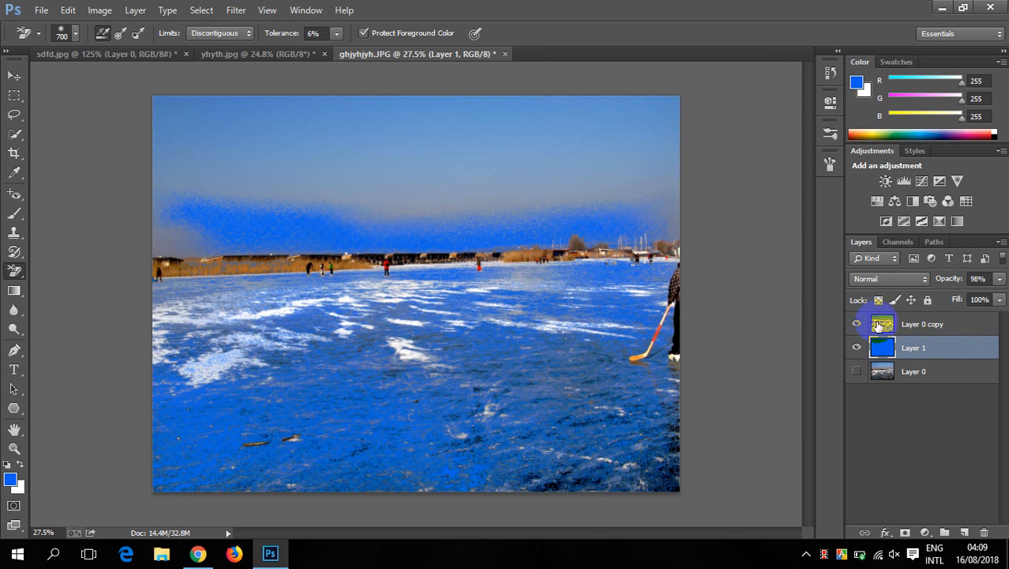
click(857, 324)
click(857, 347)
click(857, 371)
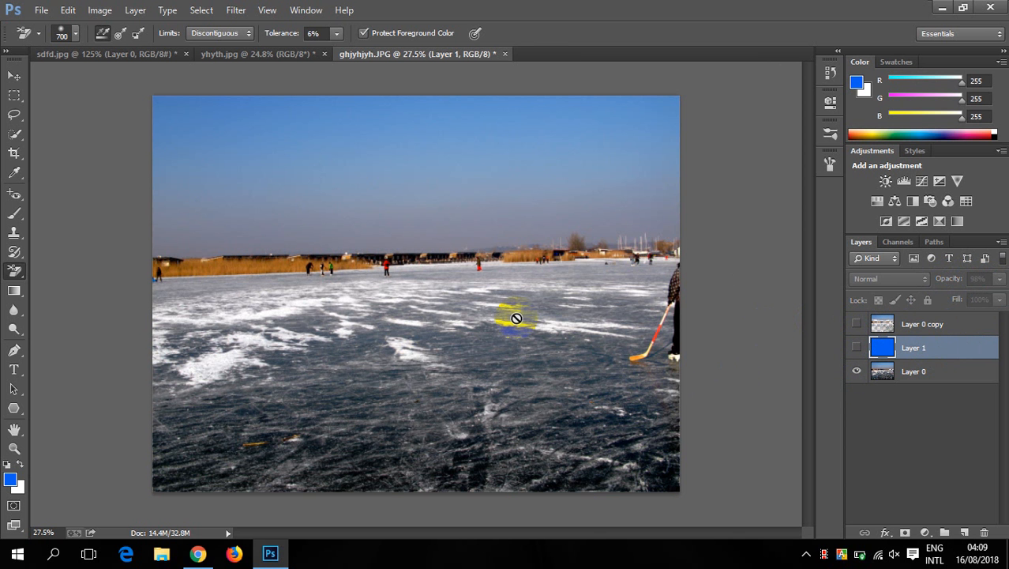
click(857, 347)
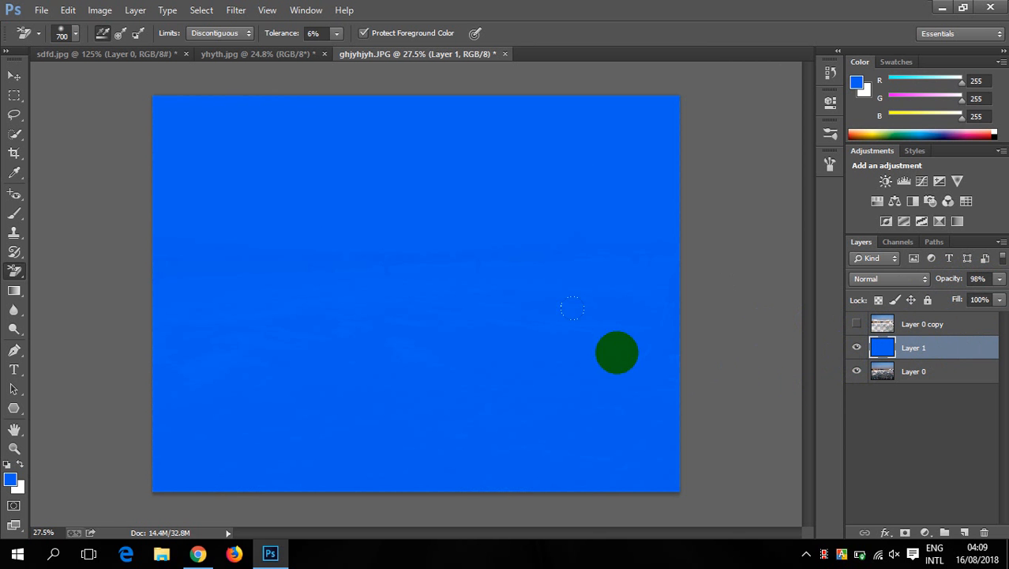
click(859, 324)
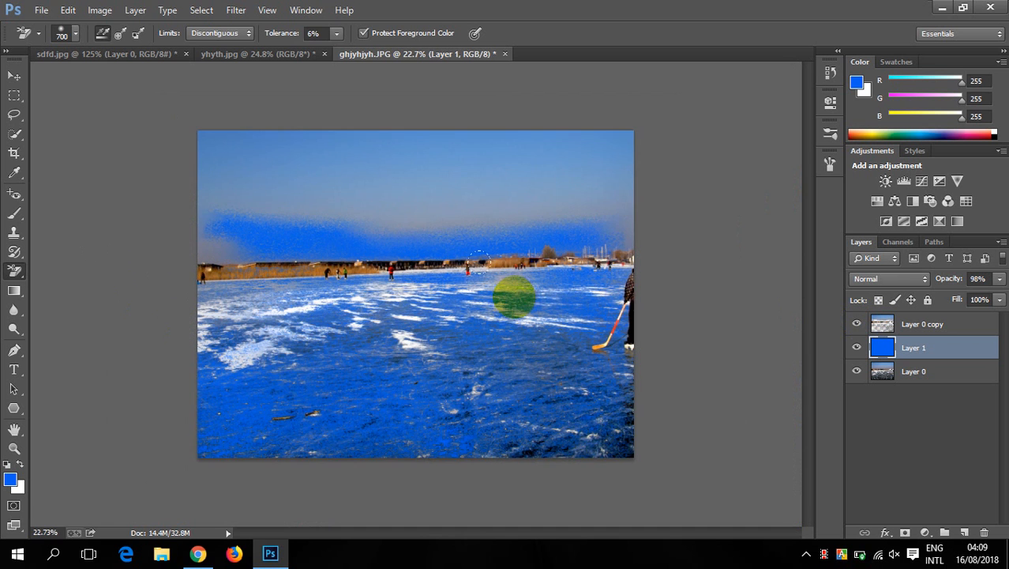
scroll(513, 293, up, 3)
scroll(499, 301, down, 4)
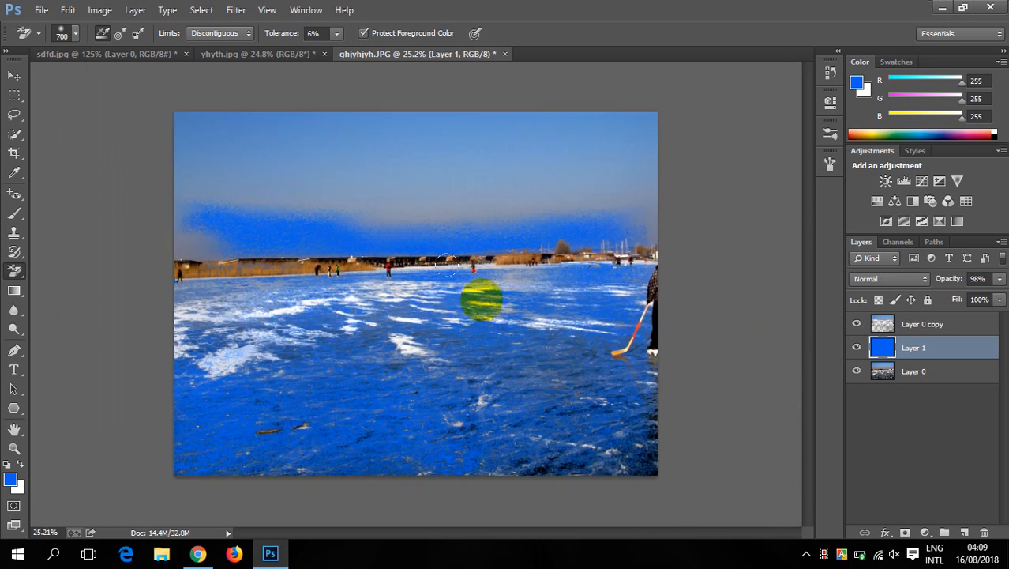
scroll(431, 294, up, 4)
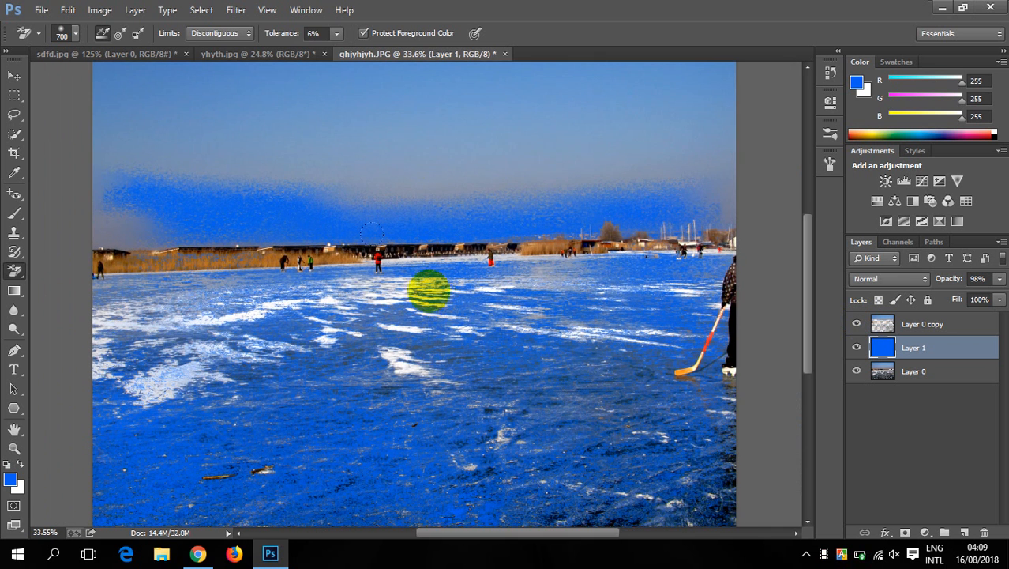
- Close ghjyhjyh.JPG without saving its changes, and keep yhyth.jpg open by cancelling its closing
click(504, 54)
click(507, 217)
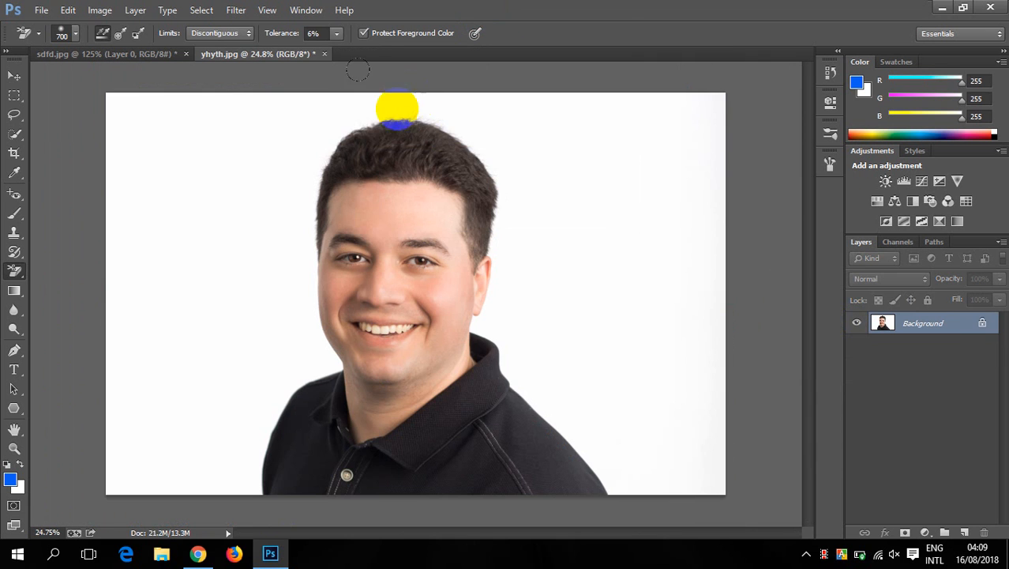
click(323, 55)
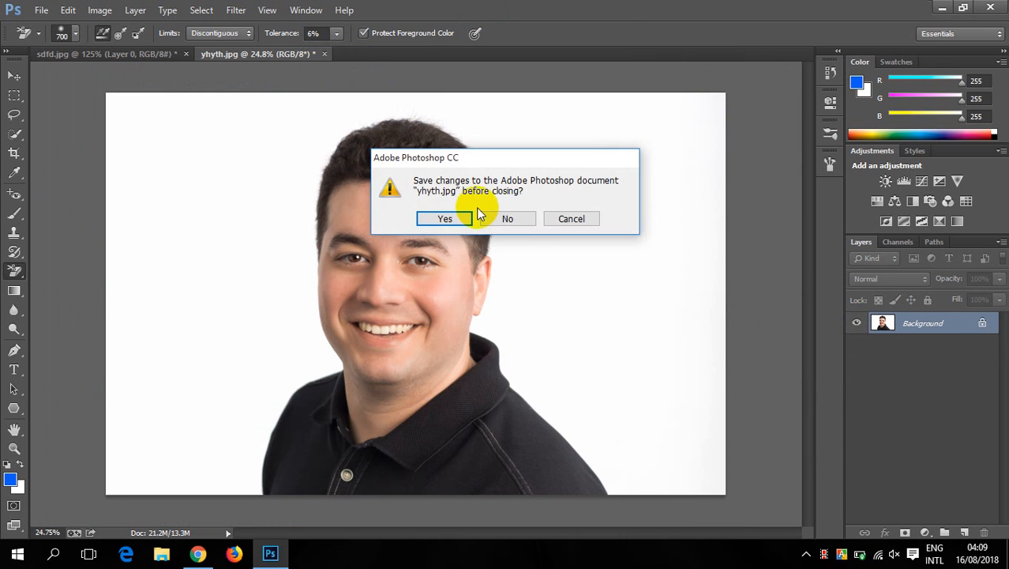
click(571, 219)
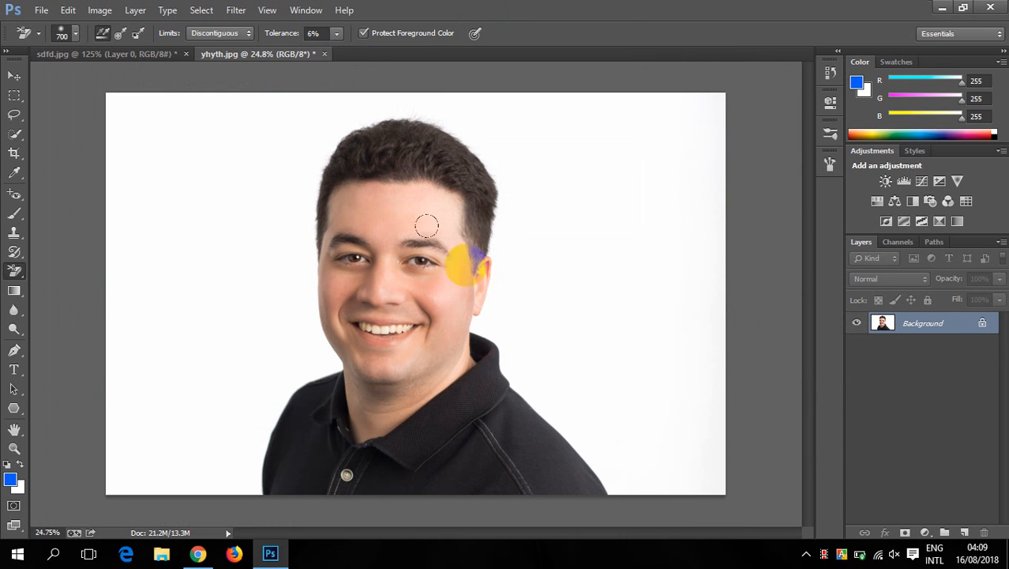
- Activate the Gradient tool and set the background color to pure red, ff0000
click(24, 294)
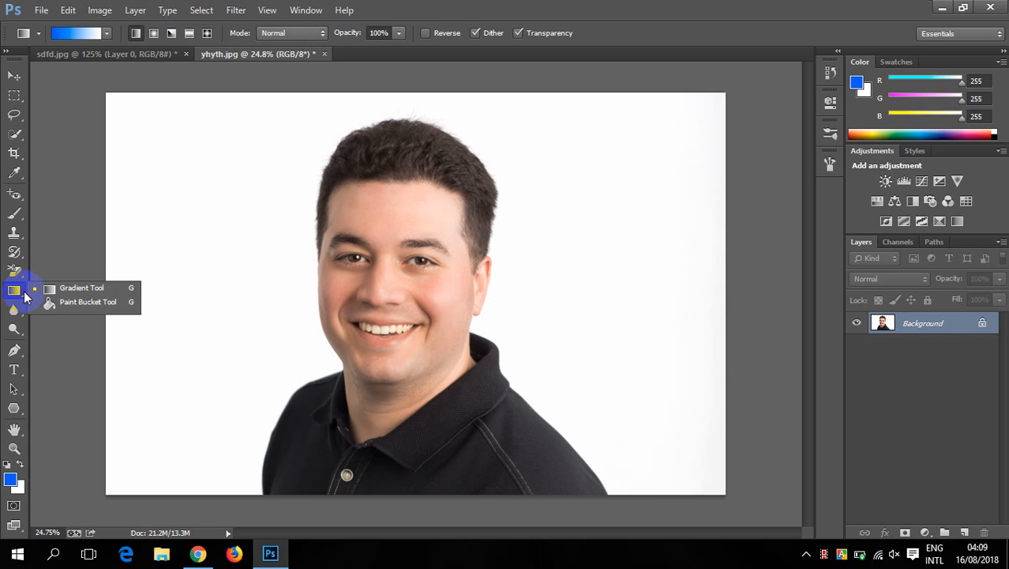
click(100, 290)
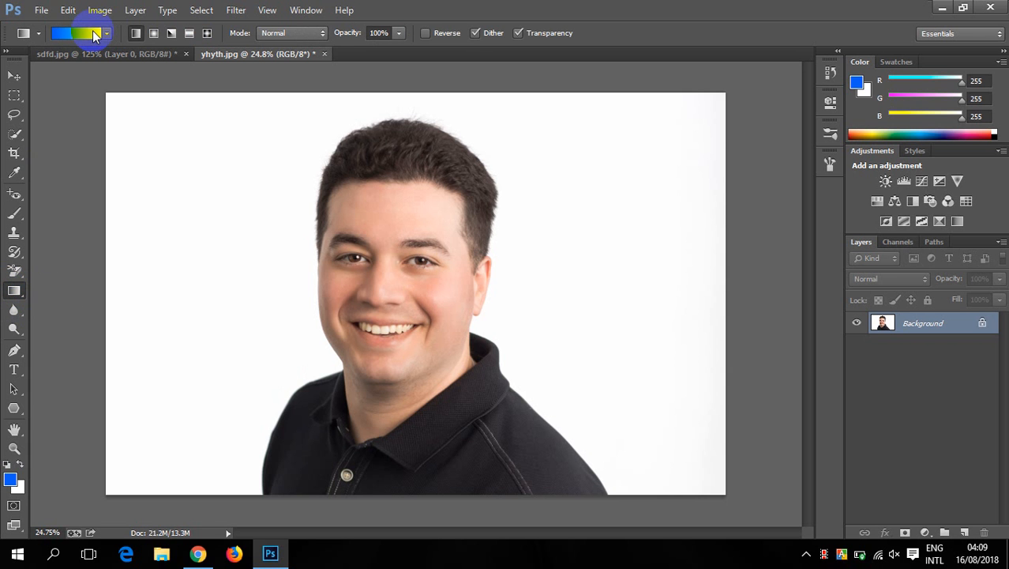
click(23, 488)
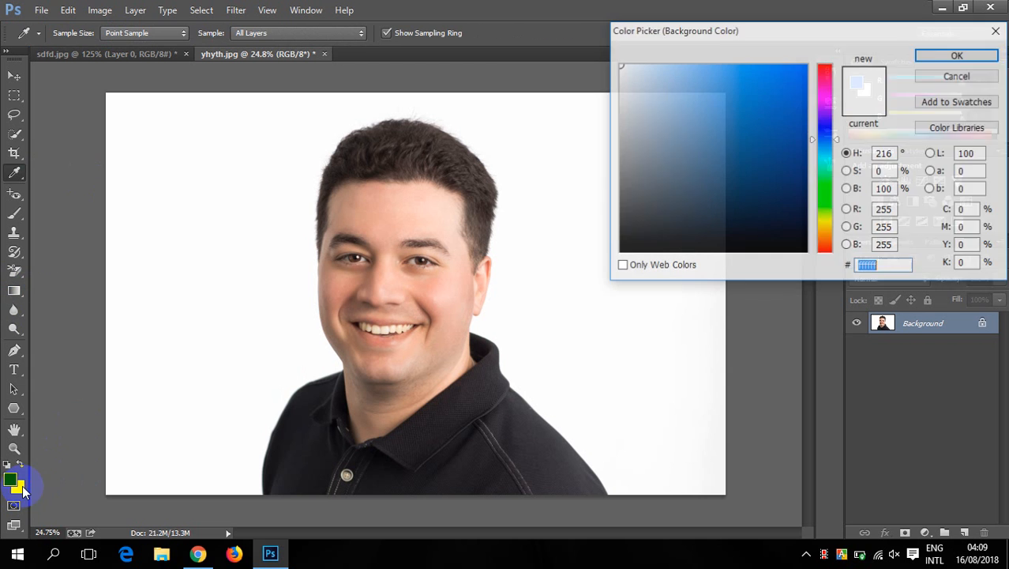
click(825, 66)
click(796, 71)
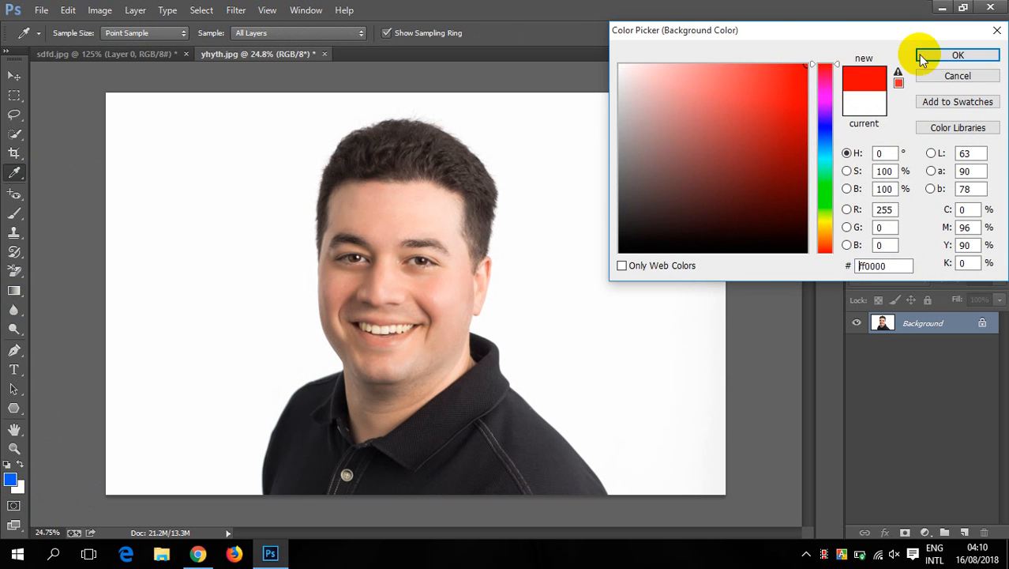
click(956, 55)
click(14, 311)
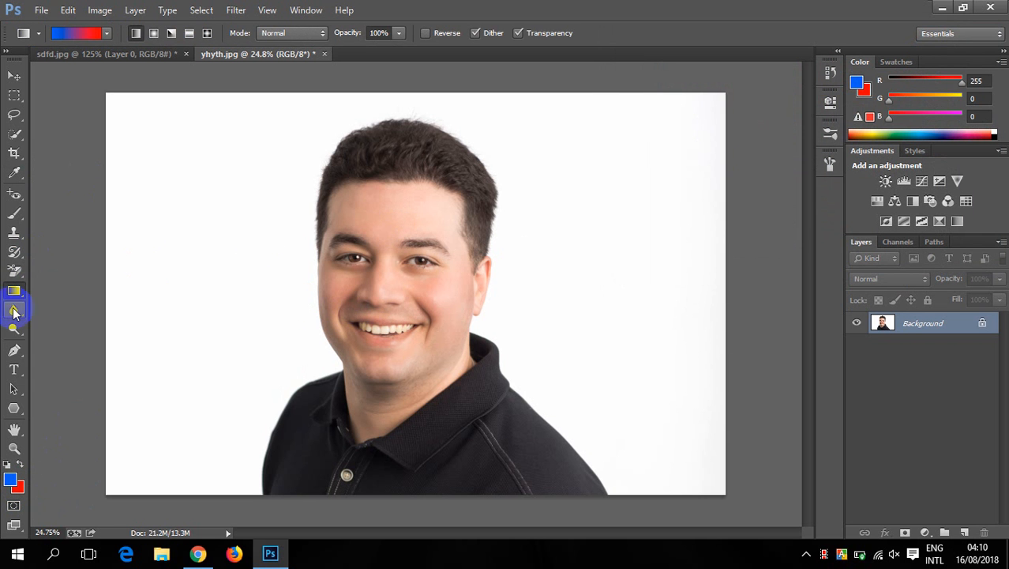
- Draw linear blue-to-red gradients over the Background of yhyth.jpg, trying horizontal directions across the full width and shorter diagonal ones
drag(106, 276, 729, 272)
drag(484, 315, 484, 314)
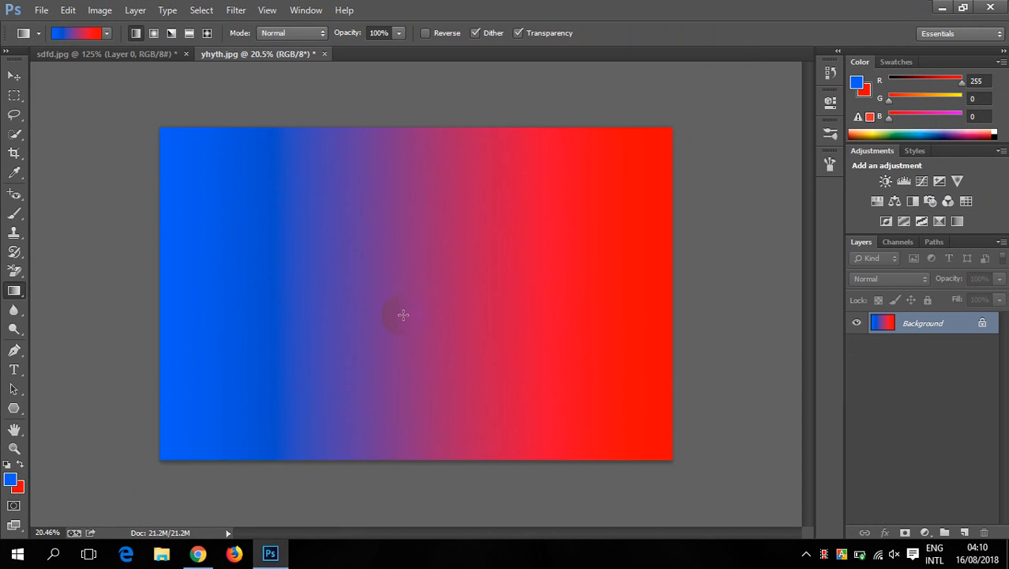
drag(402, 315, 562, 158)
drag(203, 277, 297, 299)
drag(301, 216, 502, 382)
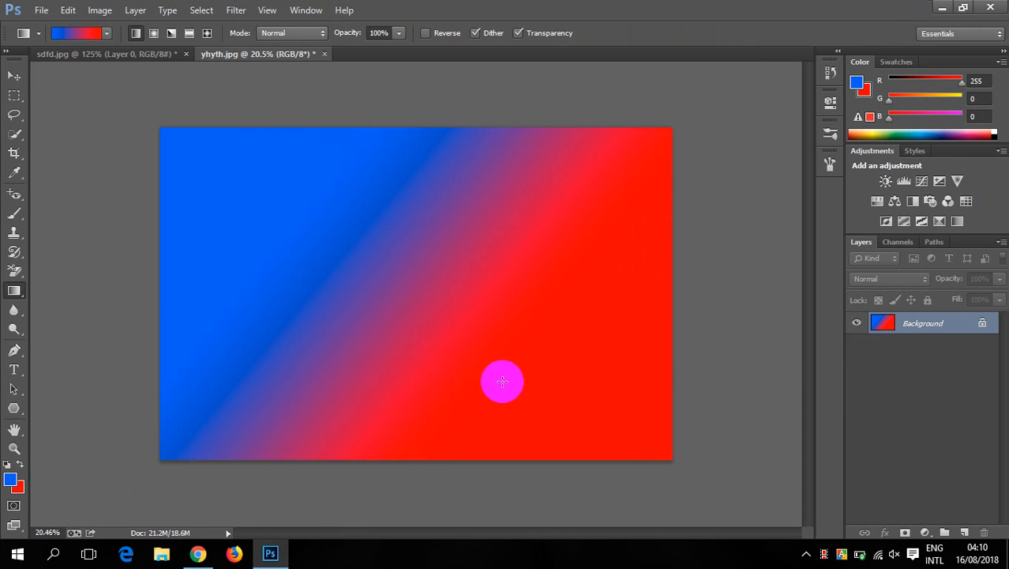
drag(147, 281, 697, 275)
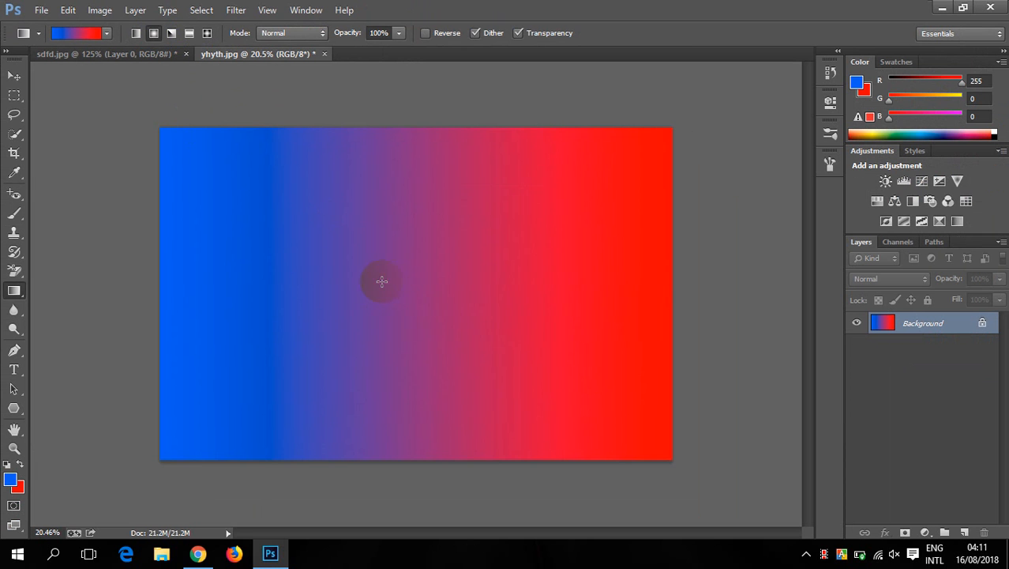
- Draw a radial blue-to-red gradient outward from near the middle of the Background
drag(418, 265, 677, 144)
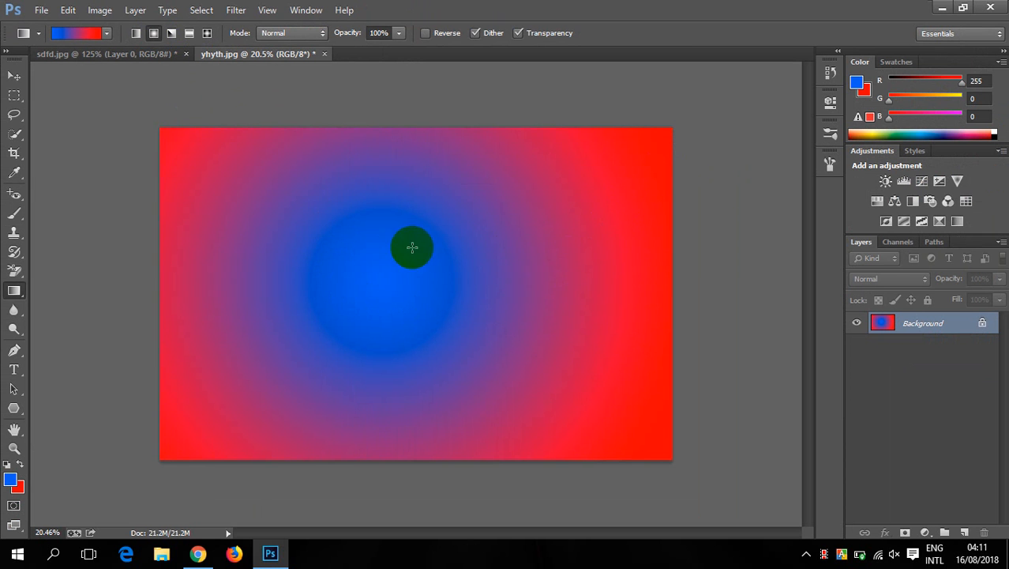
- Redraw the radial blue-to-red gradient, then enable Reverse and draw radial red-to-blue gradients outward from near the middle of the Background
drag(373, 267, 687, 154)
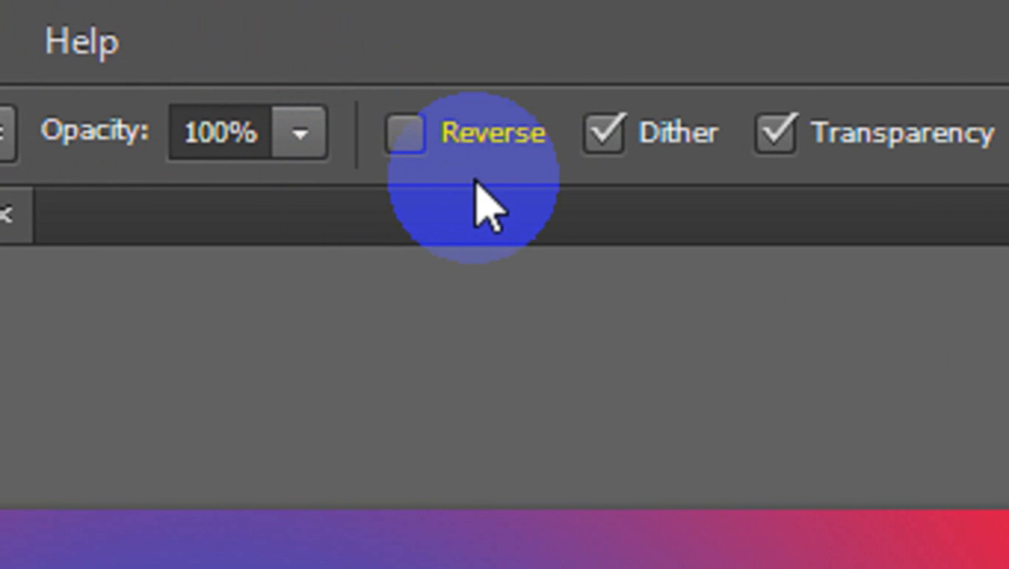
click(411, 136)
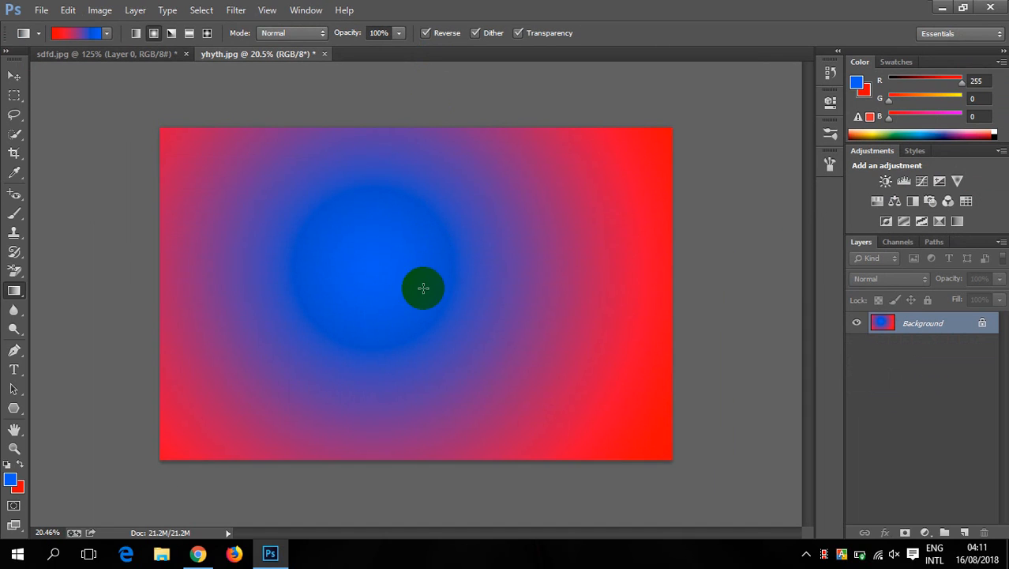
drag(390, 279, 685, 143)
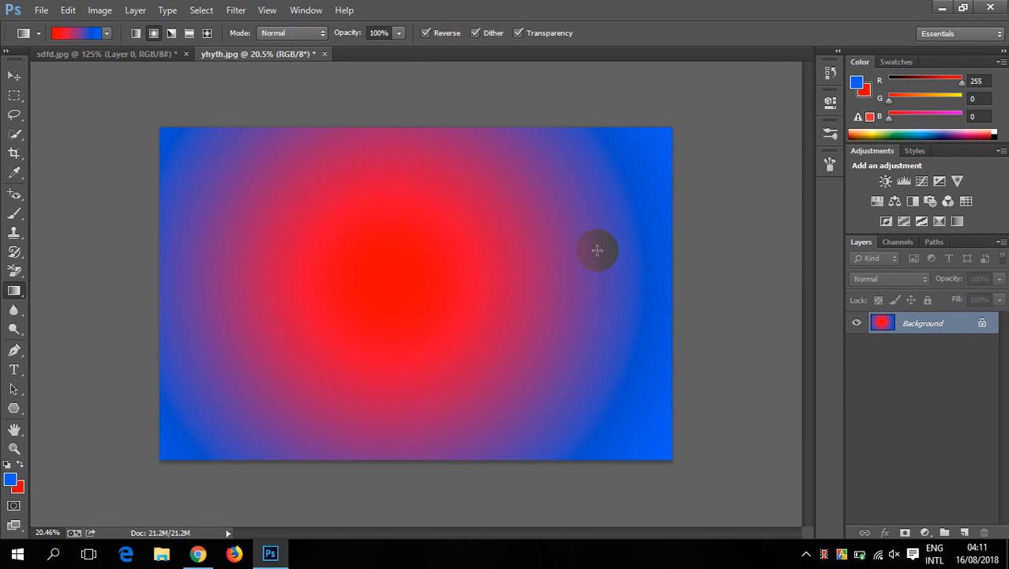
drag(383, 277, 627, 164)
- Draw reversed angle gradients from near the middle of the Background, trying a diagonal and a vertical direction
click(171, 34)
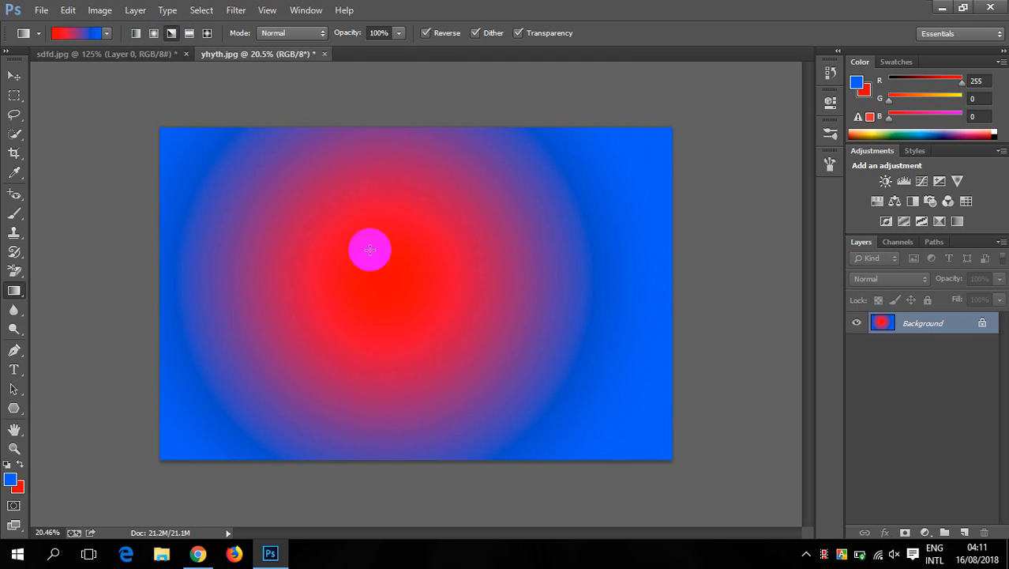
drag(383, 286, 682, 144)
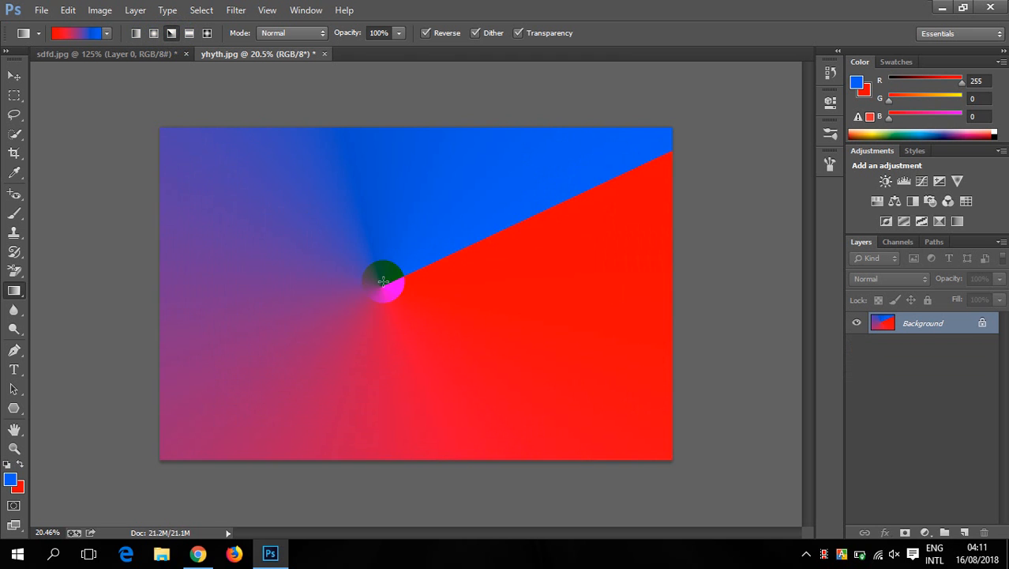
drag(322, 302, 318, 152)
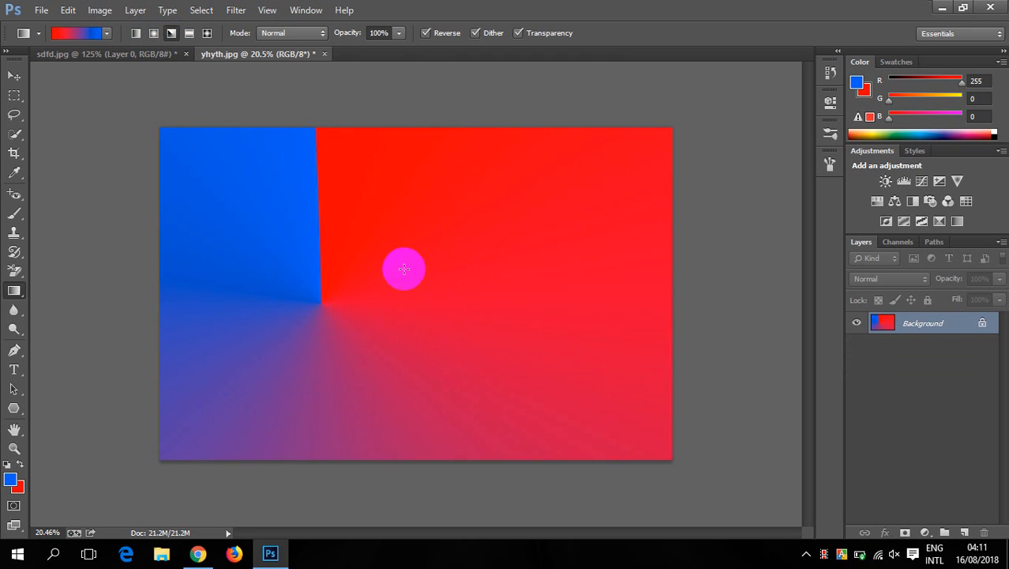
key(ctrl+z)
- Draw reflected red-to-blue gradients over the Background, one across its width and one along its height
click(190, 33)
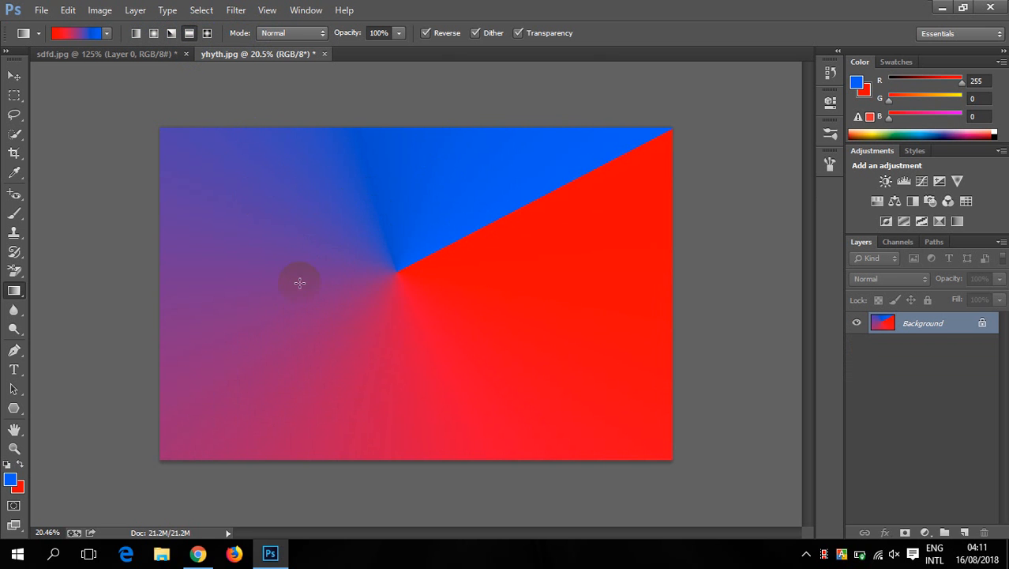
drag(154, 277, 739, 249)
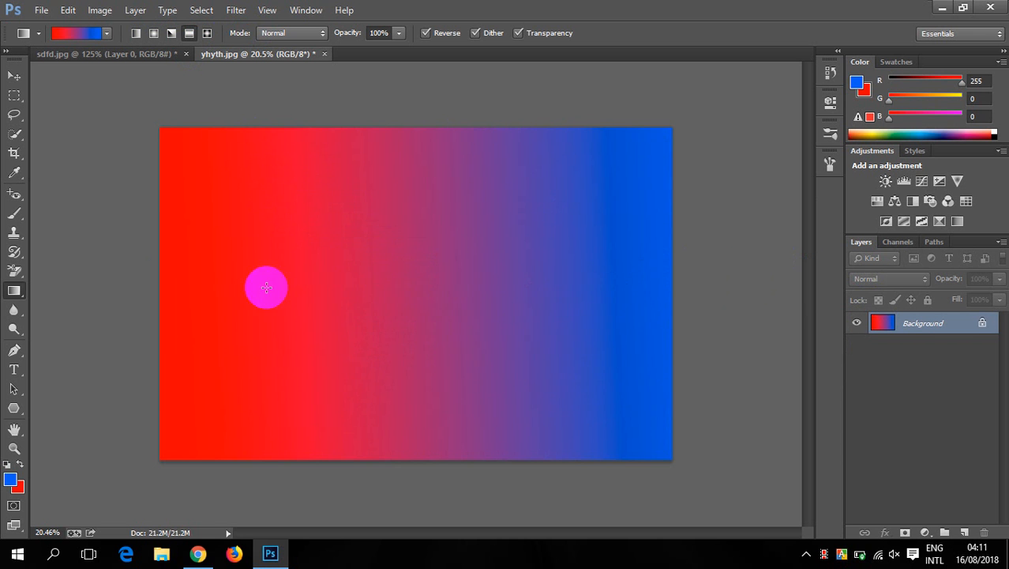
drag(399, 478, 415, 471)
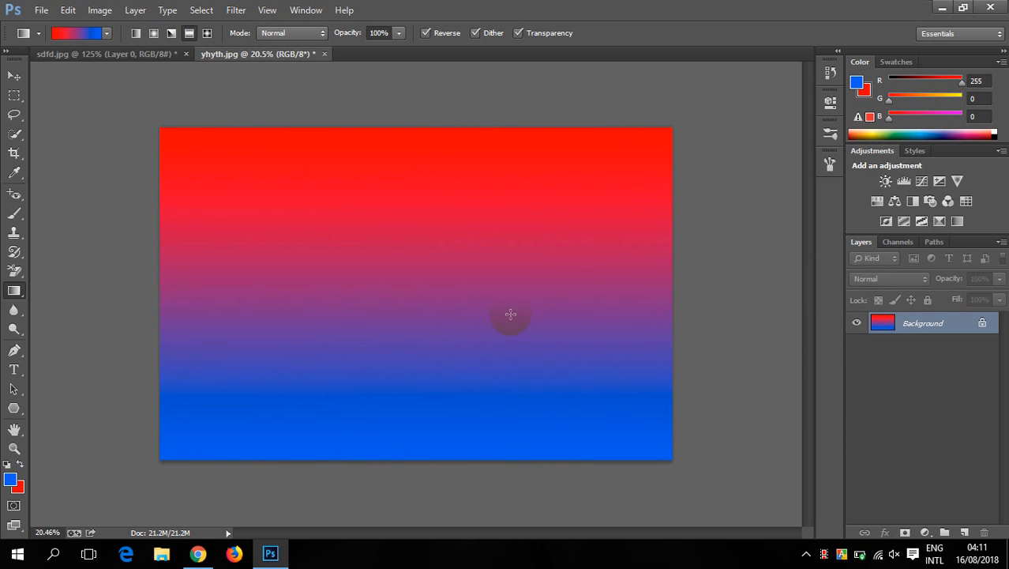
- Load the Blue, Yellow, Blue preset and draw reflected gradients over the Background, trying vertical directions and the full width
click(87, 36)
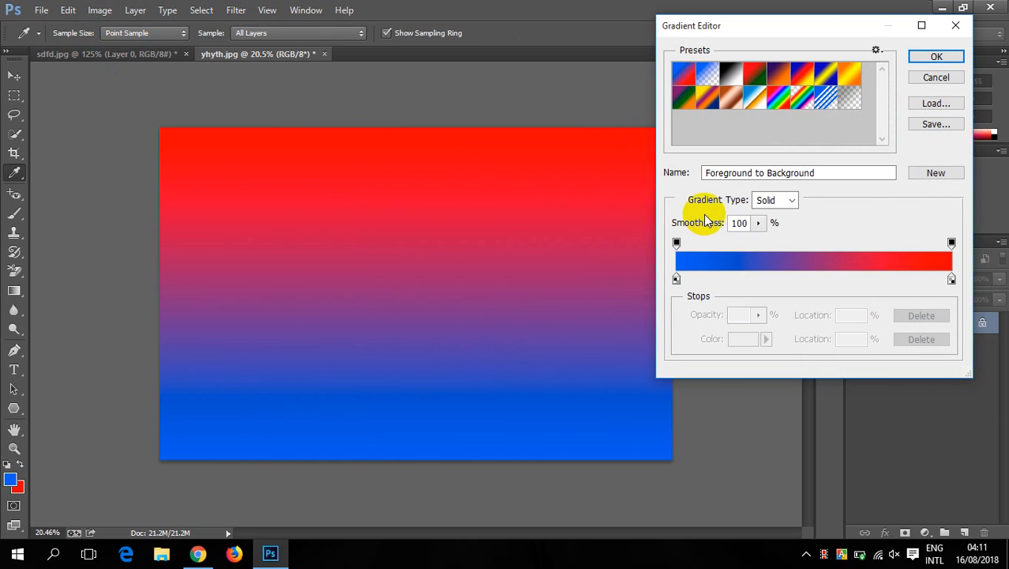
click(828, 75)
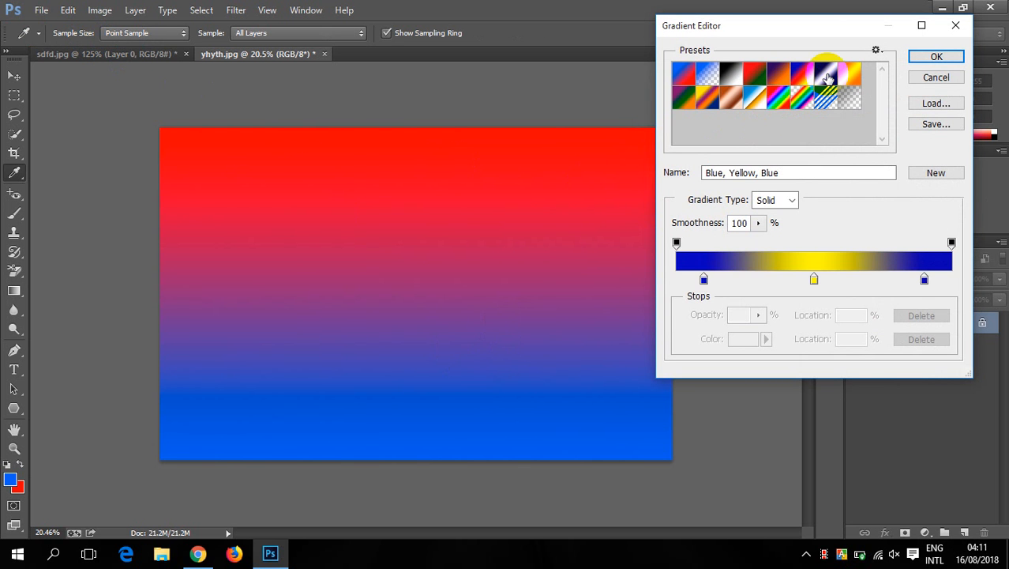
click(938, 57)
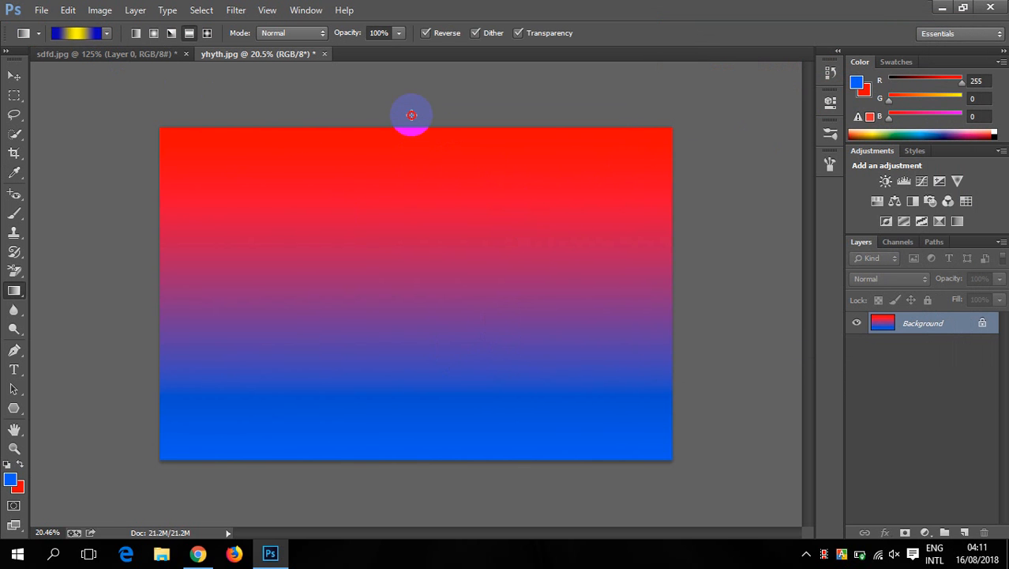
drag(411, 115, 412, 478)
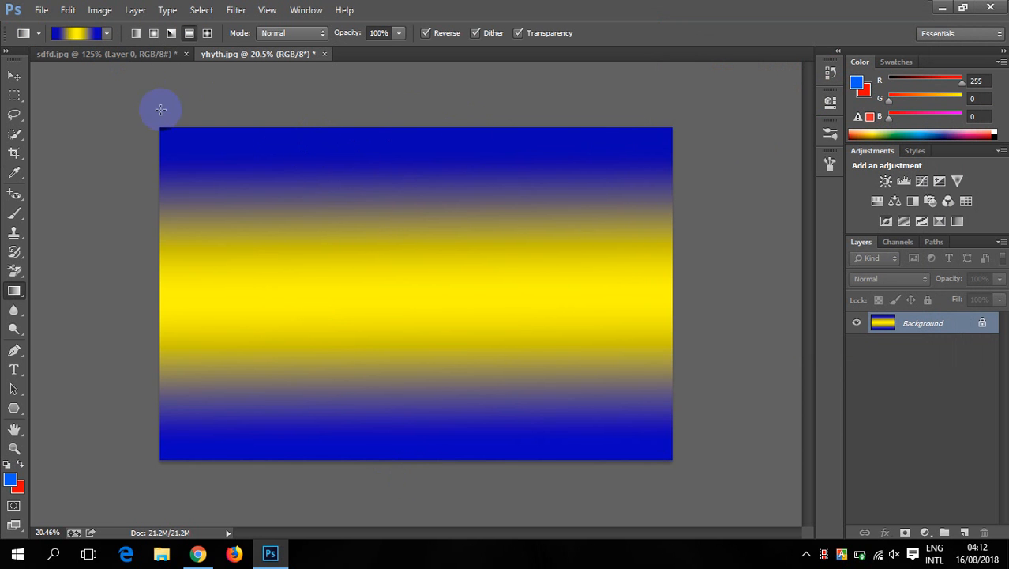
drag(403, 294, 403, 208)
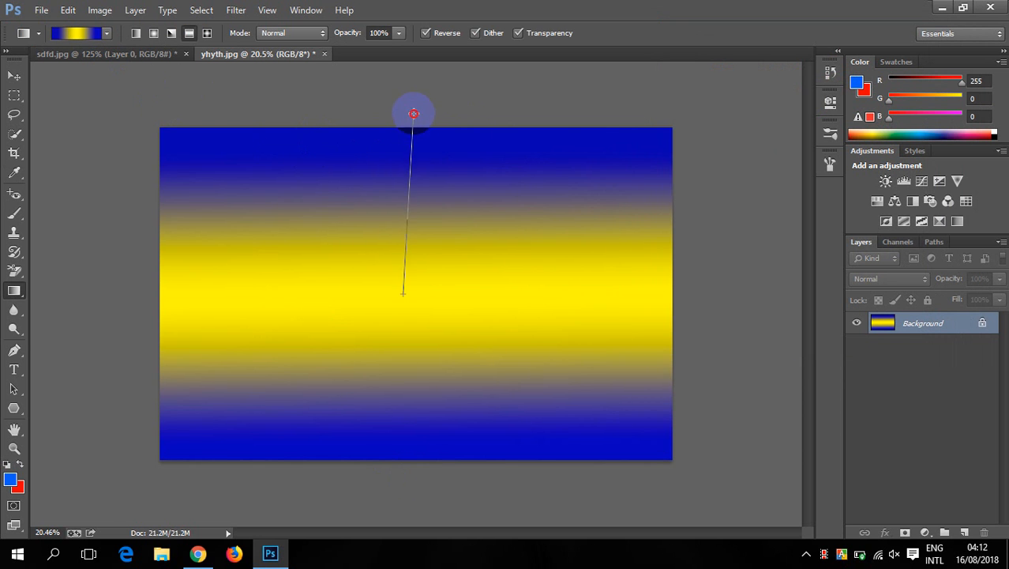
drag(413, 113, 413, 111)
drag(77, 258, 766, 252)
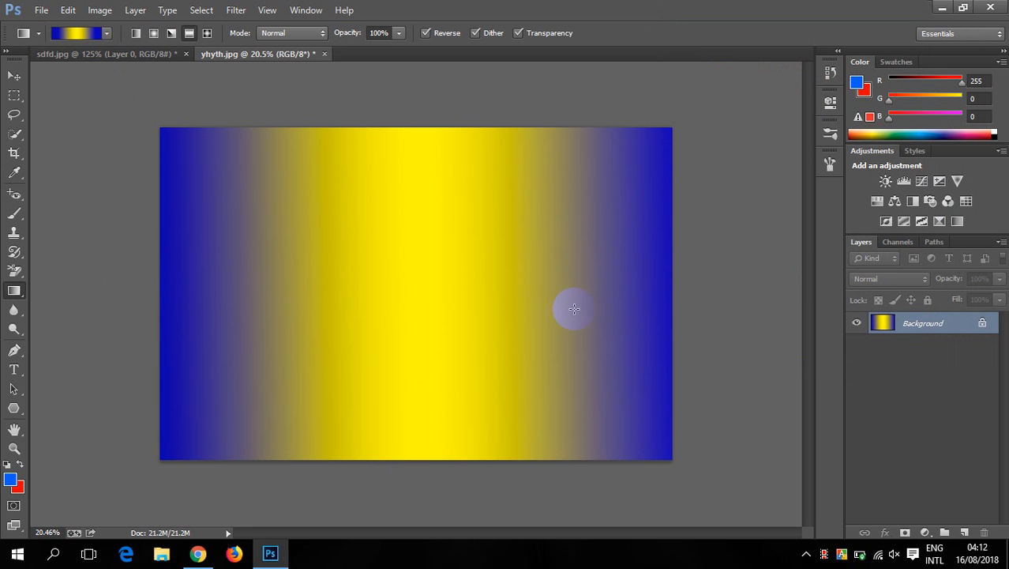
- Draw diamond gradients with the blue and yellow preset, one off-center and one outward from near the middle of the Background
click(210, 33)
drag(327, 325, 631, 180)
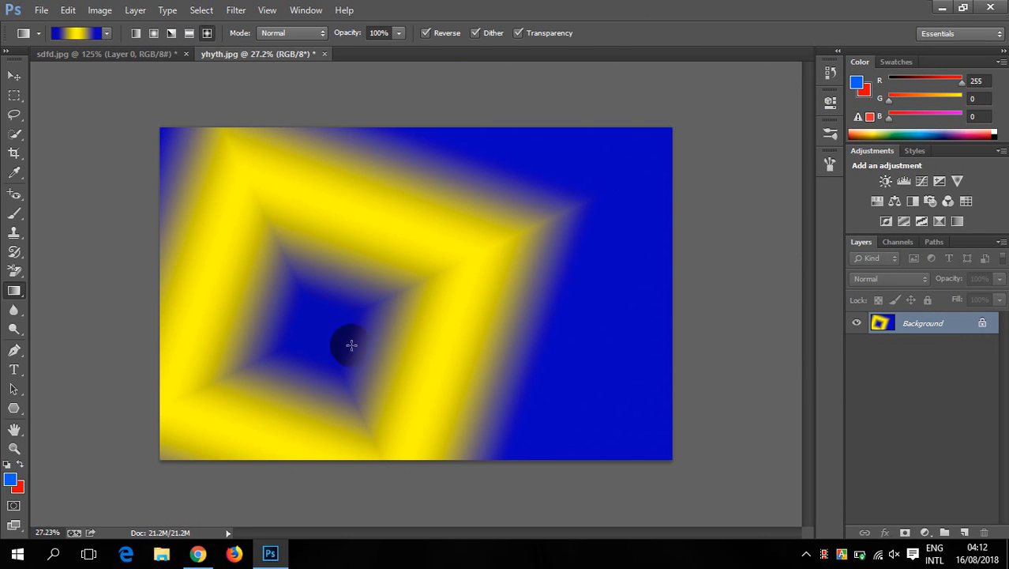
scroll(351, 345, up, 3)
scroll(322, 349, down, 4)
drag(393, 290, 674, 234)
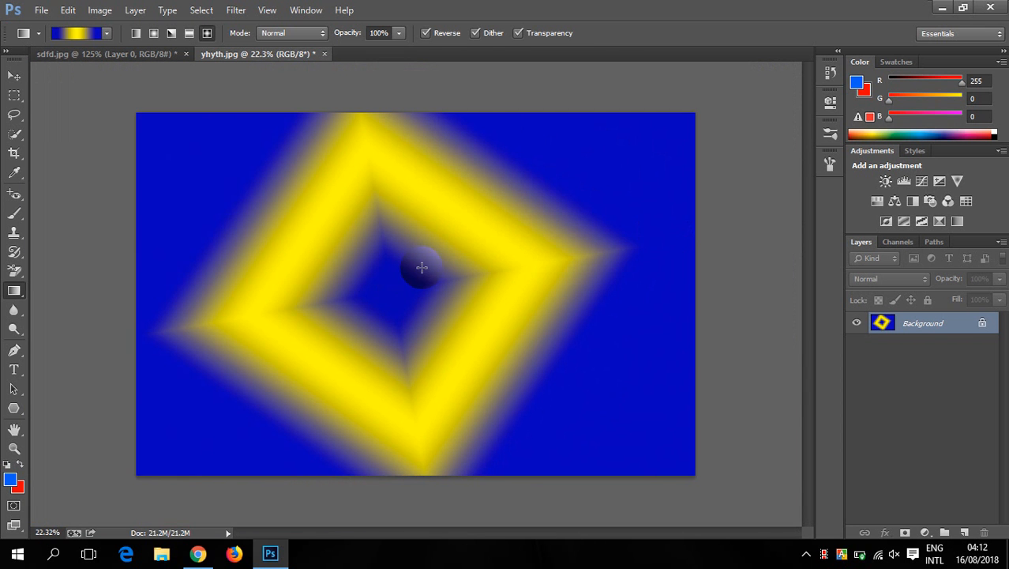
scroll(421, 267, down, 2)
scroll(421, 267, up, 3)
scroll(421, 271, down, 2)
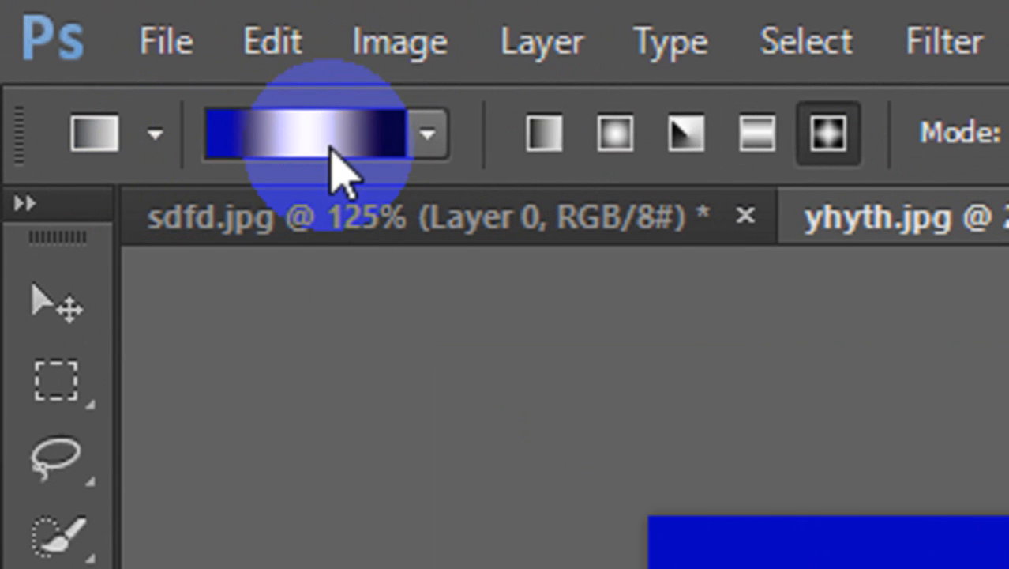
- Load the Blue, Red, Yellow preset and draw a linear gradient horizontally across the full width of the Background
click(324, 146)
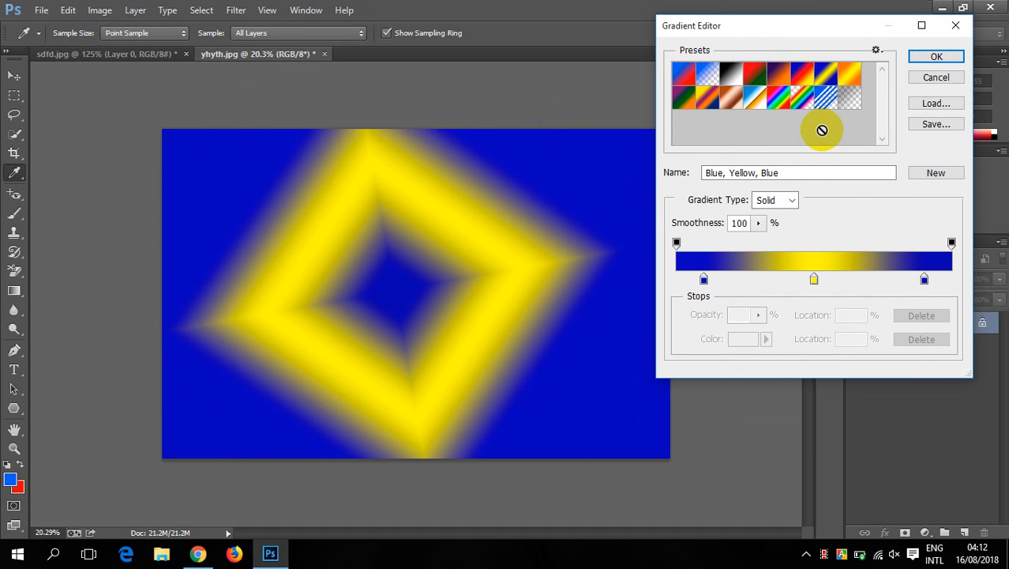
click(789, 68)
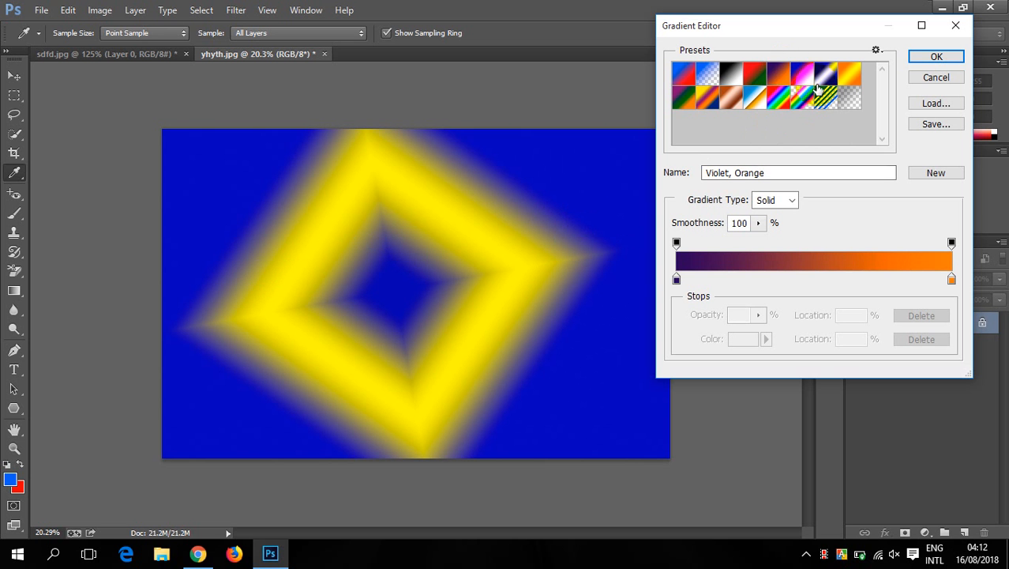
click(801, 75)
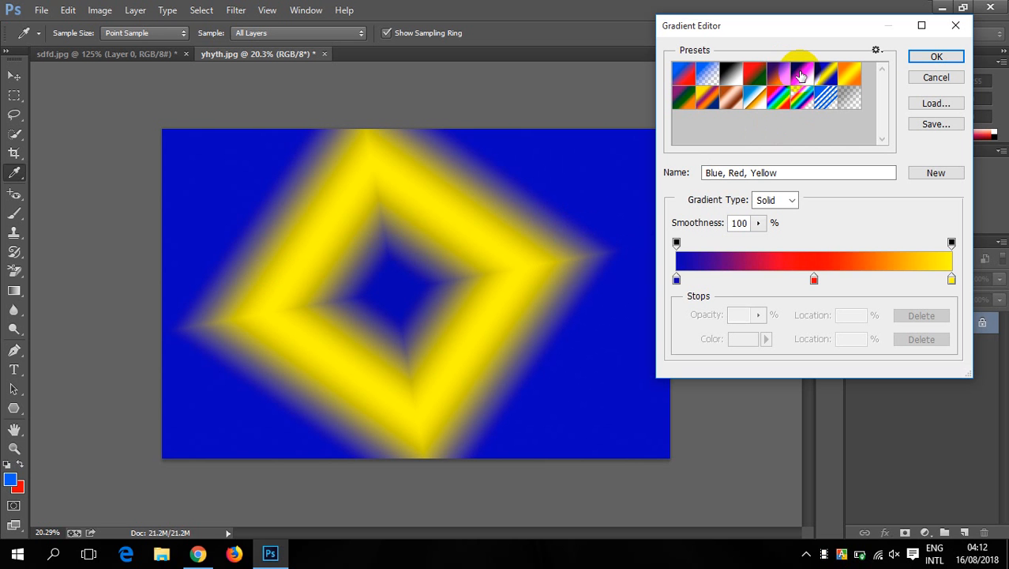
click(935, 58)
drag(181, 263, 667, 229)
drag(158, 230, 737, 231)
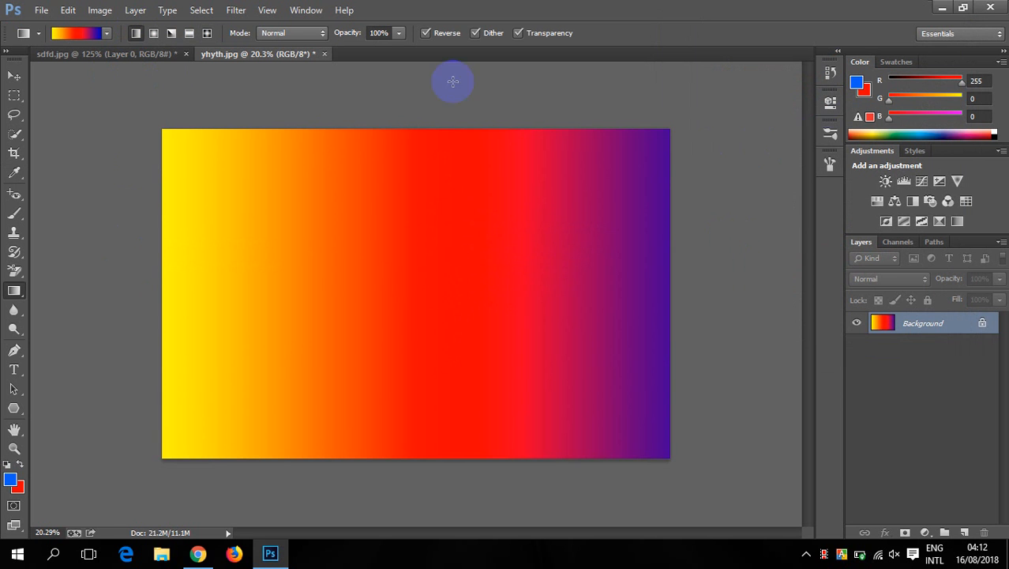
- Load the Transparent Rainbow preset and draw several overlapping linear gradients in different diagonal directions over the Background
click(80, 34)
click(803, 107)
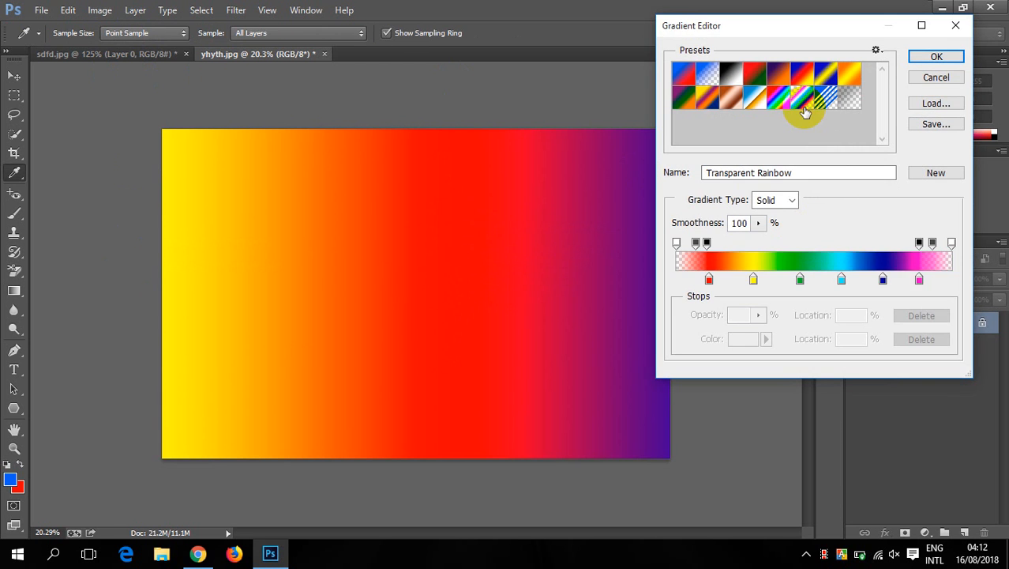
click(936, 57)
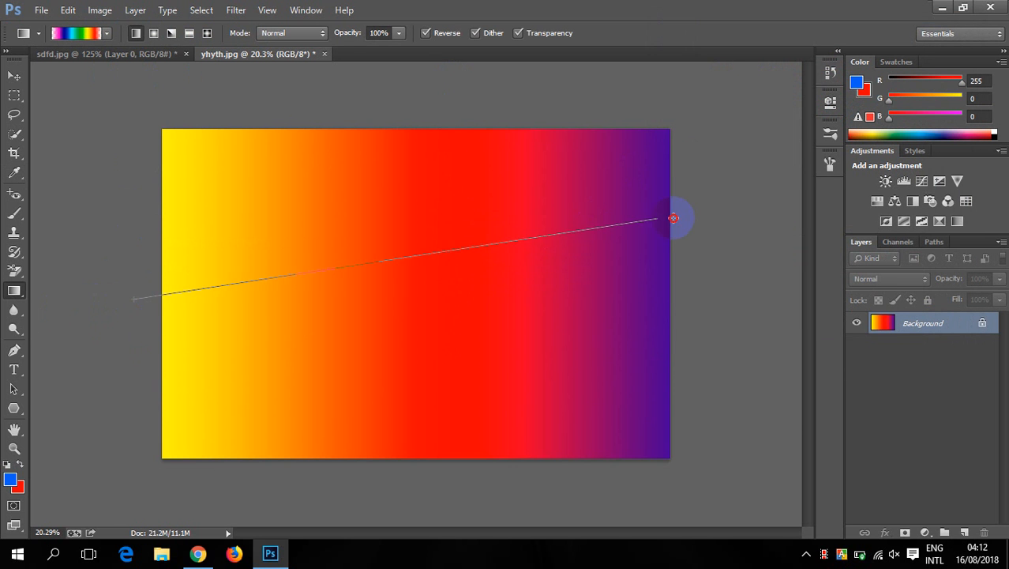
drag(673, 218, 681, 215)
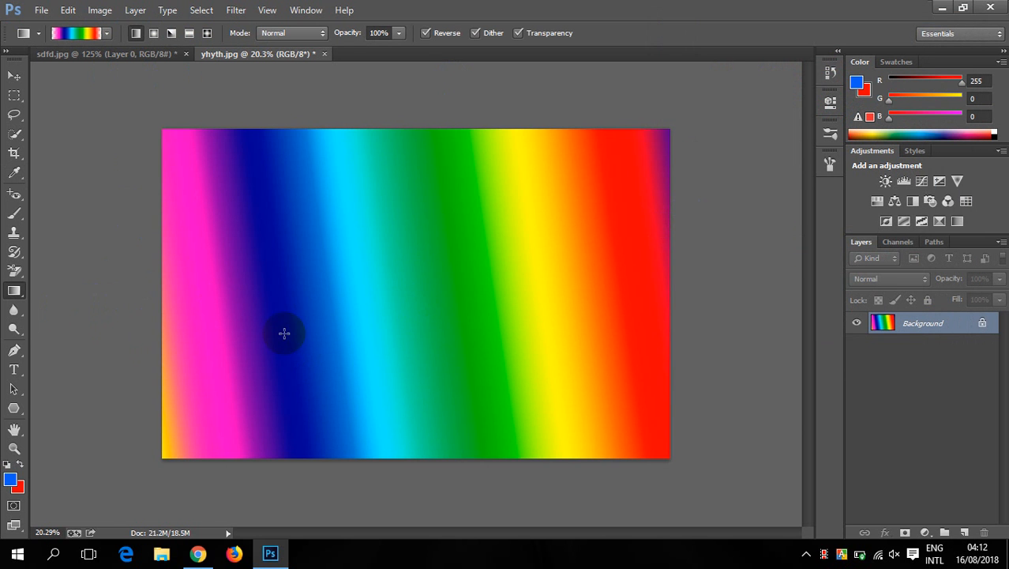
drag(285, 334, 628, 228)
drag(549, 201, 235, 337)
drag(333, 190, 502, 431)
drag(347, 421, 586, 255)
- Try moving the Transparent Rainbow gradient's red color stop and its starting opacity stop to location 0%, with 0% opacity
click(87, 34)
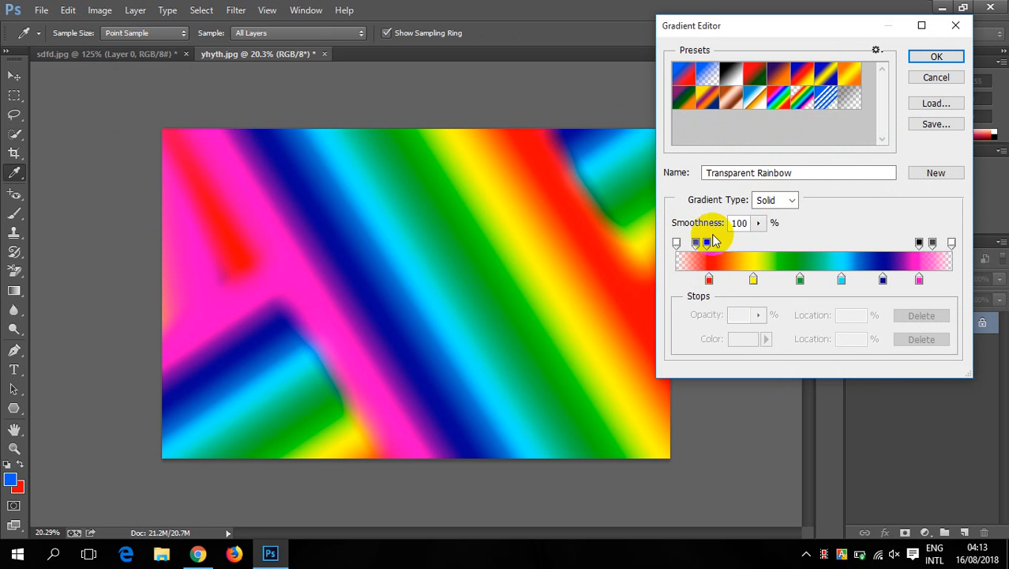
drag(709, 279, 676, 278)
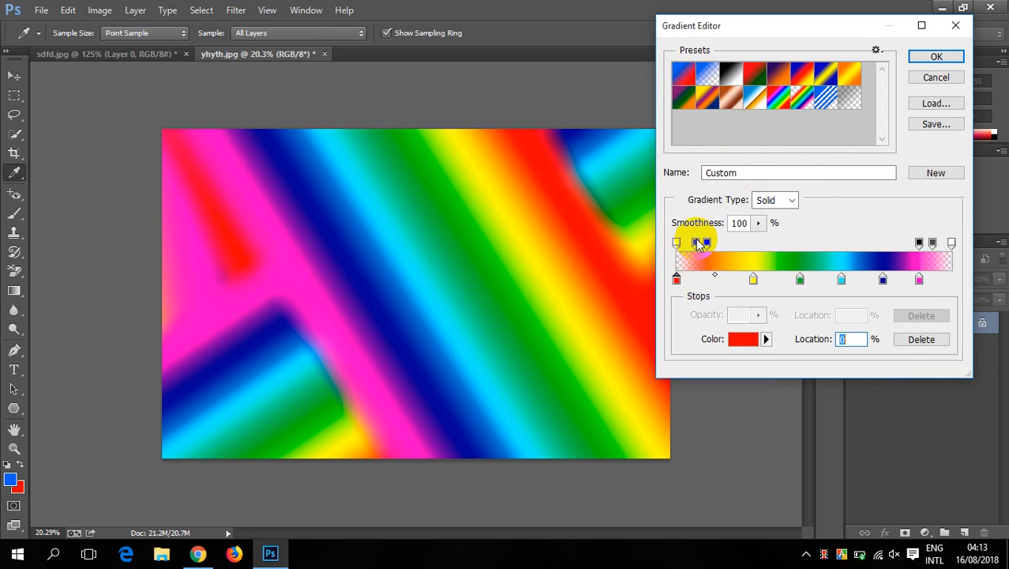
drag(705, 244, 664, 250)
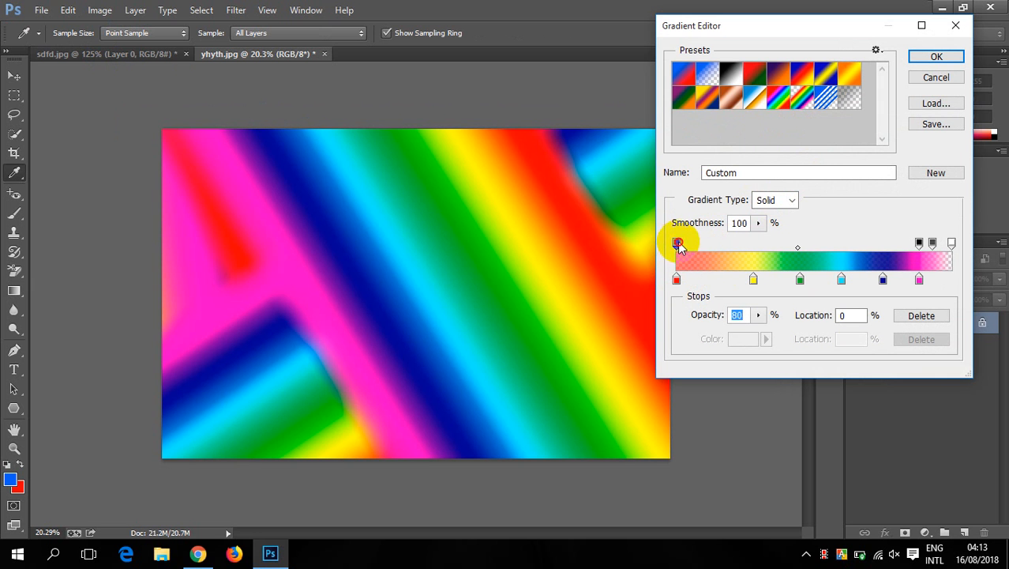
text(0)
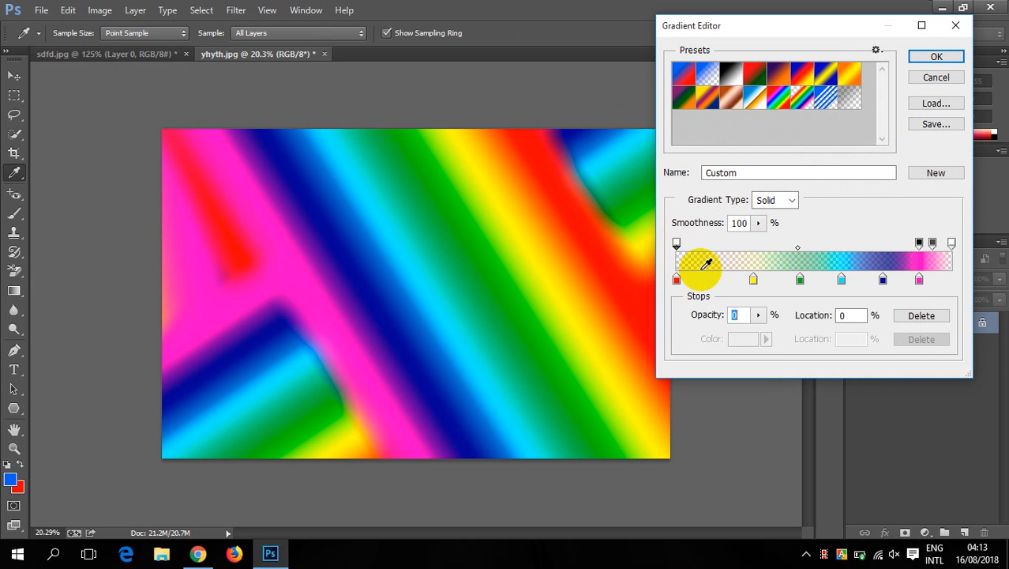
- Load the Blue, Yellow, Blue preset, move its first blue color stop to location 0% and recolor it red, fc0000
click(834, 77)
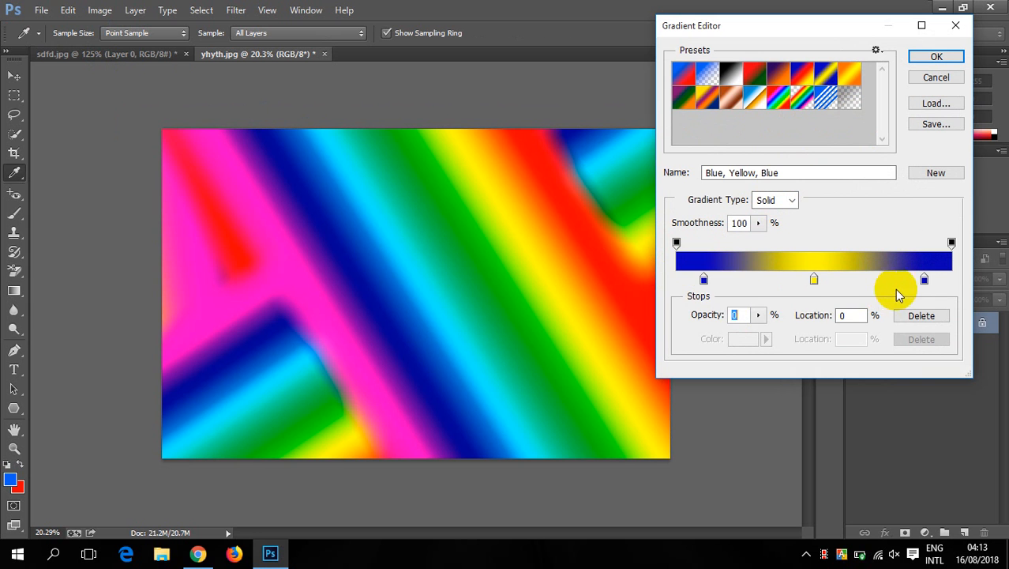
drag(705, 282, 646, 288)
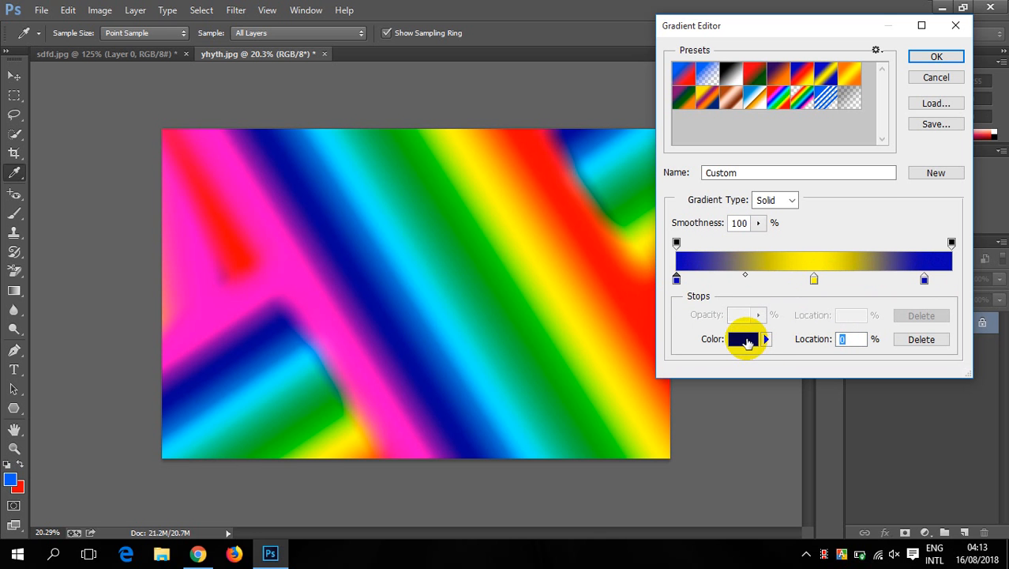
click(747, 339)
drag(824, 92, 822, 55)
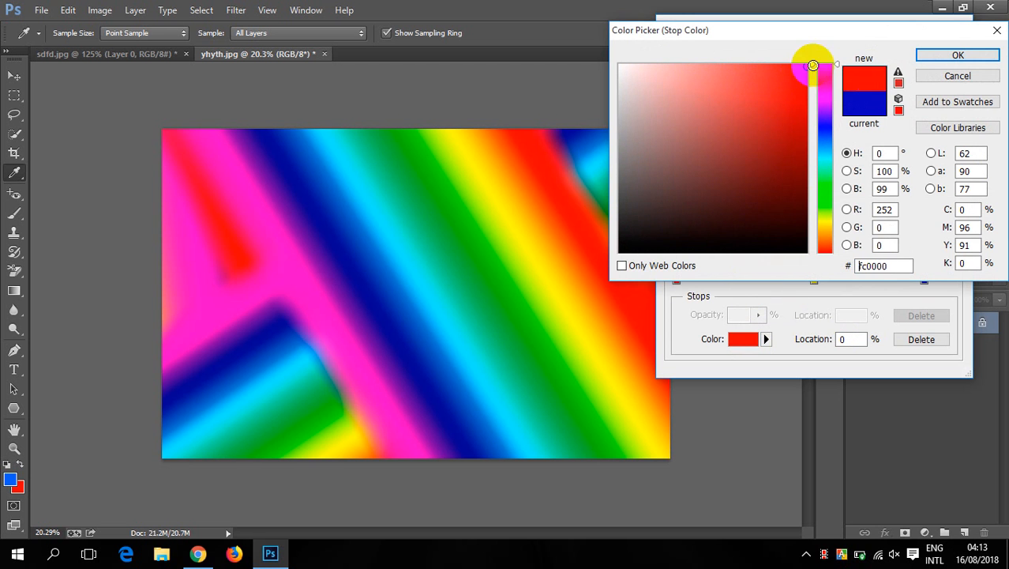
click(958, 55)
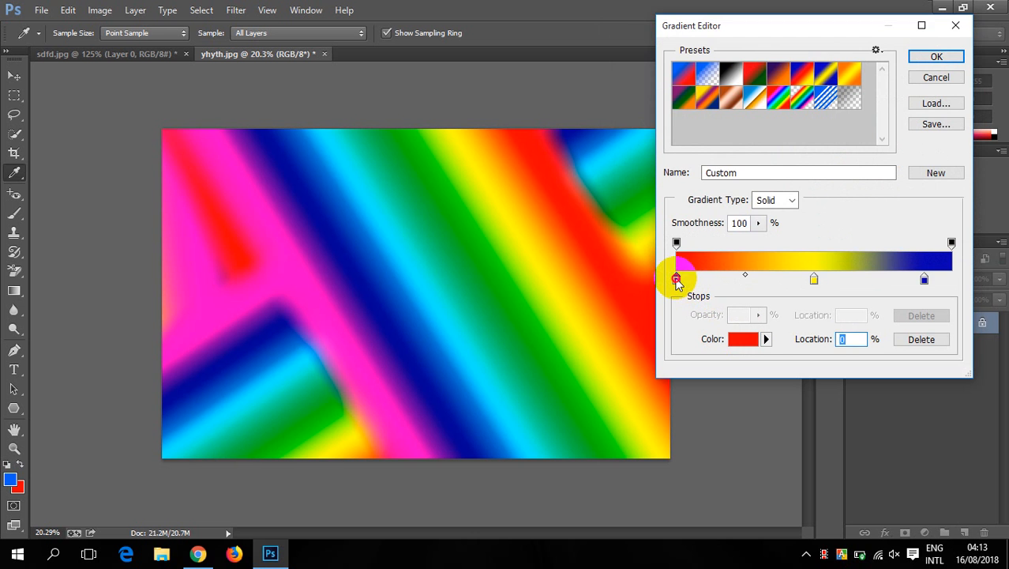
- Change the color of the gradient's red stop at location 0% to a slightly darker red, e30000
double_click(677, 280)
drag(788, 113, 816, 85)
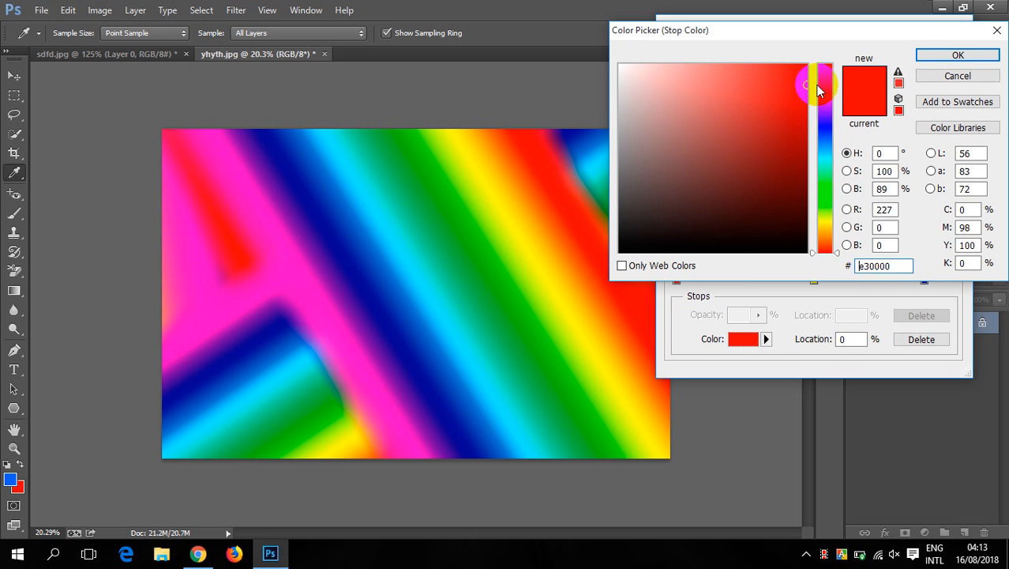
click(958, 55)
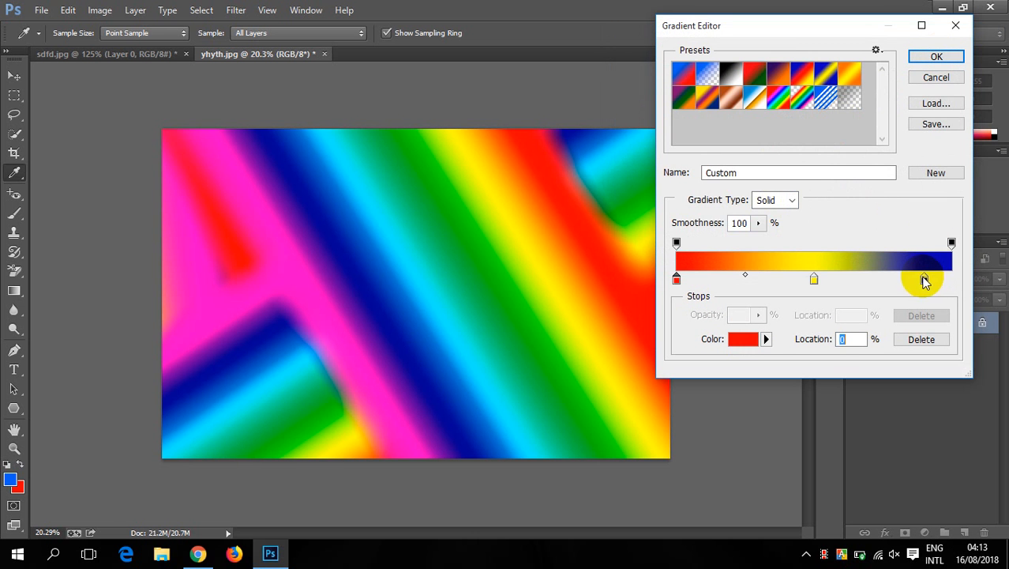
- Move the gradient's last blue color stop to location 100% and recolor it light blue-violet, 7b74ff
drag(925, 281, 955, 280)
double_click(951, 280)
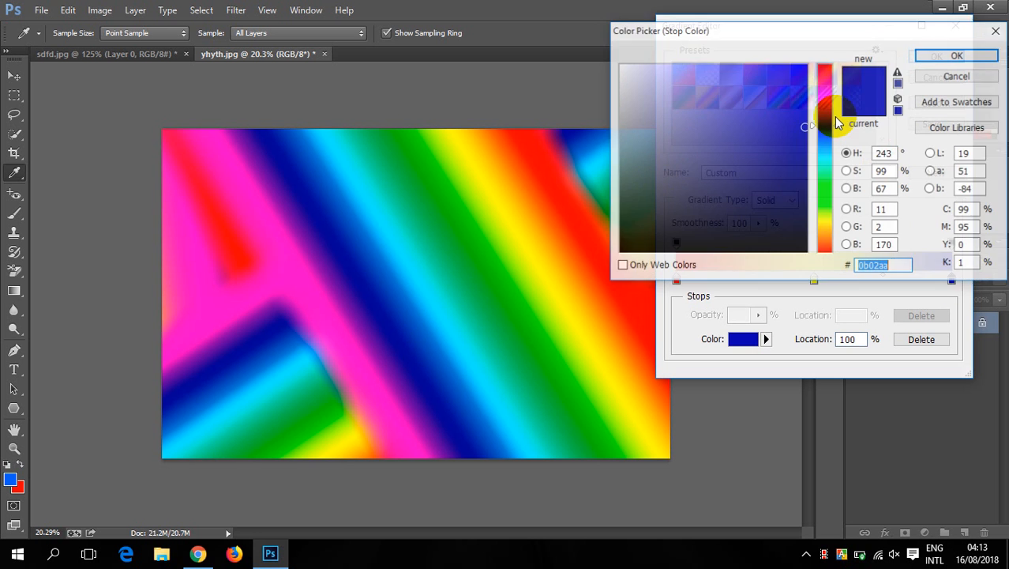
drag(784, 76, 721, 52)
click(941, 55)
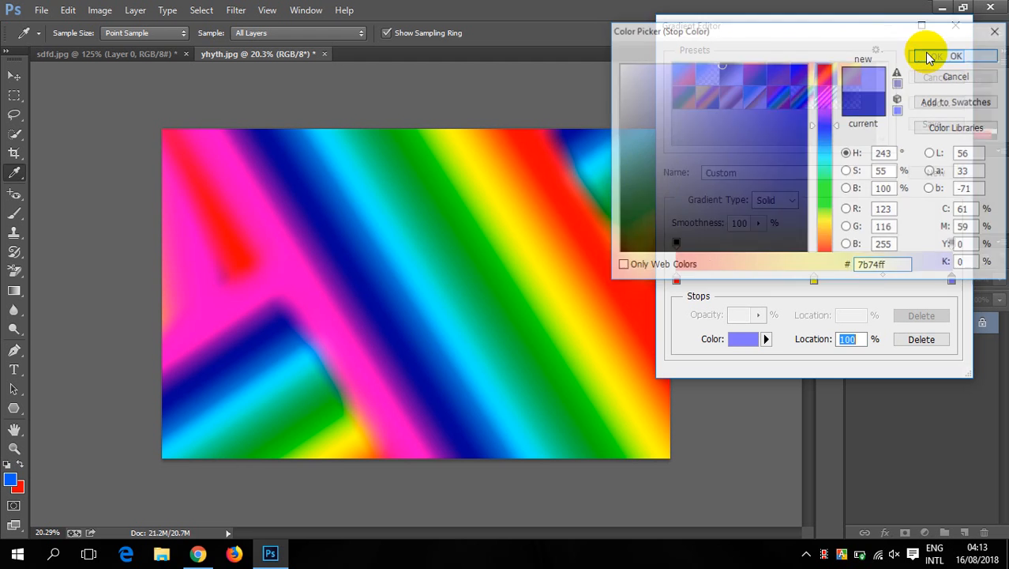
- Shift the yellow middle stop to location 43% and delete it, and try adding and removing another yellow stop at 47%
drag(765, 282, 786, 292)
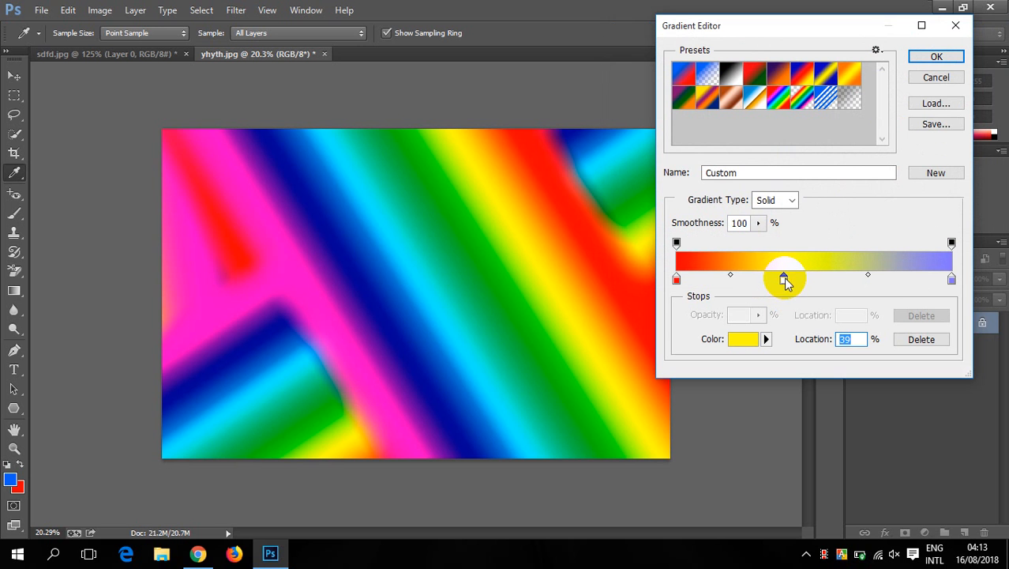
drag(784, 282, 795, 278)
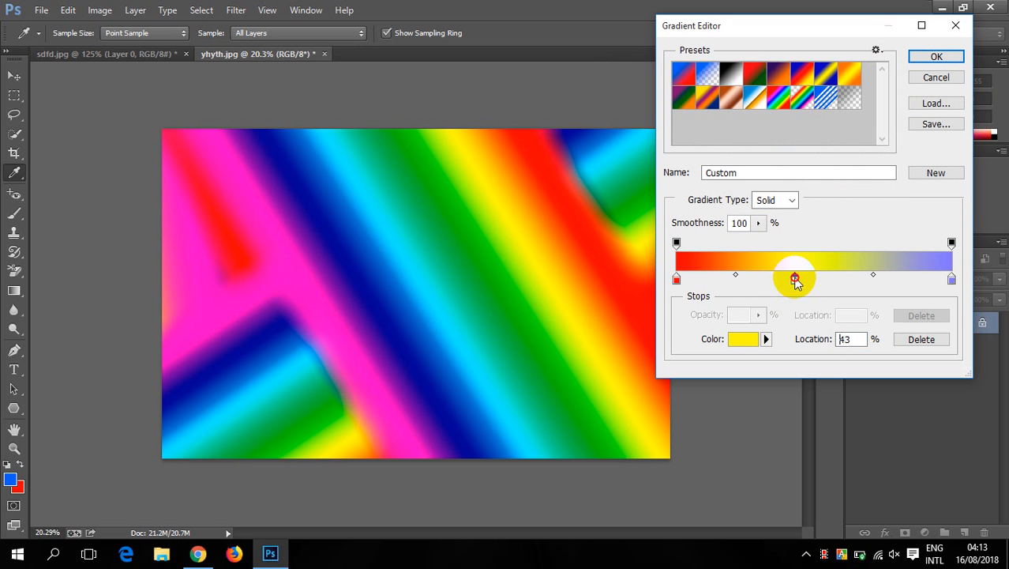
click(922, 339)
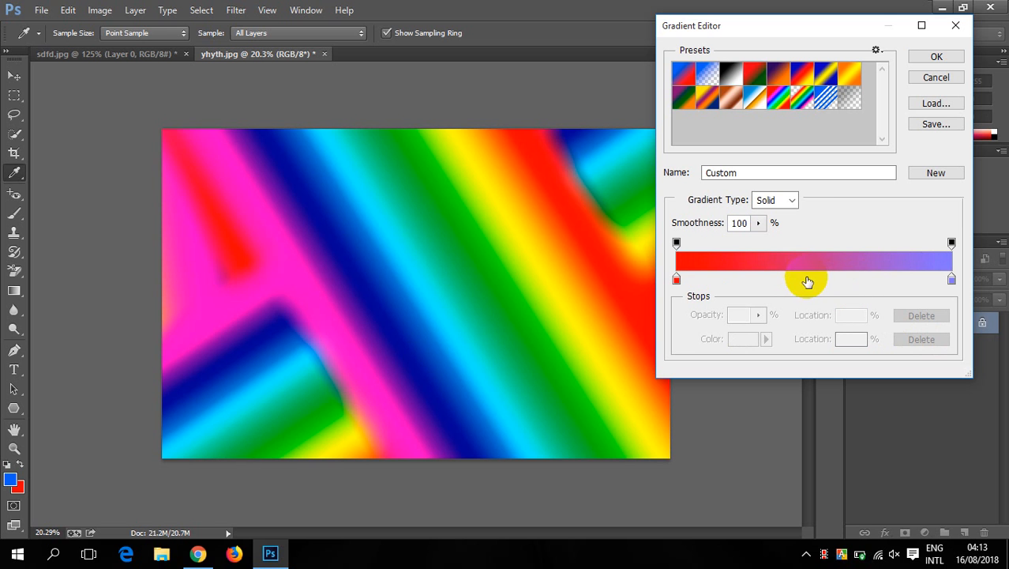
click(806, 280)
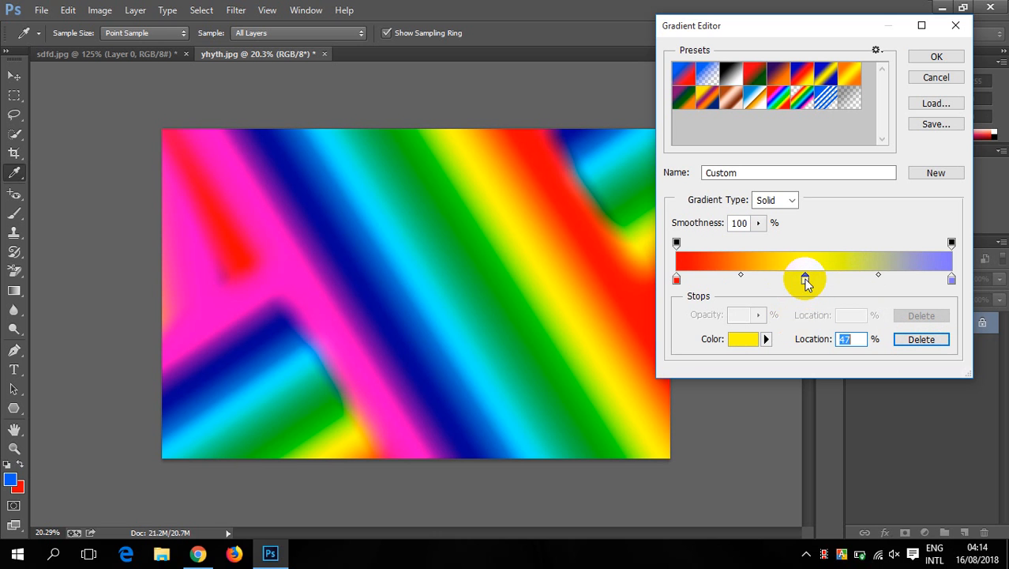
drag(805, 281, 807, 296)
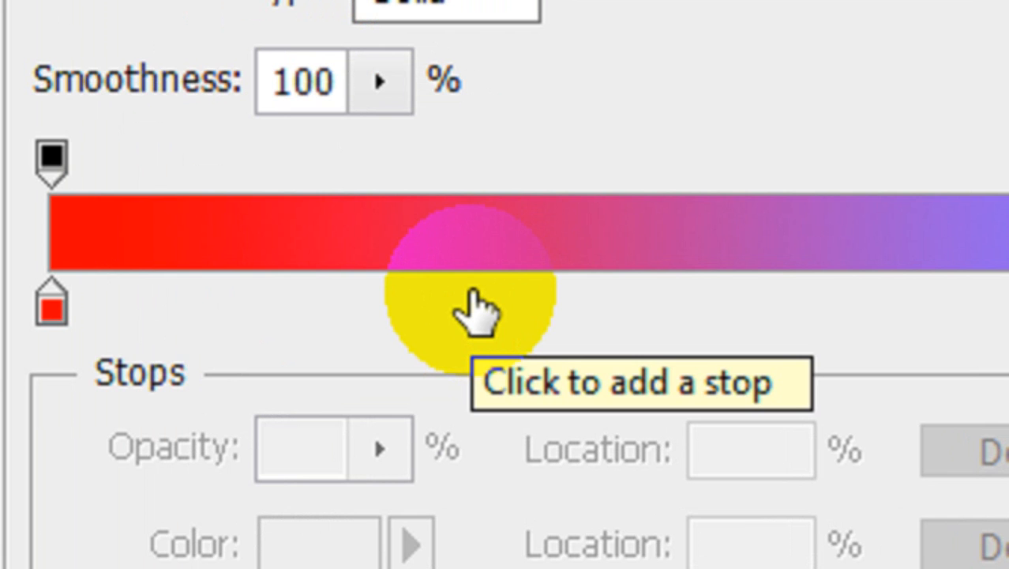
- Add nine yellow color stops spread along the gradient between the red and blue-violet end stops, including ones at 20%, 29%, 38% and 87%
click(472, 299)
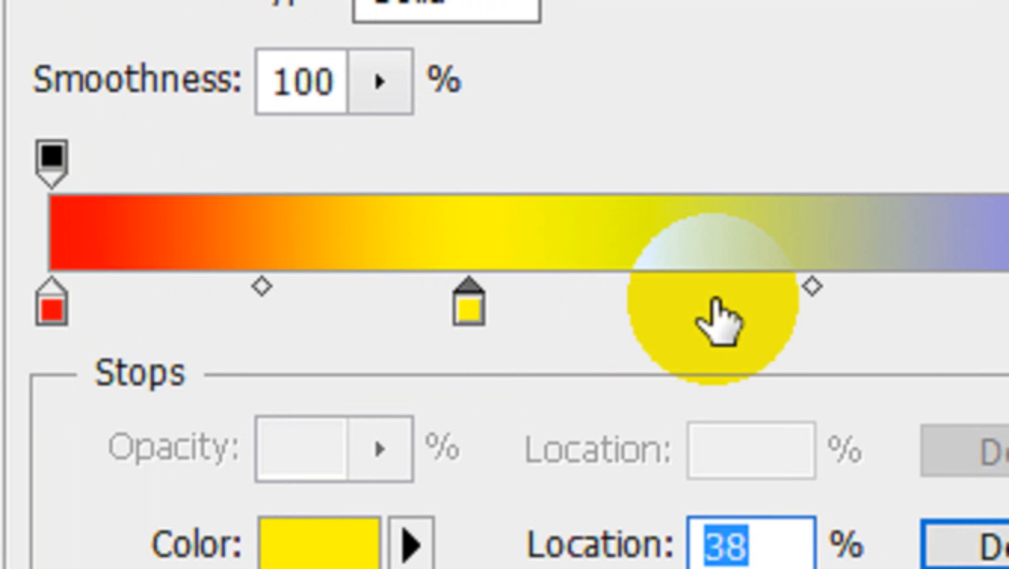
click(716, 304)
click(845, 304)
click(201, 304)
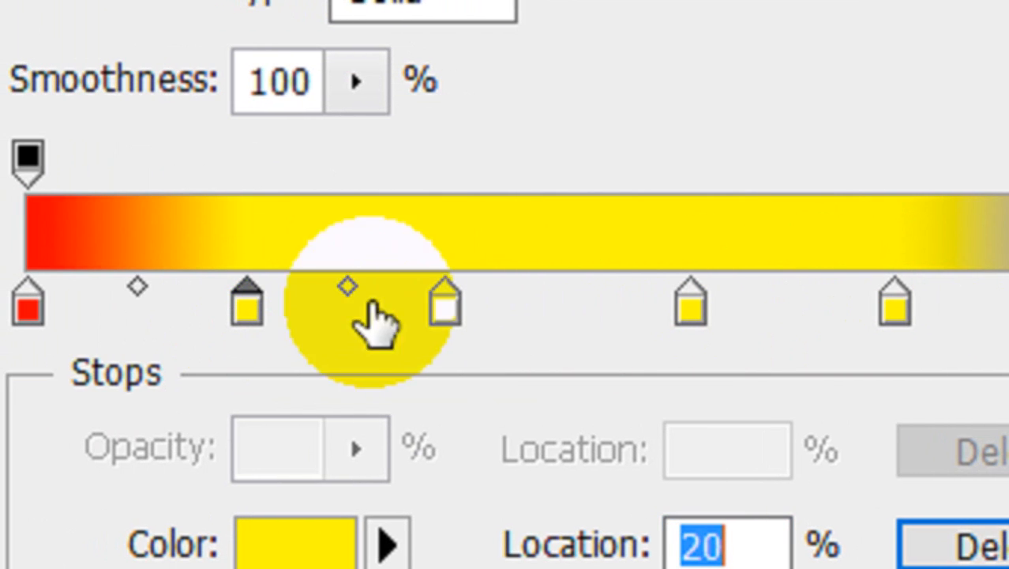
click(538, 296)
click(348, 302)
click(169, 299)
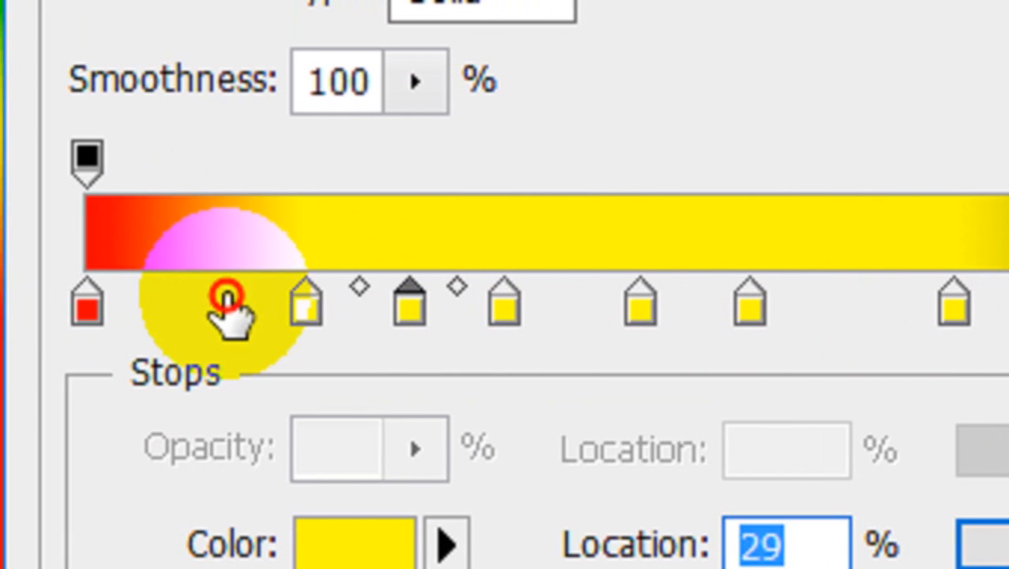
click(848, 306)
click(1008, 307)
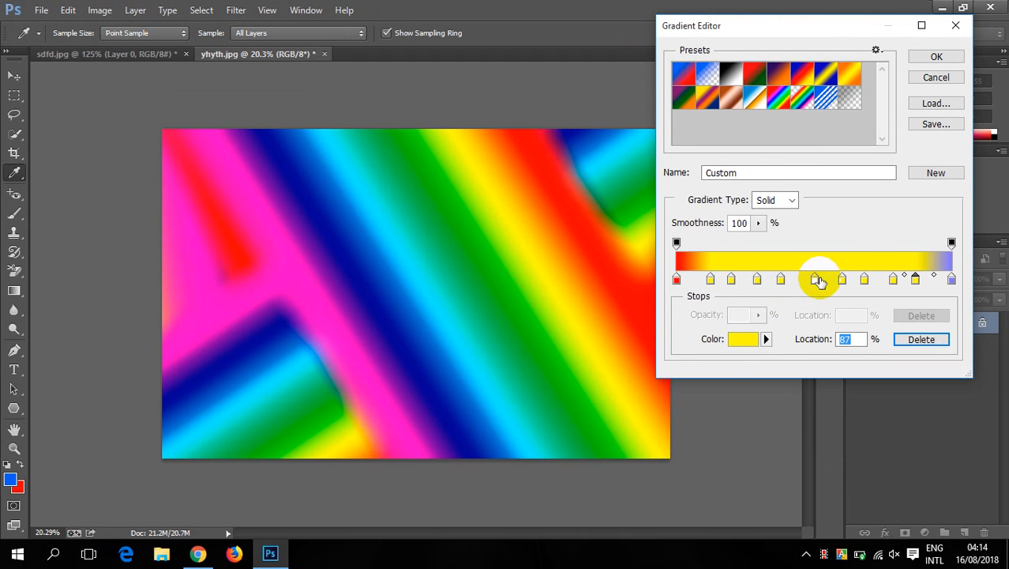
- Move the middle yellow stop to location 68% and recolor it pale yellow, fffe8b
drag(816, 281, 863, 282)
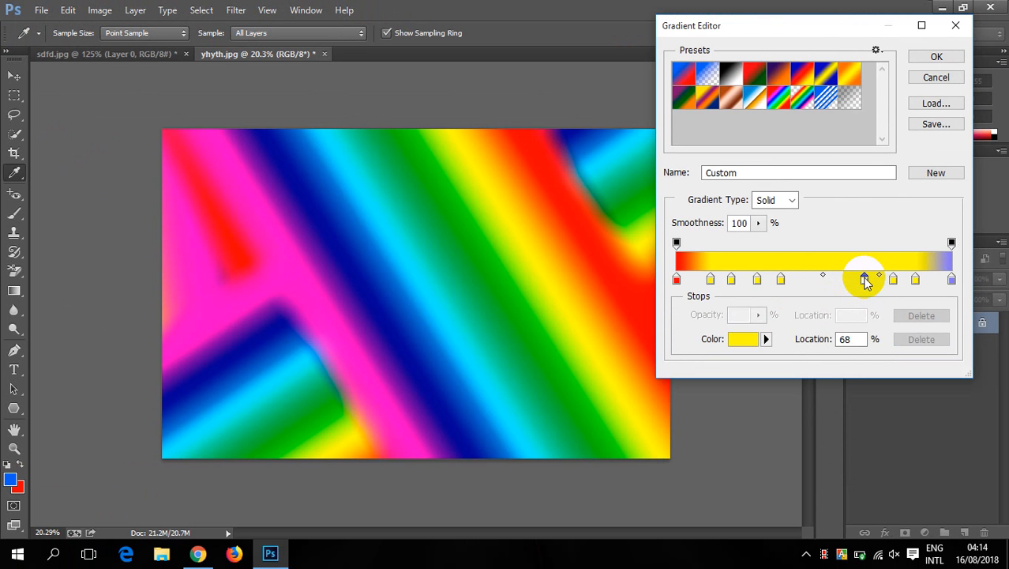
click(739, 339)
drag(804, 152, 700, 49)
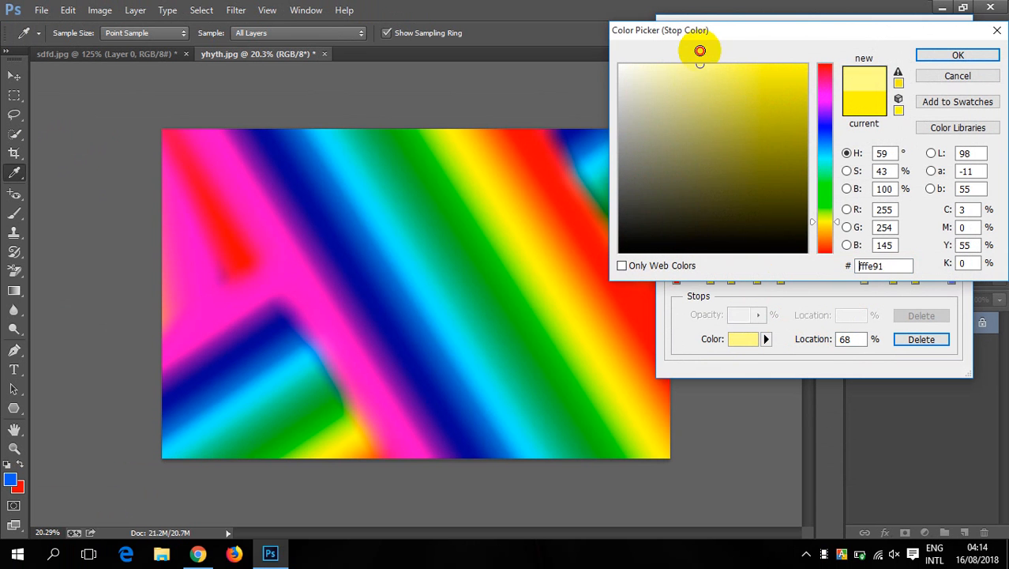
click(952, 54)
- Recolor the yellow stop at location 38% to purple, 550bc5
double_click(780, 278)
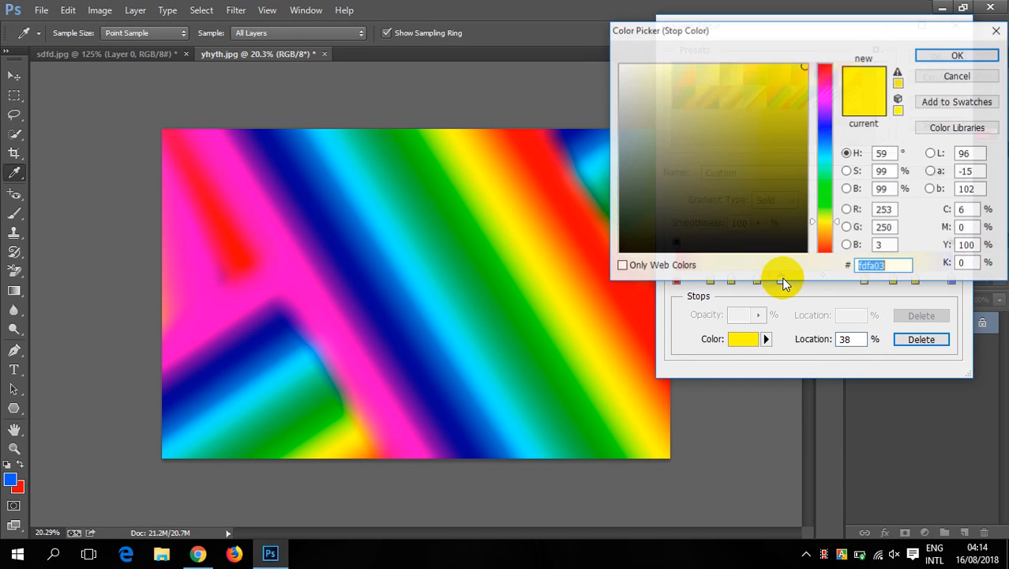
drag(818, 112, 831, 117)
click(793, 106)
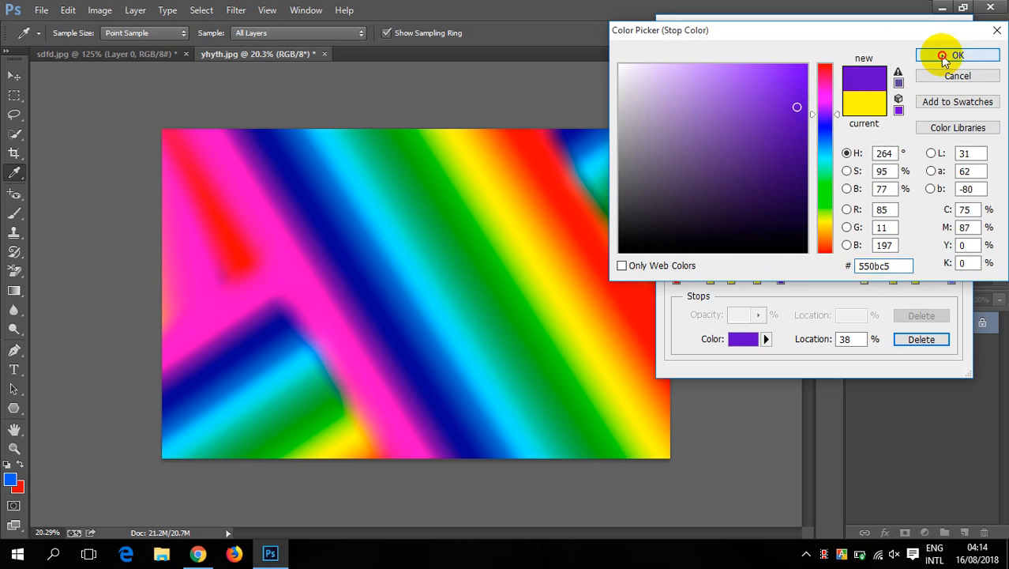
click(956, 56)
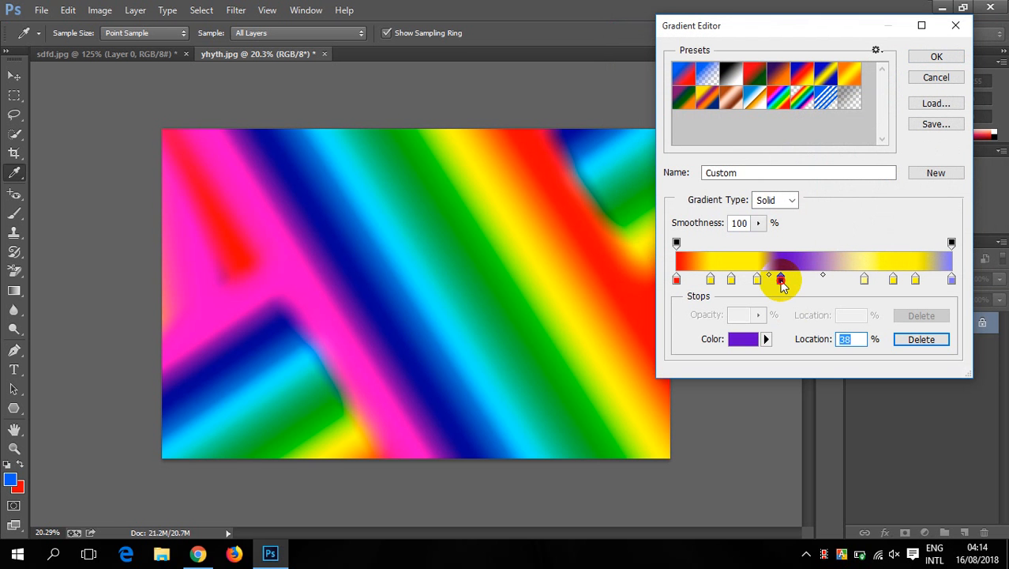
- Remove the extra color stops between the two end stops, keeping a single yellow stop moved to location 45%
drag(781, 284, 901, 296)
drag(813, 282, 788, 316)
drag(756, 283, 766, 324)
drag(730, 282, 799, 281)
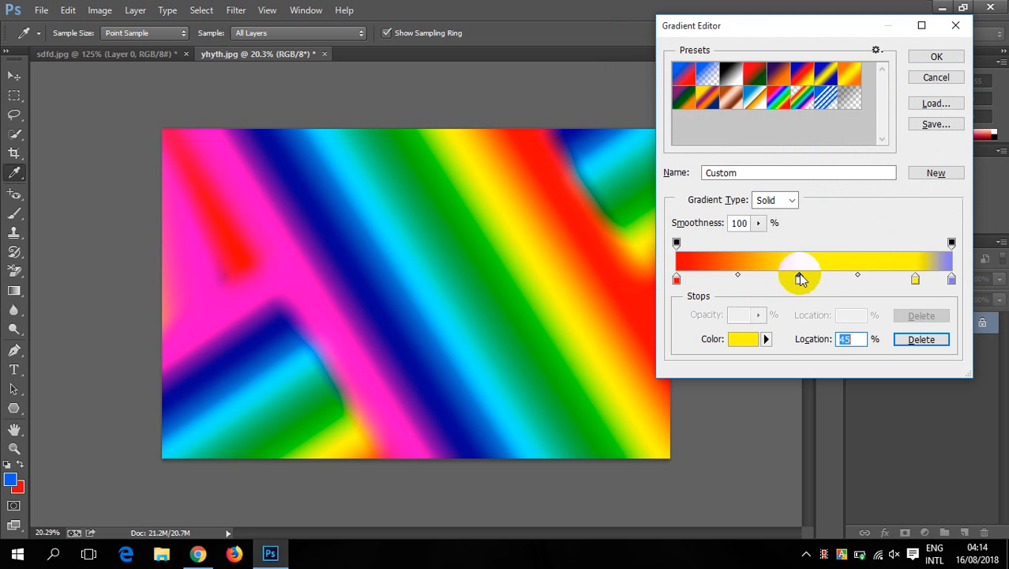
drag(919, 282, 912, 308)
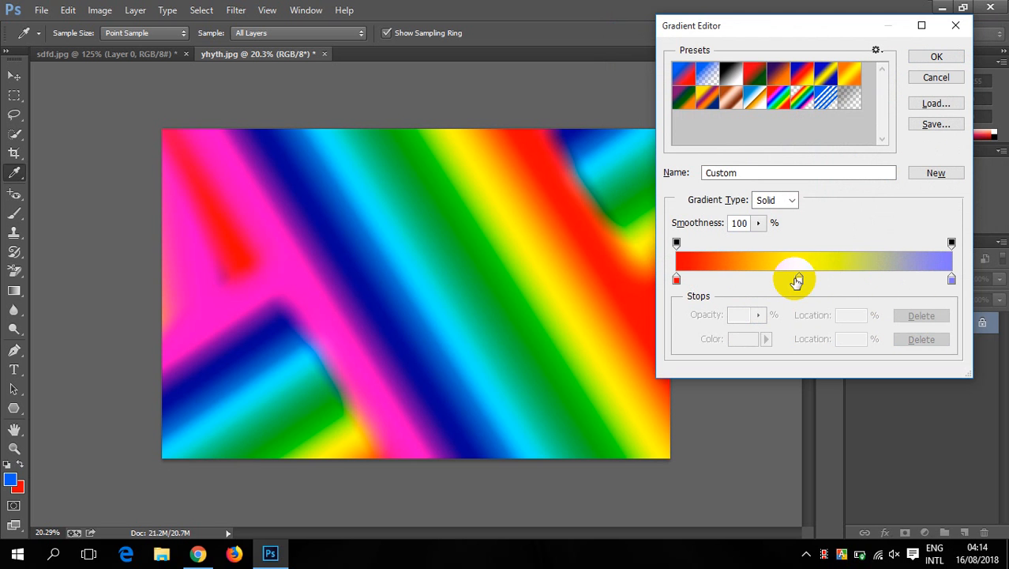
- Move the remaining yellow stop closer to the red end, add a second yellow stop nearer the blue-violet end, and select the red stop
drag(799, 281, 812, 280)
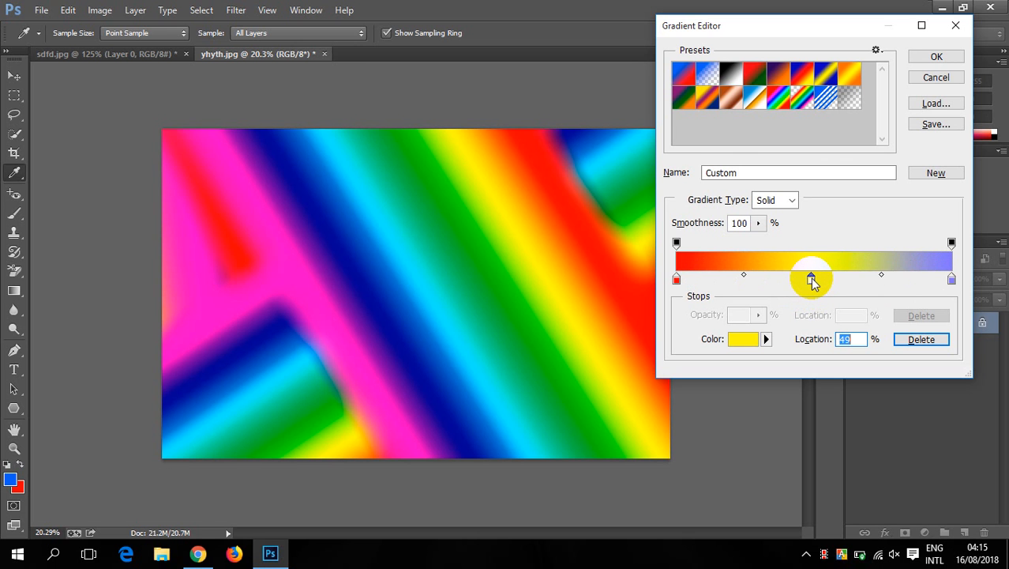
drag(814, 283, 765, 279)
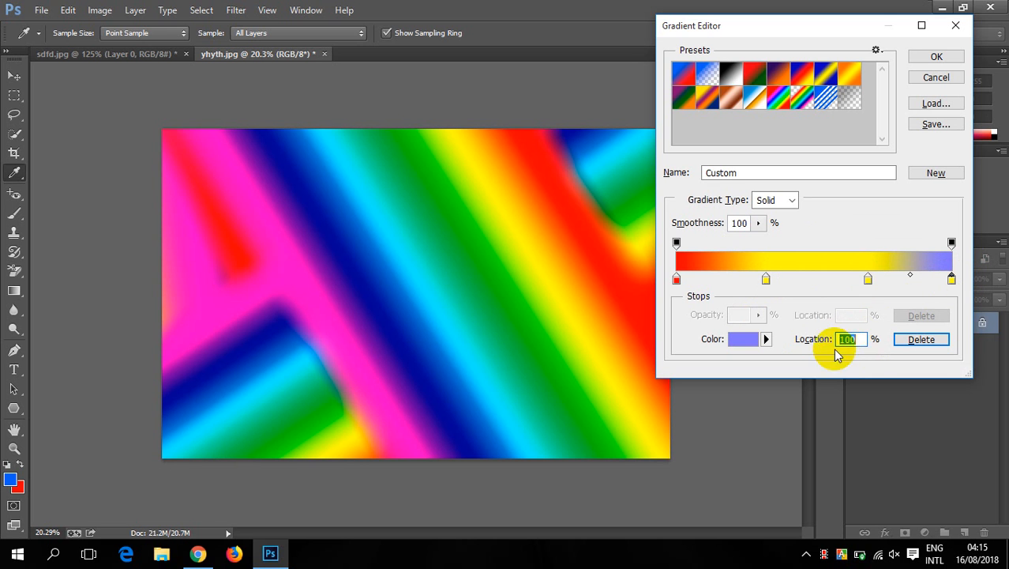
click(676, 279)
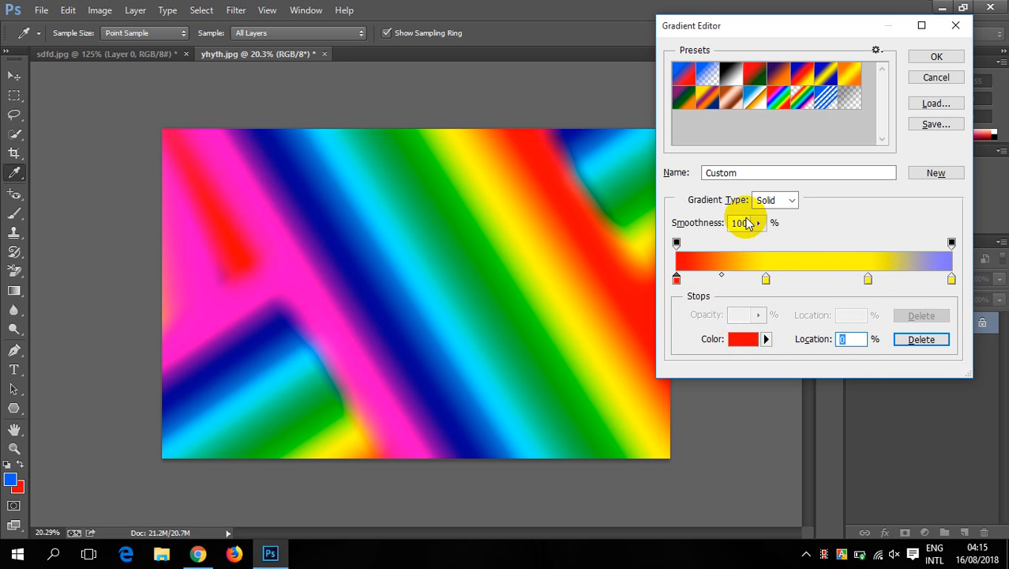
- Change the gradient type to Noise and draw the linear gradient horizontally across the whole Background
click(792, 201)
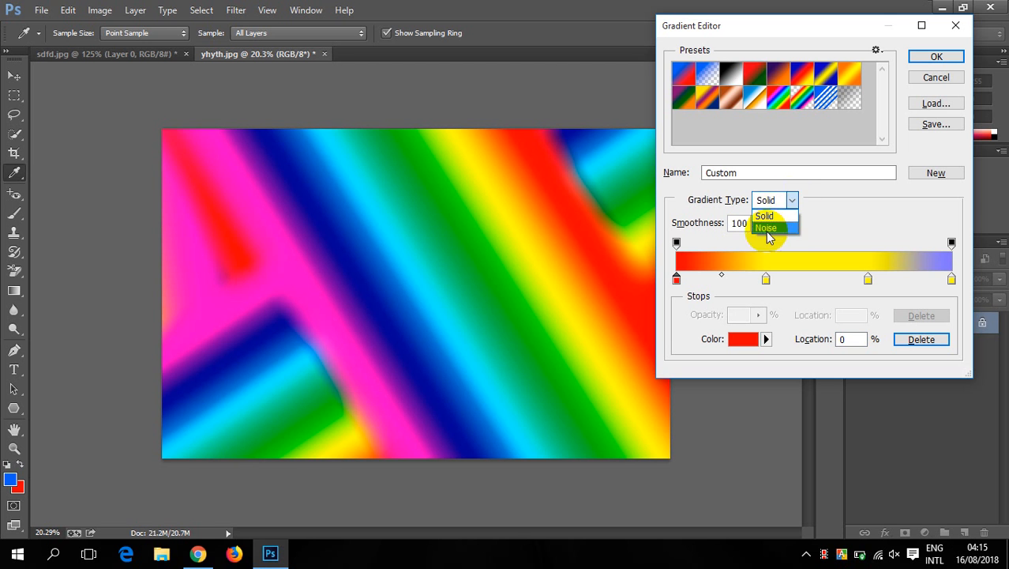
click(773, 229)
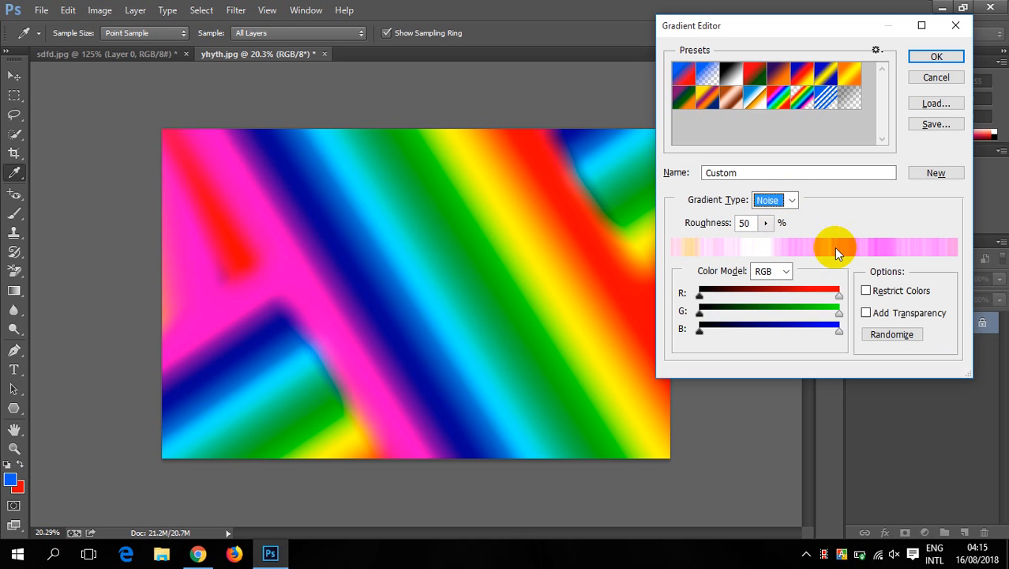
click(937, 57)
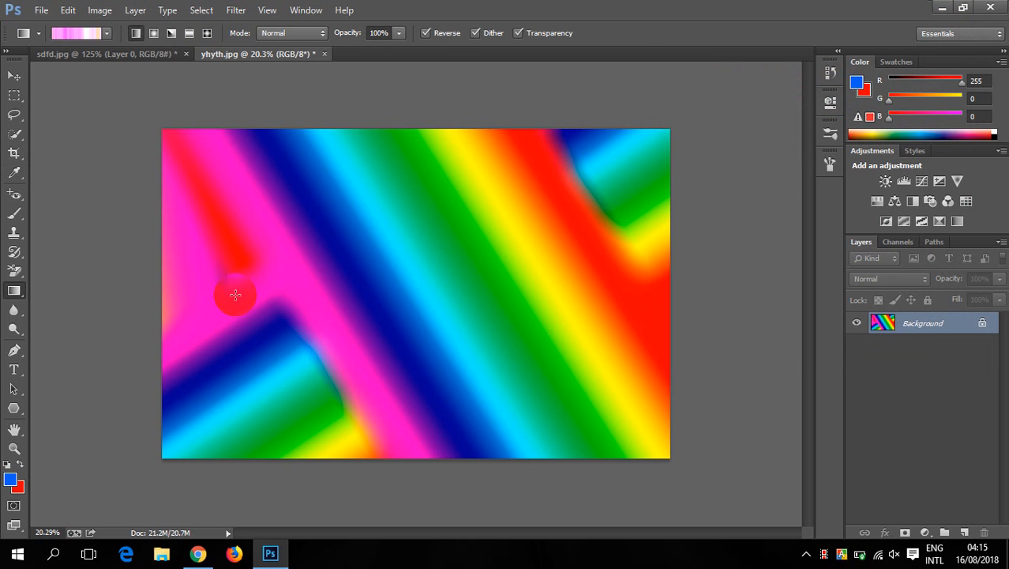
drag(150, 276, 682, 269)
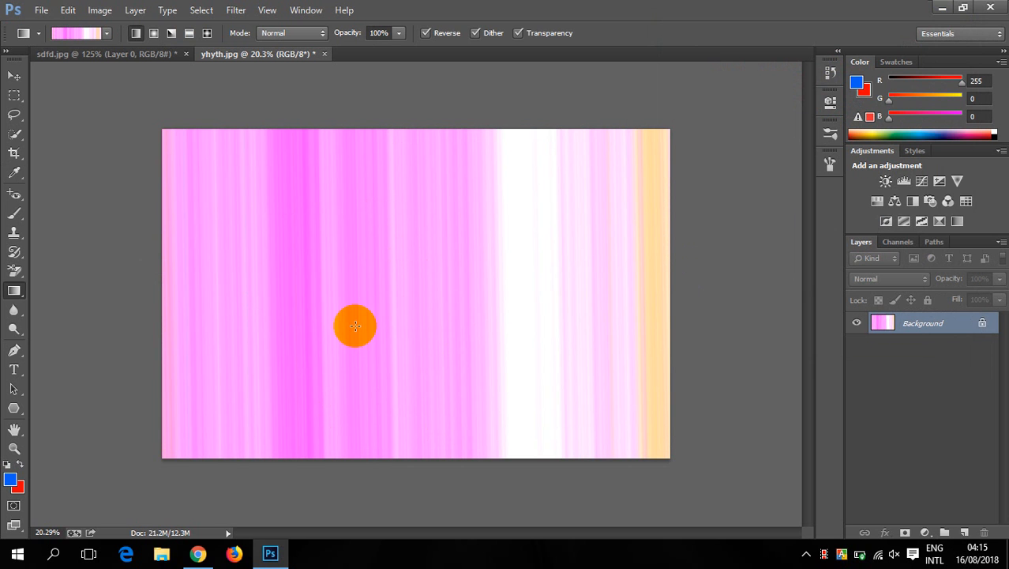
- Review the Noise gradient's color model options and set the custom gradient's type back to Solid
click(77, 34)
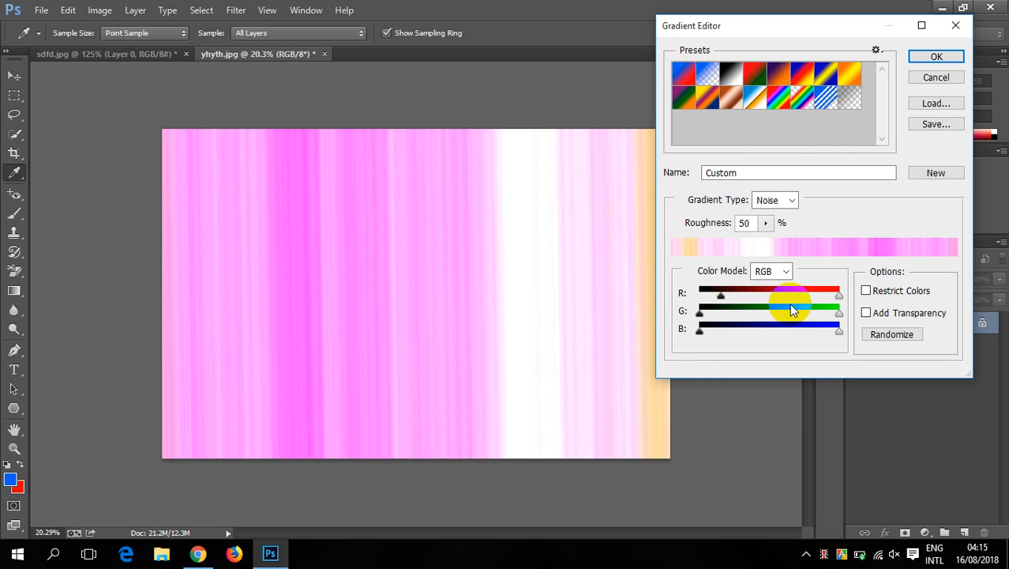
click(782, 271)
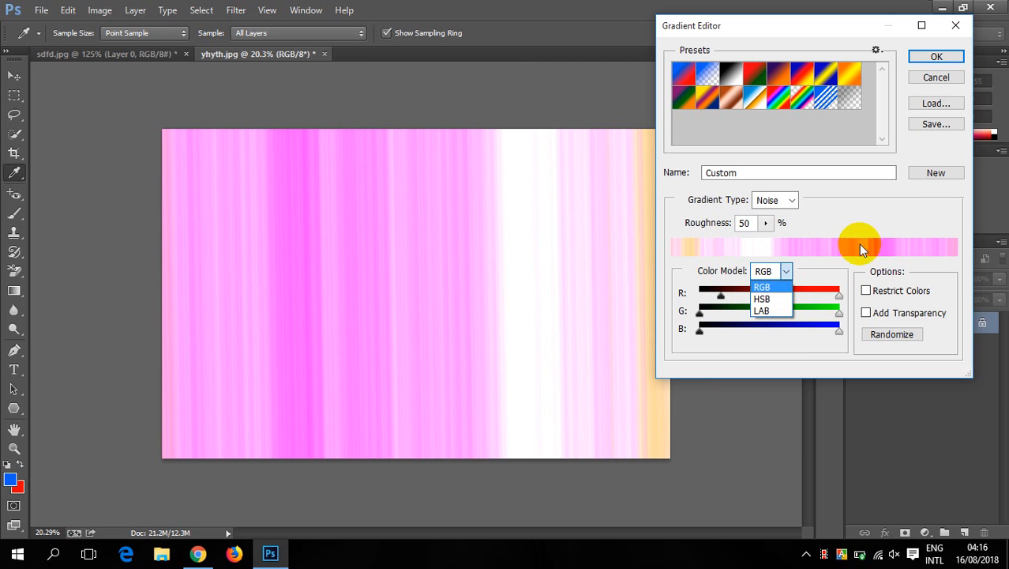
click(871, 209)
click(790, 201)
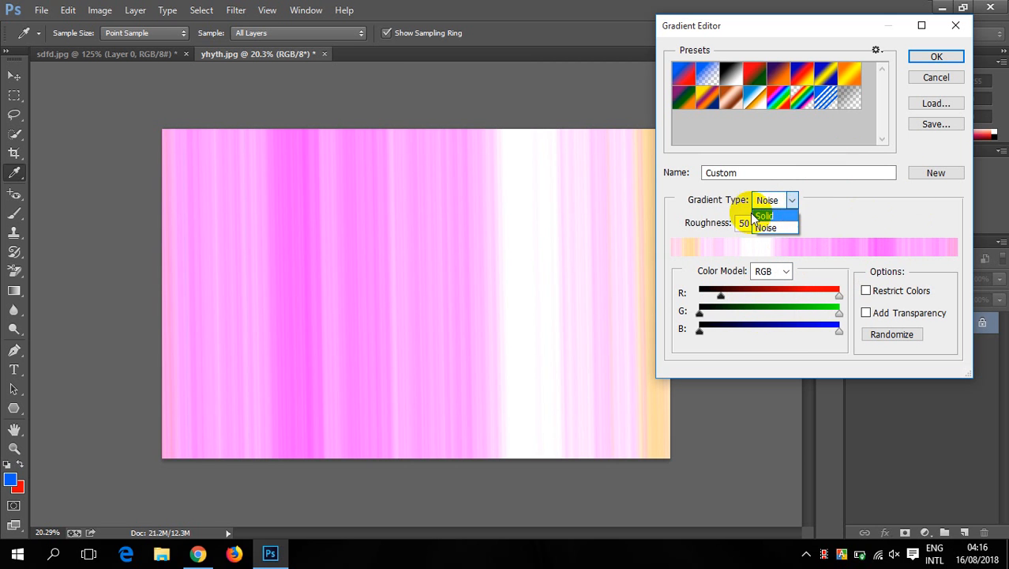
click(764, 216)
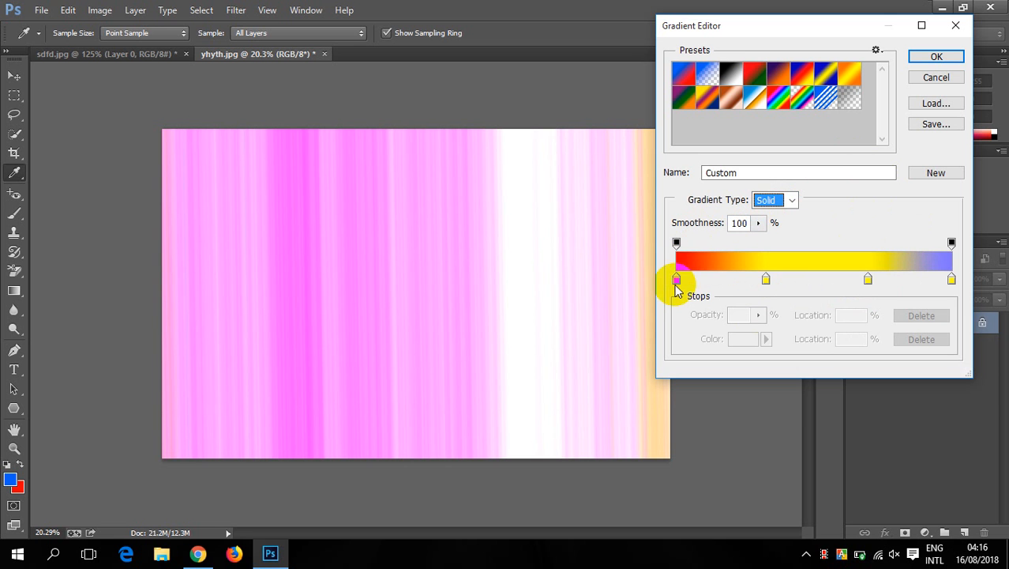
click(937, 56)
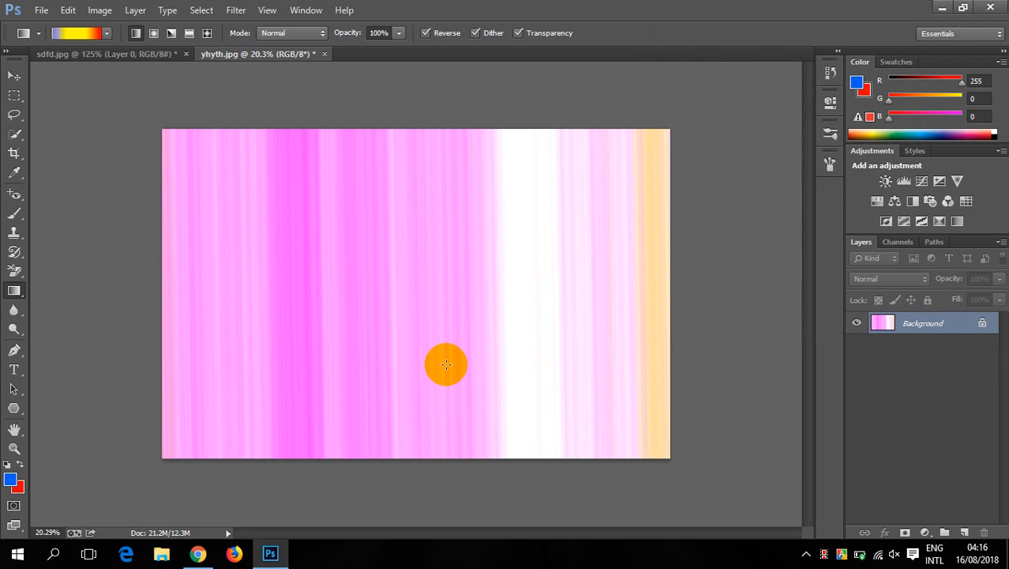
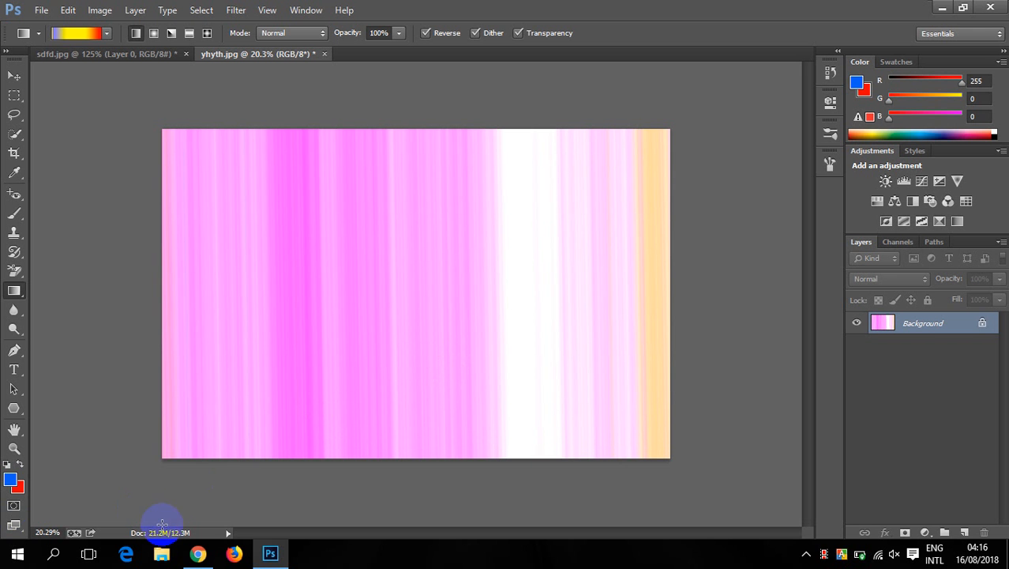
- Switch to Chrome and run a Google search for "gradient photoshop free download" in a new tab
click(944, 8)
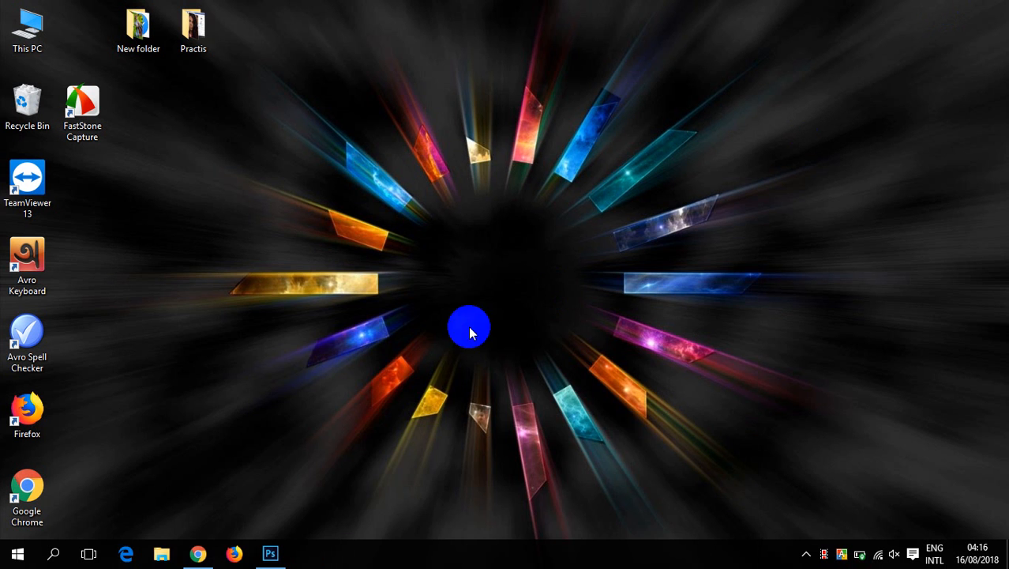
click(198, 553)
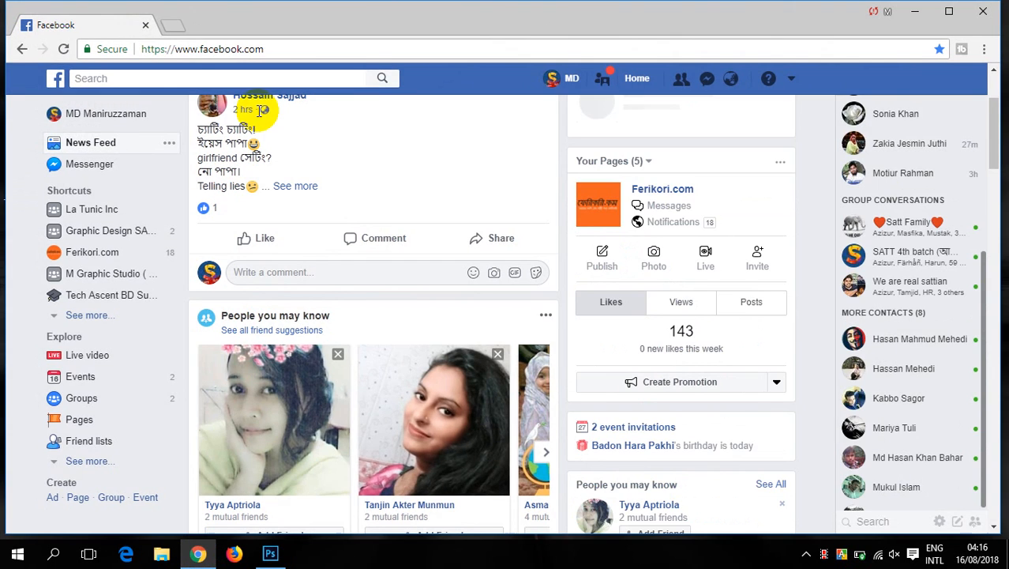
click(177, 25)
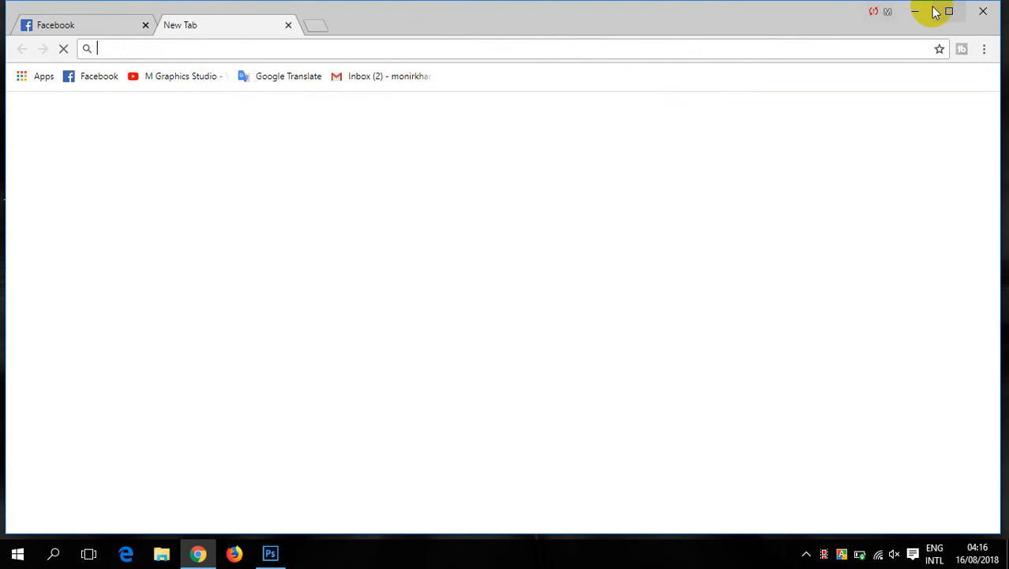
click(270, 48)
text(grea)
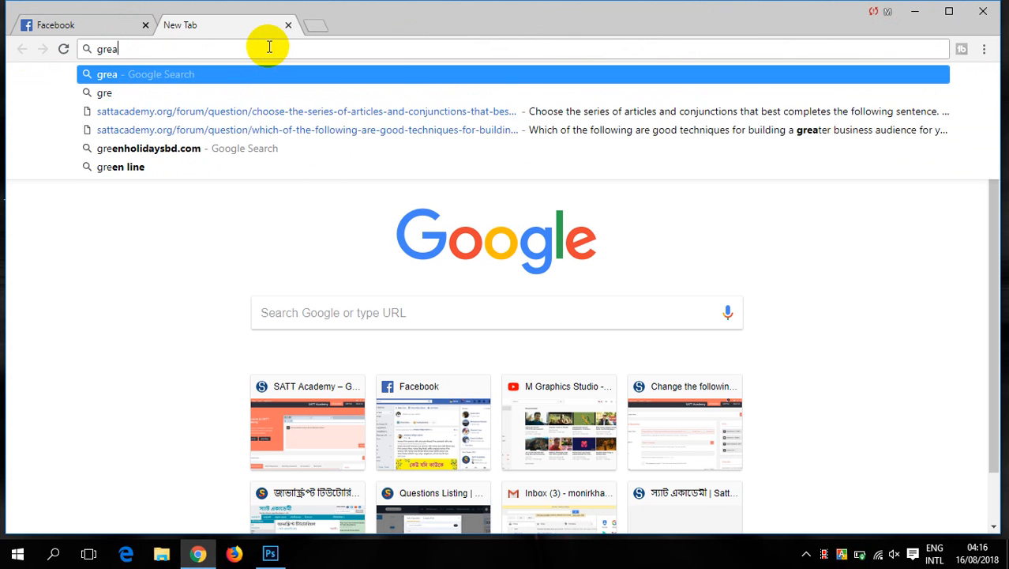
text(dien)
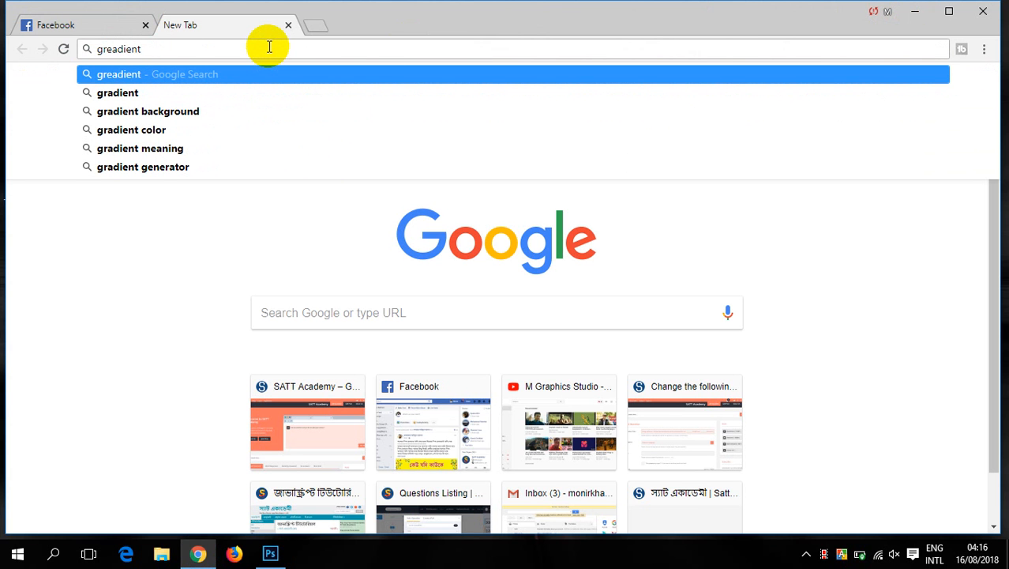
text(t )
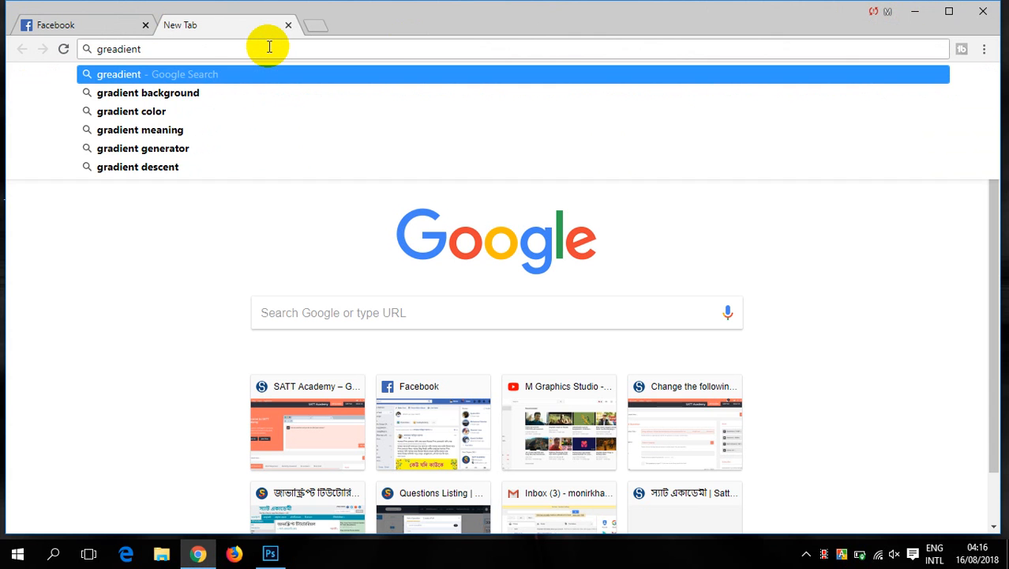
text(free )
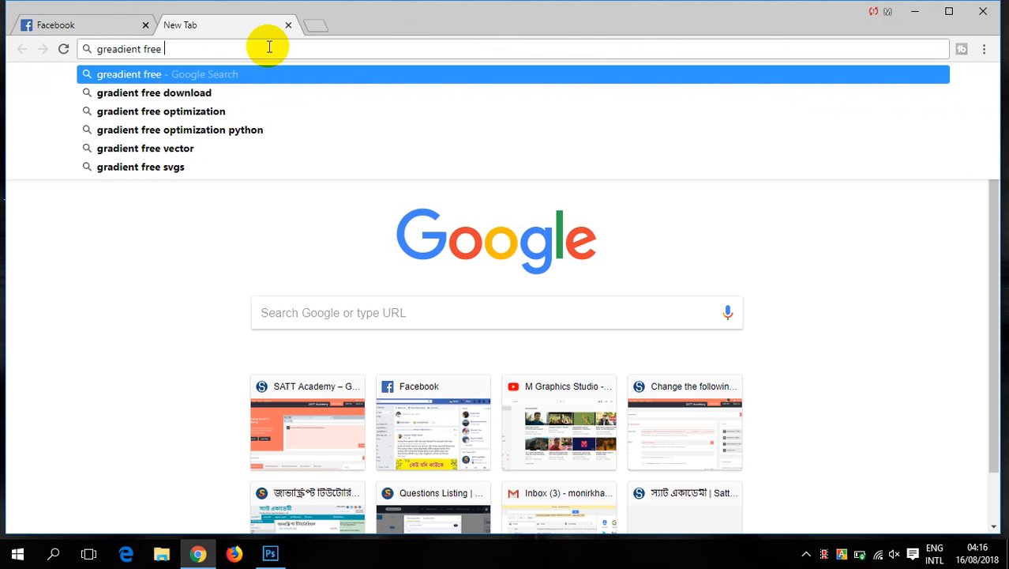
text(photo)
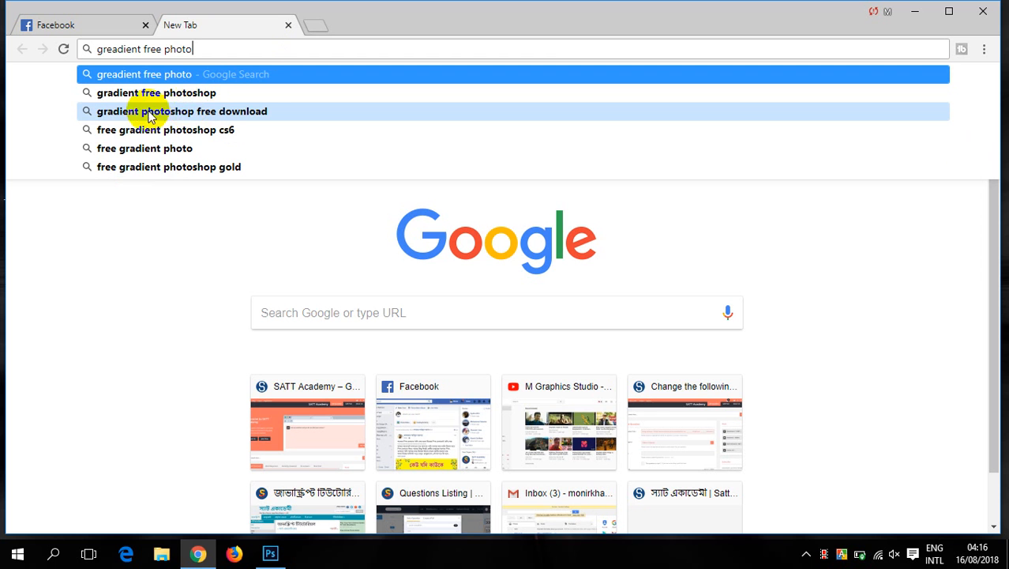
click(203, 113)
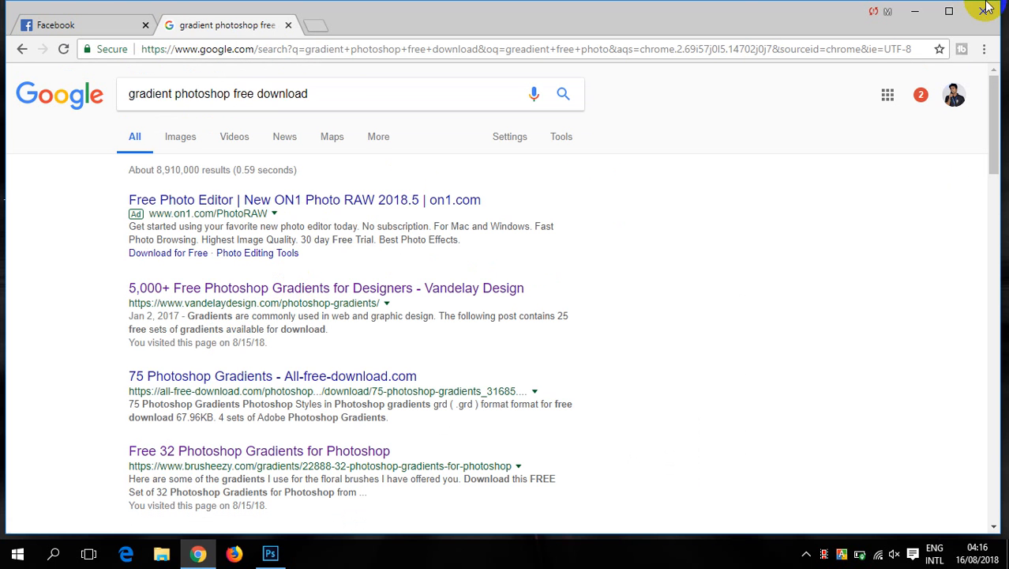
- Leave the browser and open the Downloads folder from This PC in File Explorer
click(912, 12)
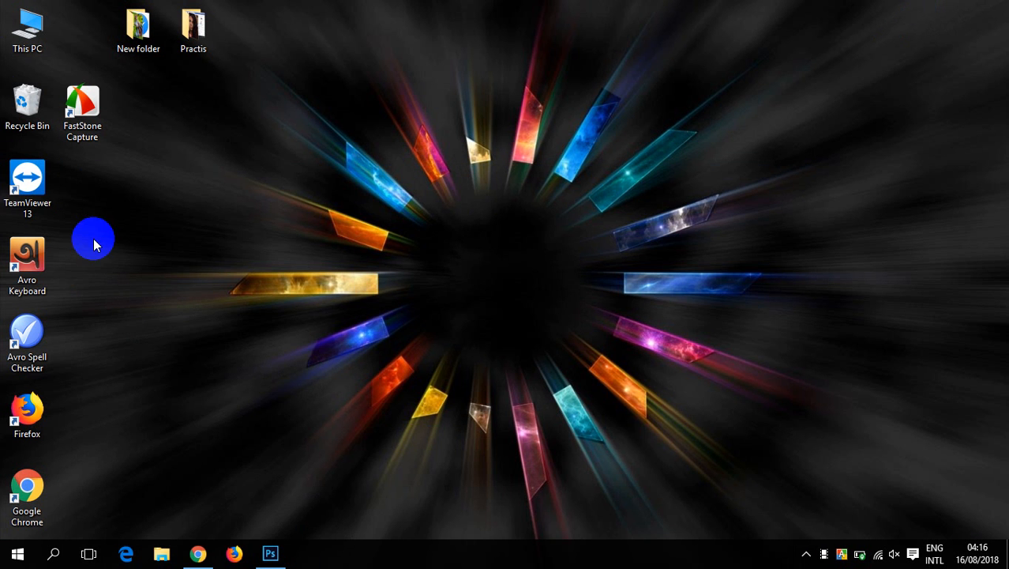
double_click(26, 26)
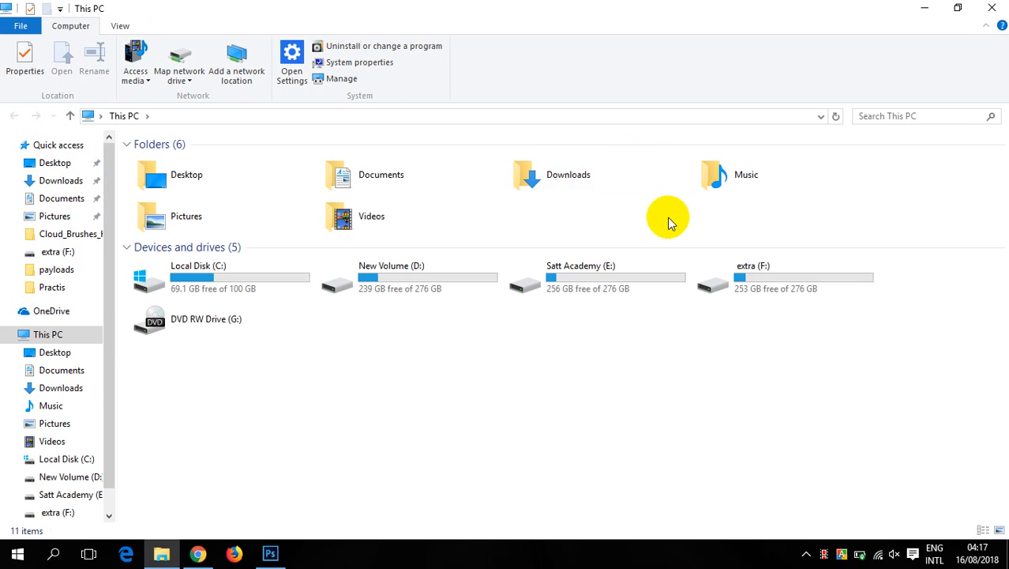
click(587, 184)
double_click(587, 184)
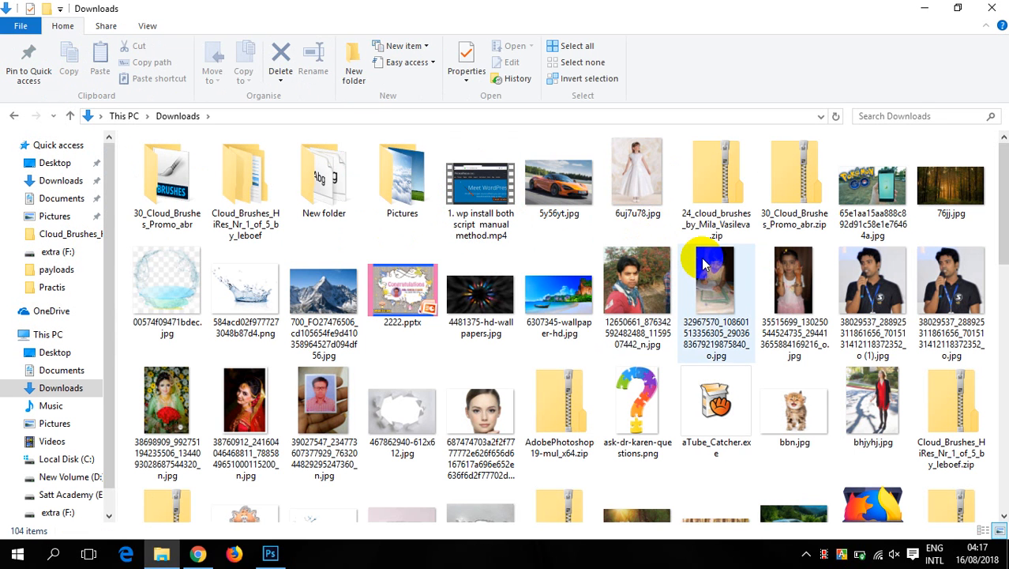
- Move the coffeebreak_BuburuResources.zip archive from Downloads to the desktop
mouse_move(706, 266)
scroll(705, 266, down, 10)
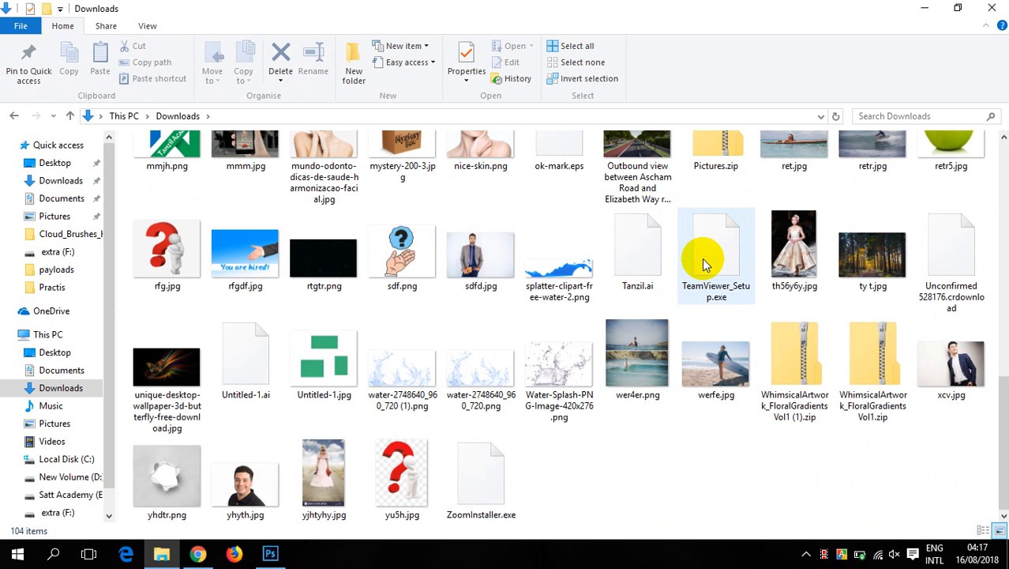
scroll(761, 286, up, 2)
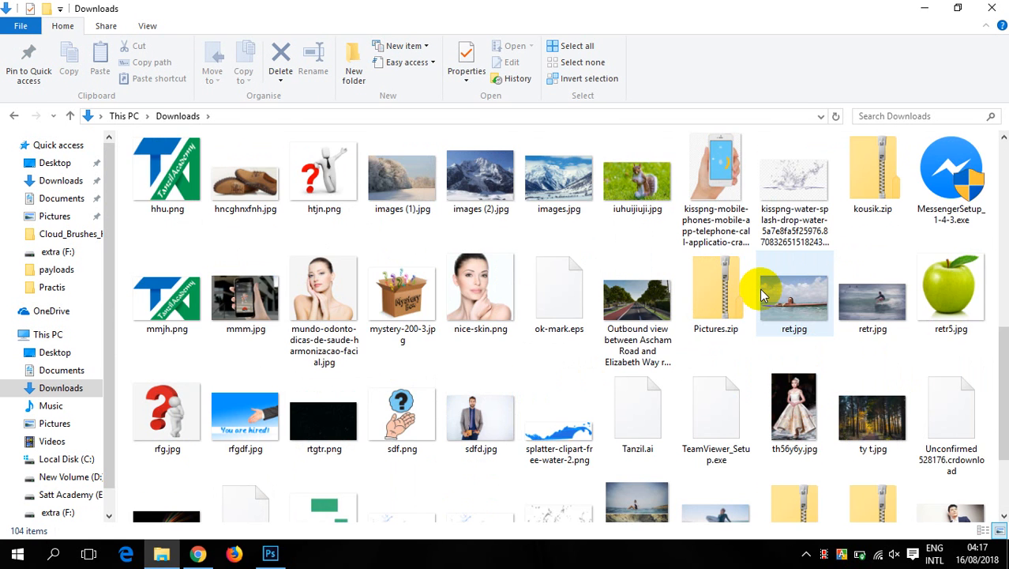
scroll(762, 295, up, 3)
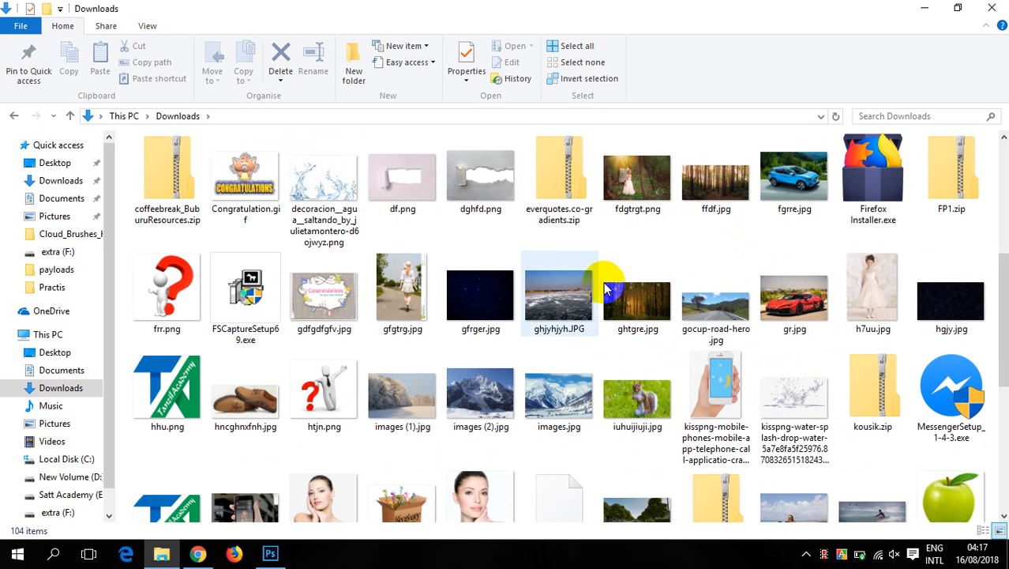
right_click(159, 184)
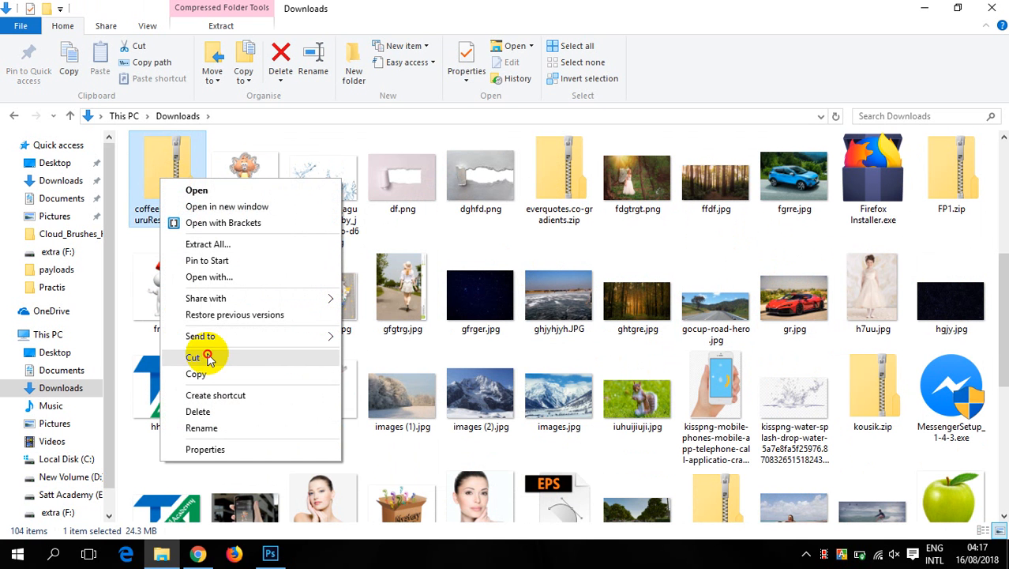
click(207, 357)
click(997, 8)
right_click(462, 84)
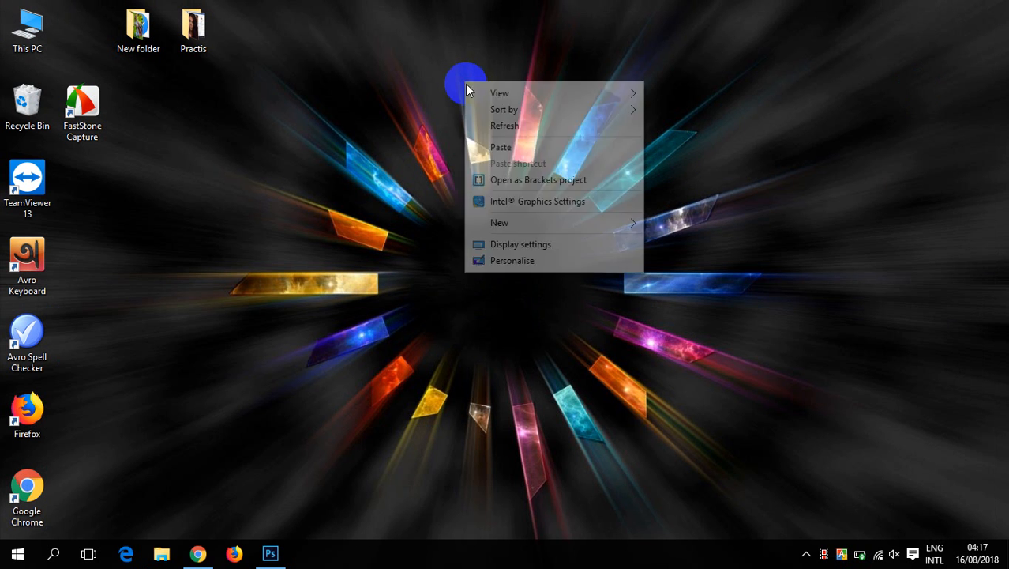
click(503, 150)
- Extract the coffeebreak_BuburuResources archive to its default desktop folder and close the window of extracted files
right_click(462, 39)
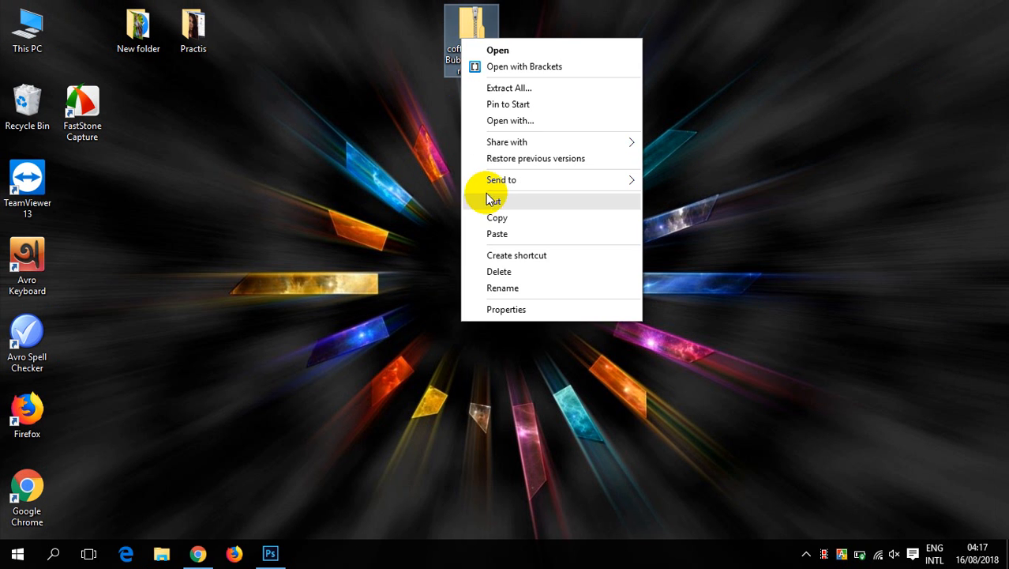
click(507, 89)
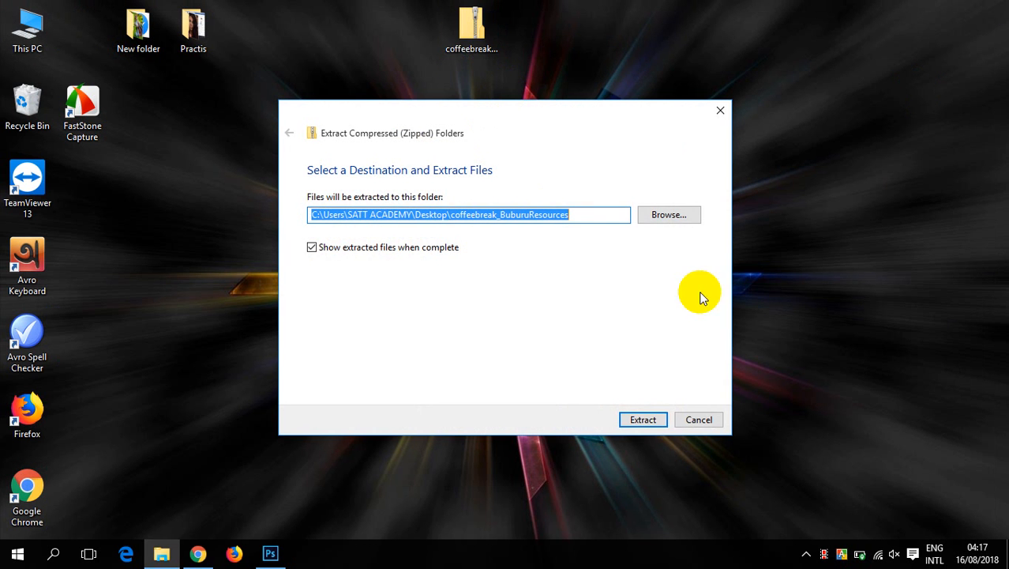
click(650, 421)
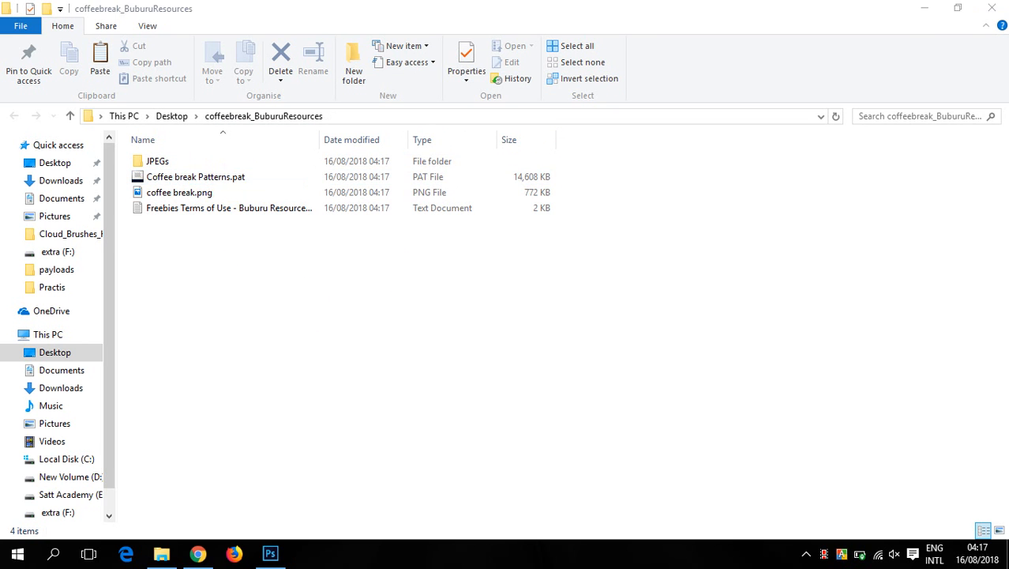
click(993, 6)
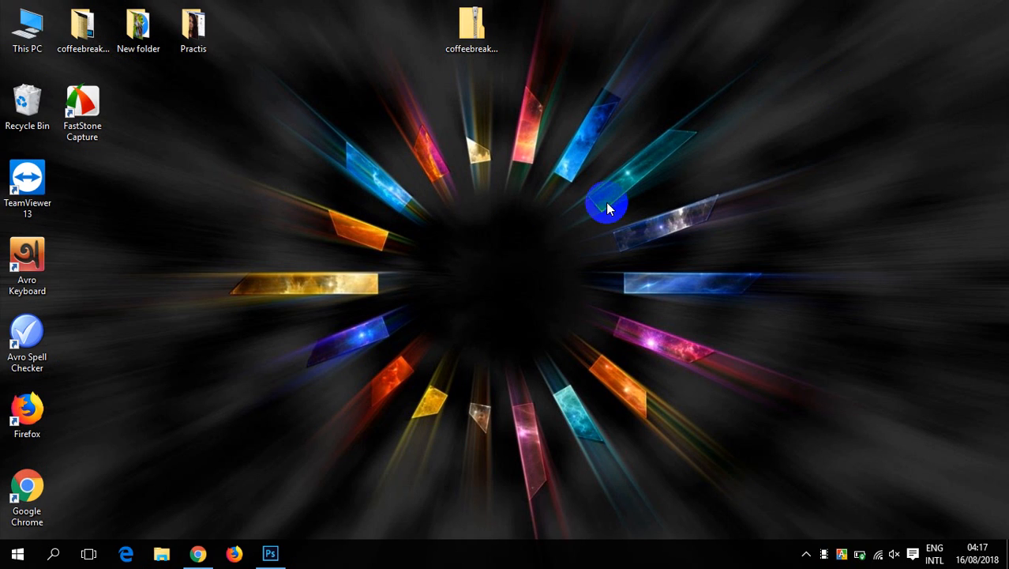
- Move the FP1.zip archive from the Downloads folder to the desktop
double_click(31, 22)
double_click(572, 177)
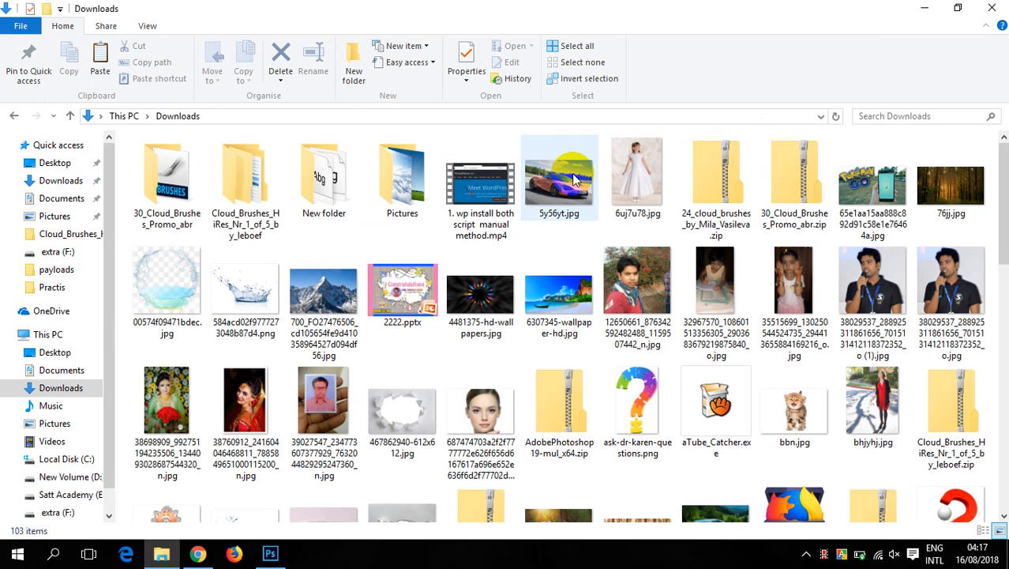
scroll(622, 280, down, 2)
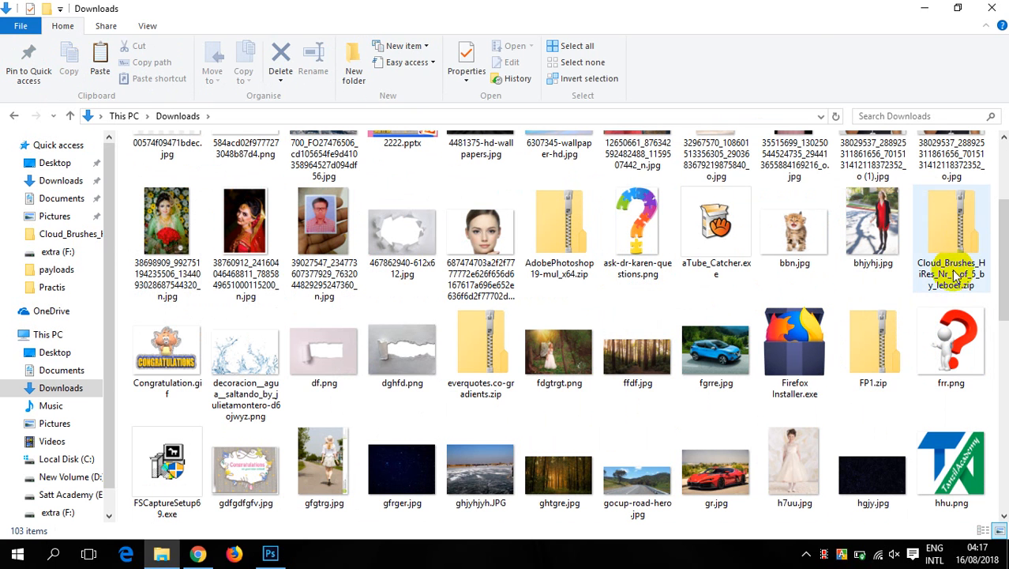
click(869, 338)
right_click(868, 338)
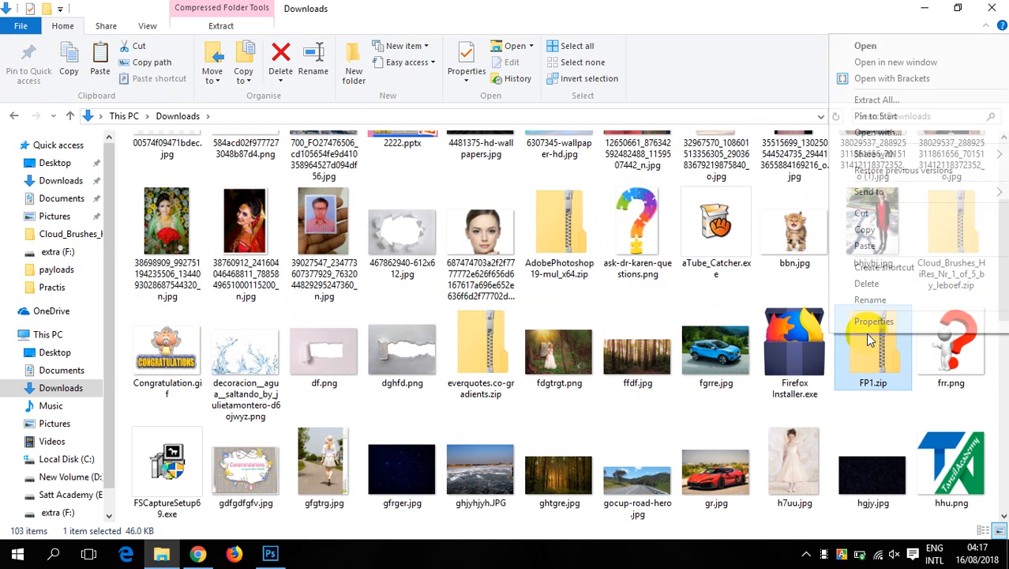
click(865, 214)
click(924, 10)
right_click(751, 69)
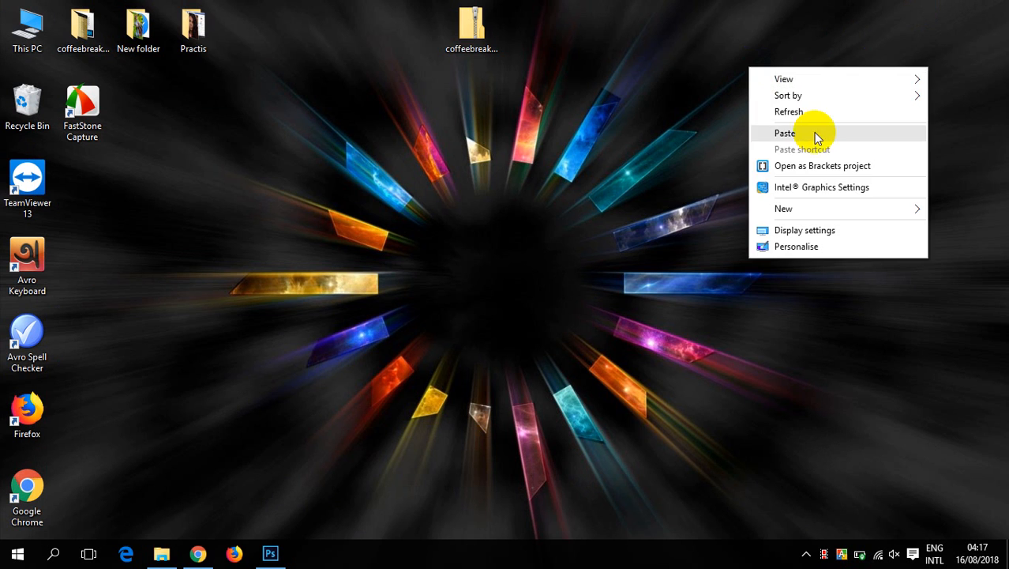
click(805, 135)
- Extract FP1.zip on the desktop into its default FP1 folder
right_click(752, 30)
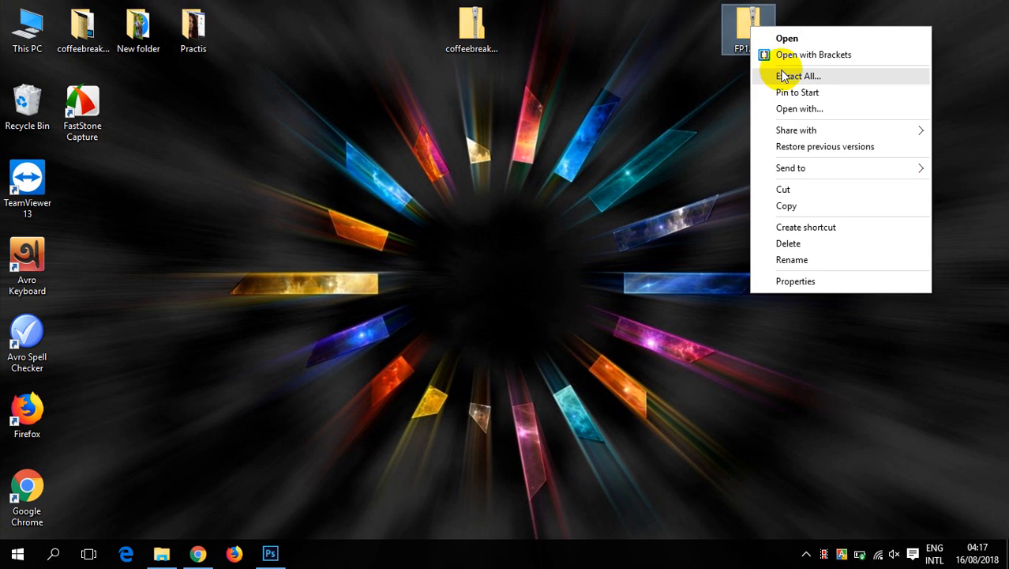
click(757, 73)
click(643, 419)
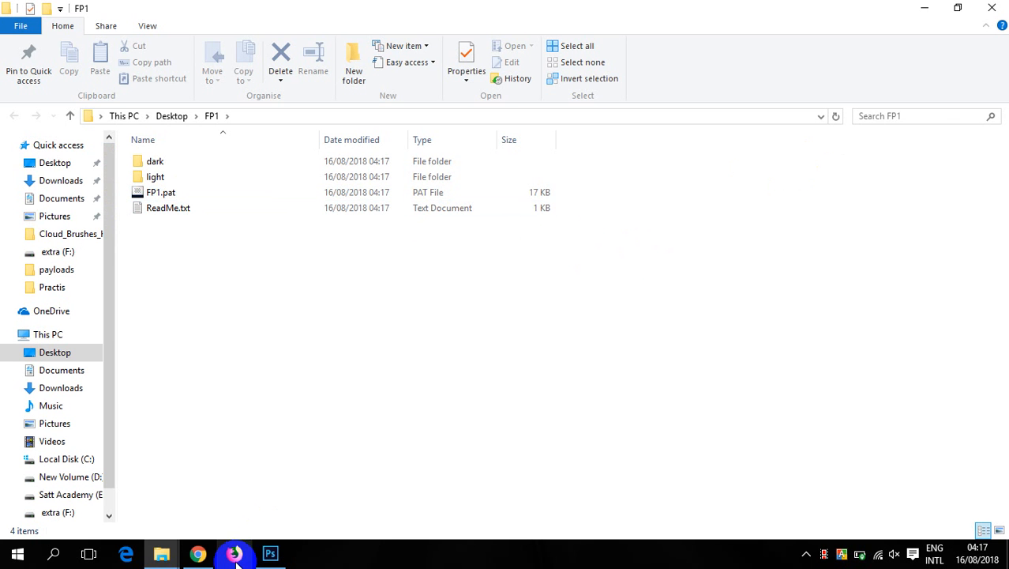
- Switch back to Photoshop and start loading a gradient preset file from the Gradient Editor
click(199, 554)
click(198, 553)
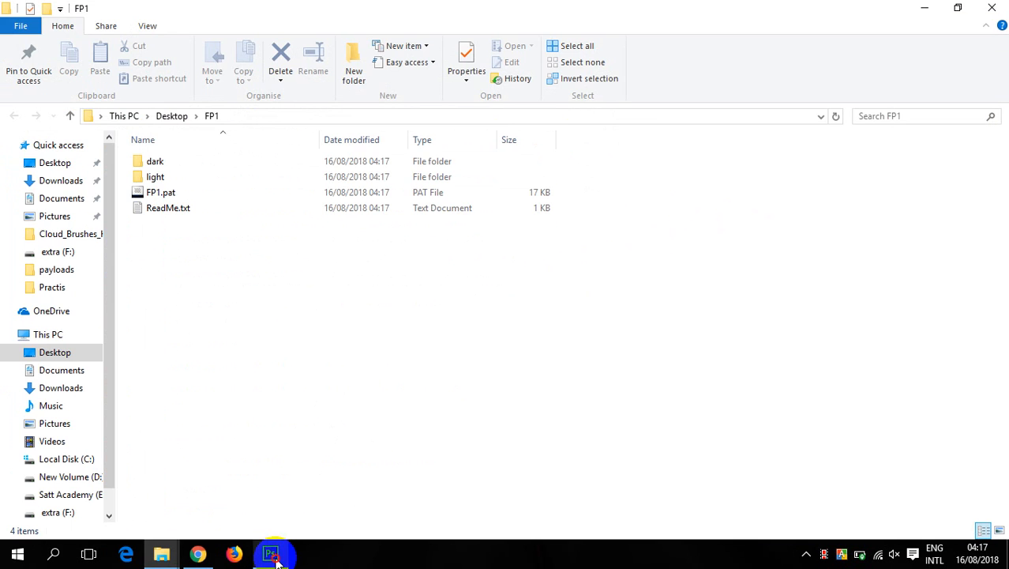
click(270, 553)
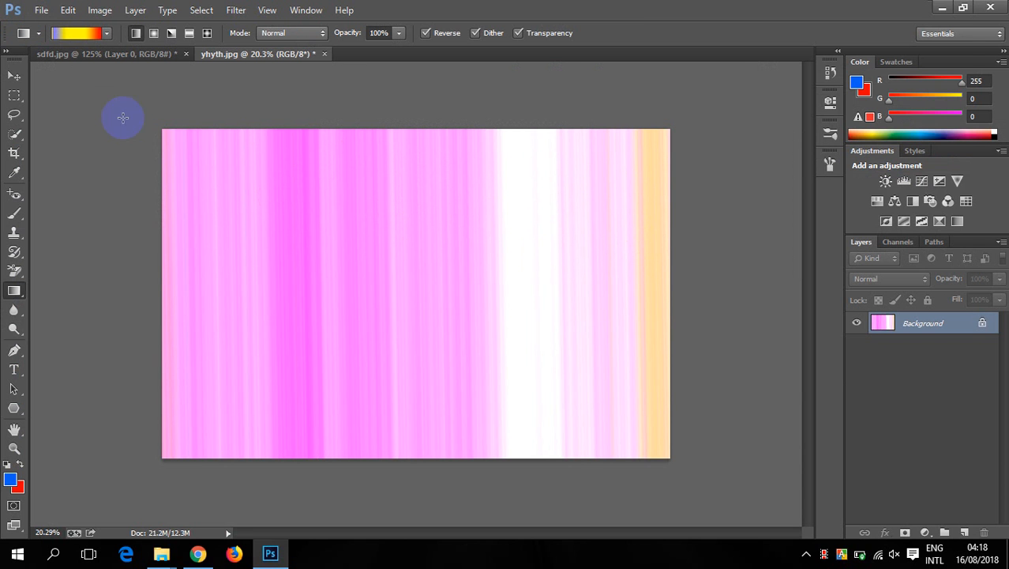
click(74, 34)
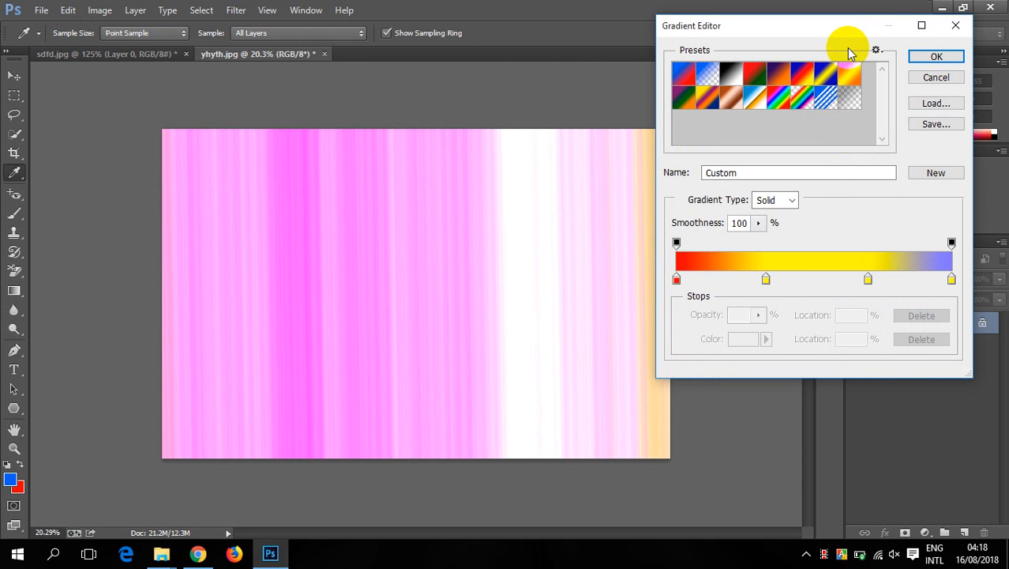
click(936, 104)
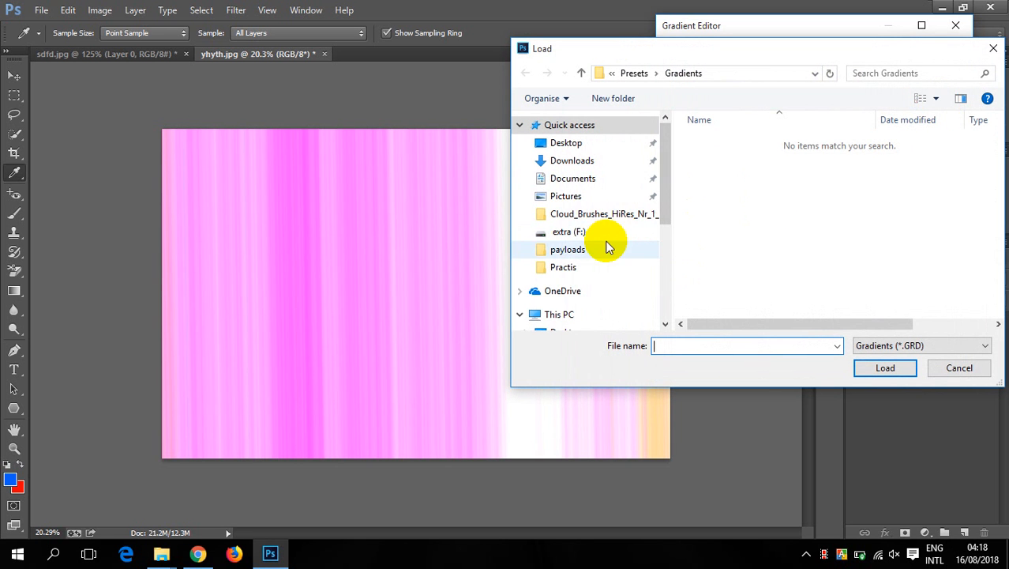
- Check the desktop's FP1 folder and its dark and light subfolders for gradient files, and go back to the Desktop
click(578, 146)
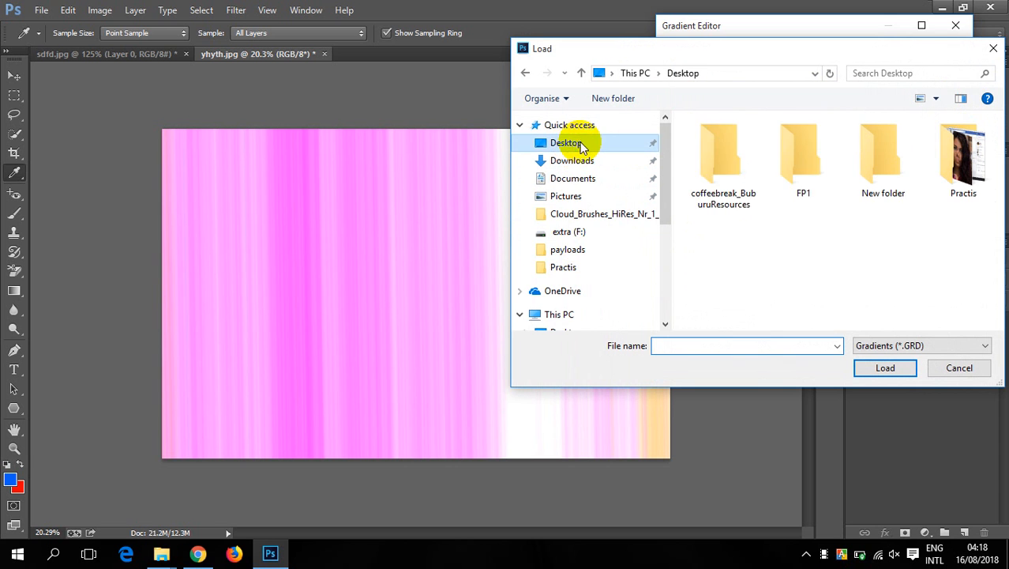
double_click(816, 192)
double_click(715, 143)
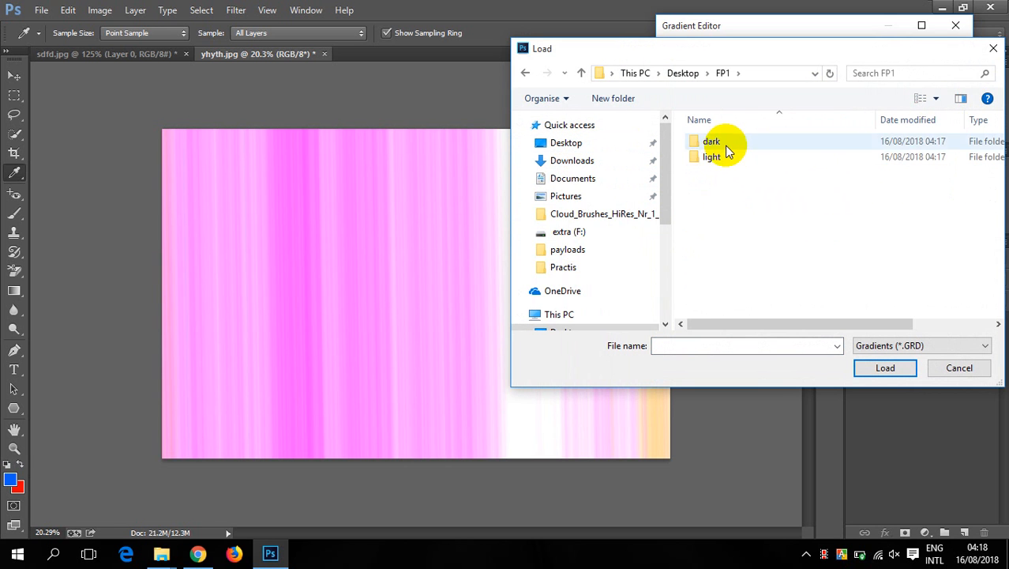
click(579, 72)
double_click(731, 157)
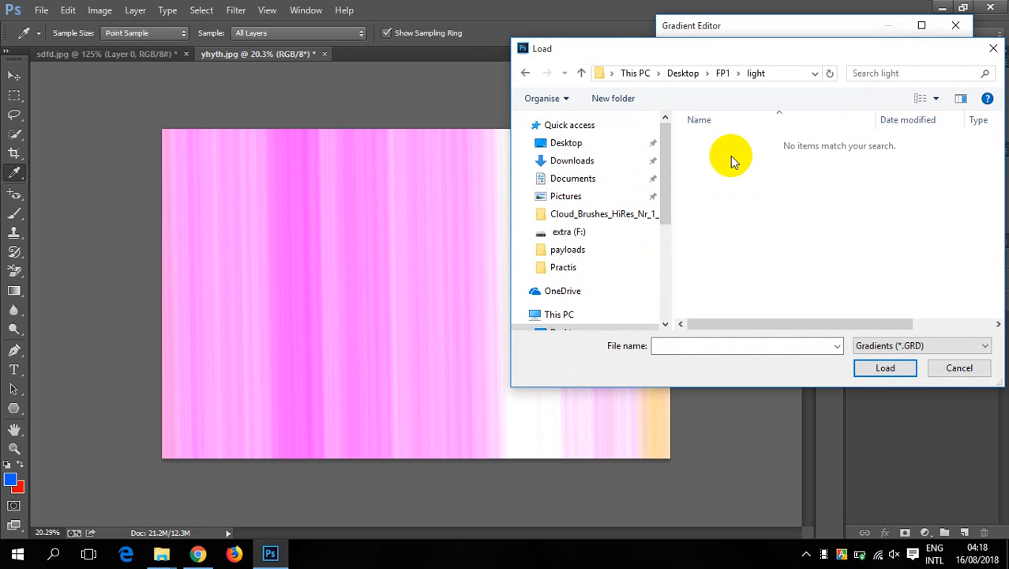
click(579, 71)
click(579, 72)
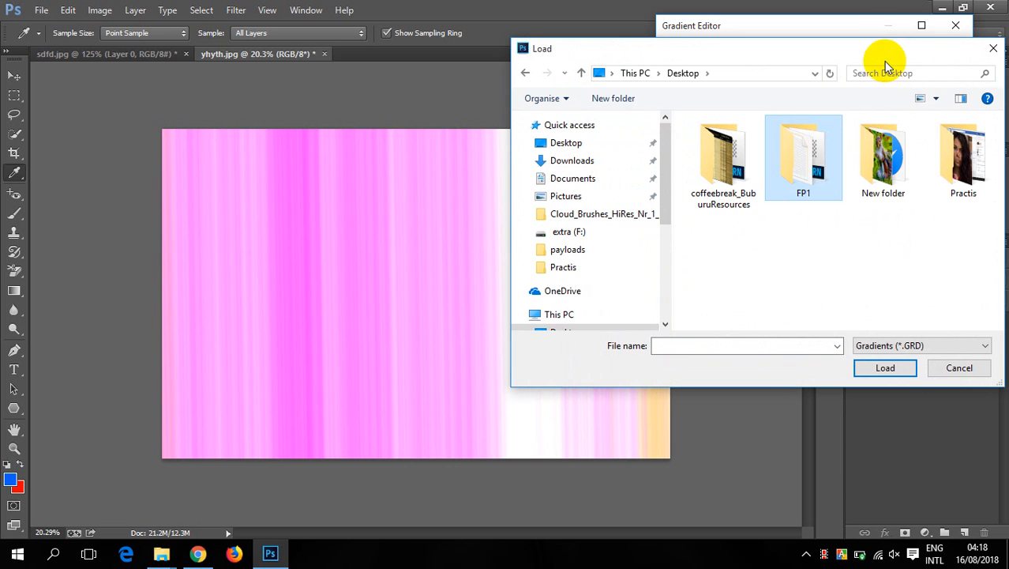
- Check the desktop's New folder and the JPEGs folder of coffeebreak_BuburuResources for gradient files, and close the Load dialog
drag(884, 55, 563, 70)
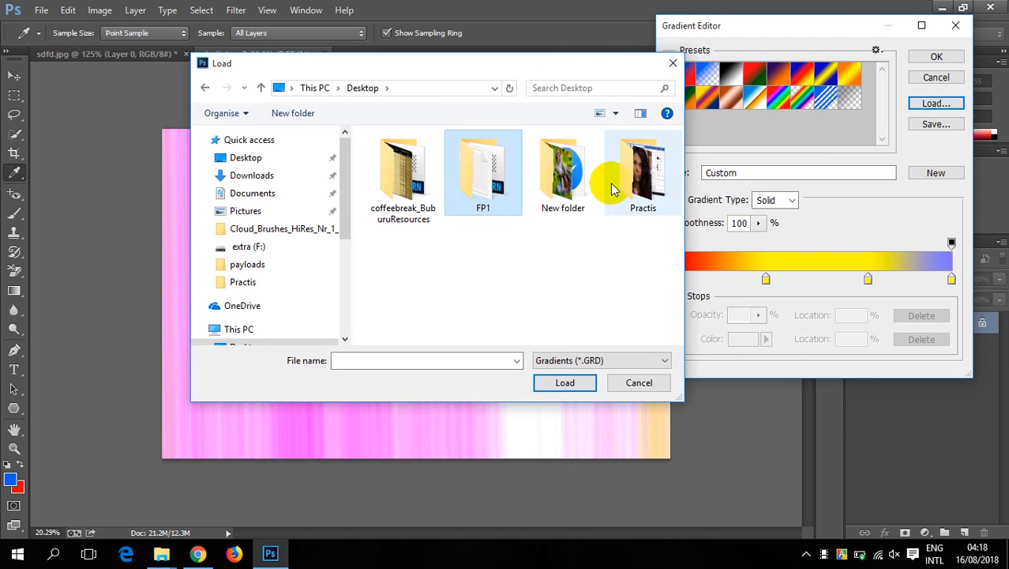
double_click(564, 185)
click(205, 88)
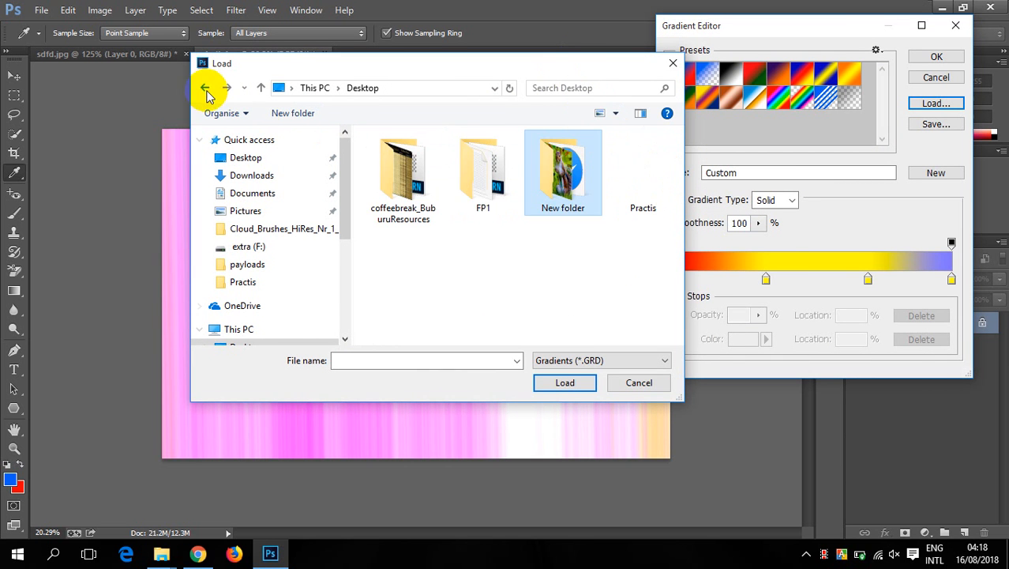
double_click(397, 193)
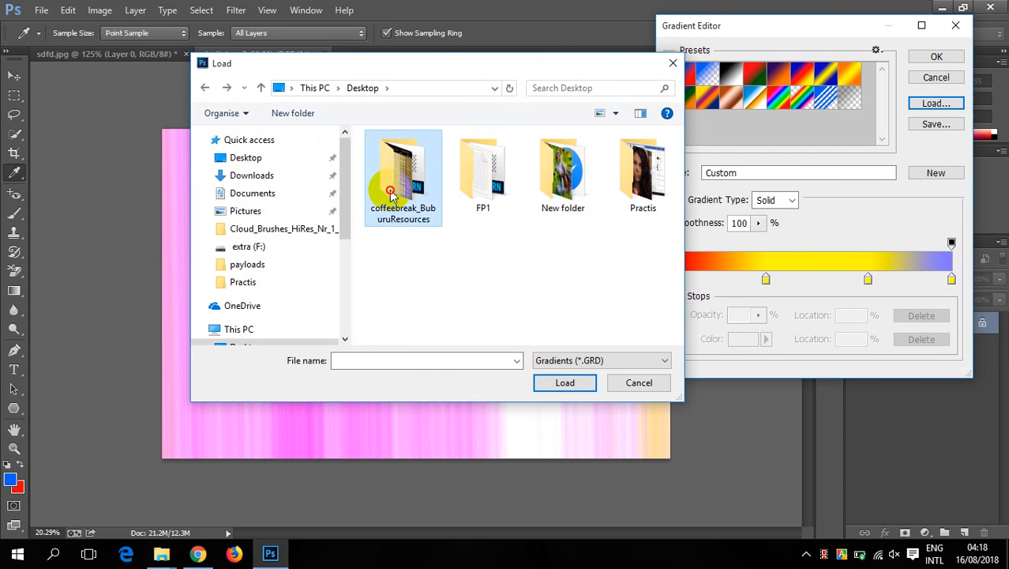
double_click(398, 155)
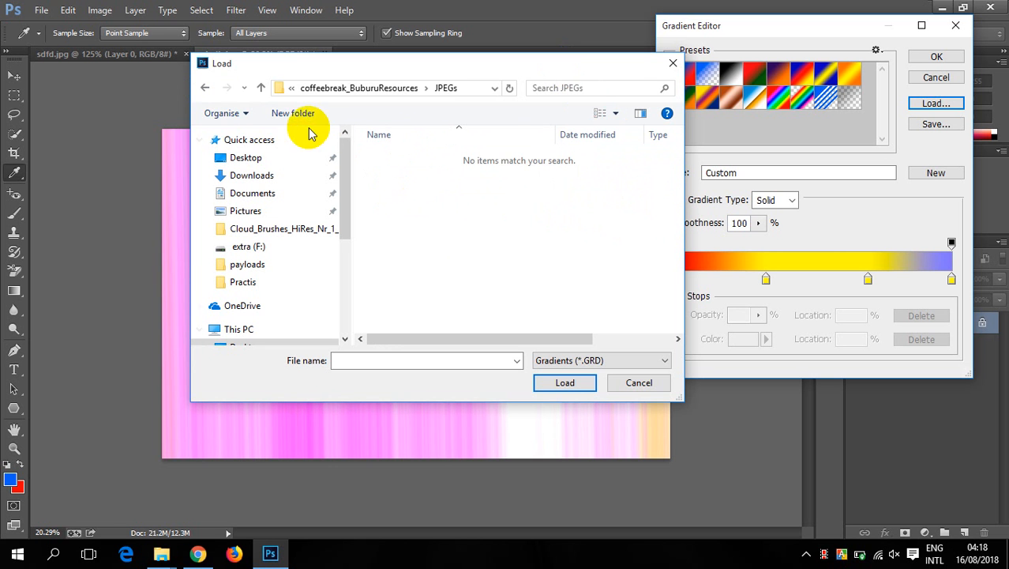
click(260, 88)
click(260, 88)
click(261, 88)
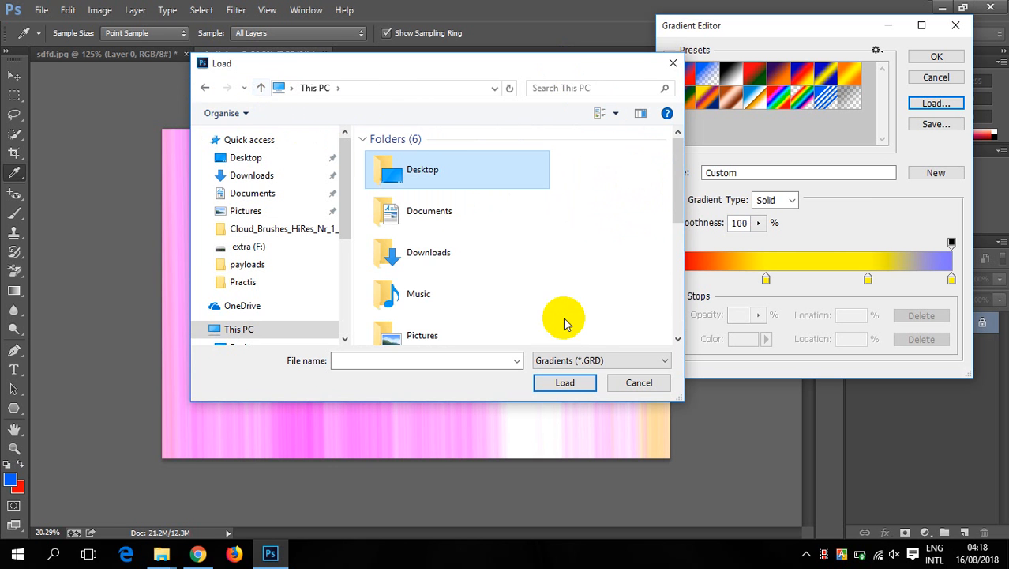
click(672, 63)
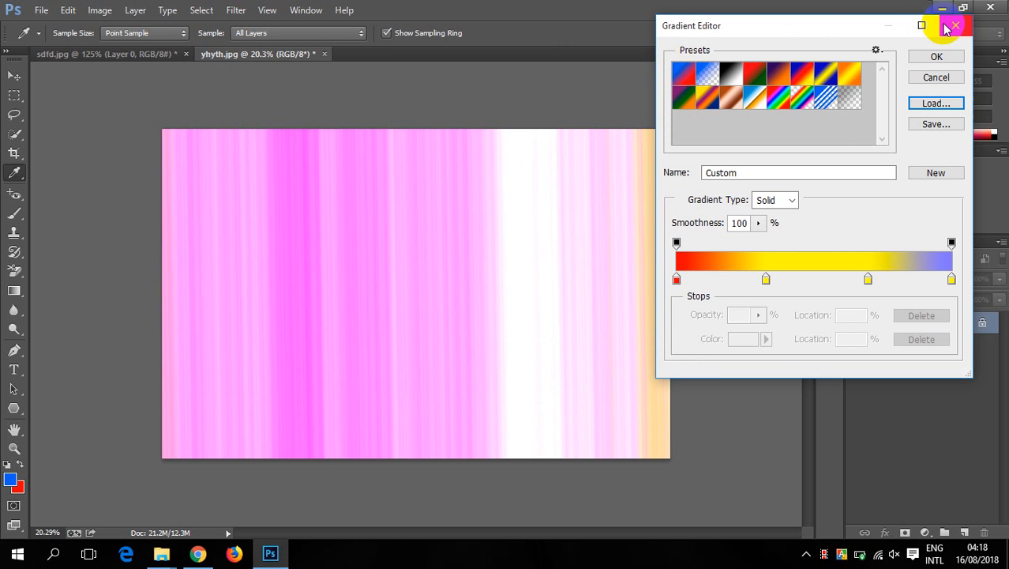
- Leave Photoshop and look for gradient files in the extracted FP1 folder and on the Satt Academy (E:) drive
click(947, 28)
click(941, 9)
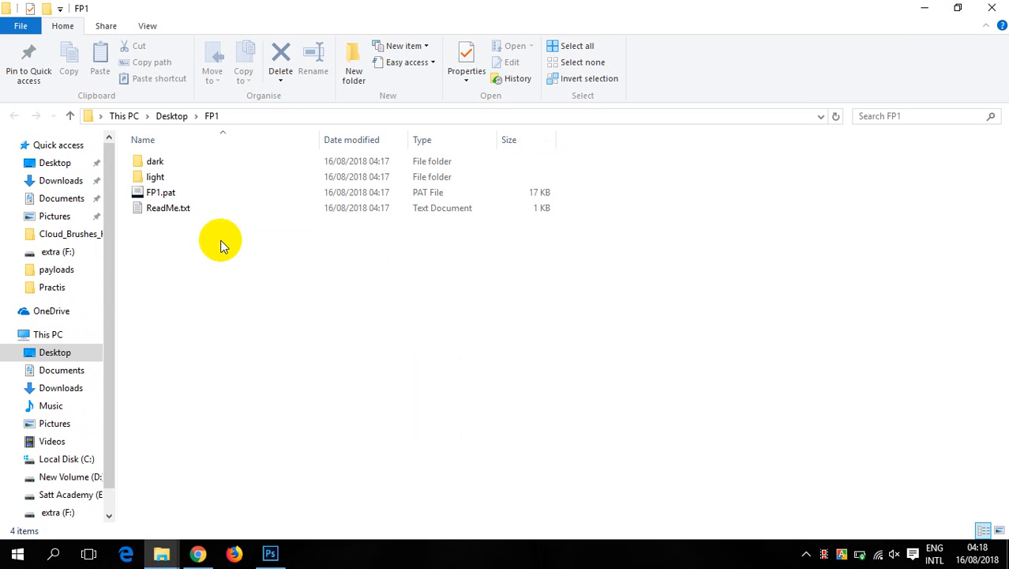
click(186, 192)
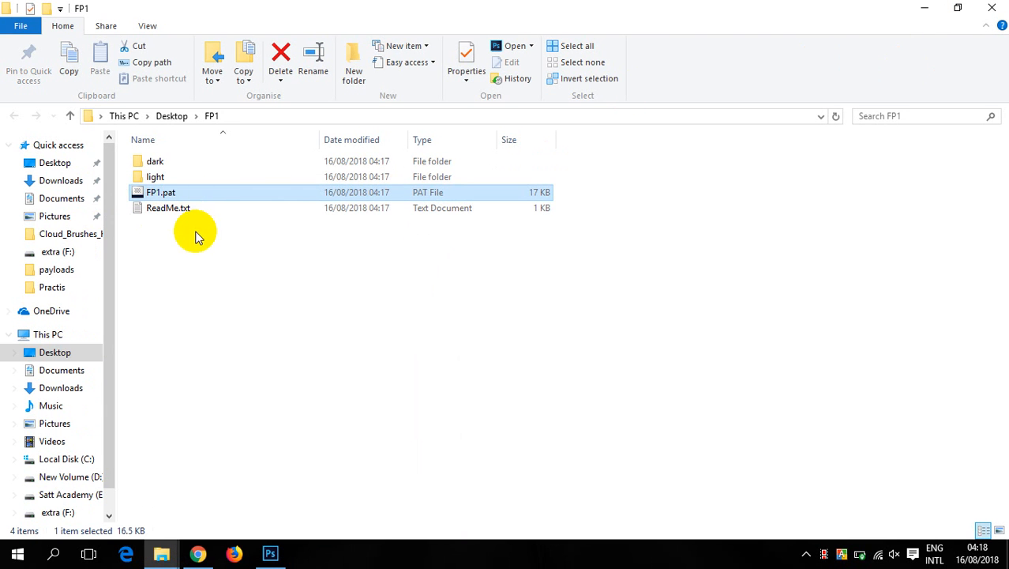
click(992, 8)
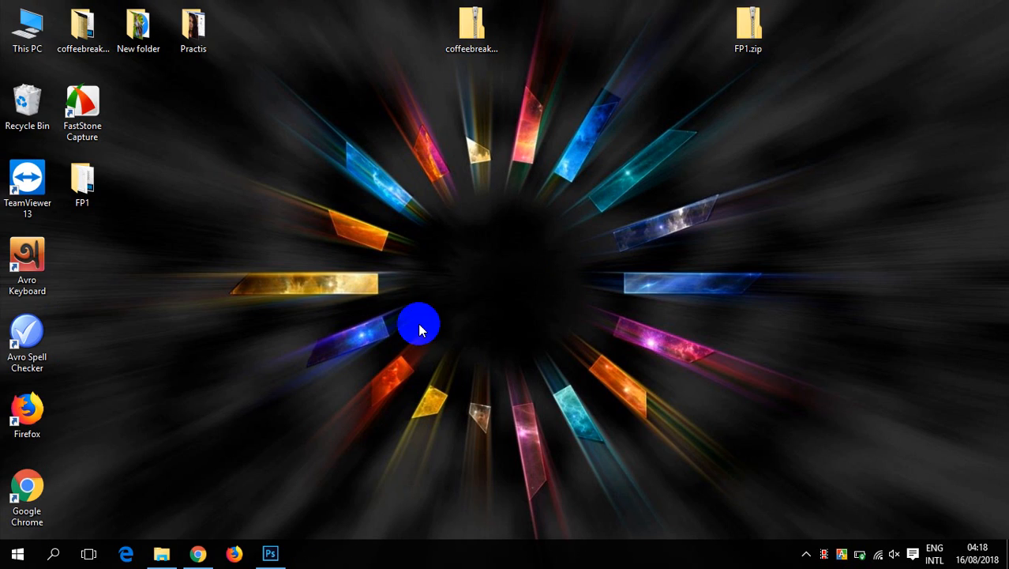
double_click(36, 32)
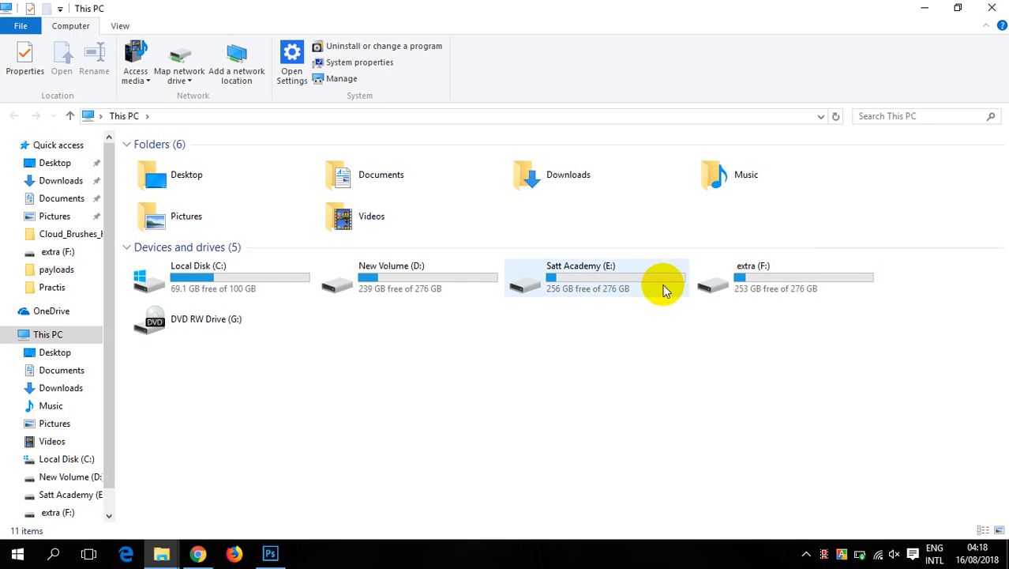
click(599, 286)
double_click(599, 286)
click(992, 8)
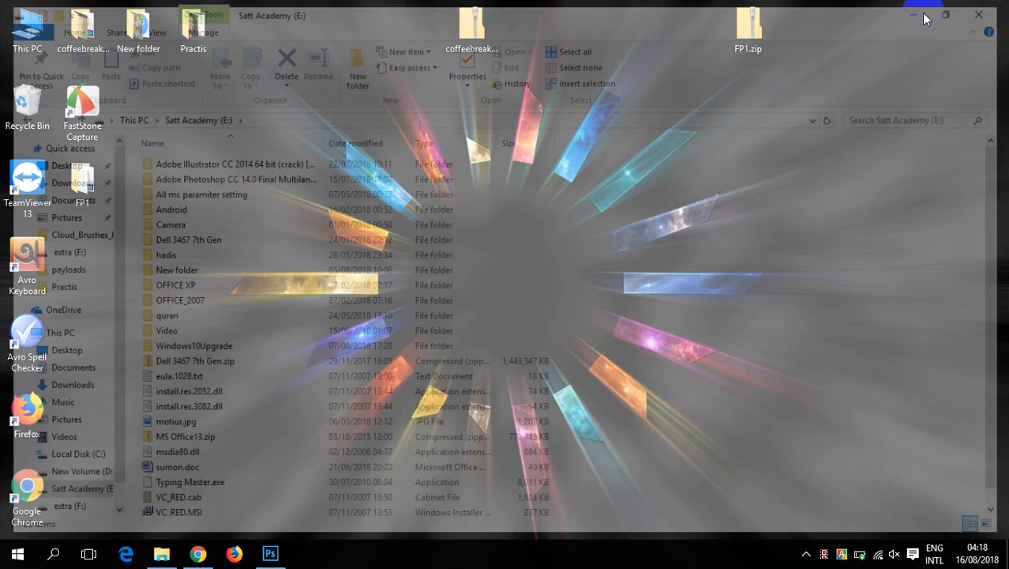
- Move the WhimsicalArtwork_FloralGradientsVol1.zip archive from the Downloads folder to the desktop
click(161, 552)
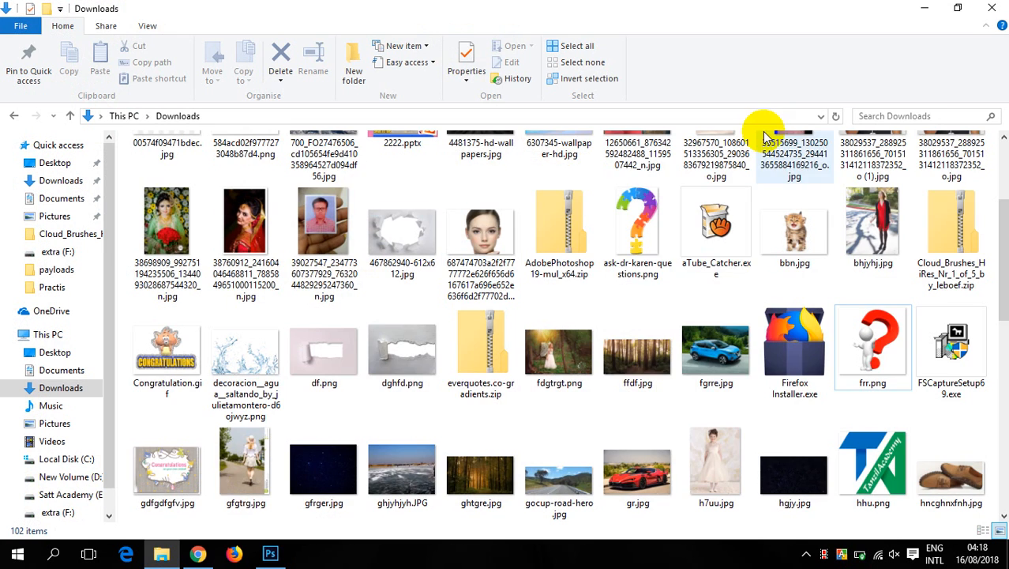
scroll(662, 350, down, 10)
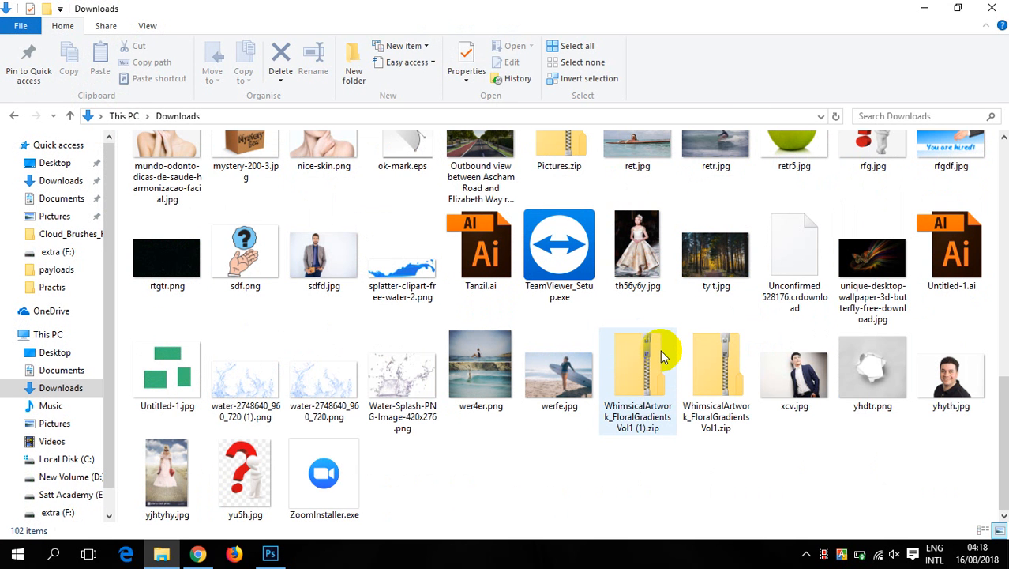
right_click(723, 367)
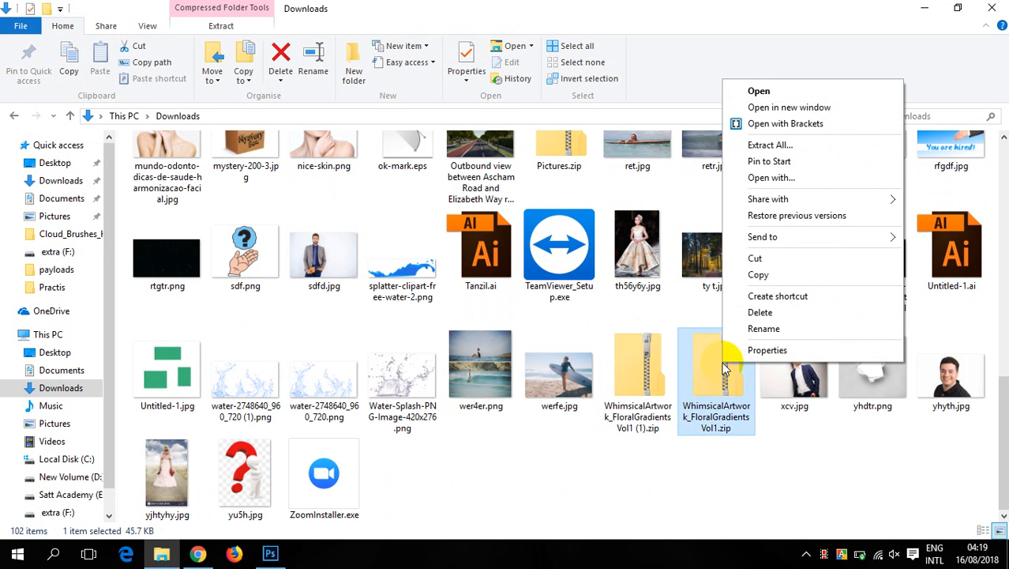
click(756, 257)
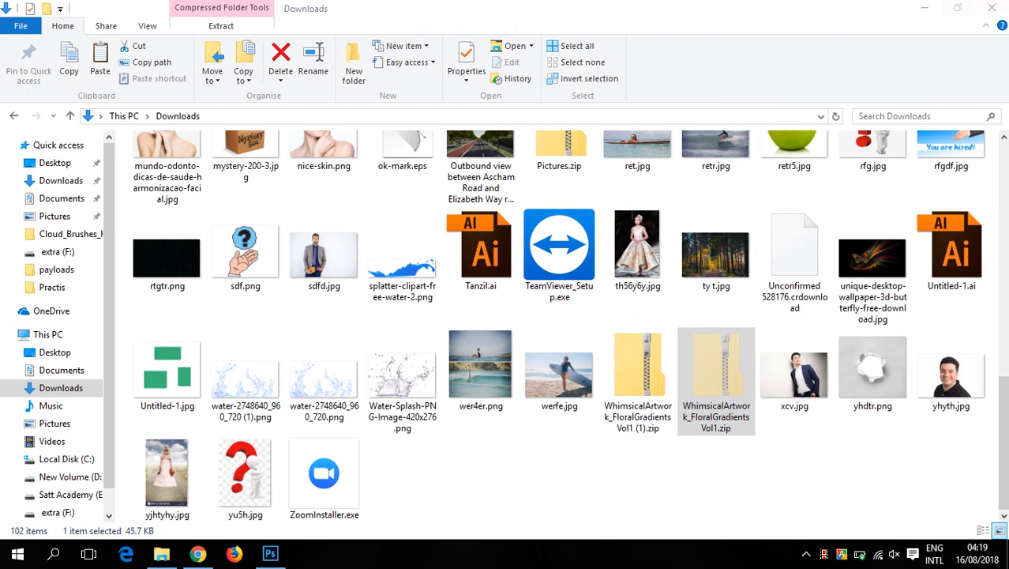
click(1001, 8)
right_click(365, 165)
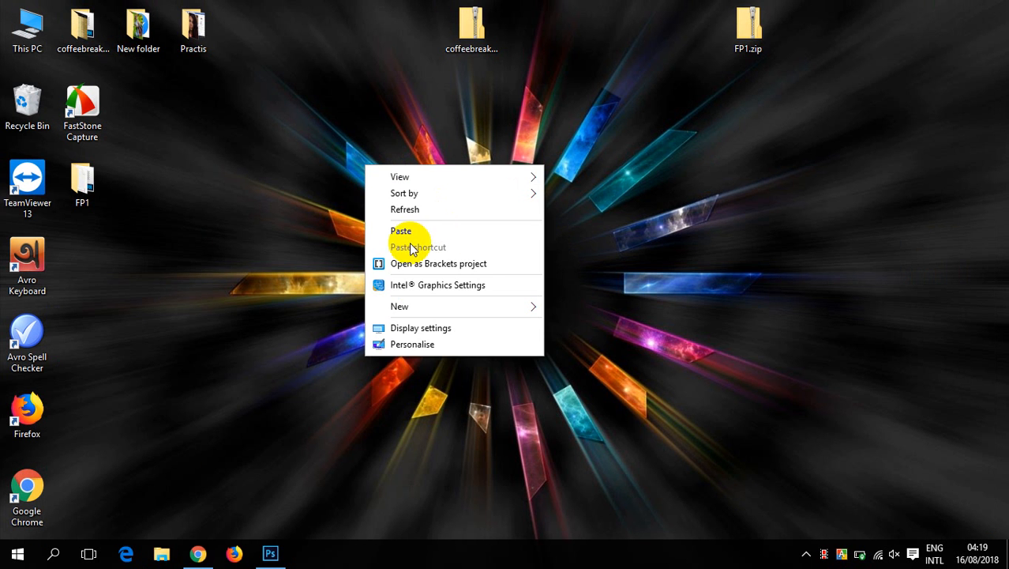
click(404, 230)
- Extract the WhimsicalArtwork_FloralGradientsVol1 archive on the desktop into its default folder and refresh the file list
right_click(370, 132)
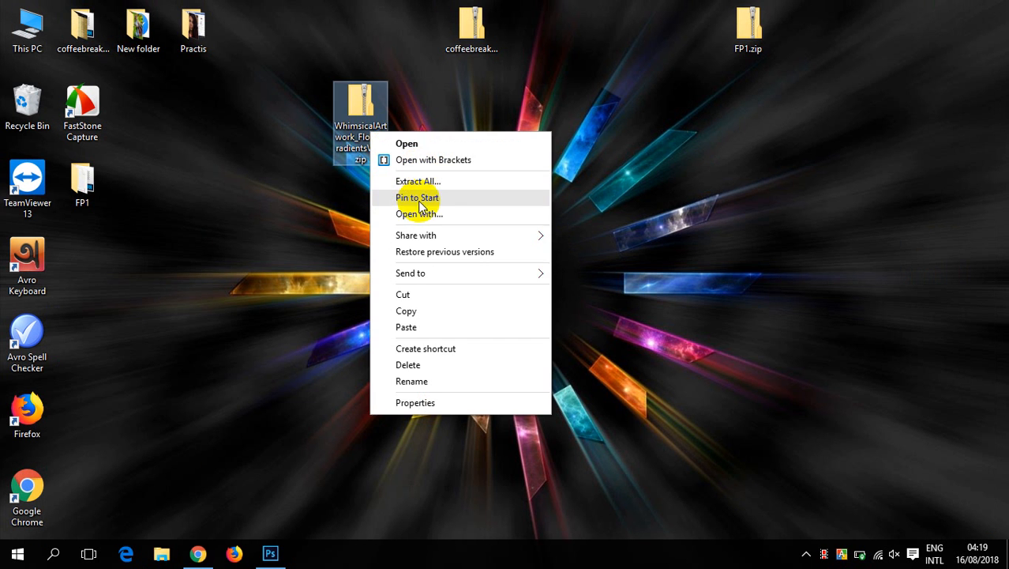
click(411, 189)
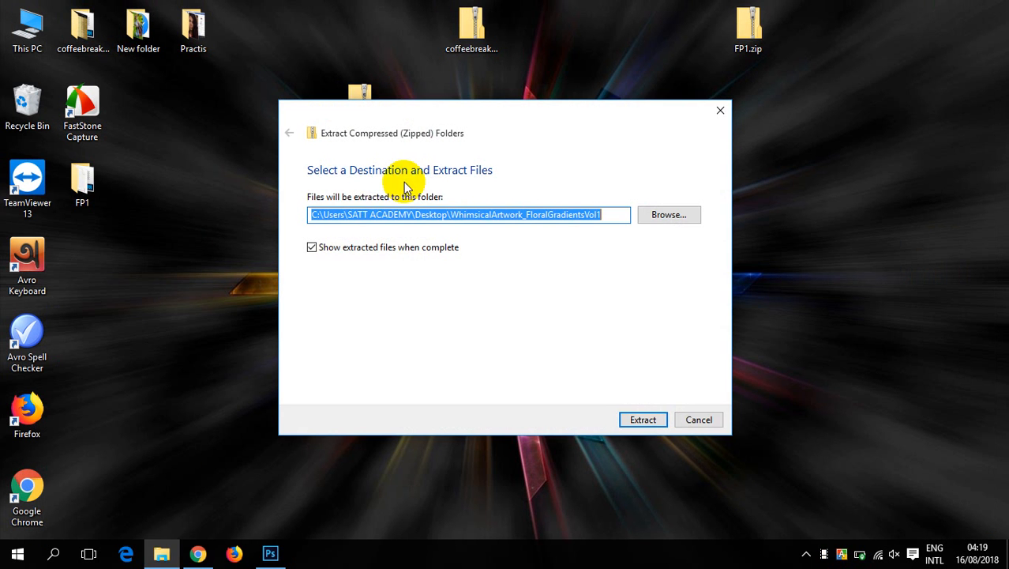
click(637, 420)
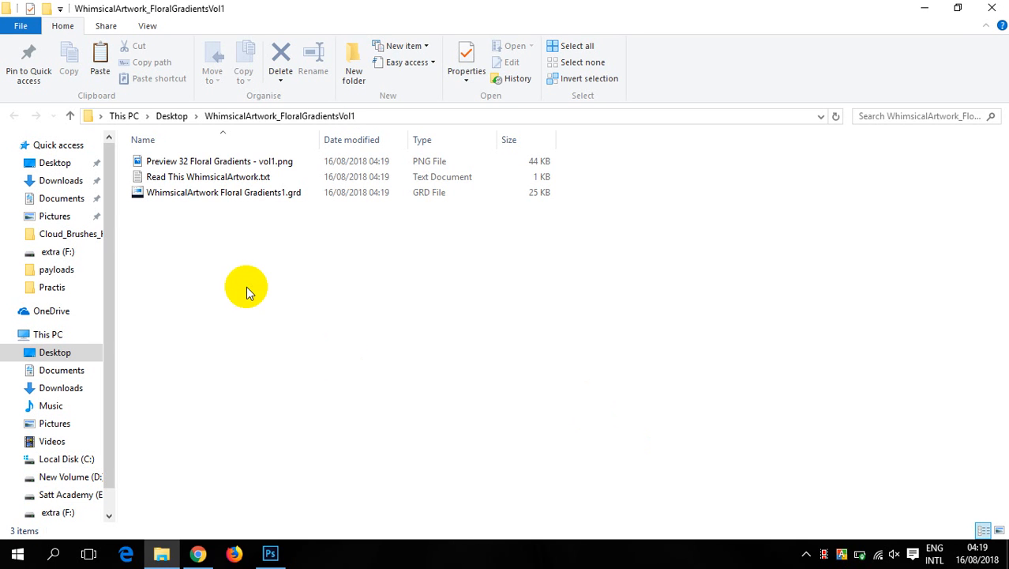
right_click(247, 286)
click(304, 347)
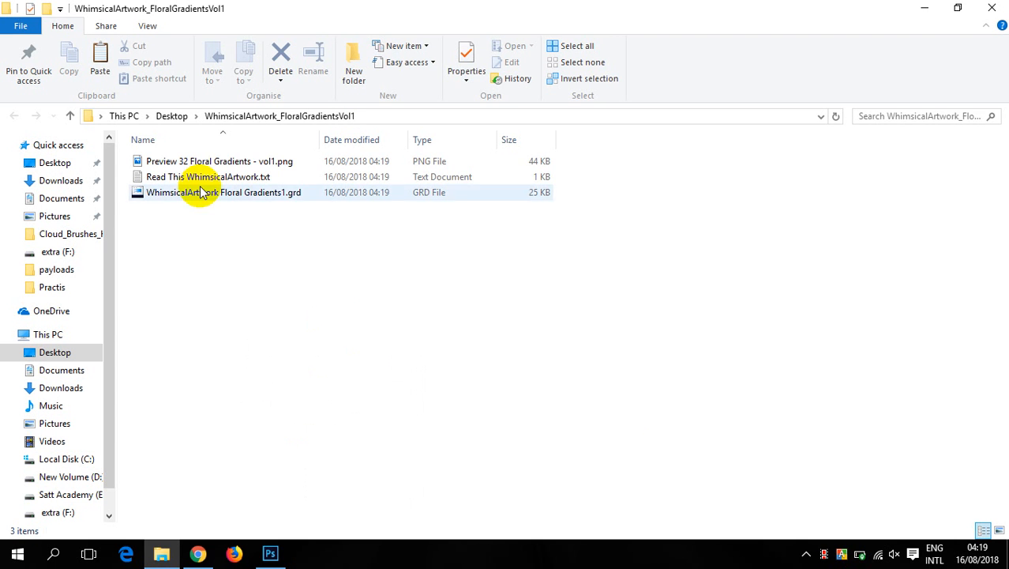
- Try to open the Preview 32 Floral Gradients - vol1.png image from the extracted folder
double_click(169, 162)
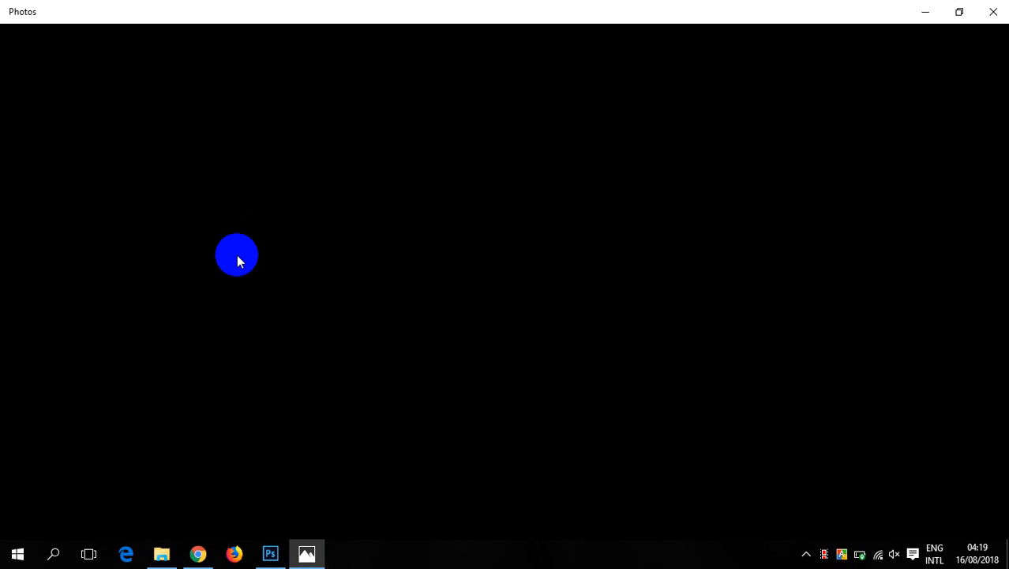
click(713, 310)
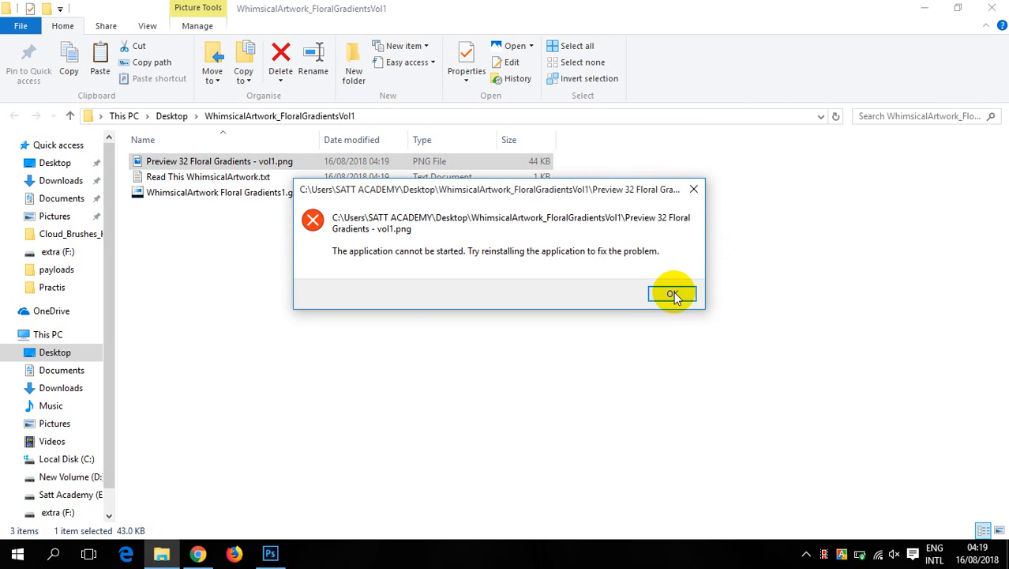
click(675, 292)
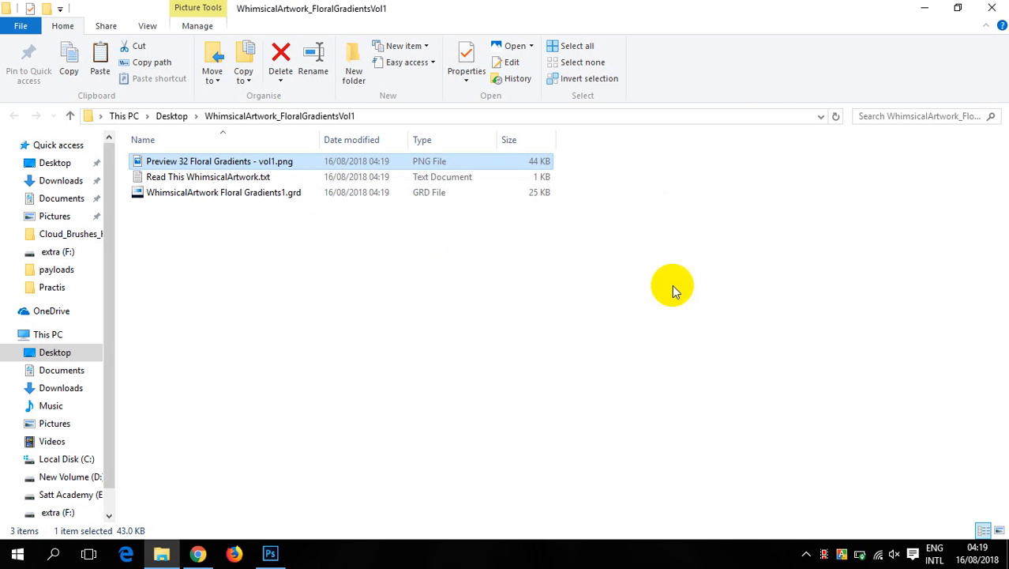
- Switch to Photoshop and load WhimsicalArtwork Floral Gradients1.grd from the desktop's WhimsicalArtwork_FloralGradientsVol1 folder into the gradient presets
click(182, 196)
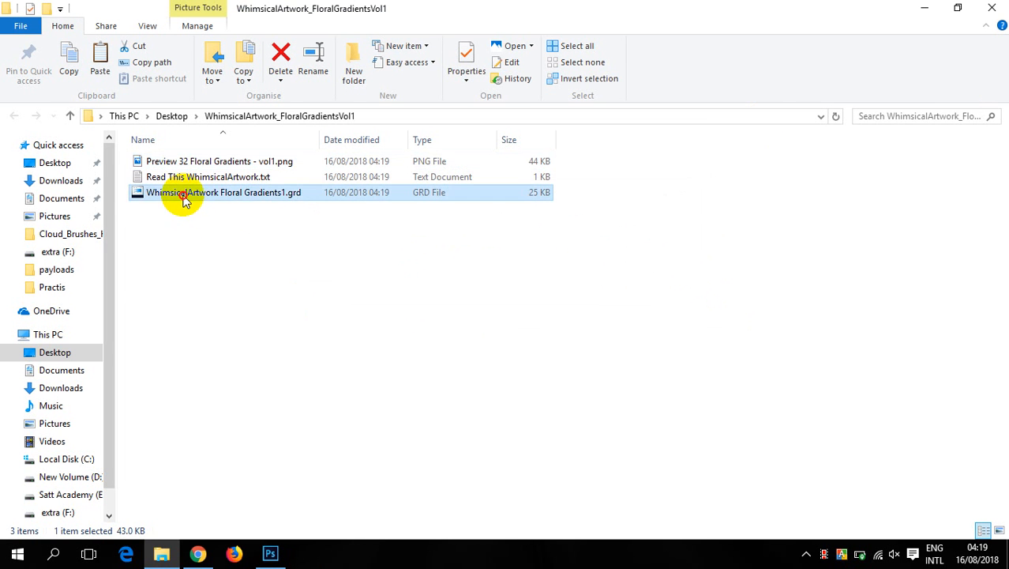
click(270, 553)
click(93, 35)
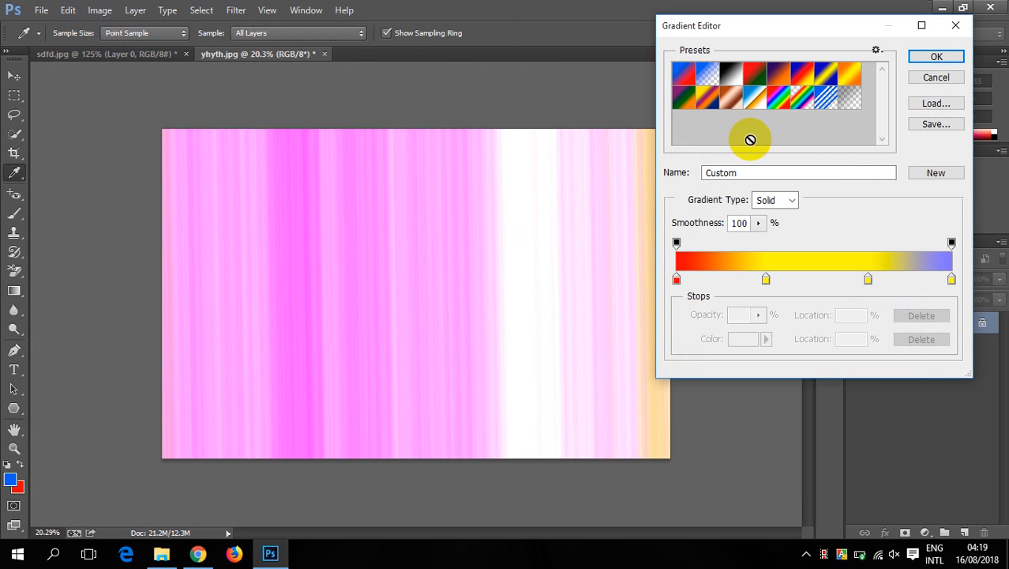
click(935, 104)
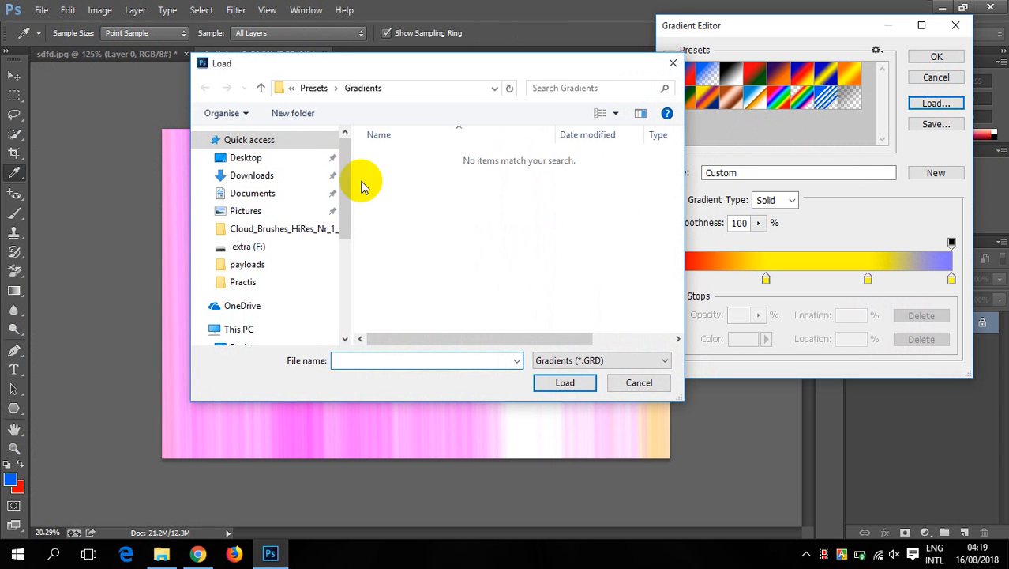
click(255, 158)
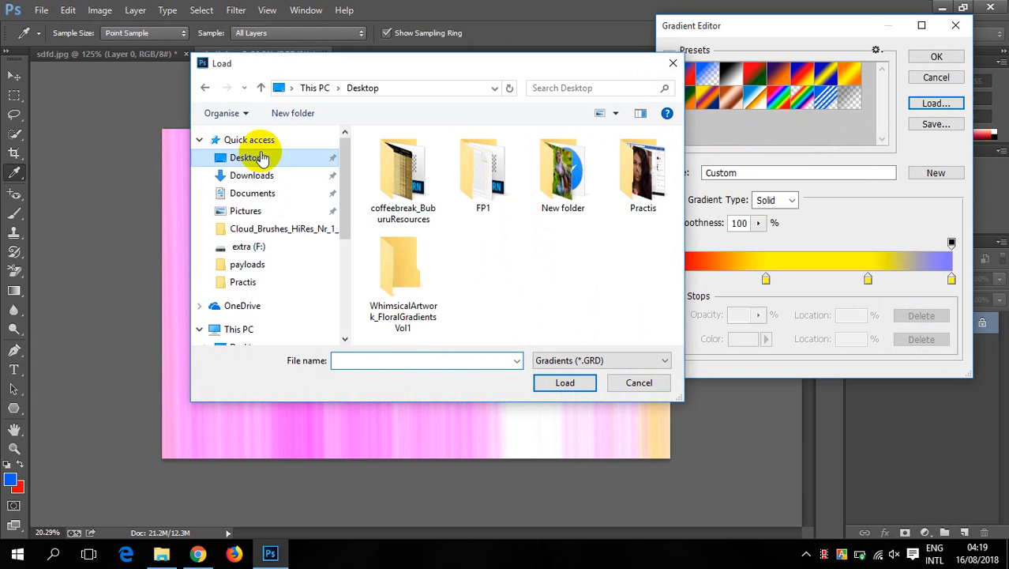
double_click(411, 269)
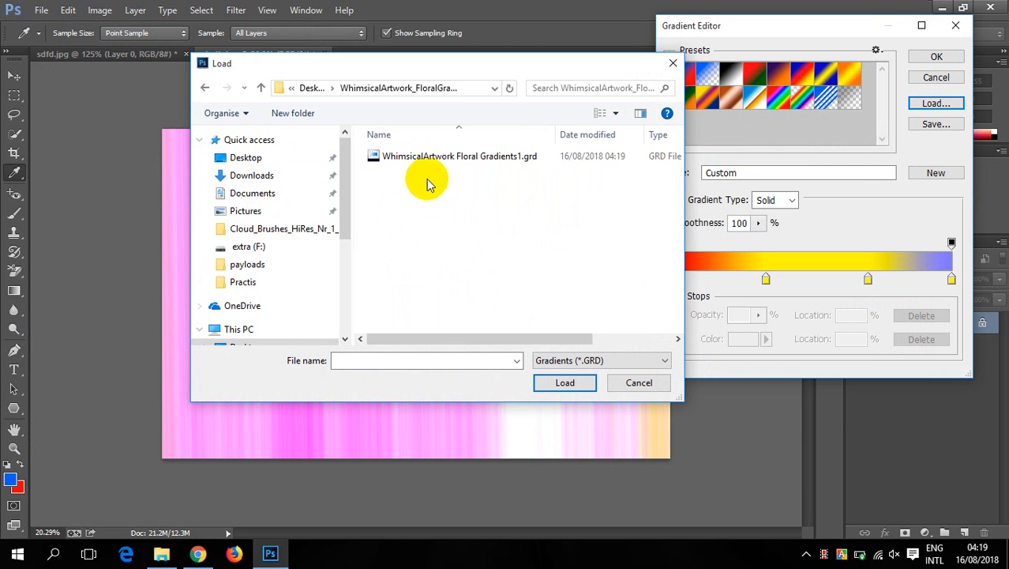
click(419, 158)
click(563, 383)
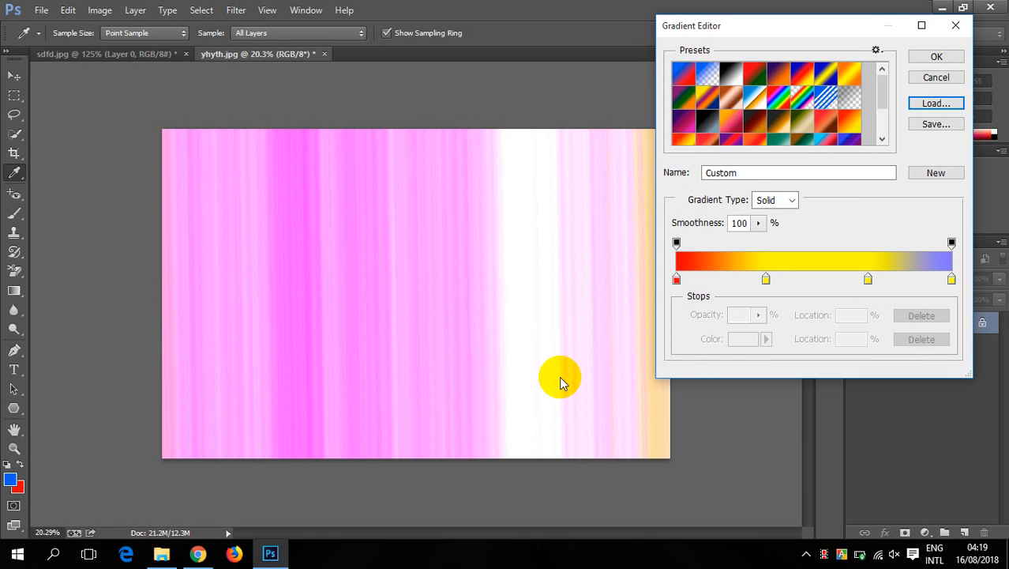
- Browse the loaded presets, choose the WA-MutedGreen gradient and fill the canvas with it horizontally
scroll(789, 115, down, 2)
scroll(791, 107, up, 1)
scroll(792, 108, up, 2)
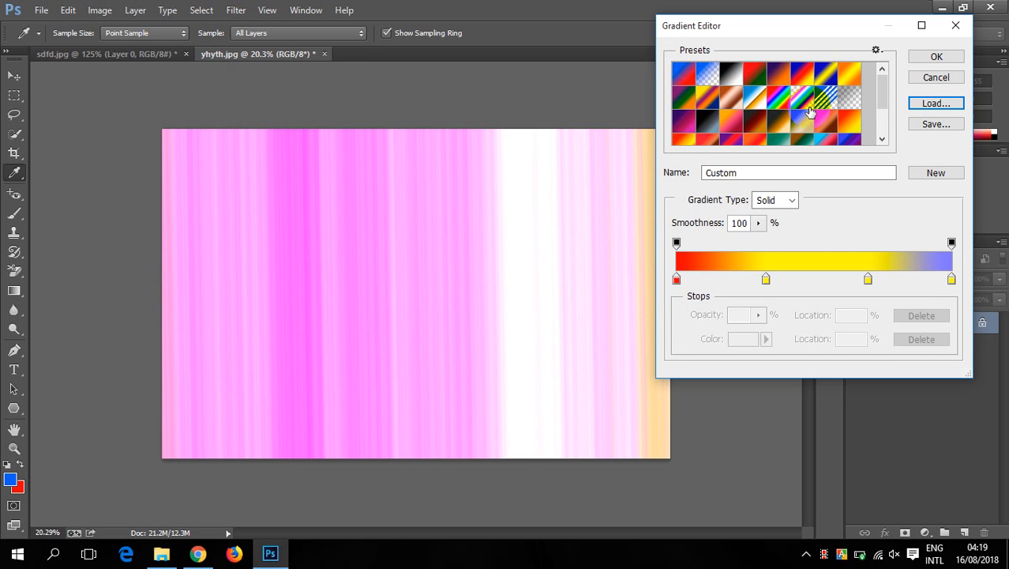
scroll(718, 116, down, 2)
click(784, 103)
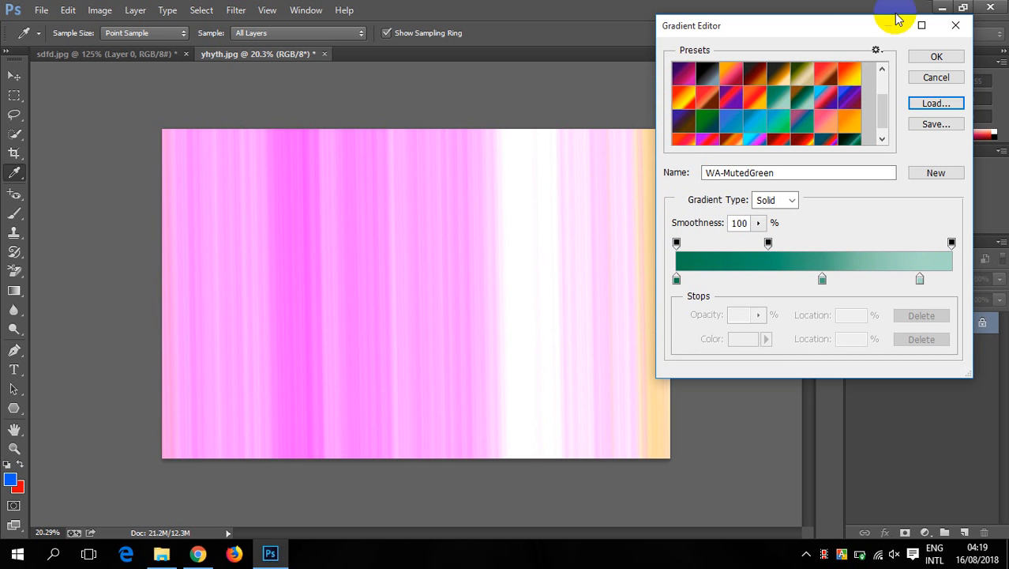
click(935, 56)
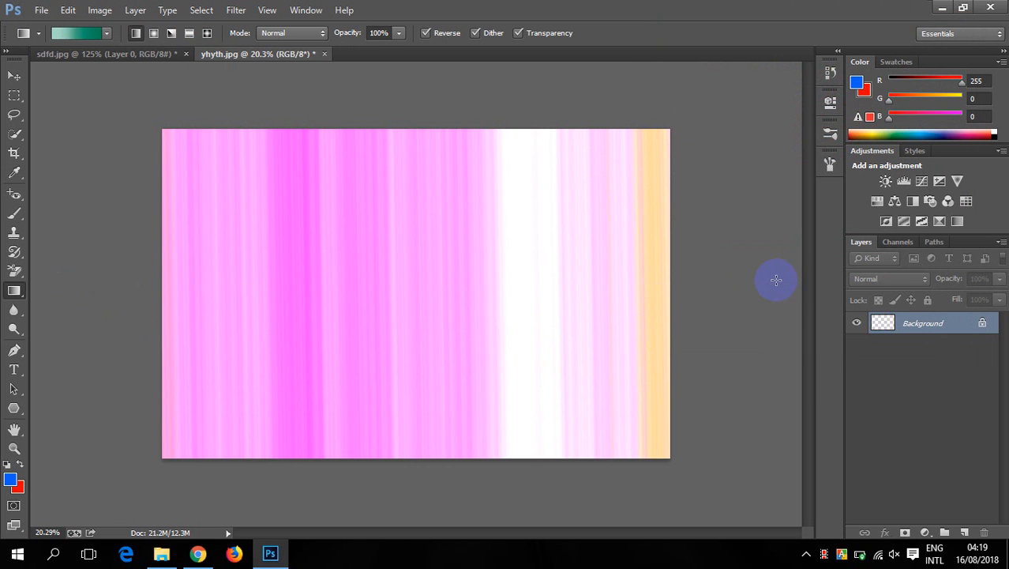
- Choose the WA-Sky gradient preset and fill the canvas with it diagonally from the lower left to the upper right
click(85, 36)
scroll(809, 118, down, 2)
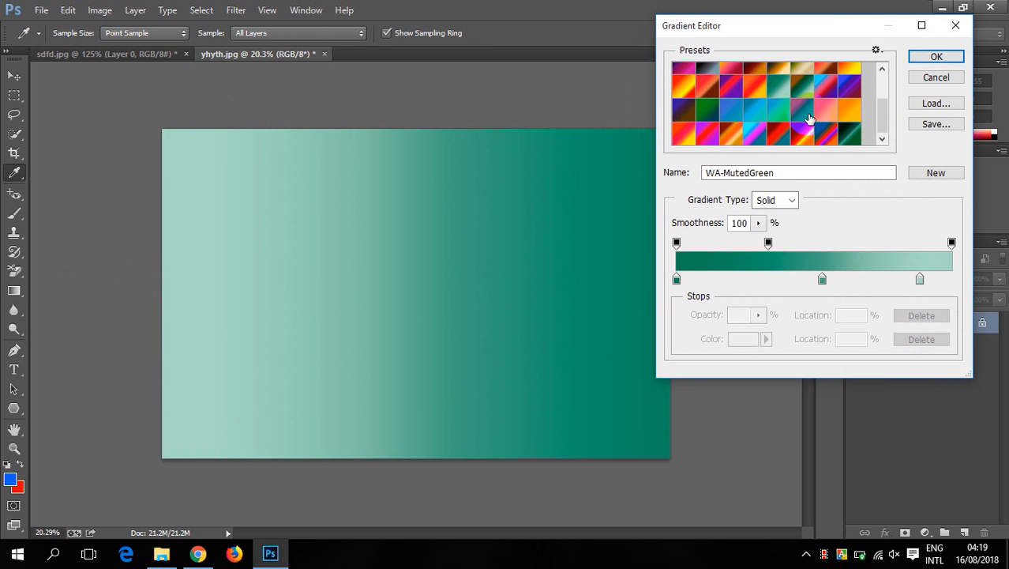
click(732, 113)
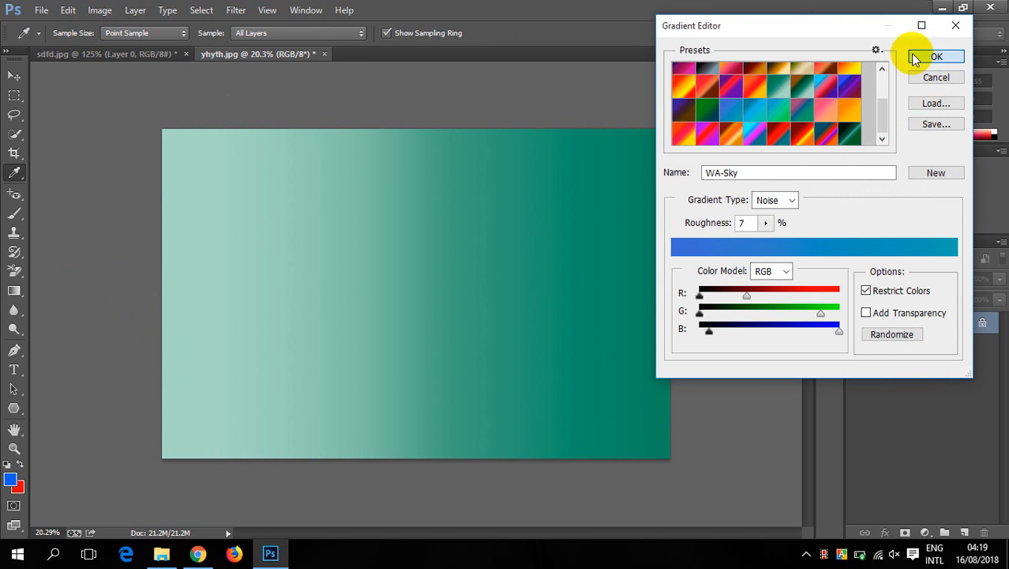
click(936, 56)
drag(198, 384, 554, 123)
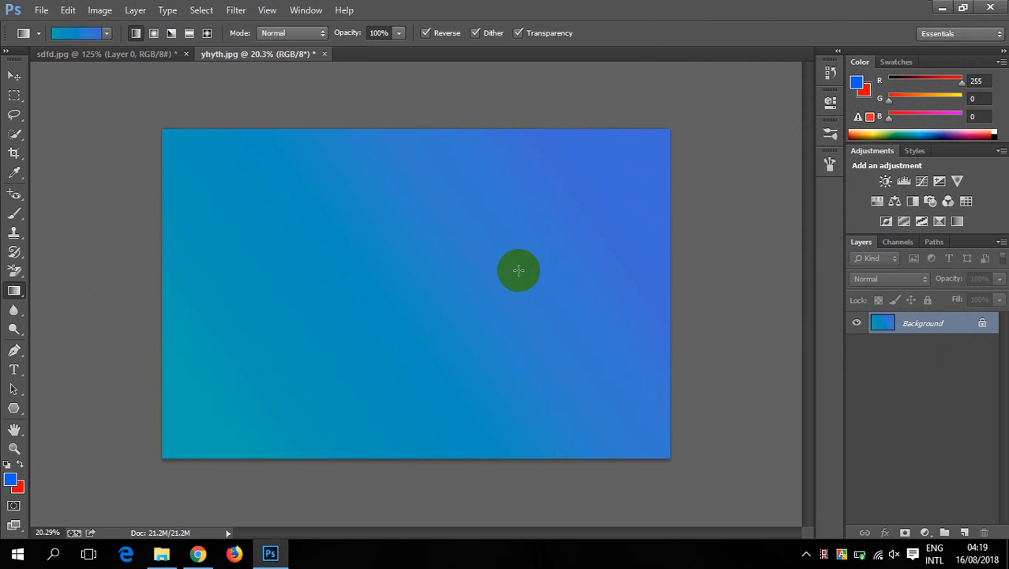
- Choose the WA-DeepPurple gradient preset and fill the canvas with it along a steep diagonal from upper left to lower right
click(79, 34)
scroll(806, 117, down, 3)
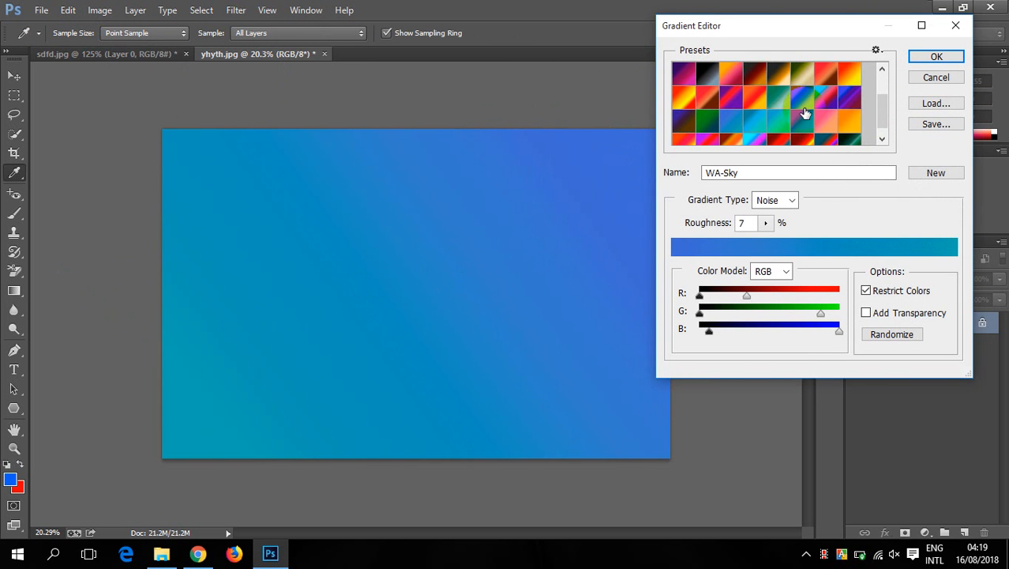
click(849, 87)
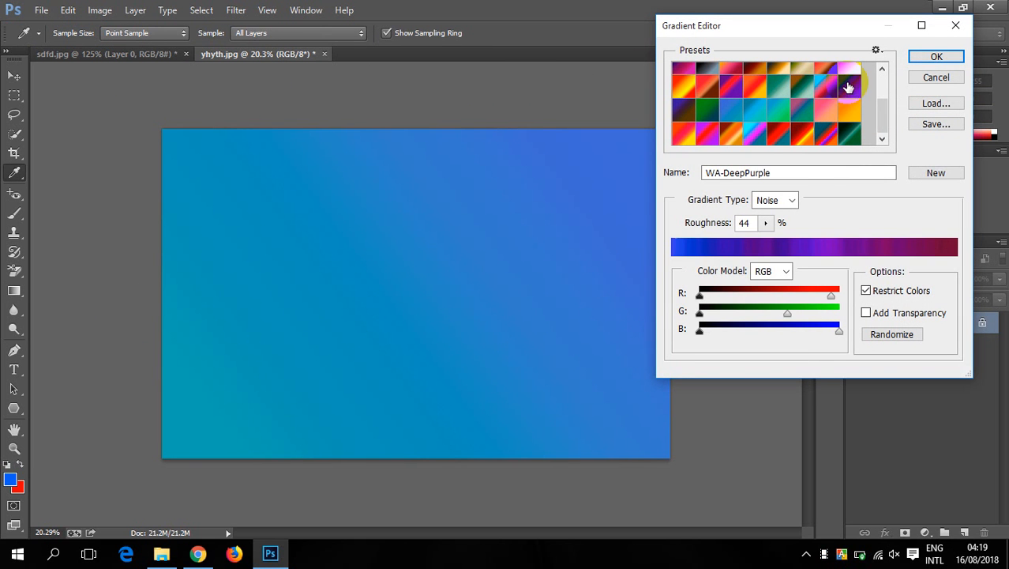
click(936, 56)
drag(129, 164, 669, 362)
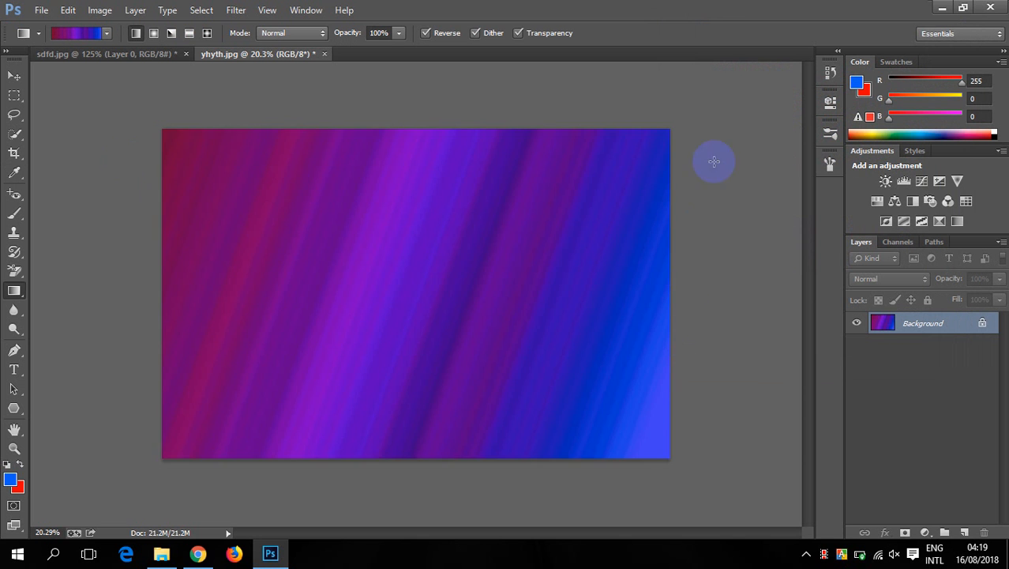
drag(113, 445, 113, 445)
drag(302, 237, 415, 457)
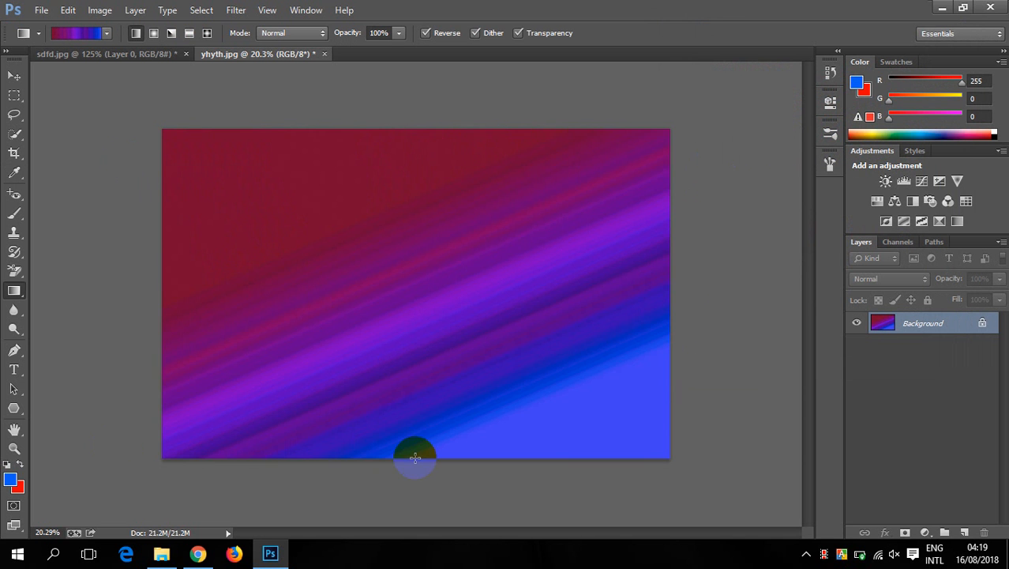
scroll(332, 334, down, 3)
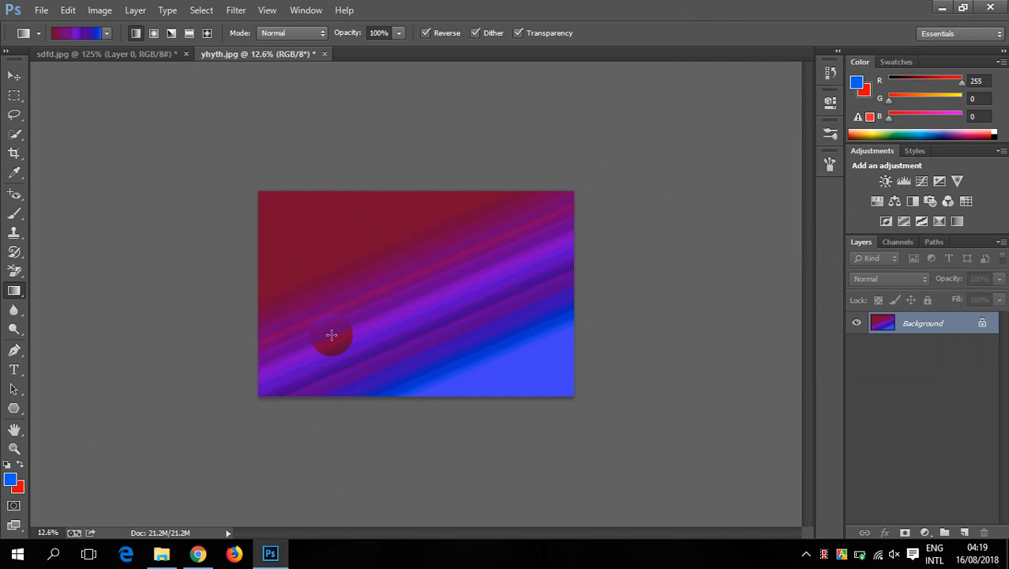
- Switch to the sdfd.jpg document and revert it to its original opened state in the history
click(135, 51)
scroll(367, 245, down, 2)
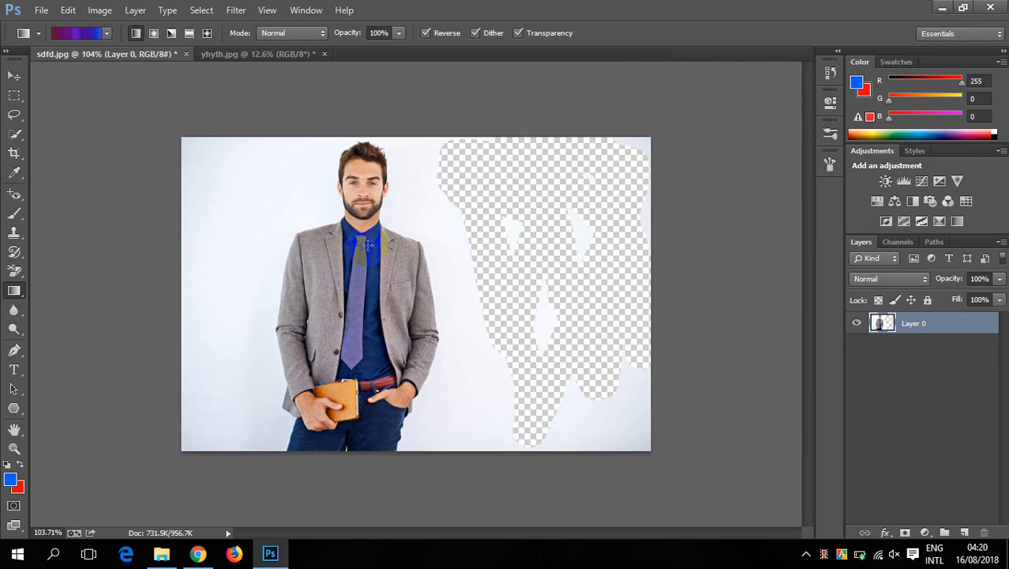
click(830, 73)
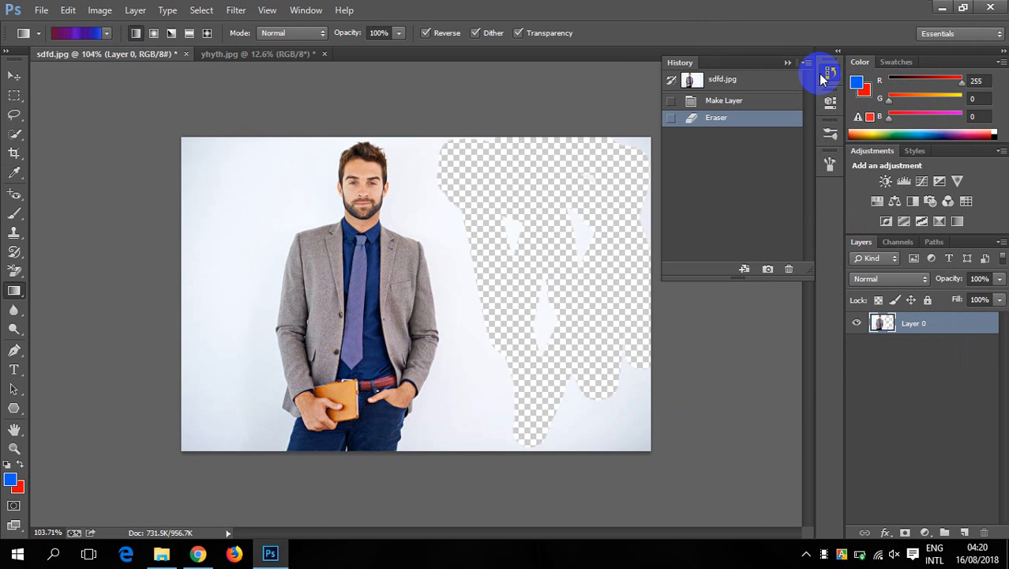
click(718, 80)
scroll(435, 176, down, 4)
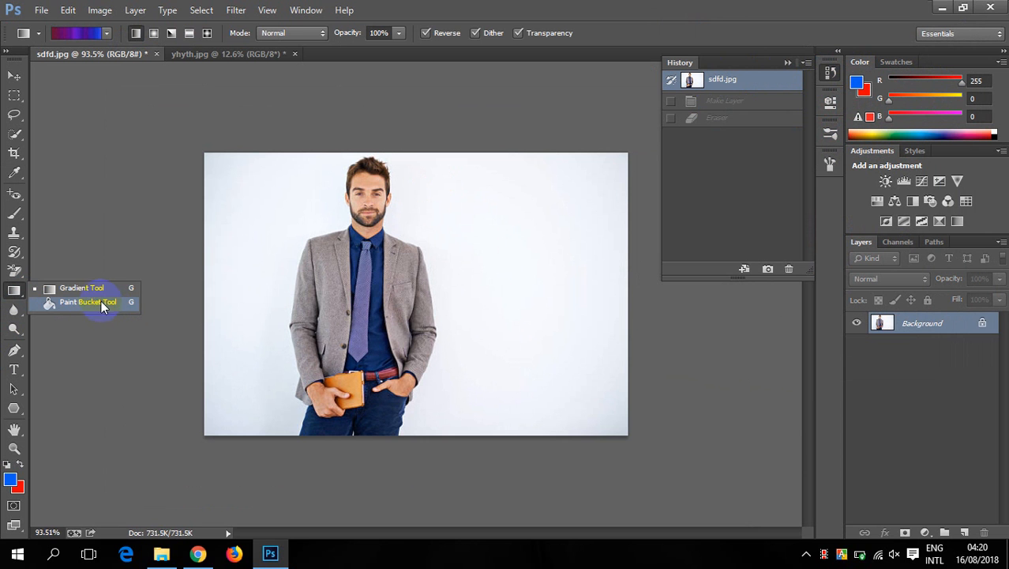
- Select the Paint Bucket Tool, try a blue foreground fill on the white background behind the man, and undo the fill
click(98, 301)
scroll(271, 267, up, 2)
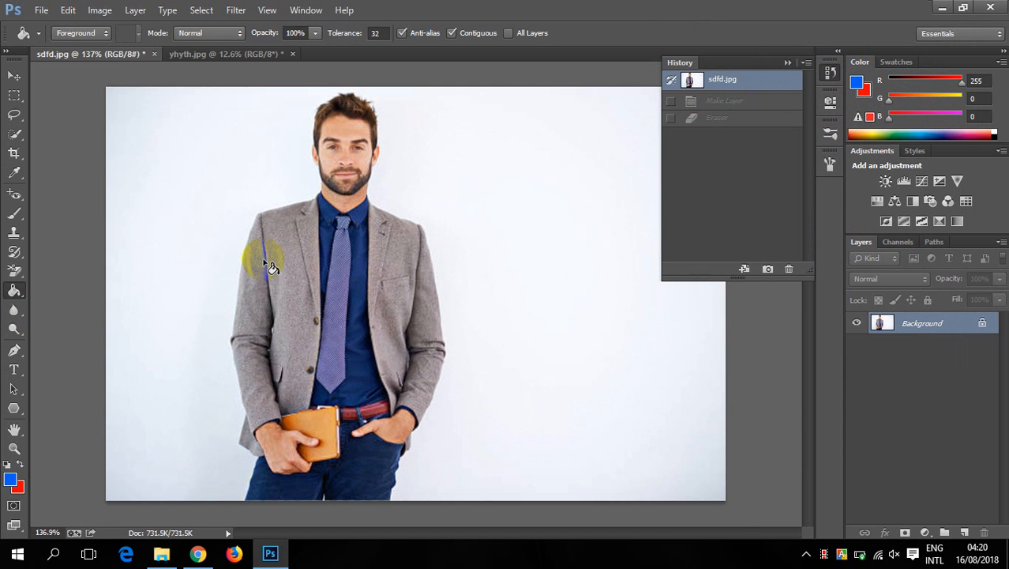
click(787, 62)
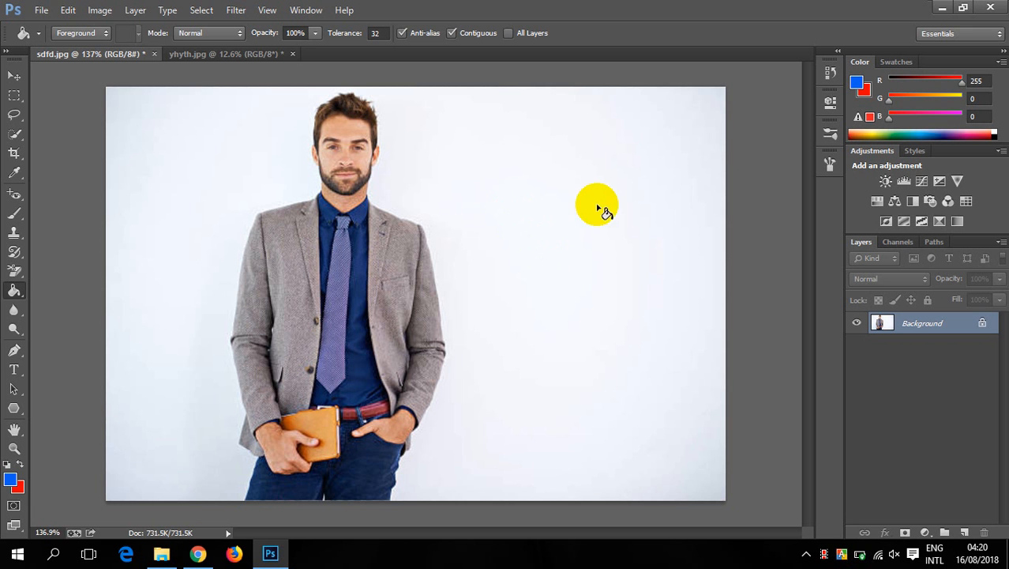
click(523, 199)
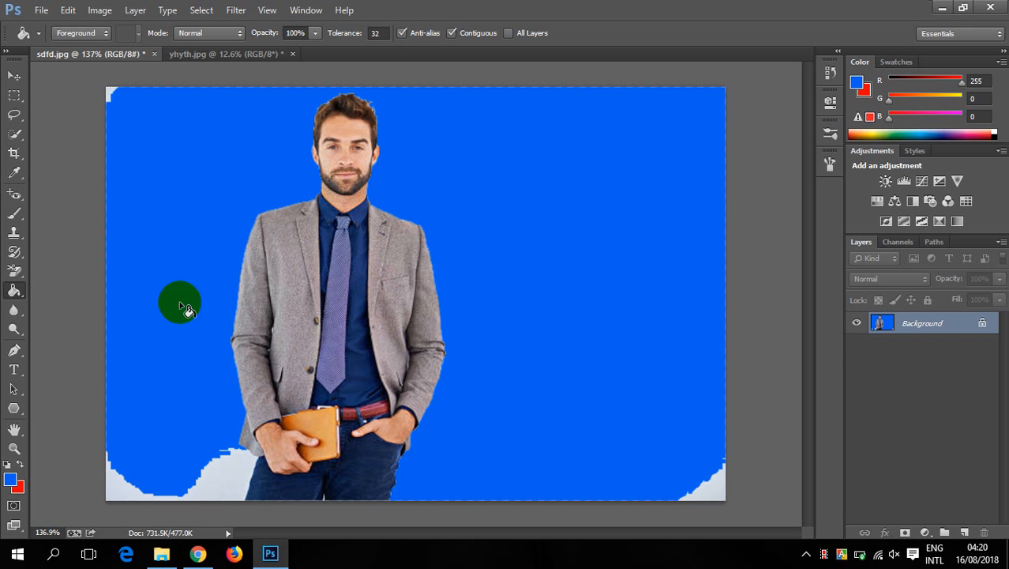
key(ctrl+z)
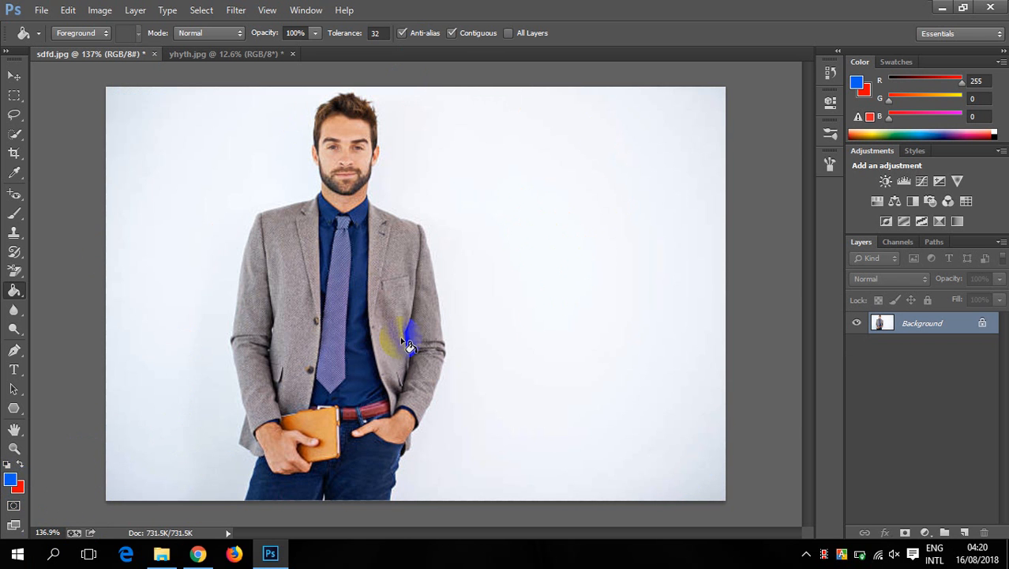
- Fill the white background behind the man, including the leftover corner patches, with the blue foreground color using the Paint Bucket
click(526, 236)
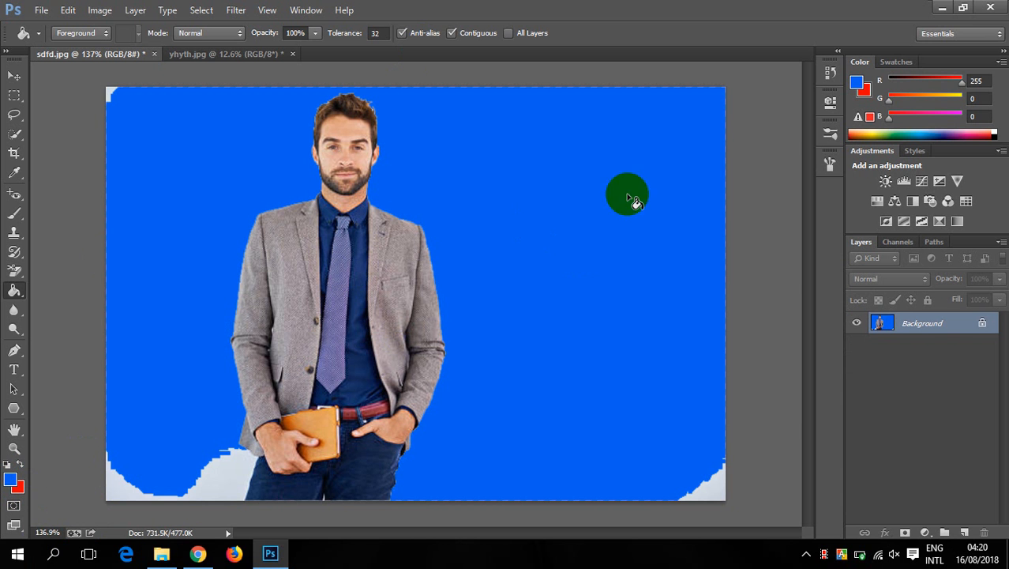
click(113, 98)
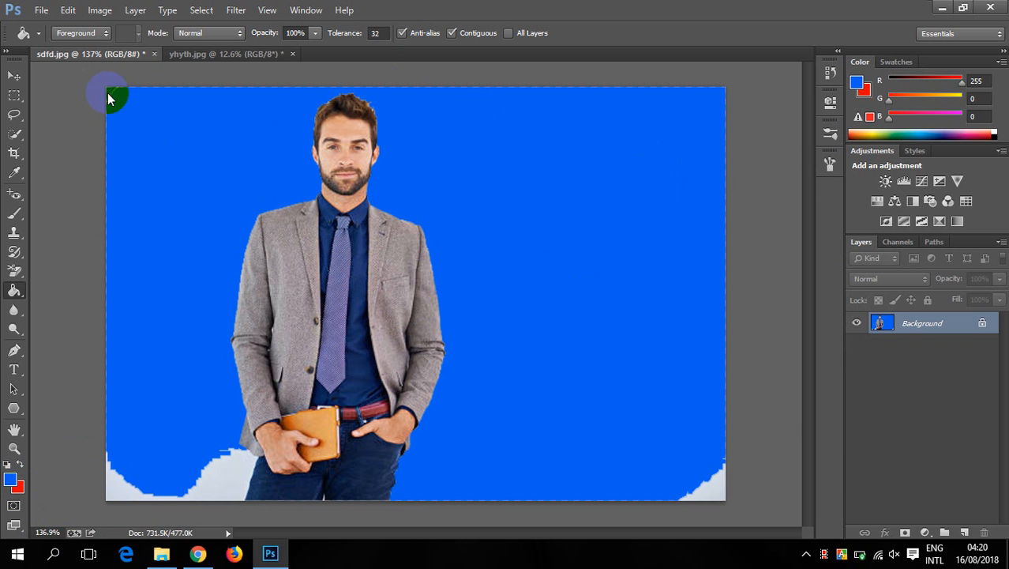
click(155, 493)
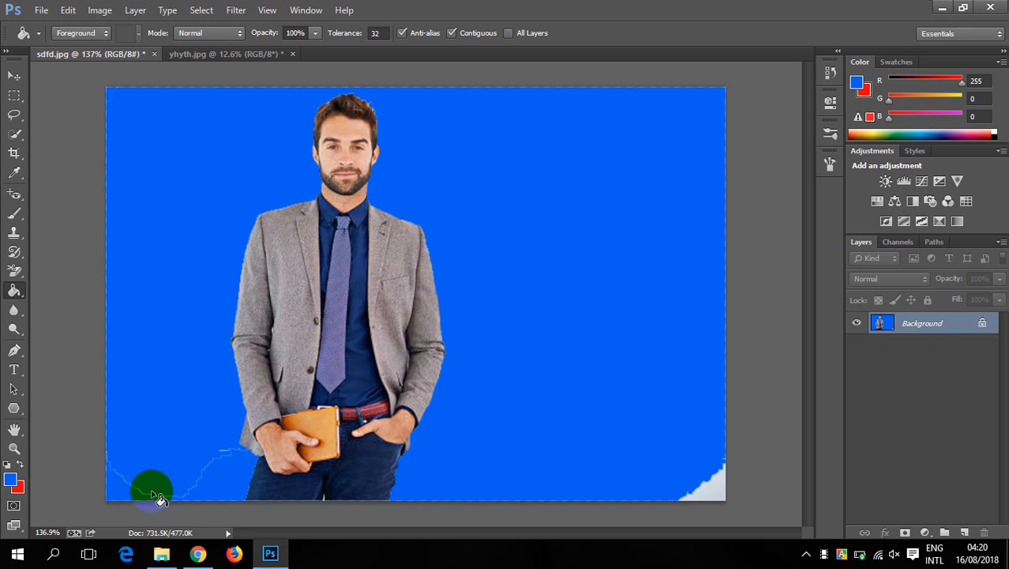
click(200, 465)
click(188, 468)
click(213, 428)
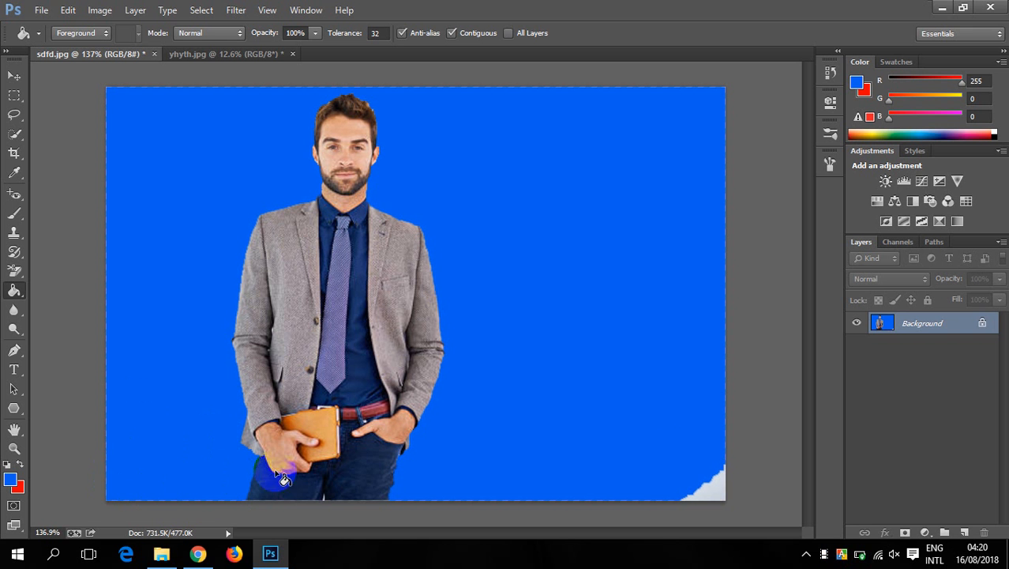
click(717, 488)
click(673, 429)
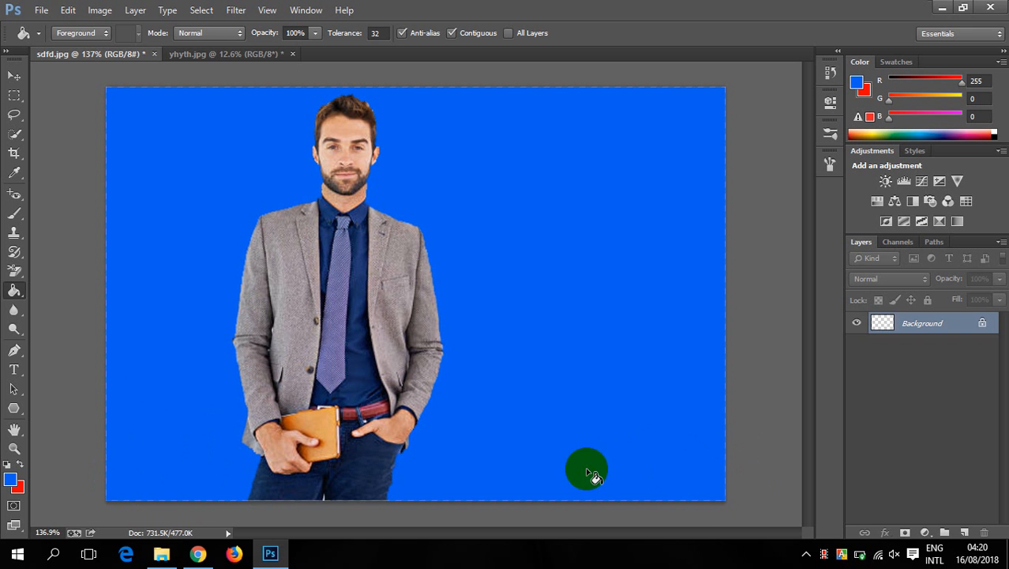
scroll(462, 184, down, 3)
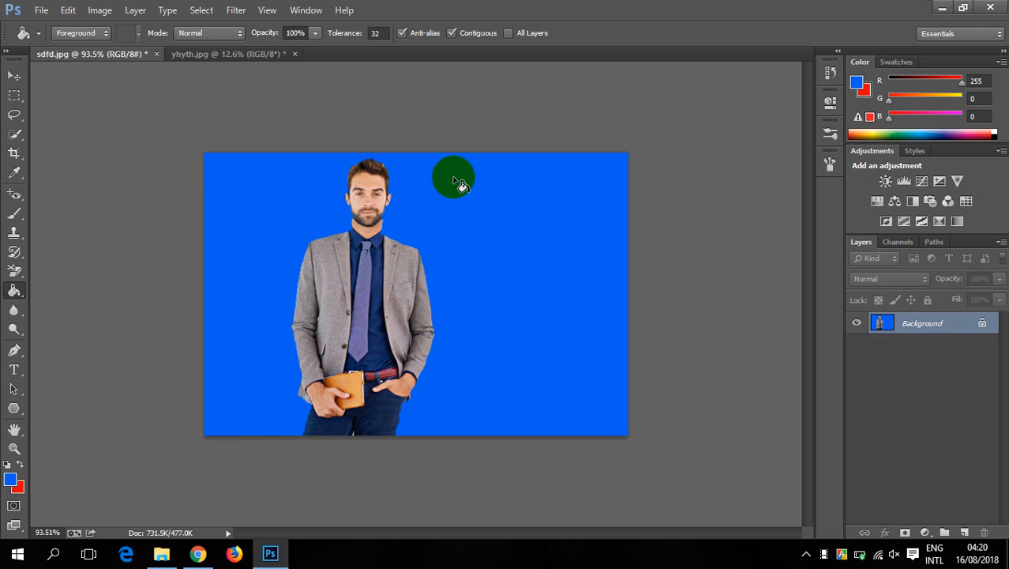
- Switch to the yhyth.jpg document and fill each gradient band with the blue foreground color until the whole canvas is solid blue
click(248, 59)
scroll(453, 264, up, 3)
click(415, 306)
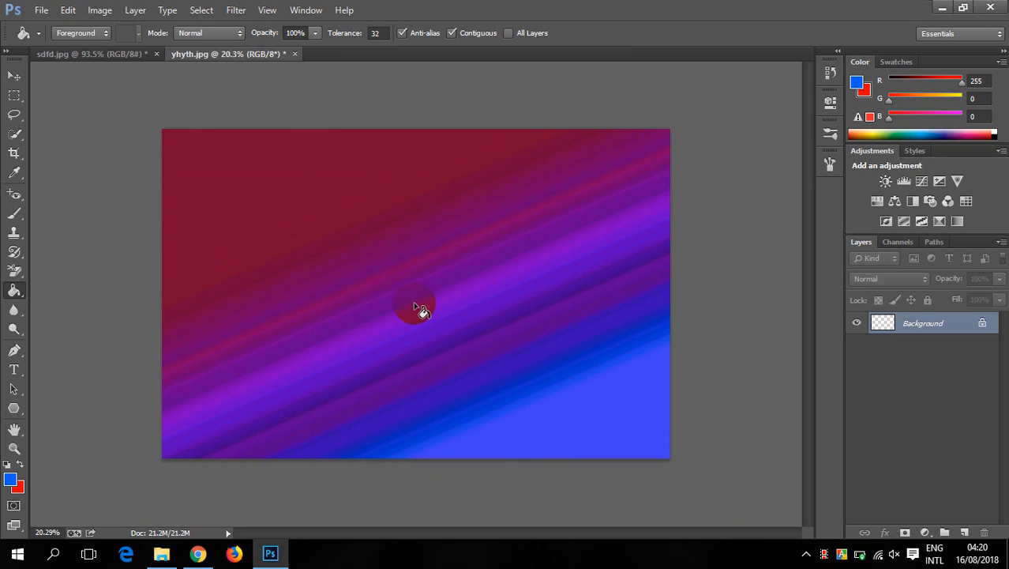
click(438, 271)
click(300, 158)
click(492, 268)
click(452, 225)
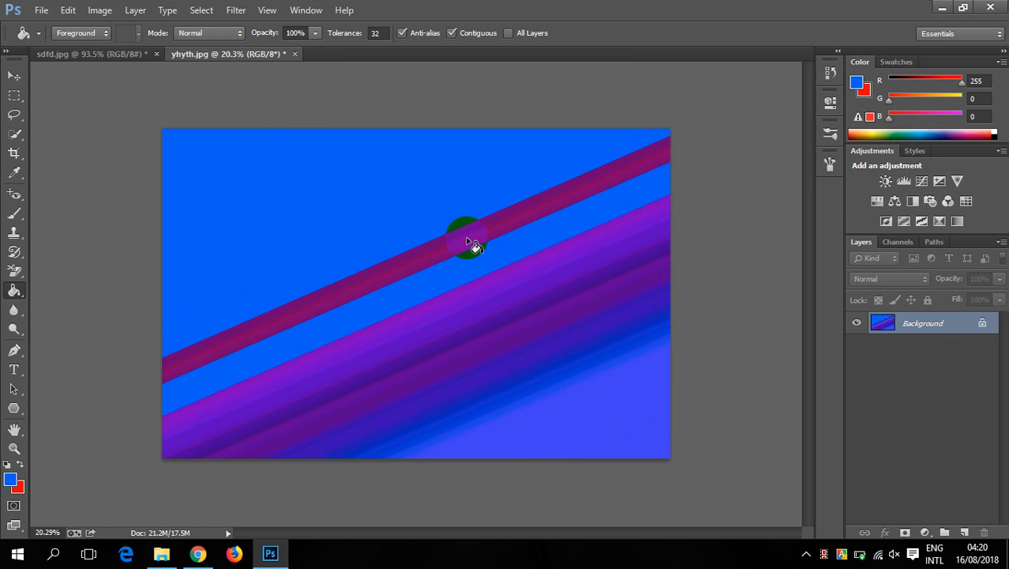
click(531, 383)
click(504, 302)
click(518, 347)
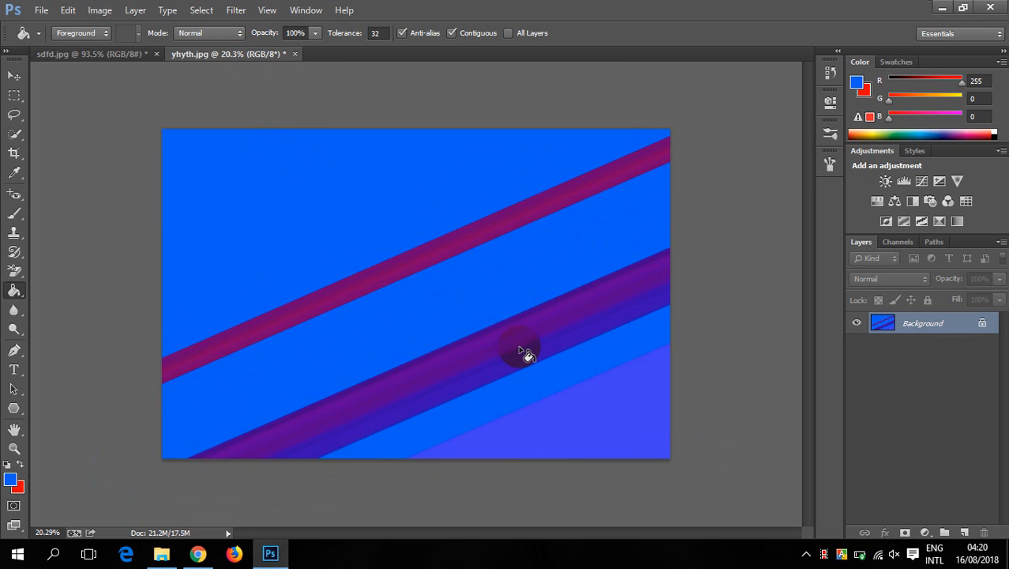
click(590, 334)
click(570, 300)
click(596, 428)
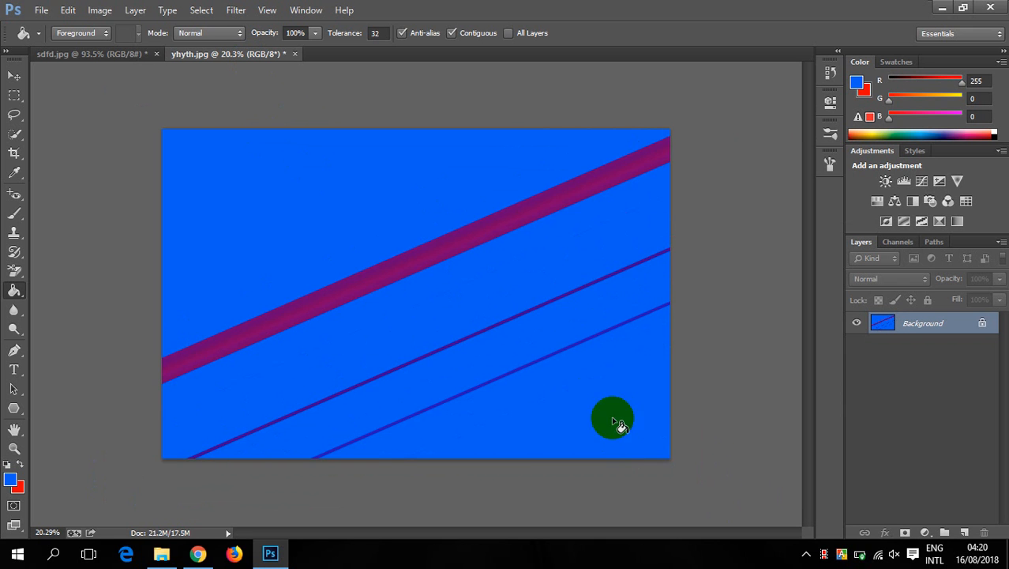
click(570, 291)
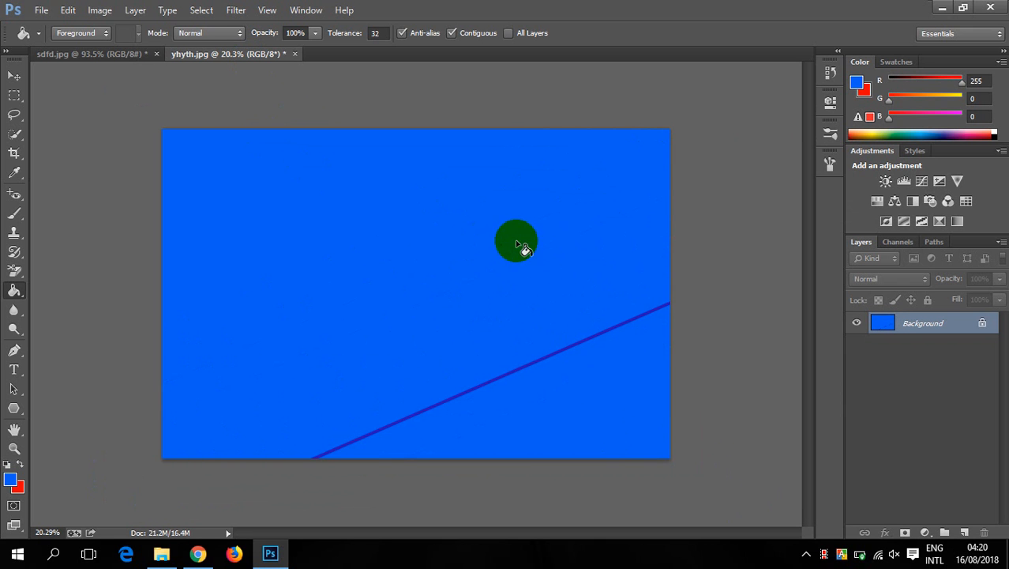
click(542, 355)
scroll(481, 313, down, 2)
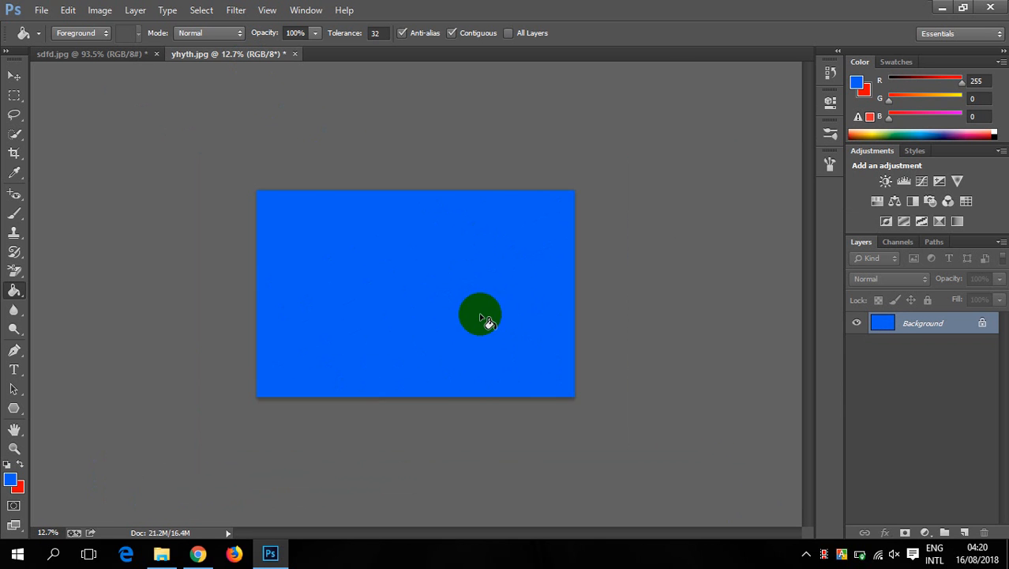
- Close the yhyth.jpg document without saving its changes
click(294, 54)
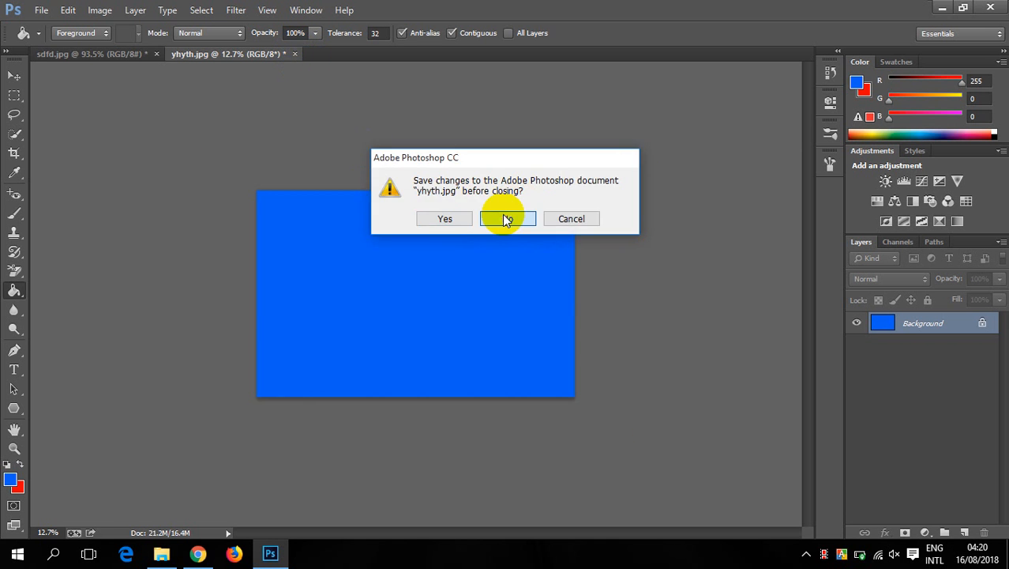
click(510, 218)
scroll(624, 363, up, 2)
scroll(617, 359, up, 2)
scroll(455, 296, down, 4)
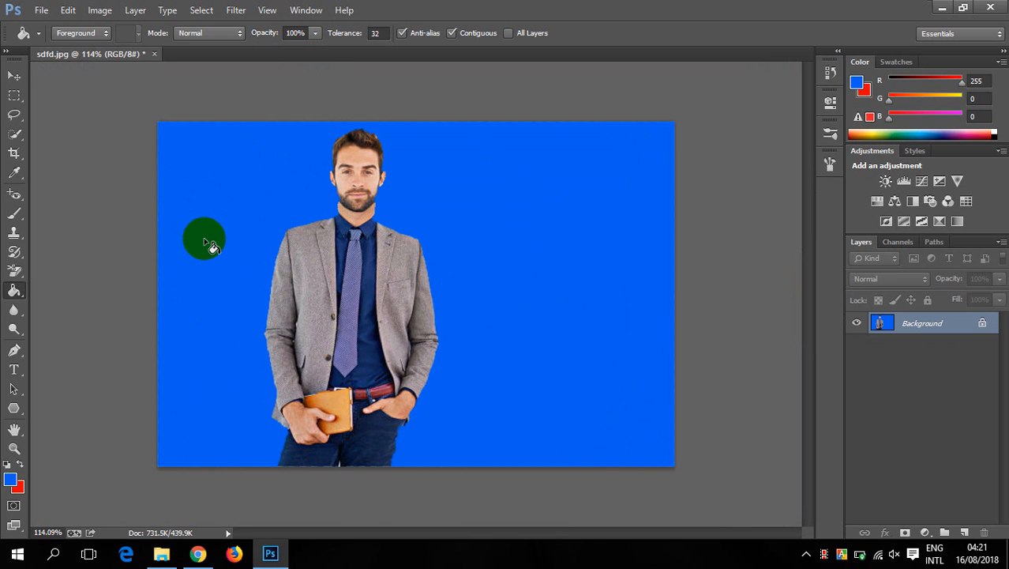
scroll(231, 240, up, 3)
scroll(227, 237, down, 2)
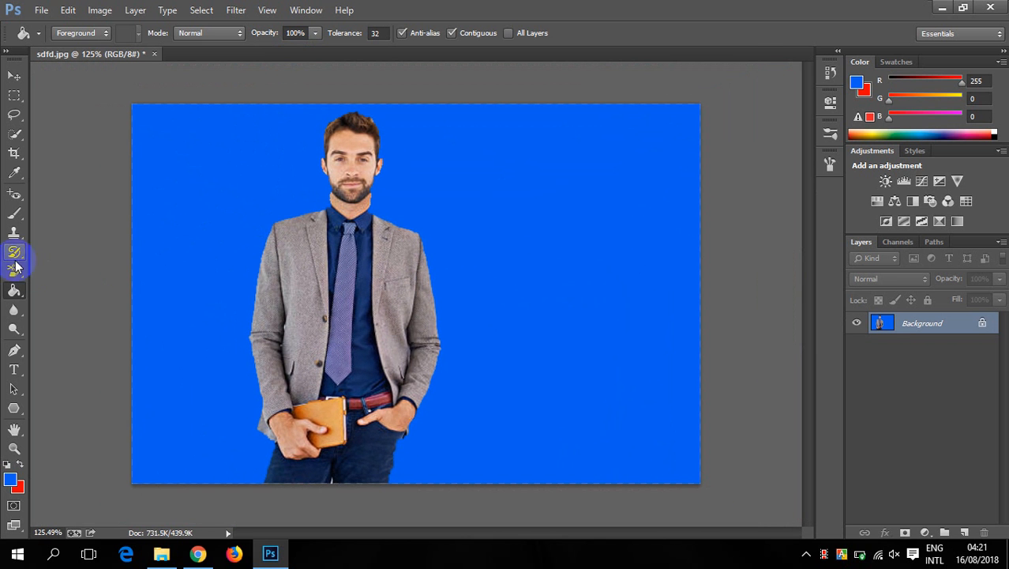
- Select the regular Eraser Tool for the sdfd.jpg image
drag(15, 271, 57, 270)
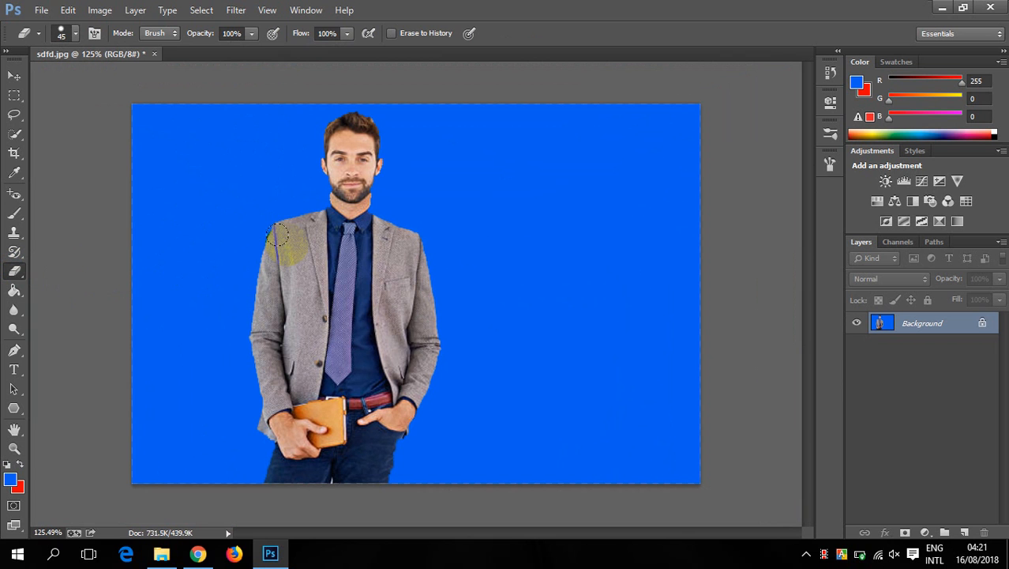